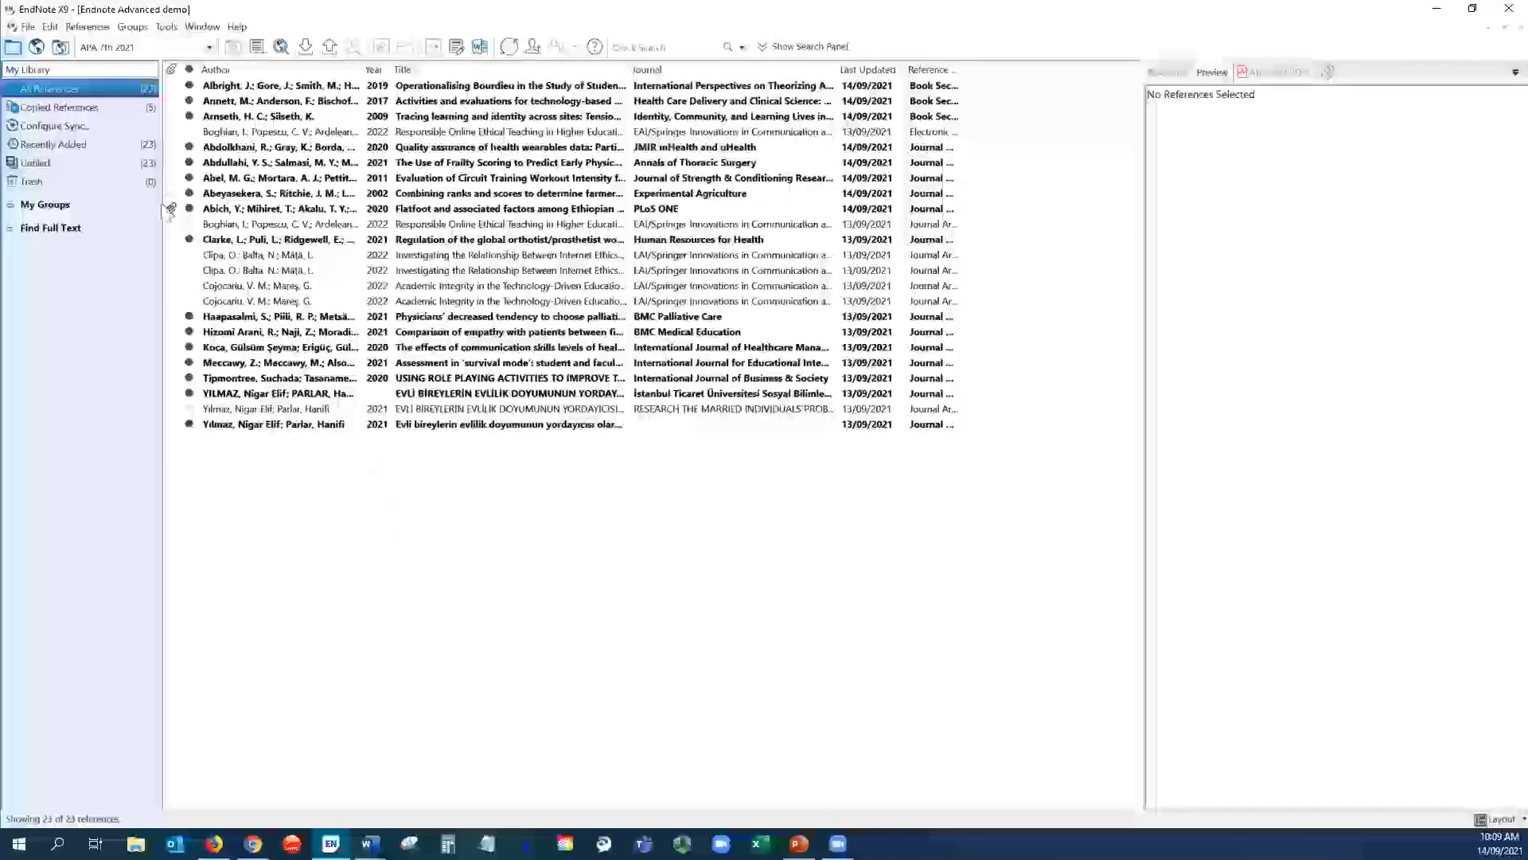
- Review the Display Fields preferences, leaving column 10 undisplayed
left_click(50, 27)
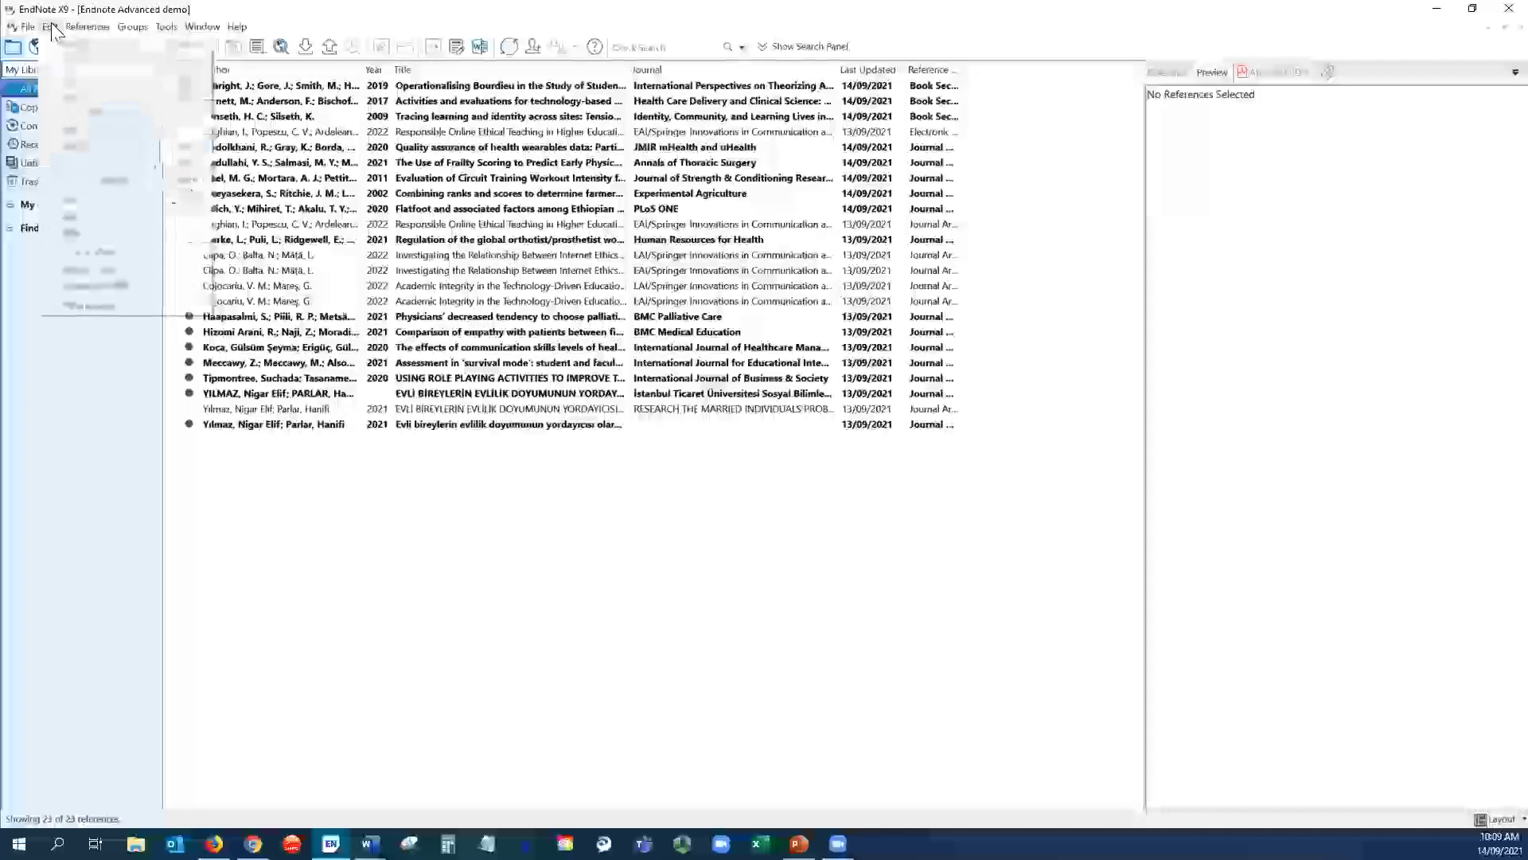
left_click(92, 307)
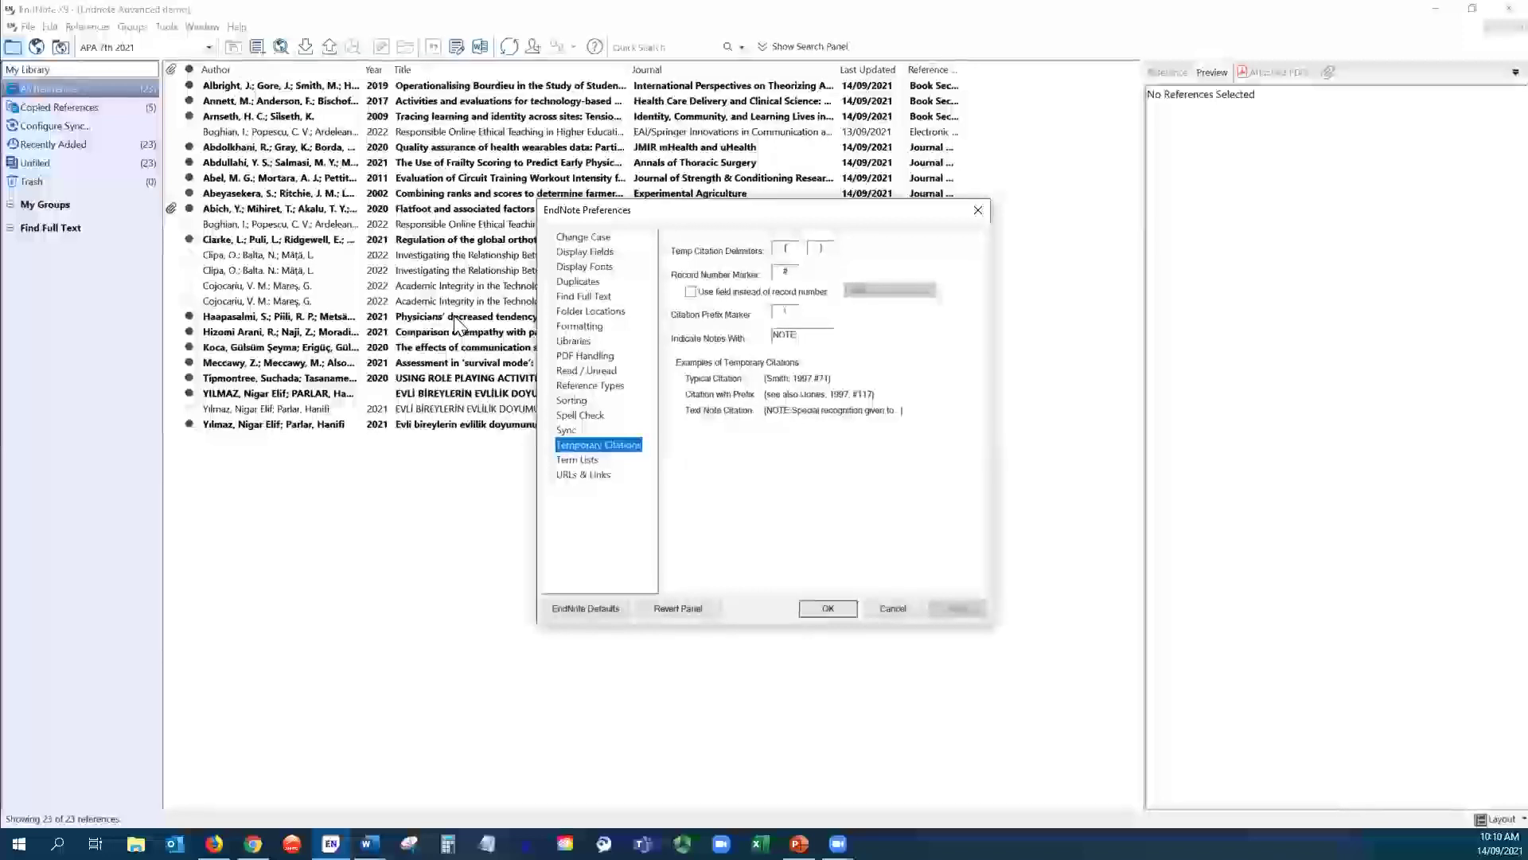
left_click(607, 254)
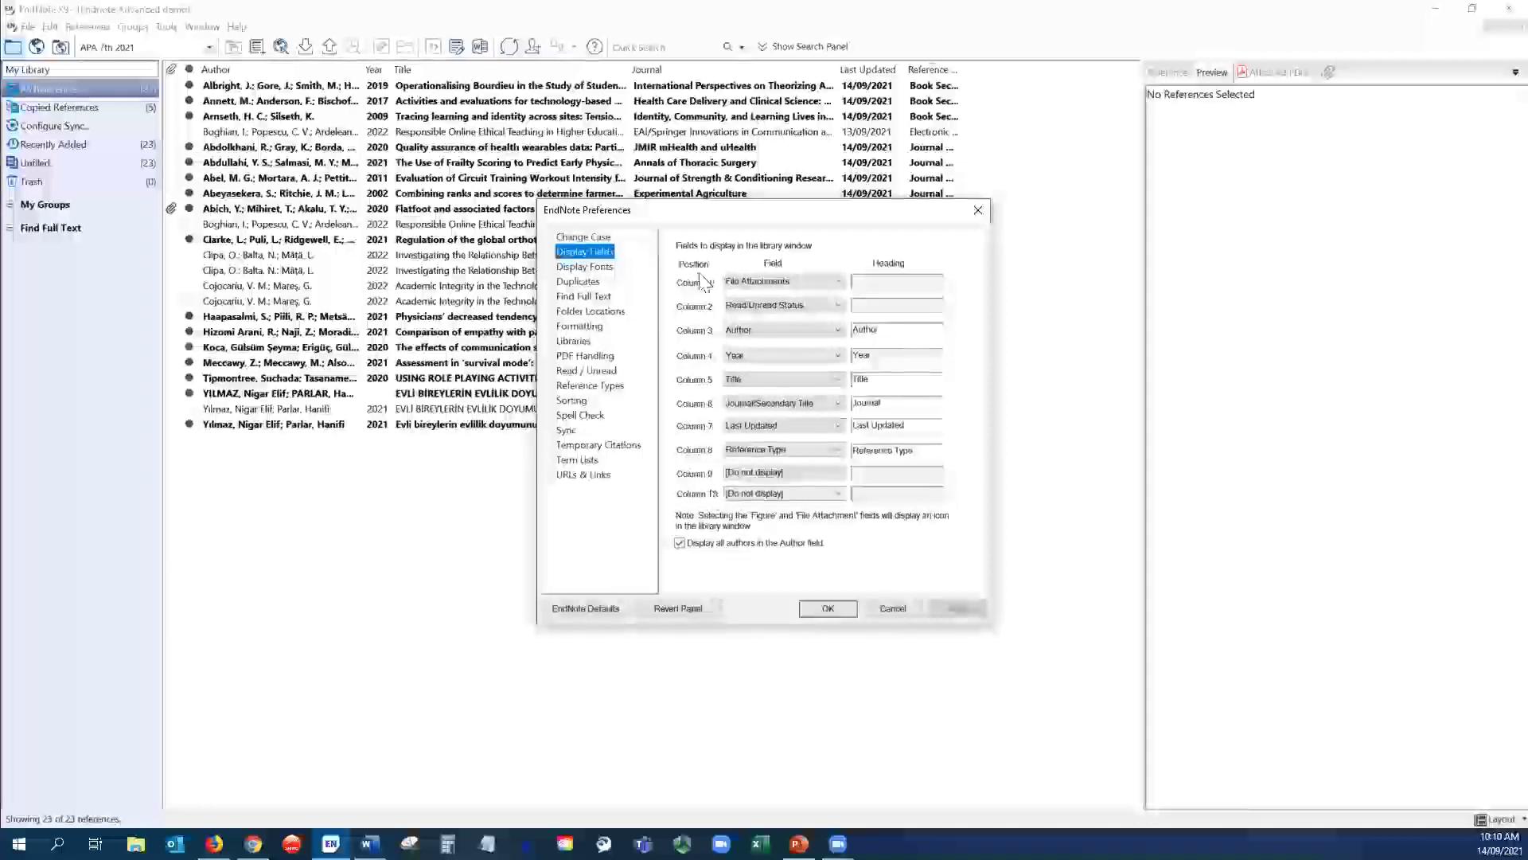
left_click(838, 493)
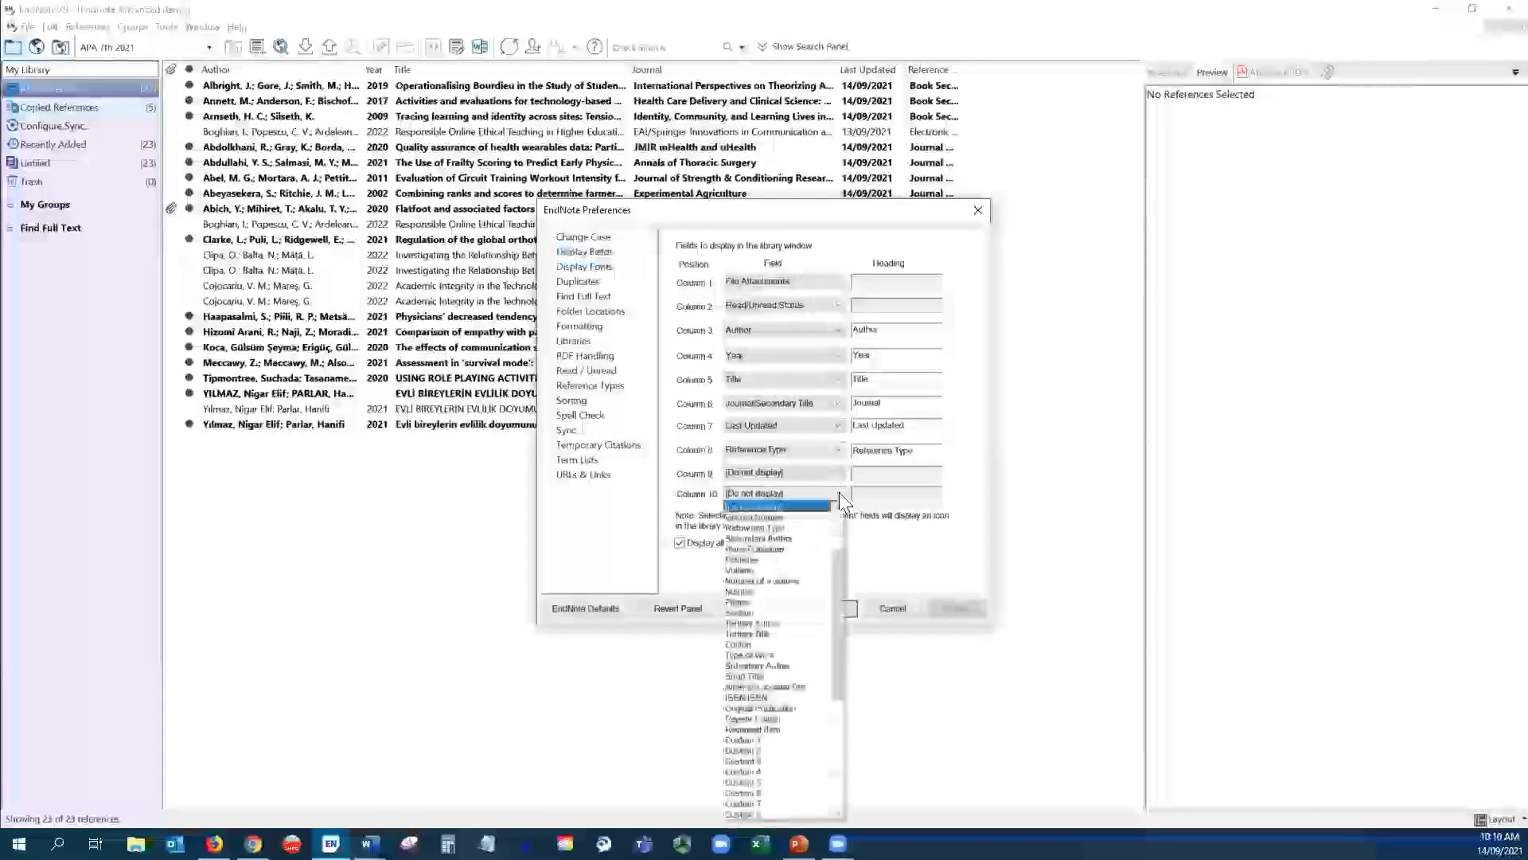
left_click_drag(839, 565, 837, 541)
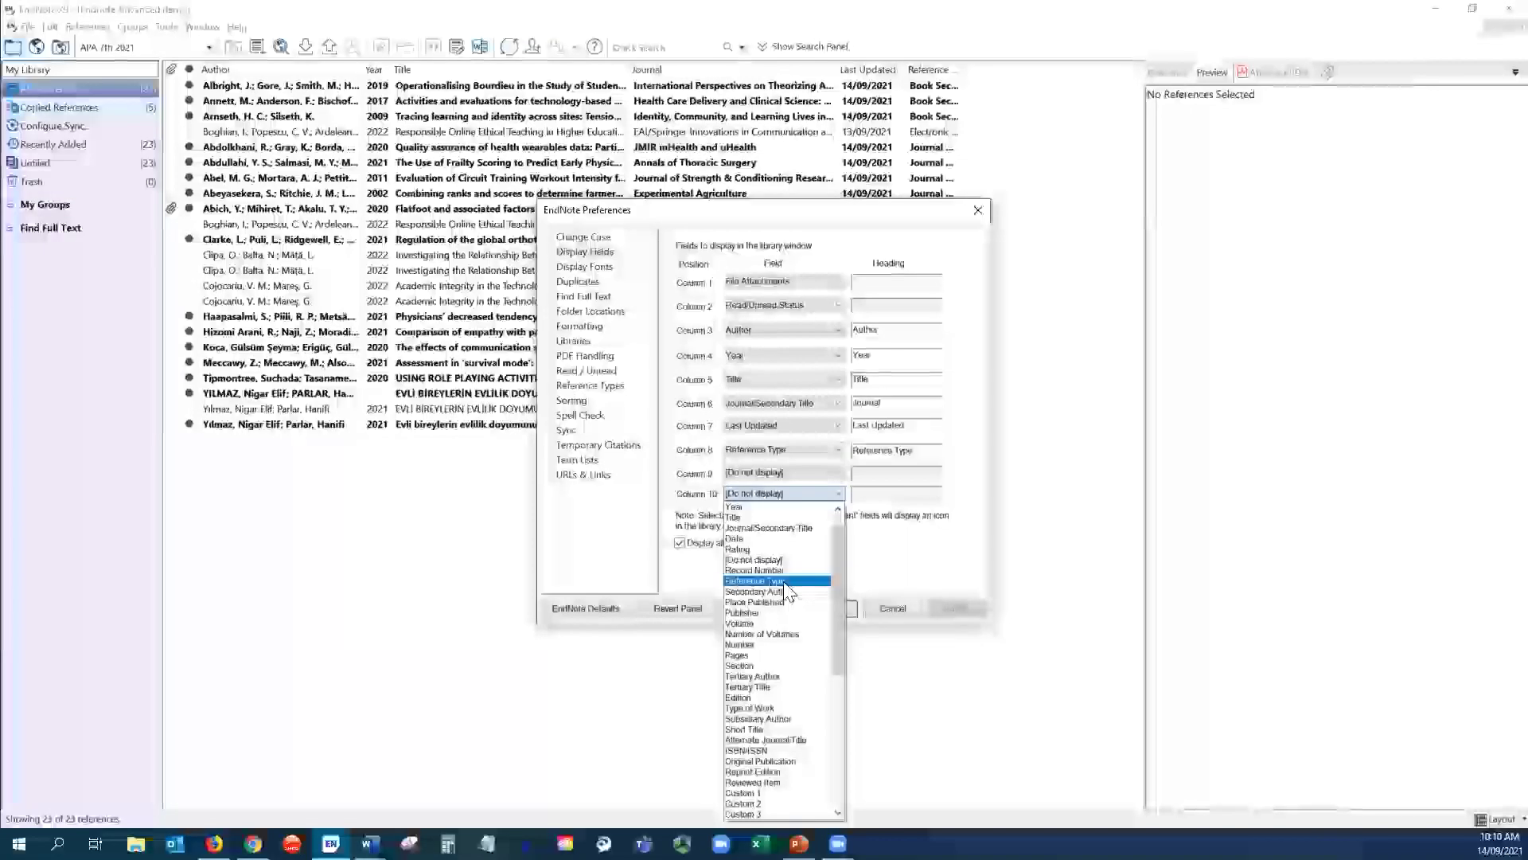
left_click(796, 473)
- Leave column 9 undisplayed and close the preferences without changes
left_click(828, 473)
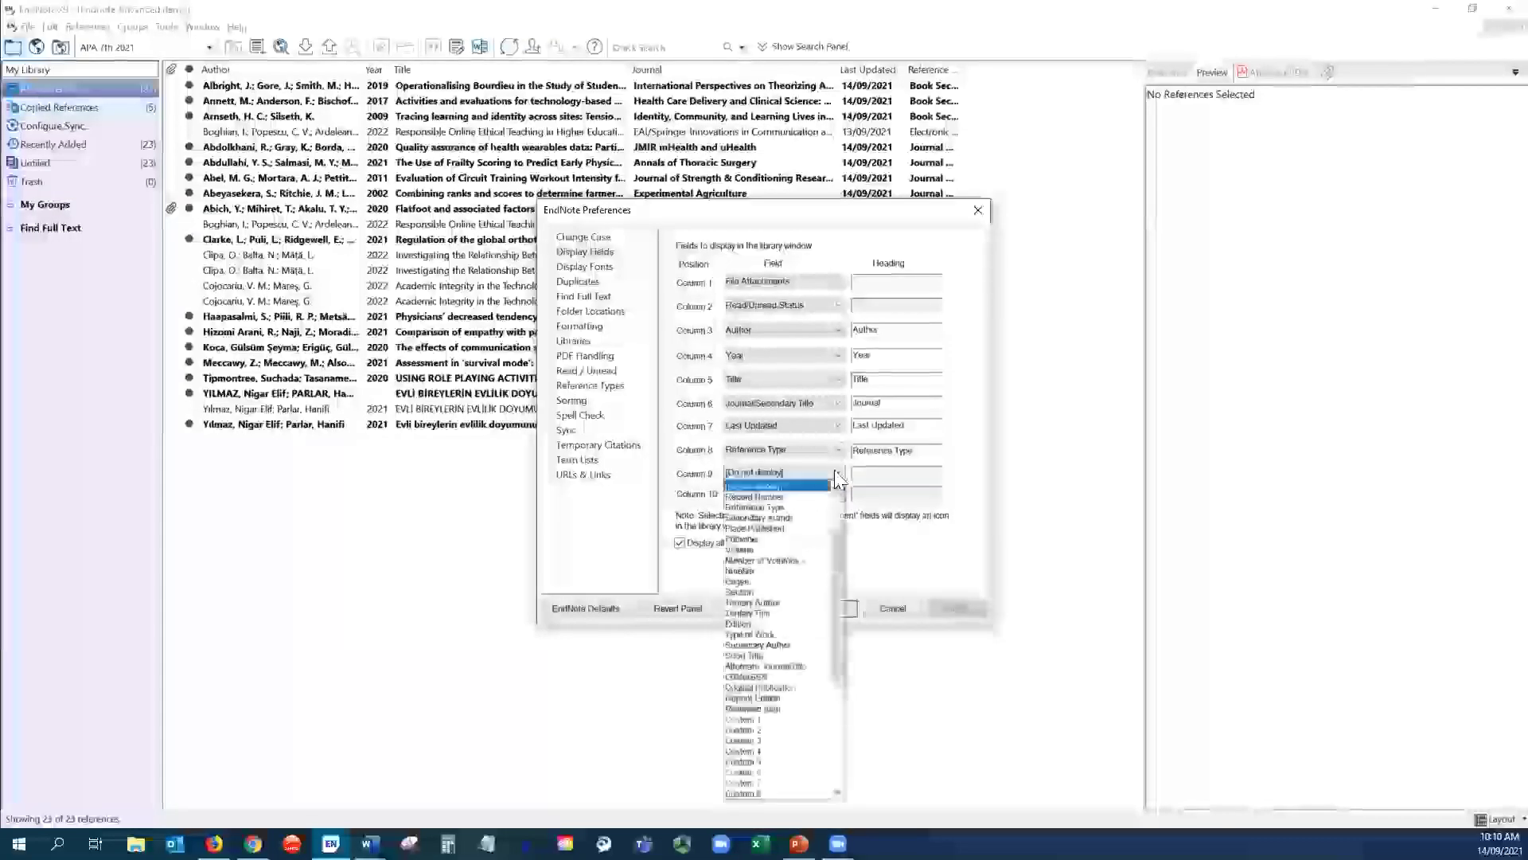
scroll(831, 534, "up", 1)
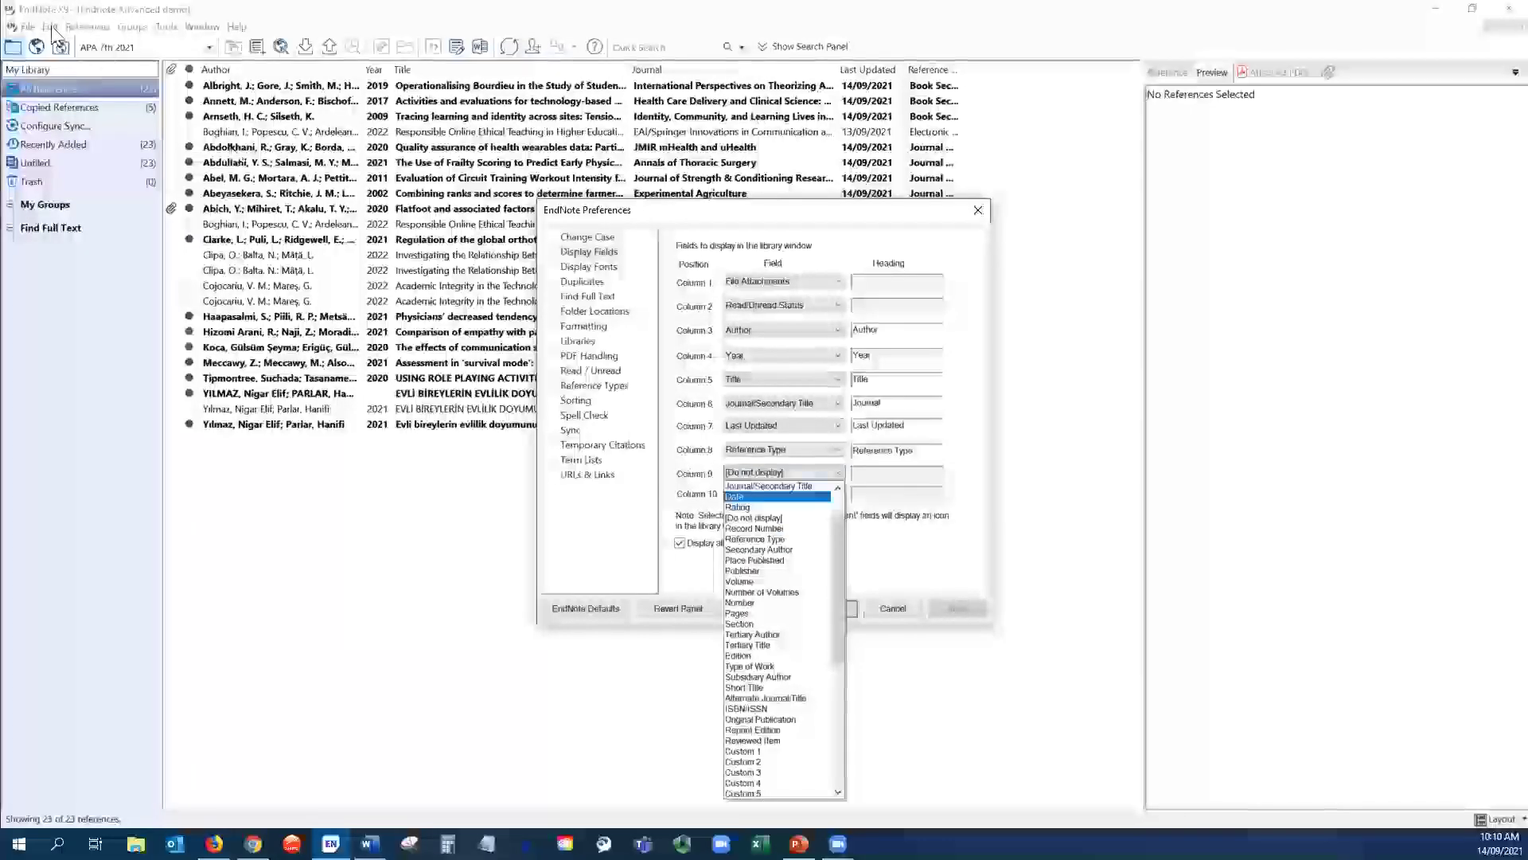
left_click(978, 211)
left_click(978, 210)
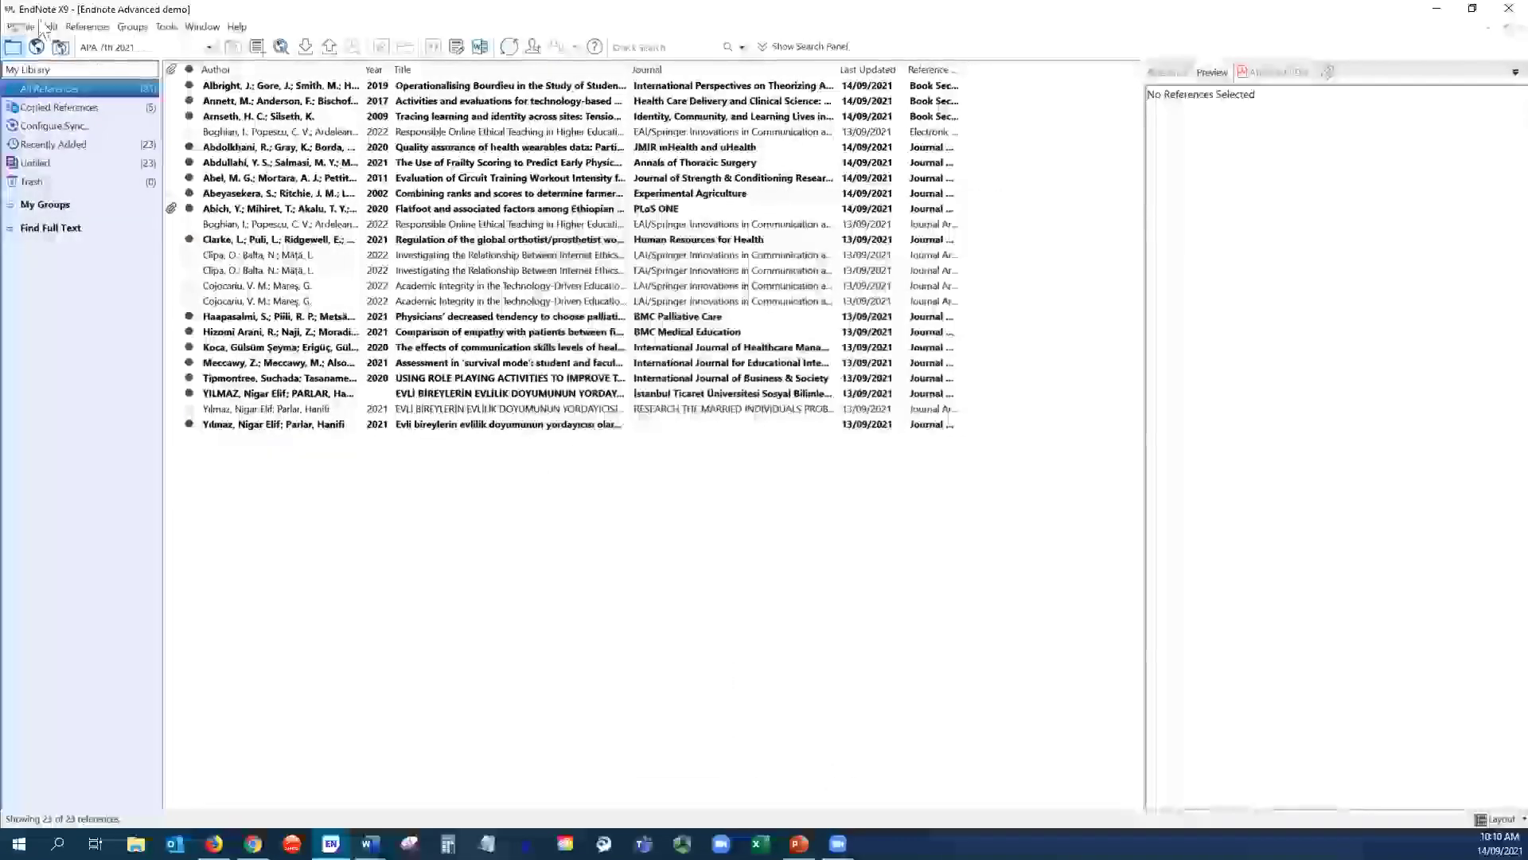
left_click(50, 26)
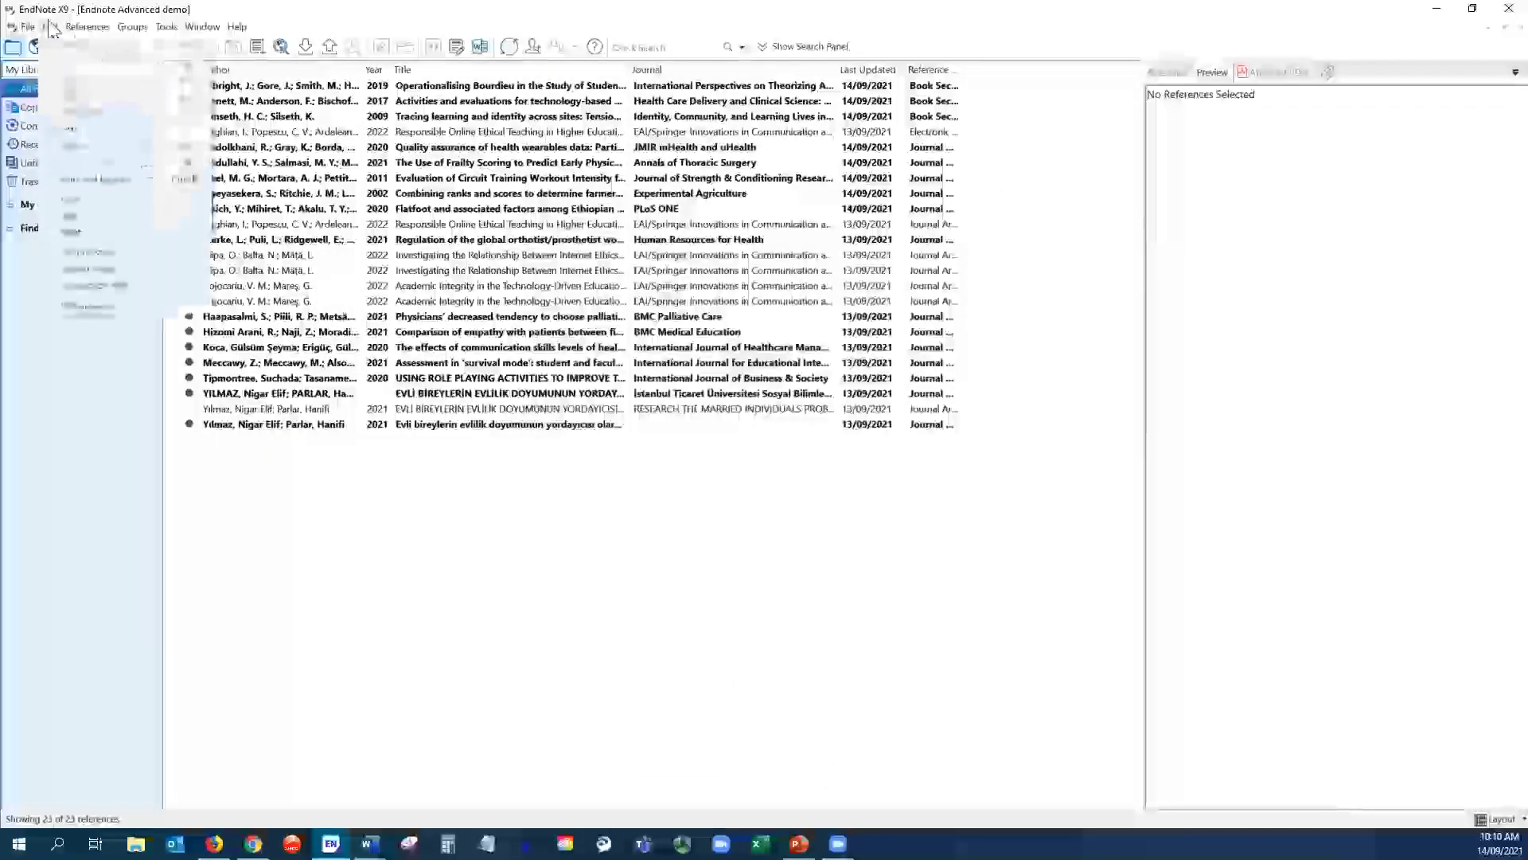
left_click(86, 307)
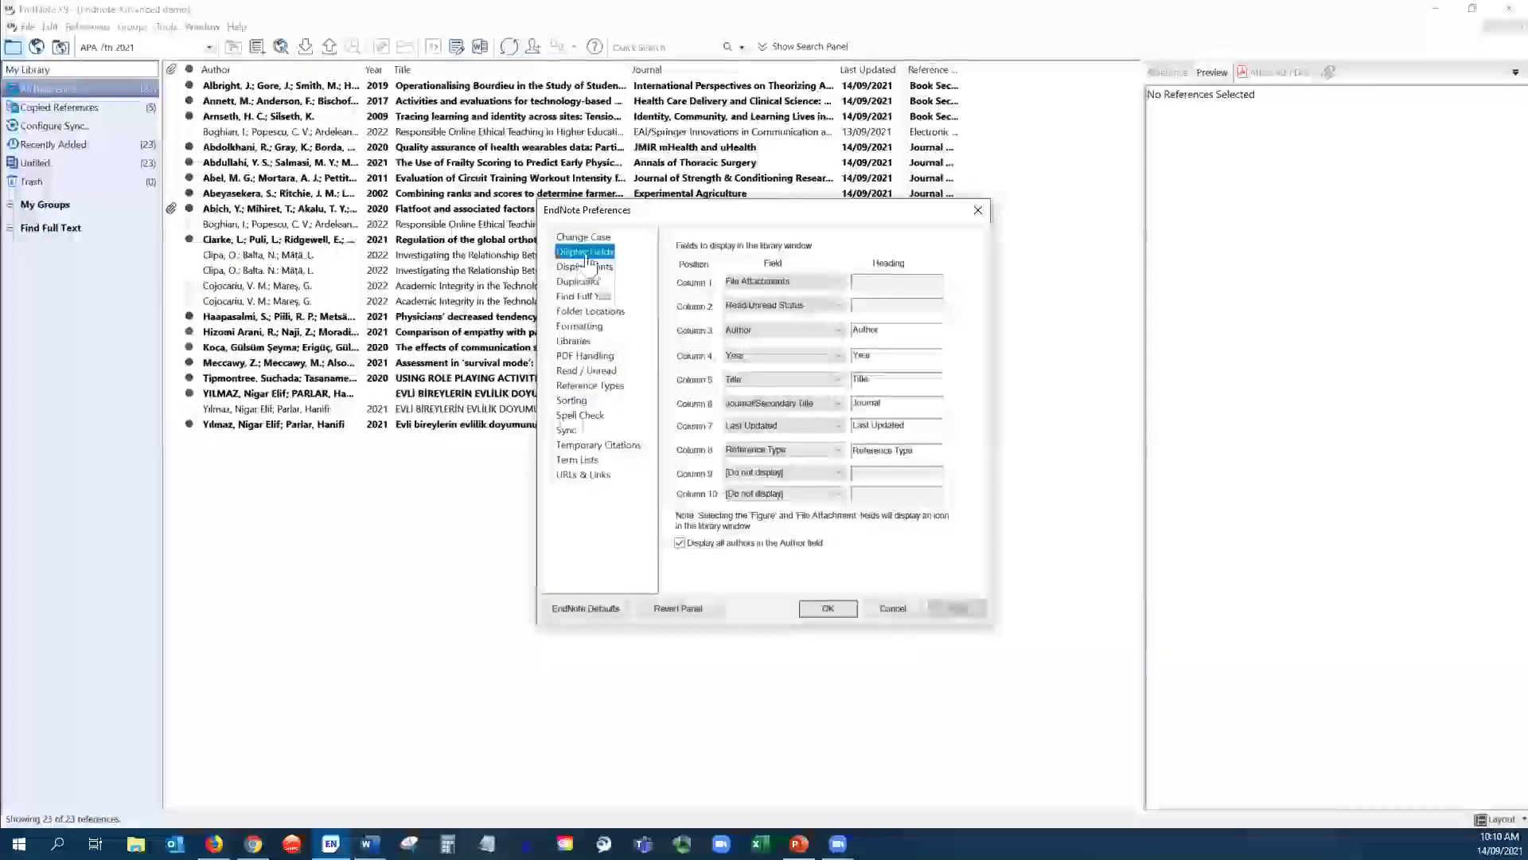
left_click(820, 612)
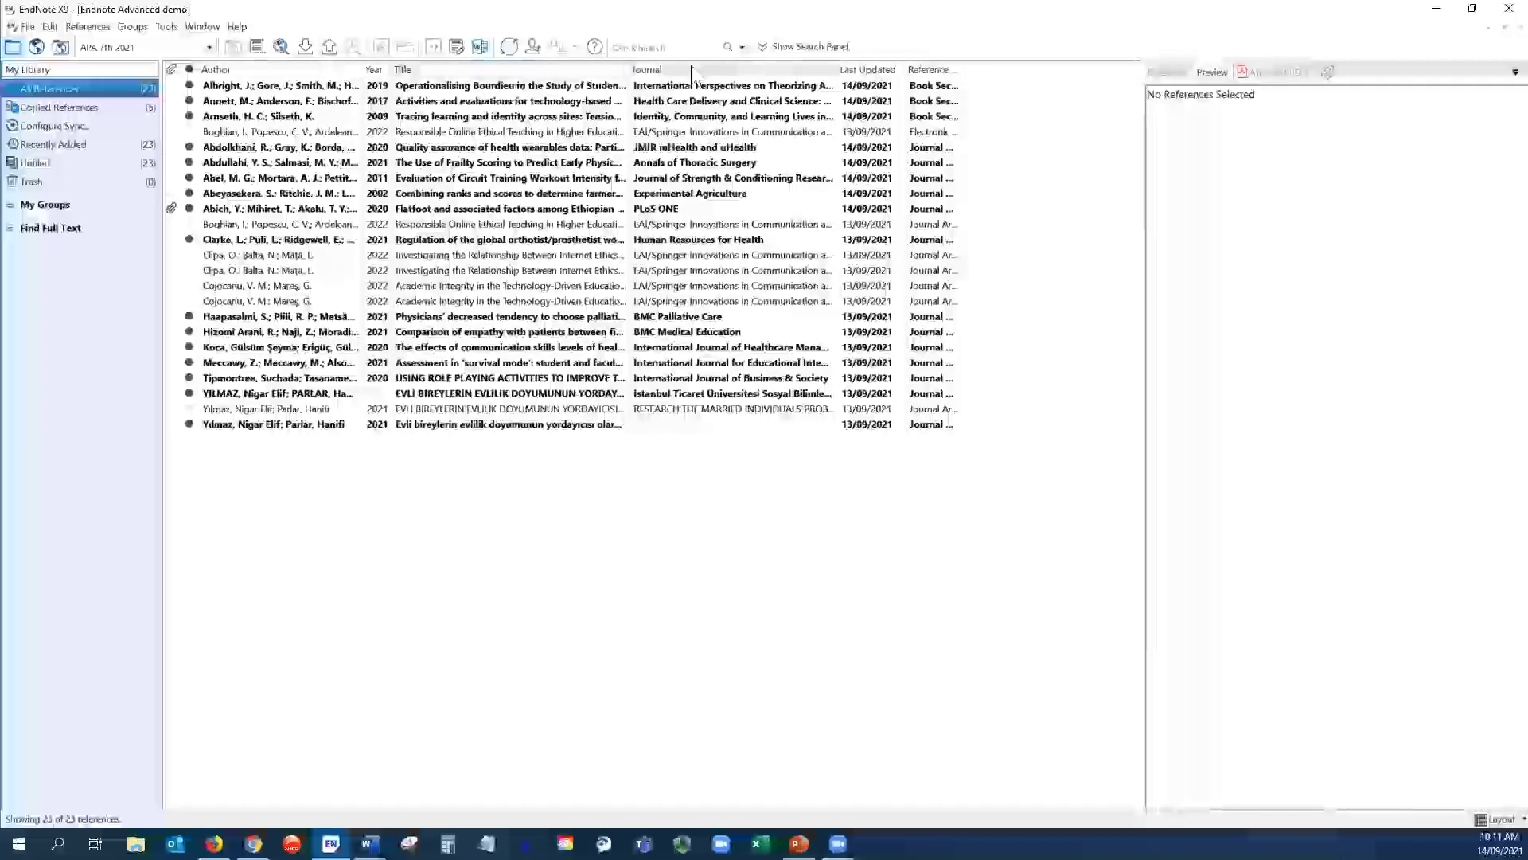
- Add Record Number and Name of Database columns, then widen the reference list against the preview
right_click(519, 72)
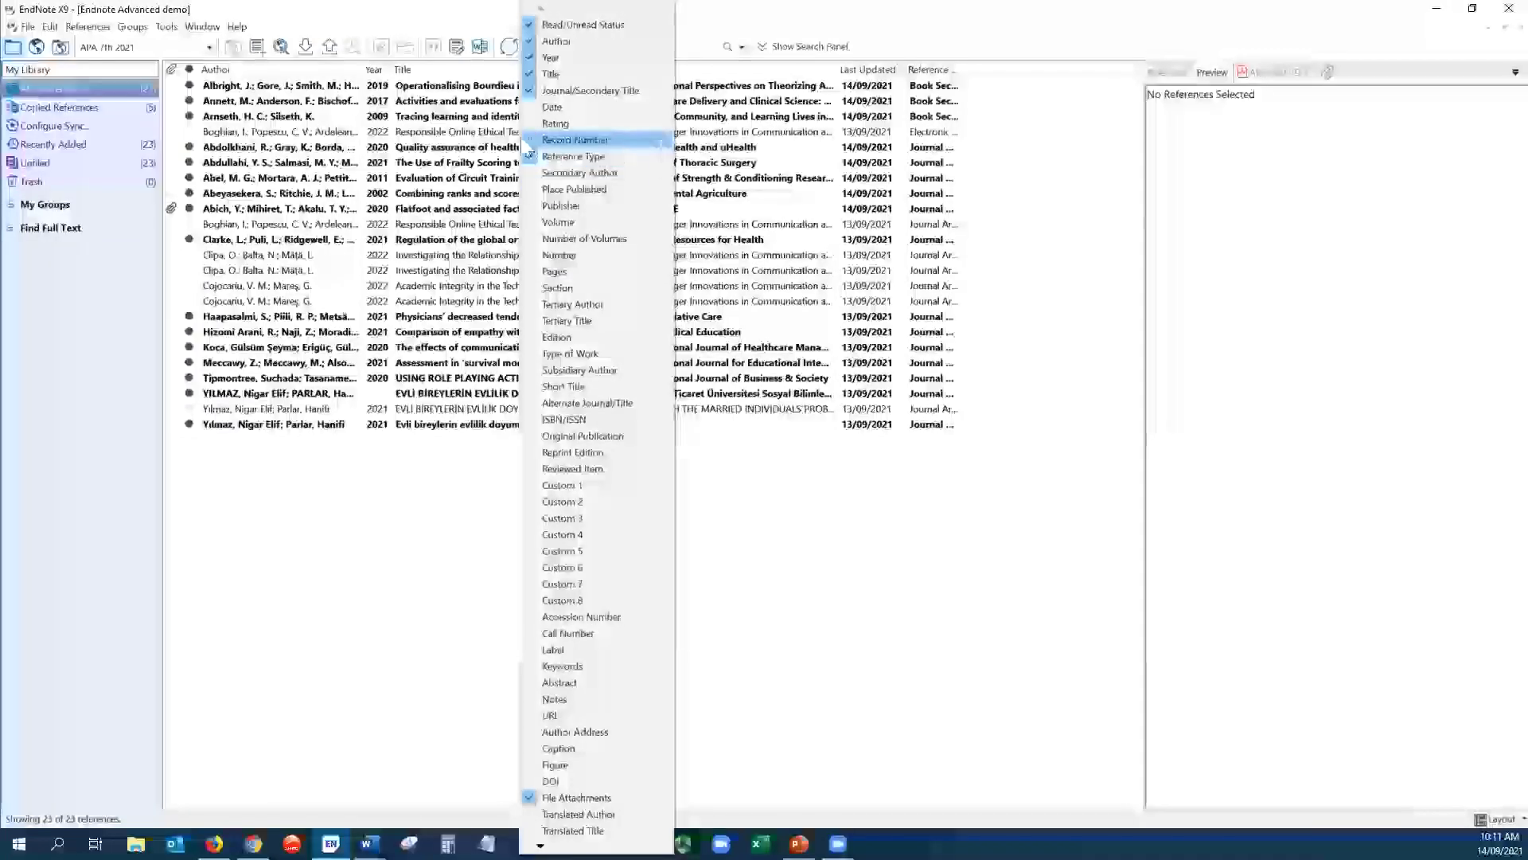
left_click(538, 143)
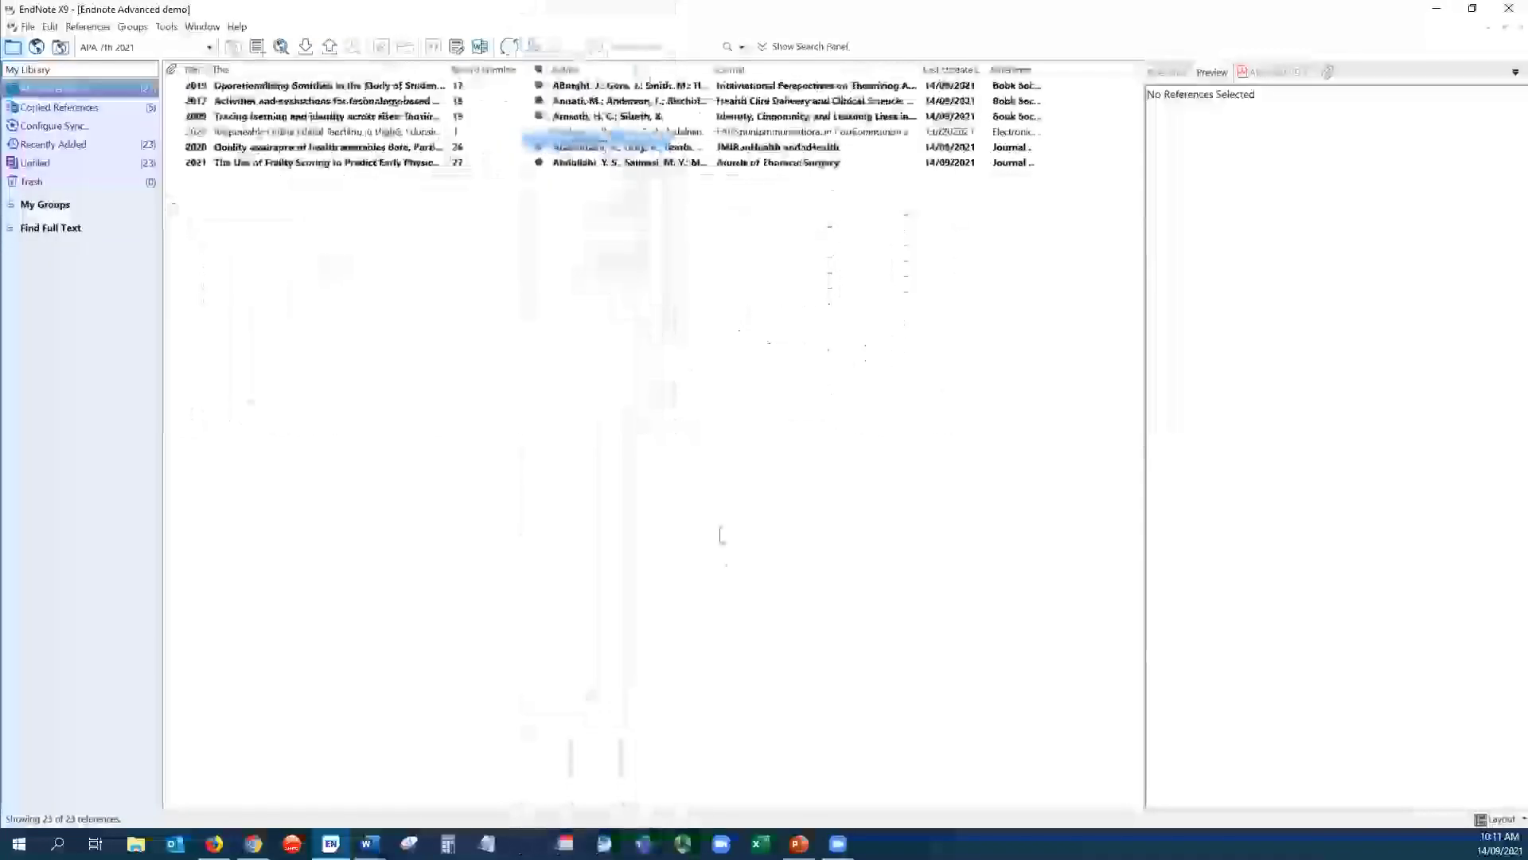
right_click(379, 67)
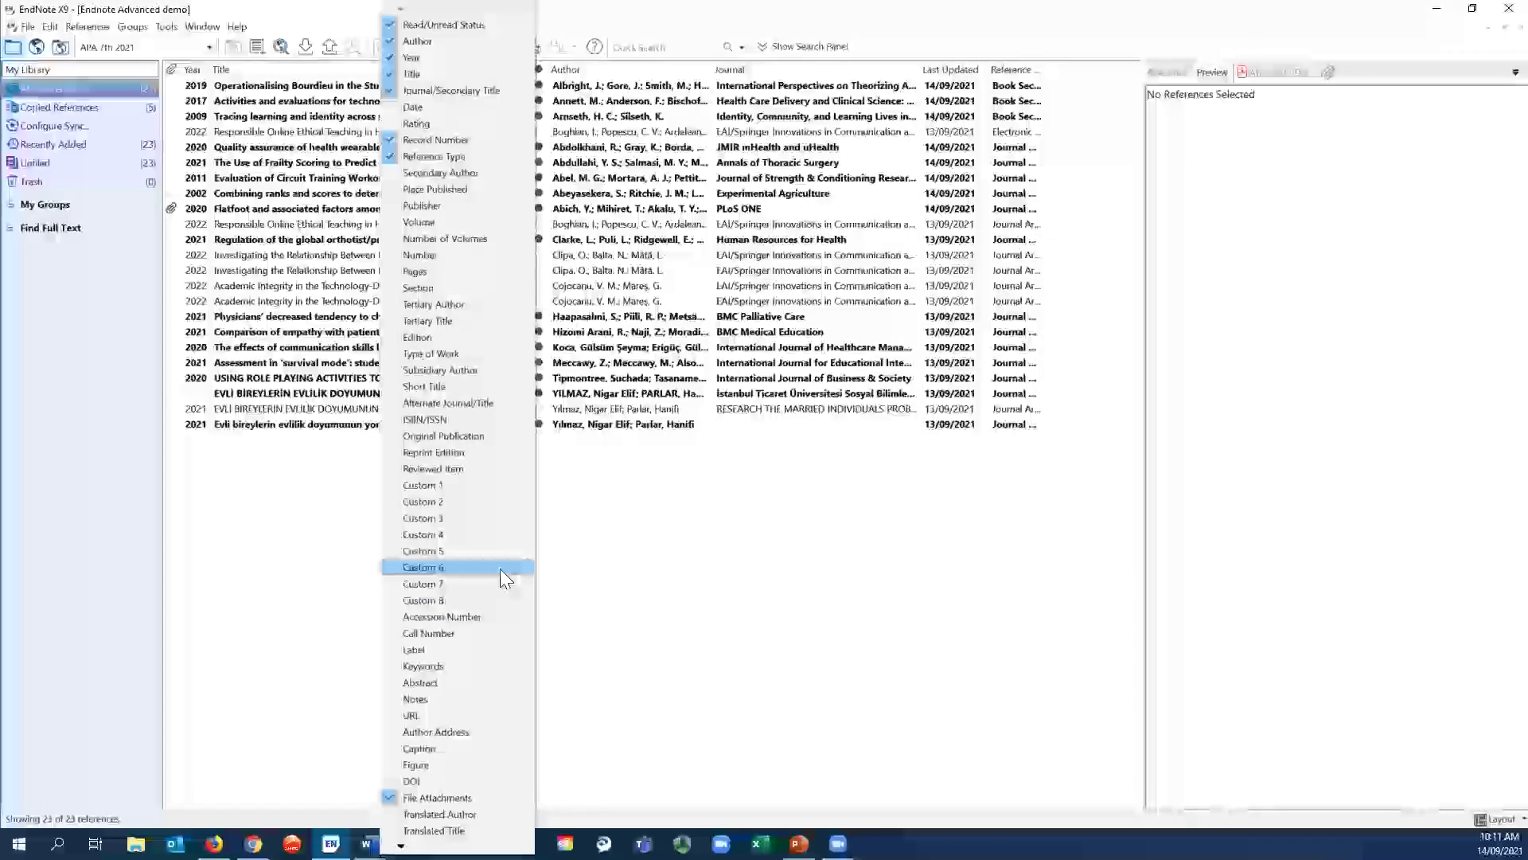
left_click(501, 568)
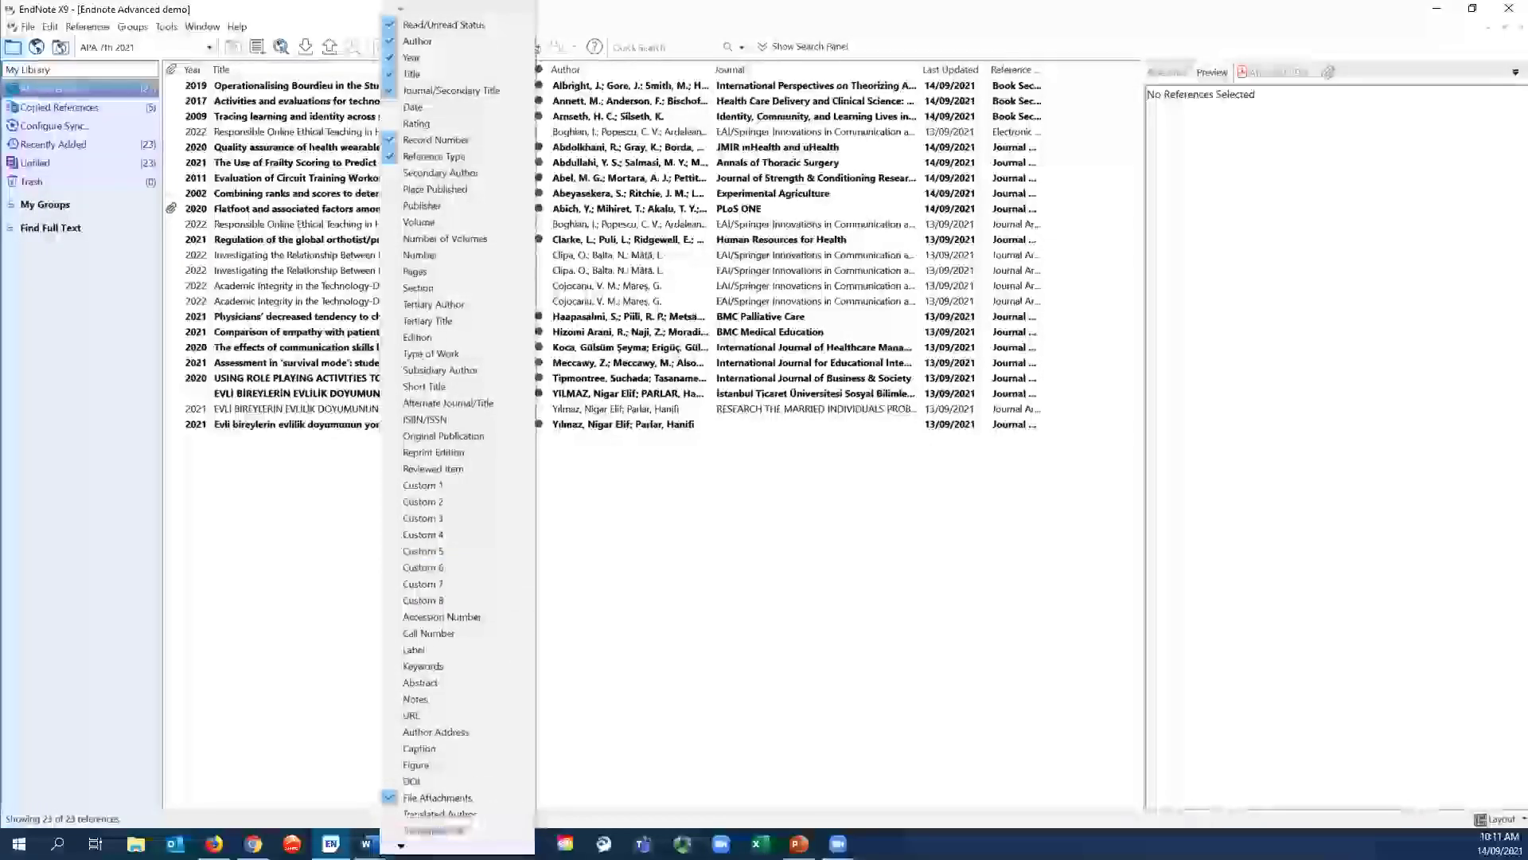
scroll(420, 799, "down", 4)
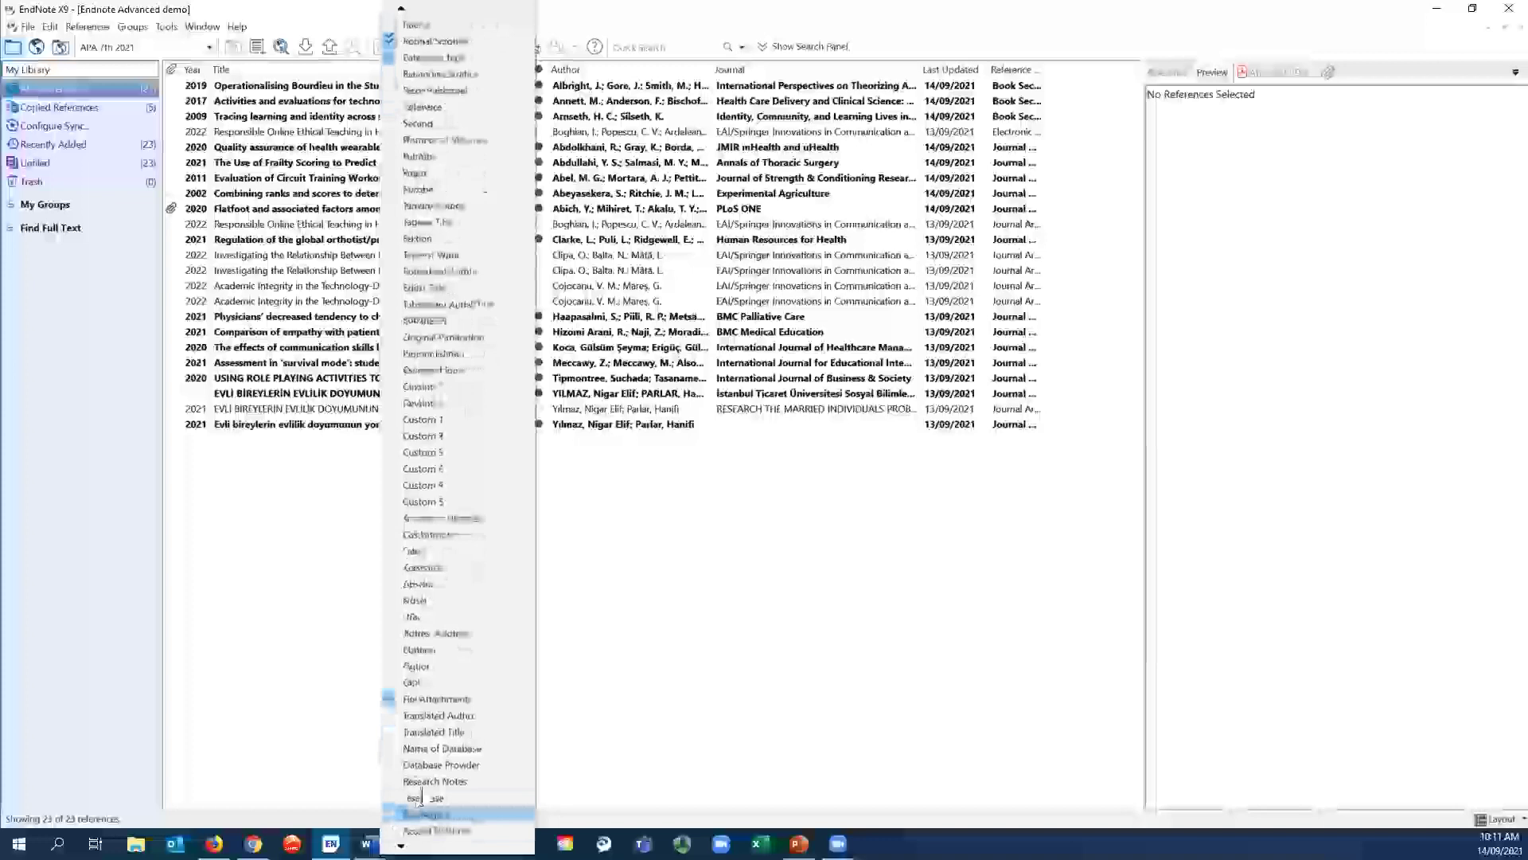
left_click(398, 748)
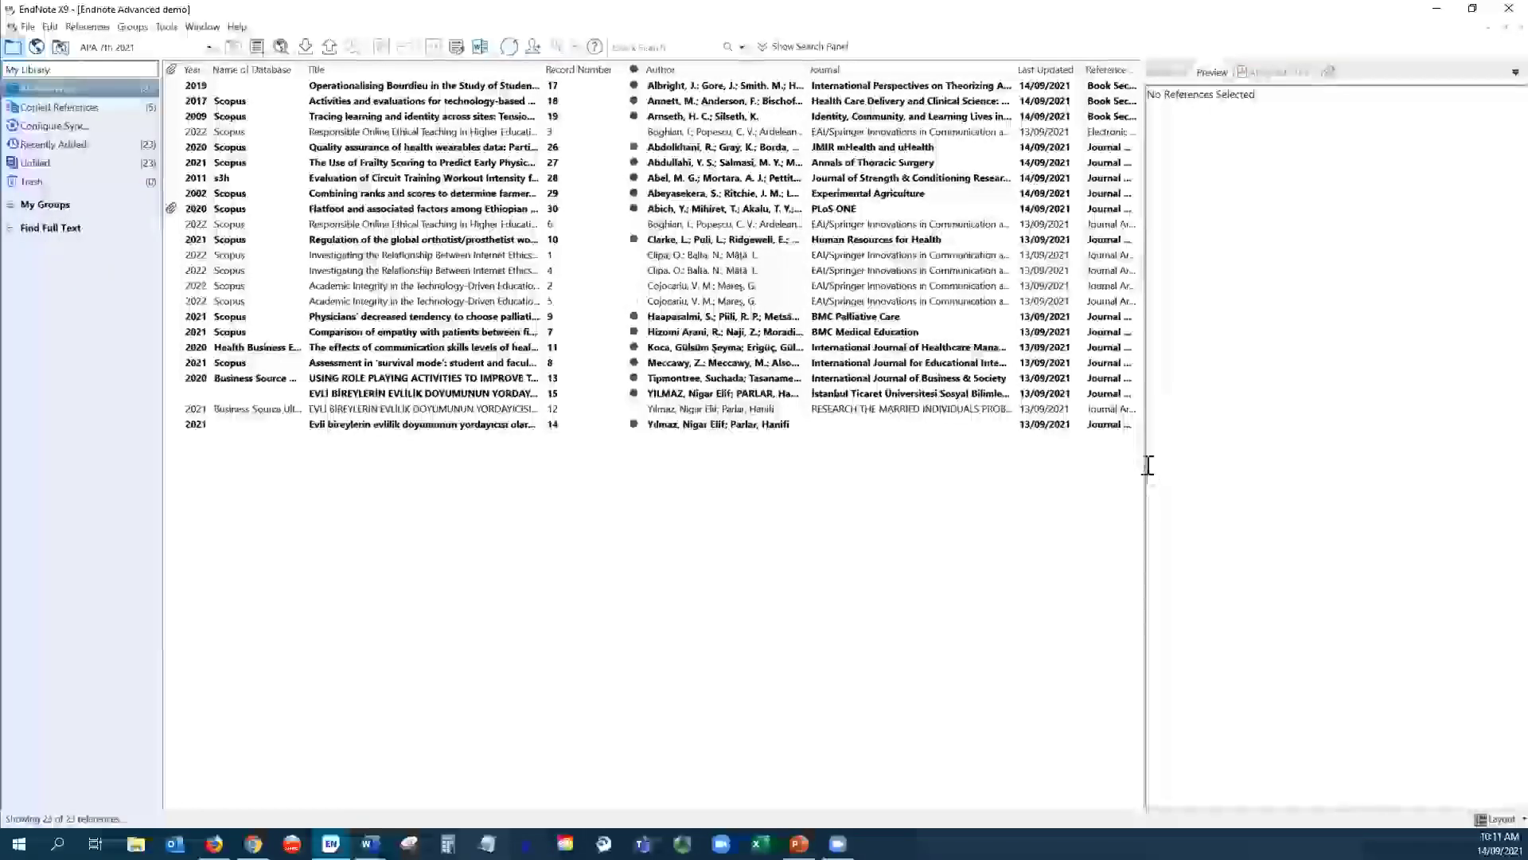
left_click_drag(1145, 469, 1261, 447)
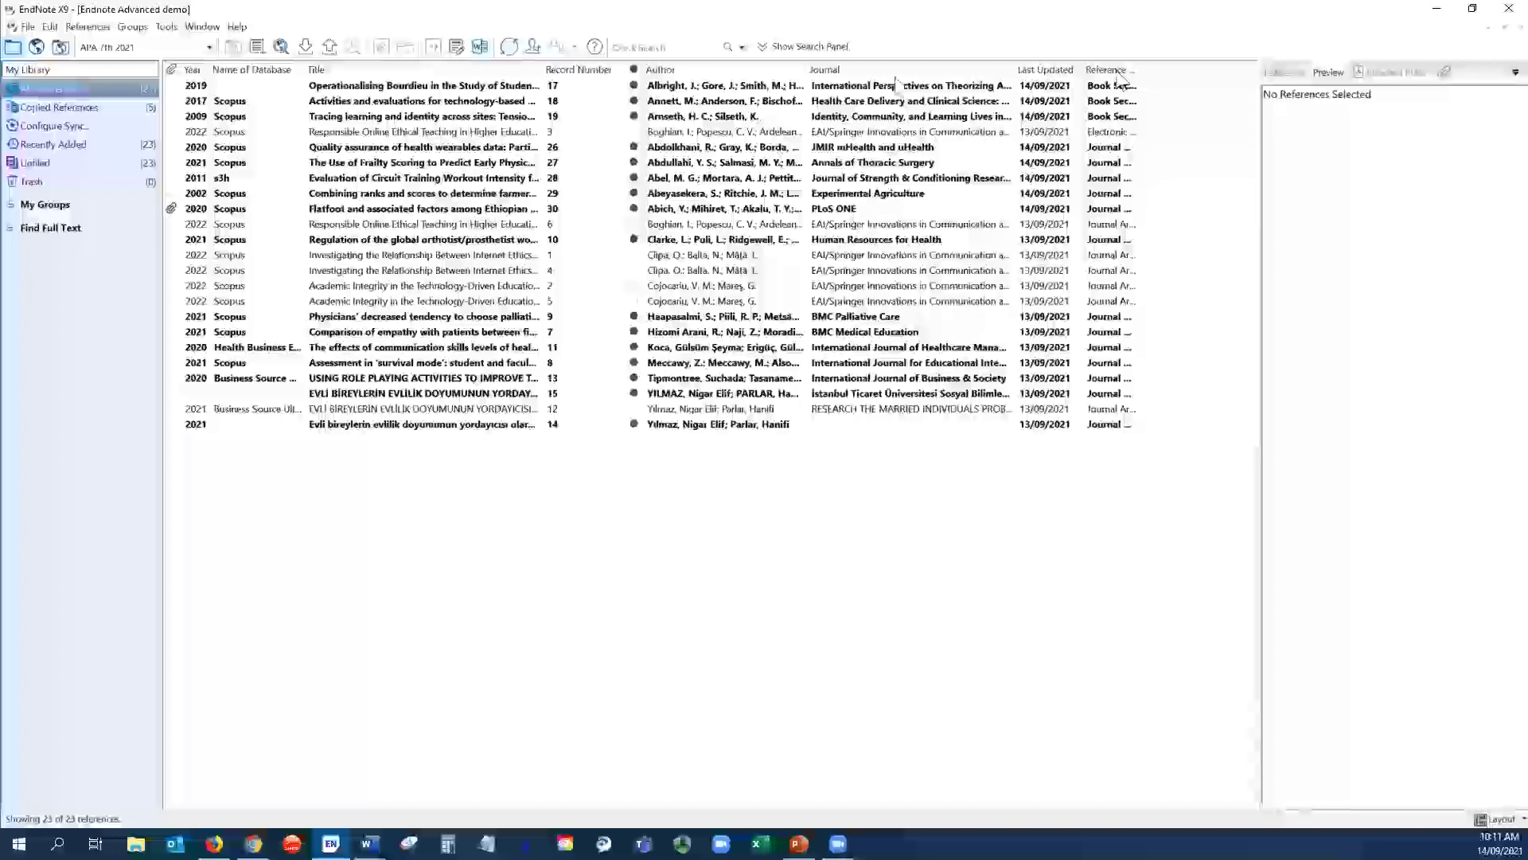
left_click(50, 28)
left_click(120, 307)
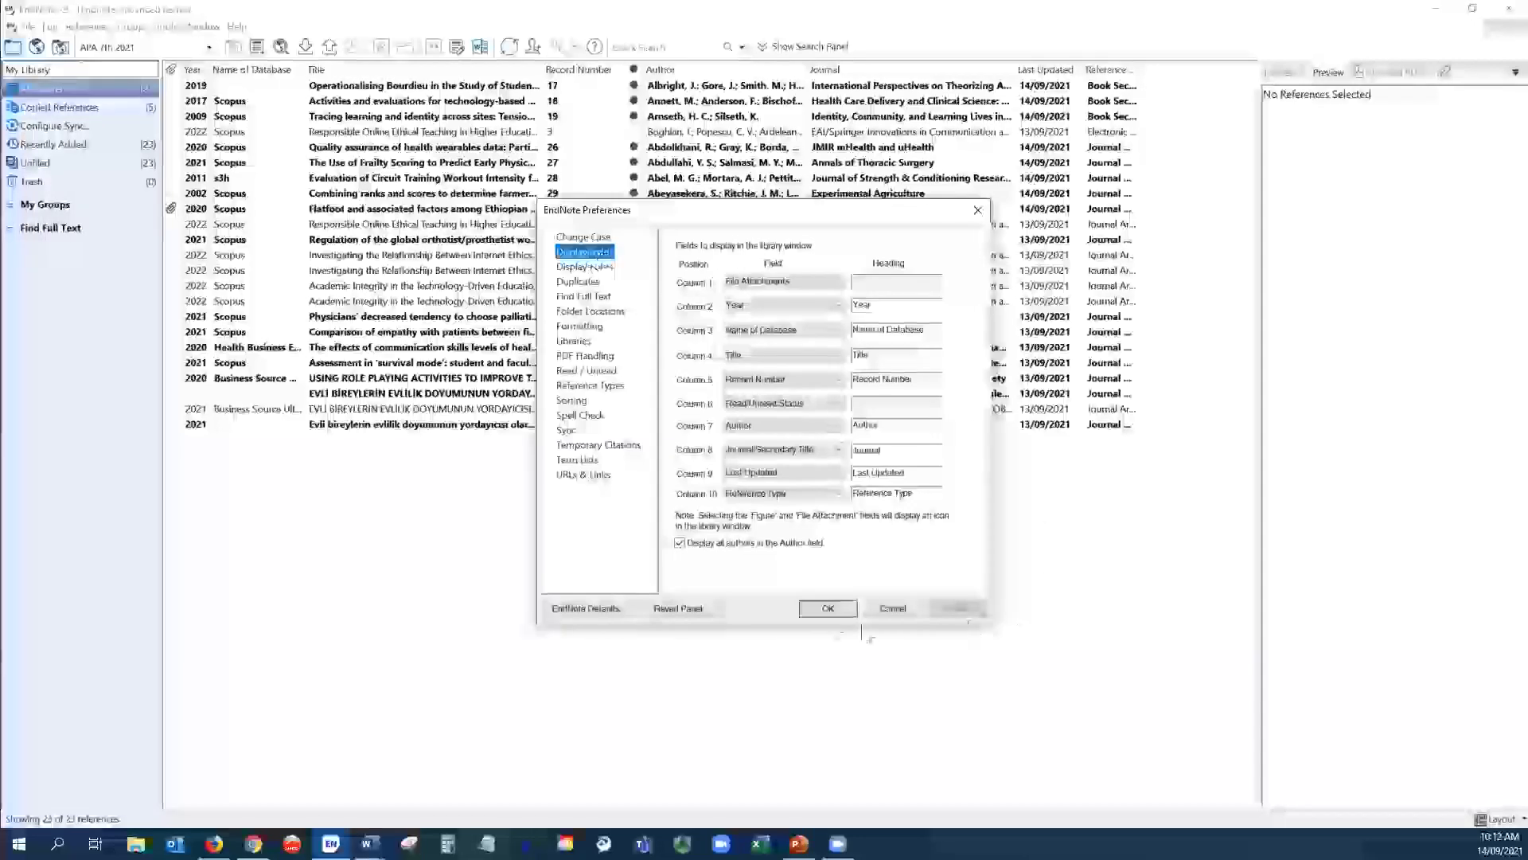
left_click(844, 607)
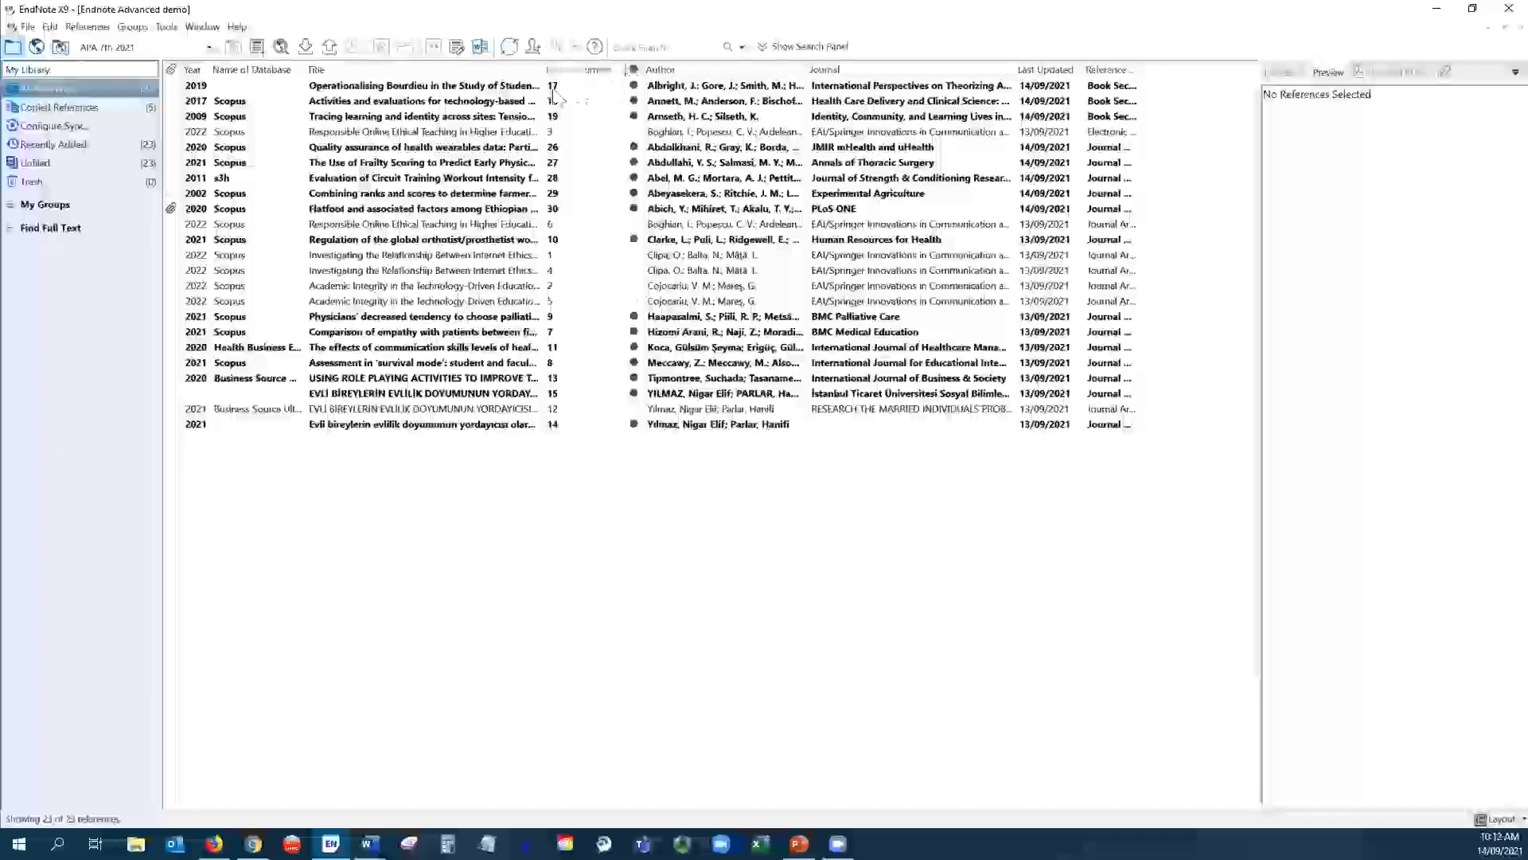
- Move the read/unread column beside Year, Reference Type before Author, and Name of Database to the end
left_click_drag(217, 82, 217, 75)
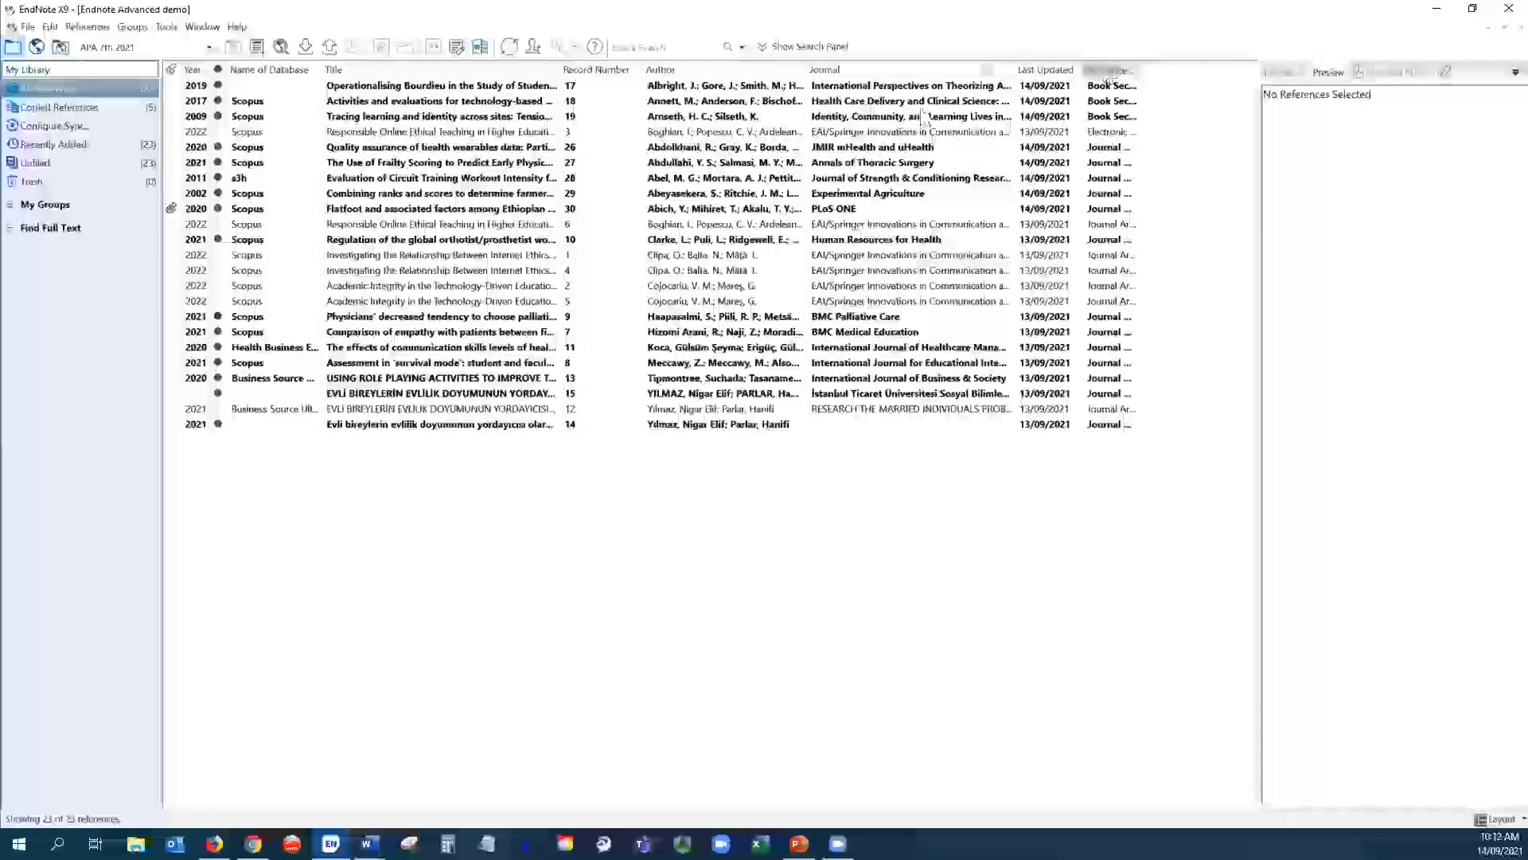
left_click_drag(661, 94, 669, 93)
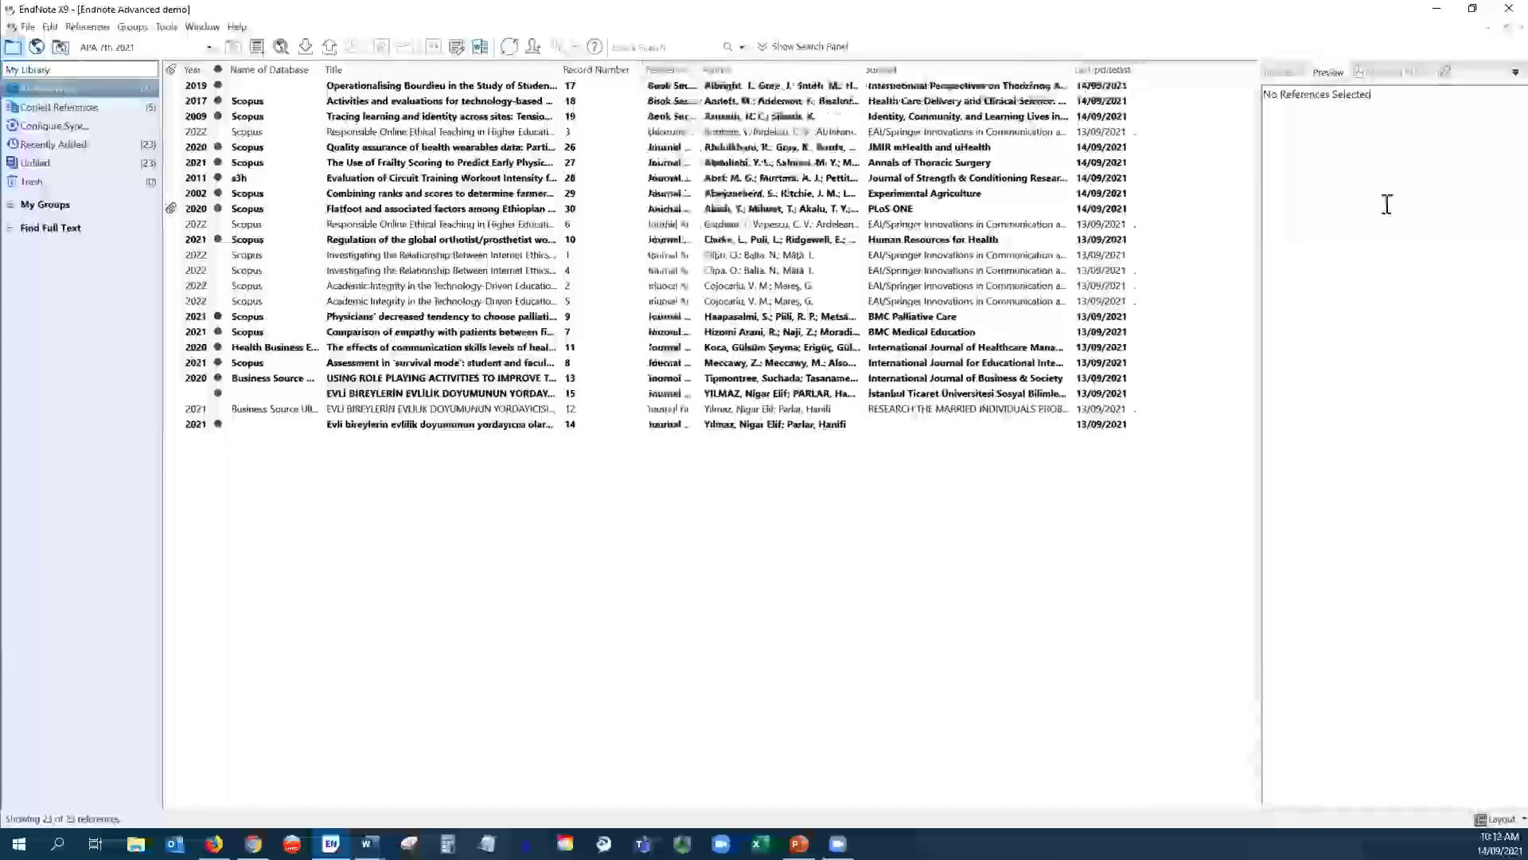
right_click(1007, 72)
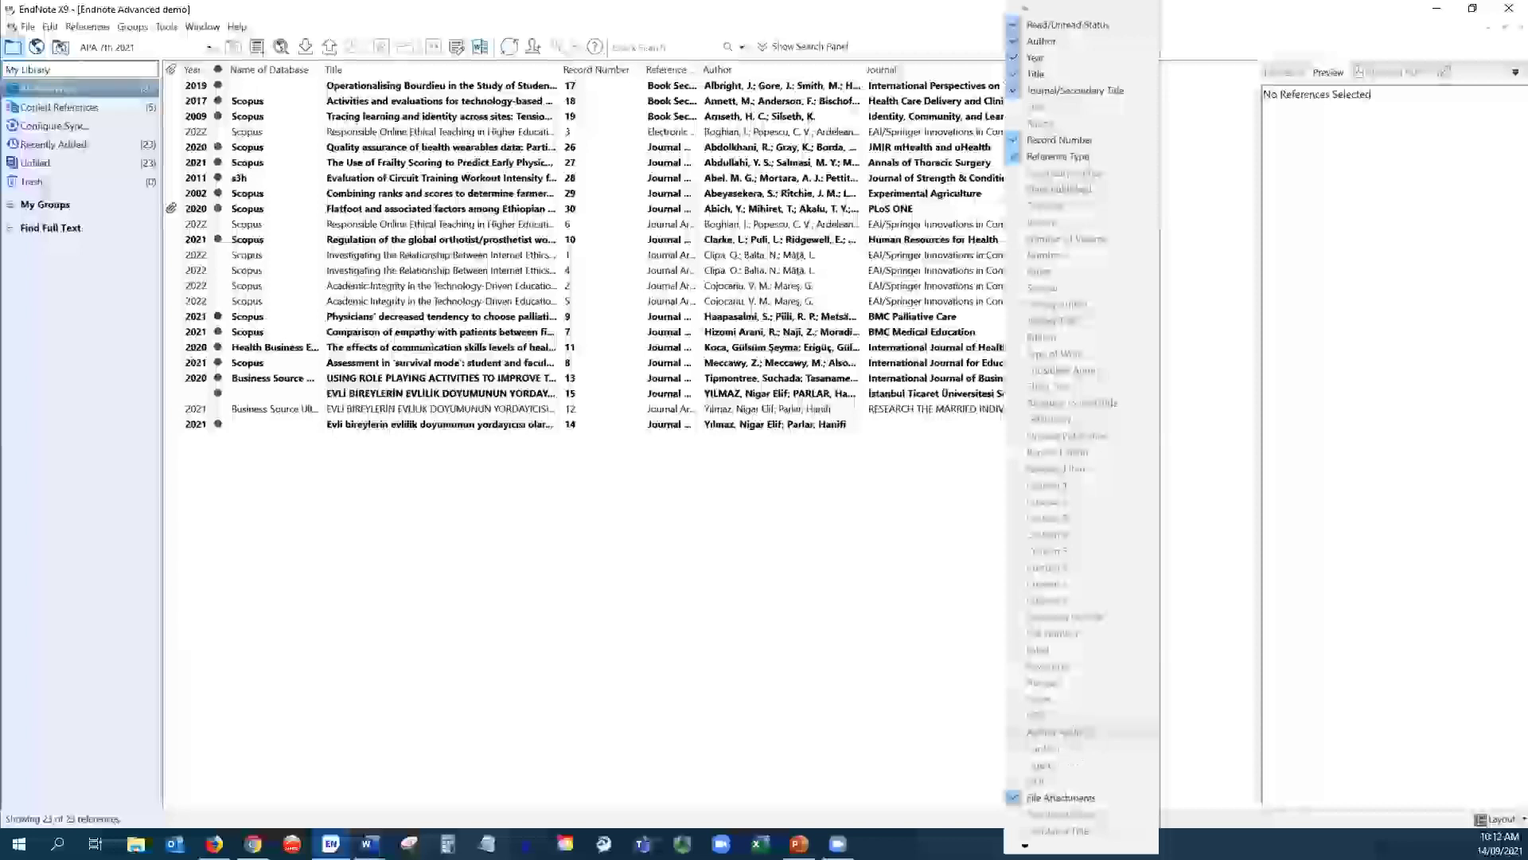
left_click(857, 686)
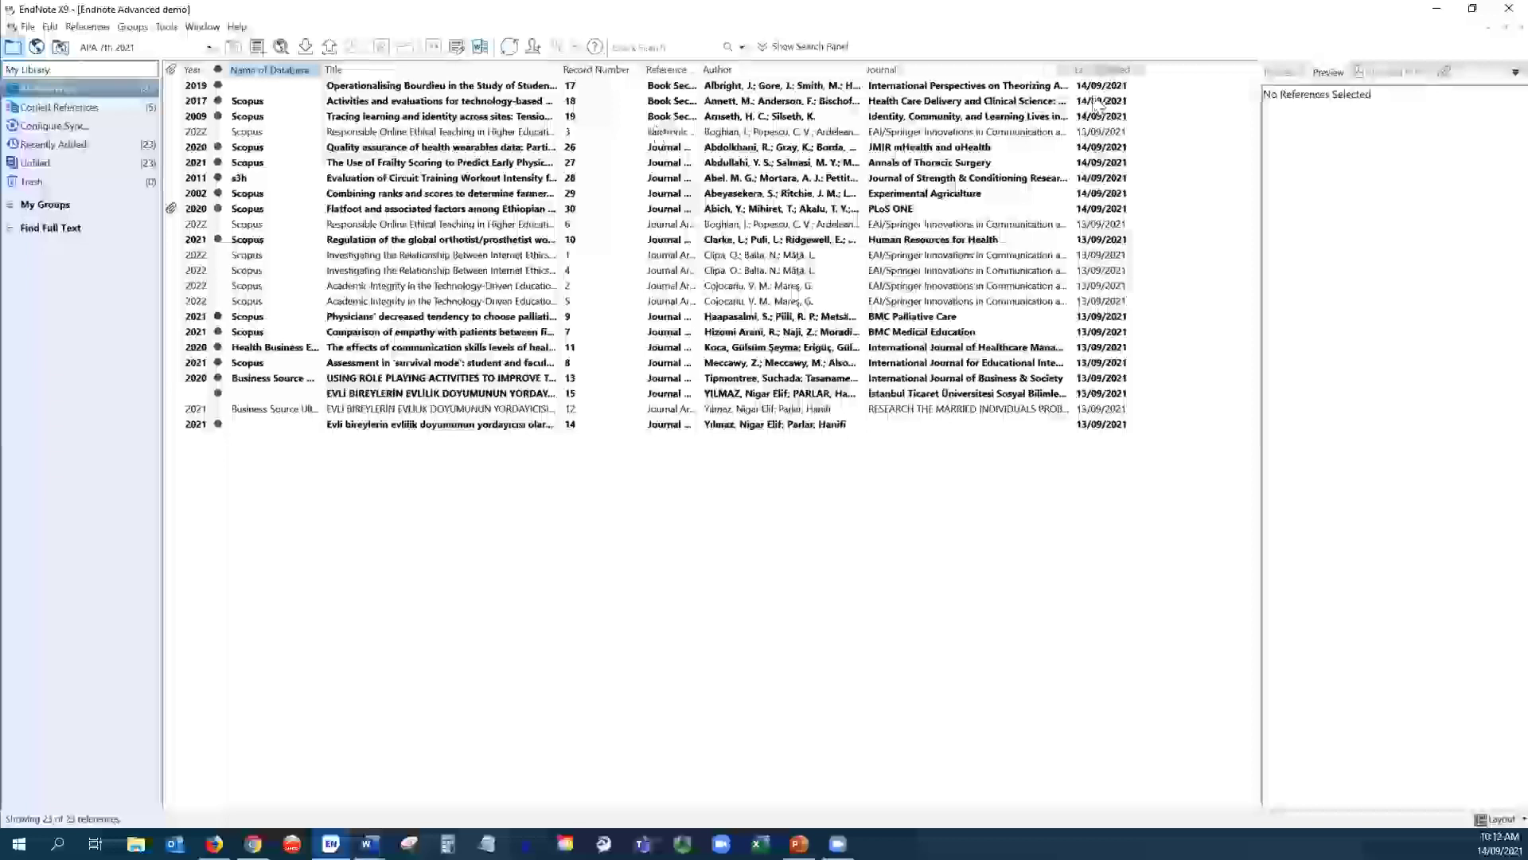
left_click_drag(1159, 106, 1136, 130)
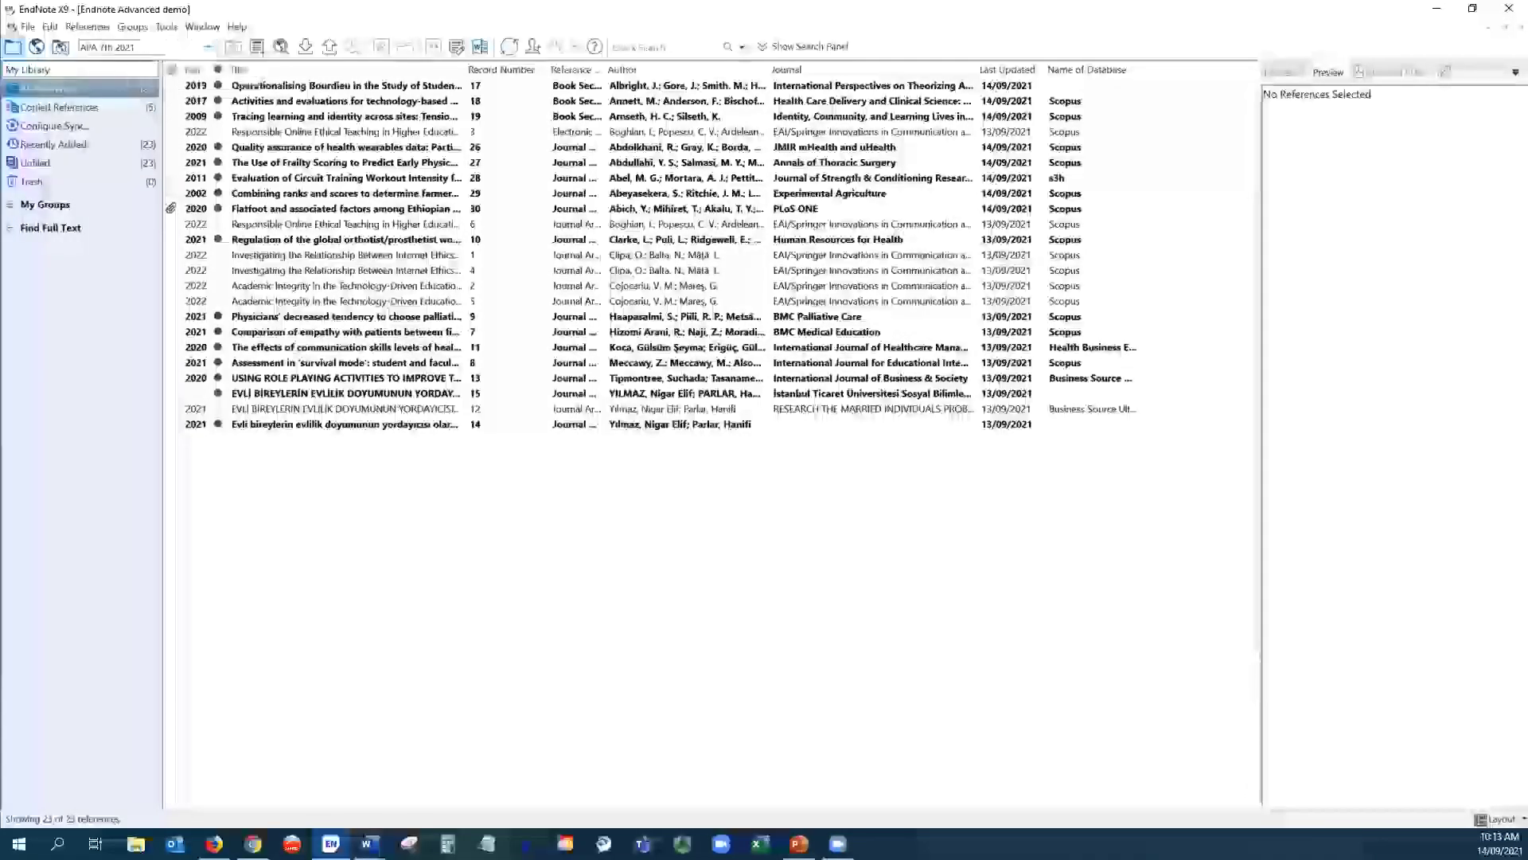
- Keep 'Open the specified libraries' at startup and add Endnote Advanced demo.enl to them
left_click(49, 26)
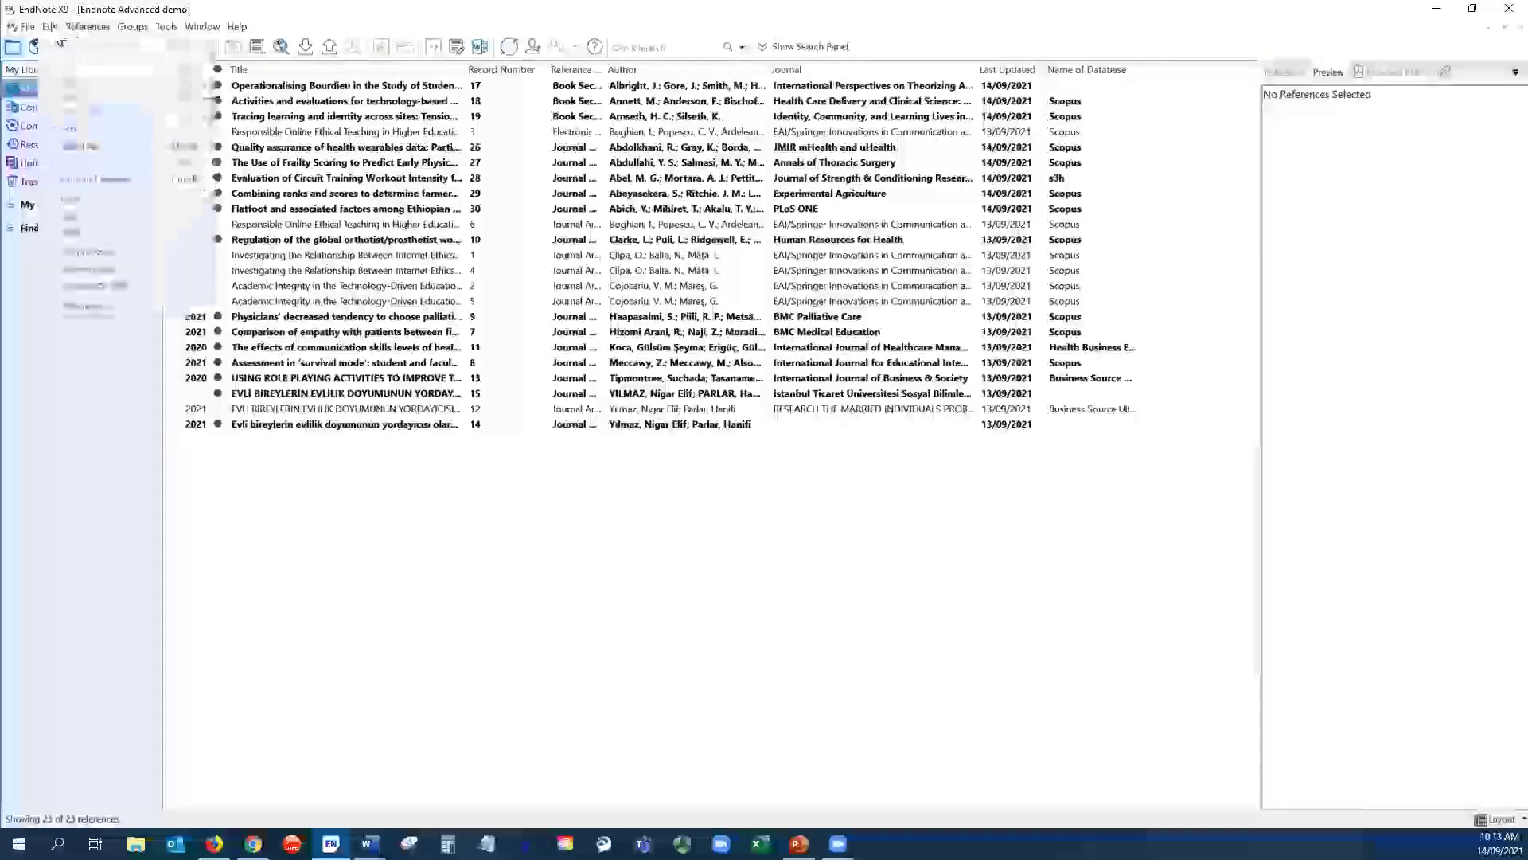
left_click(88, 306)
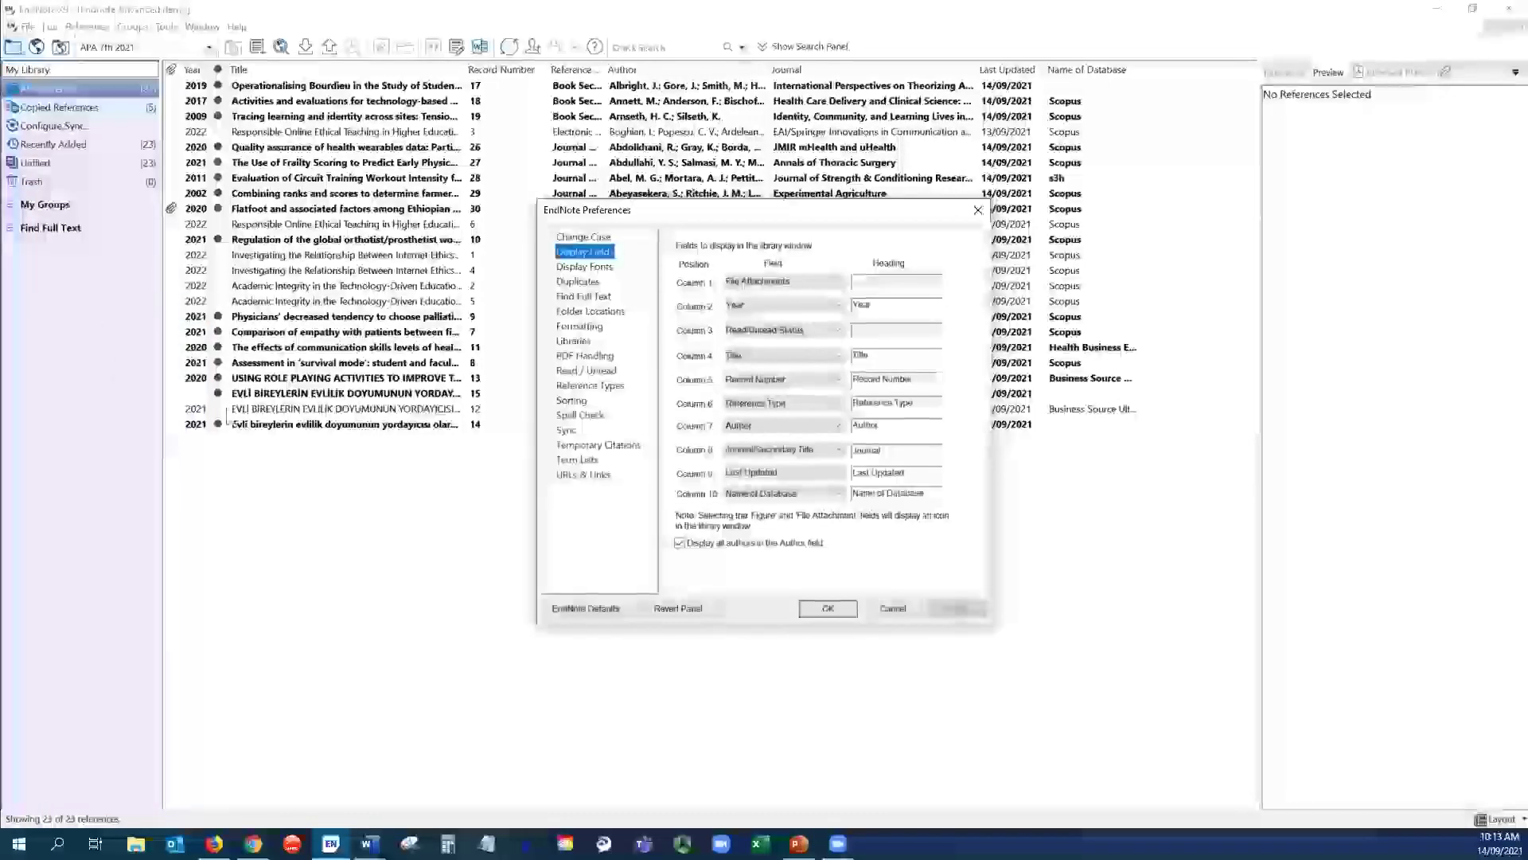
left_click(577, 344)
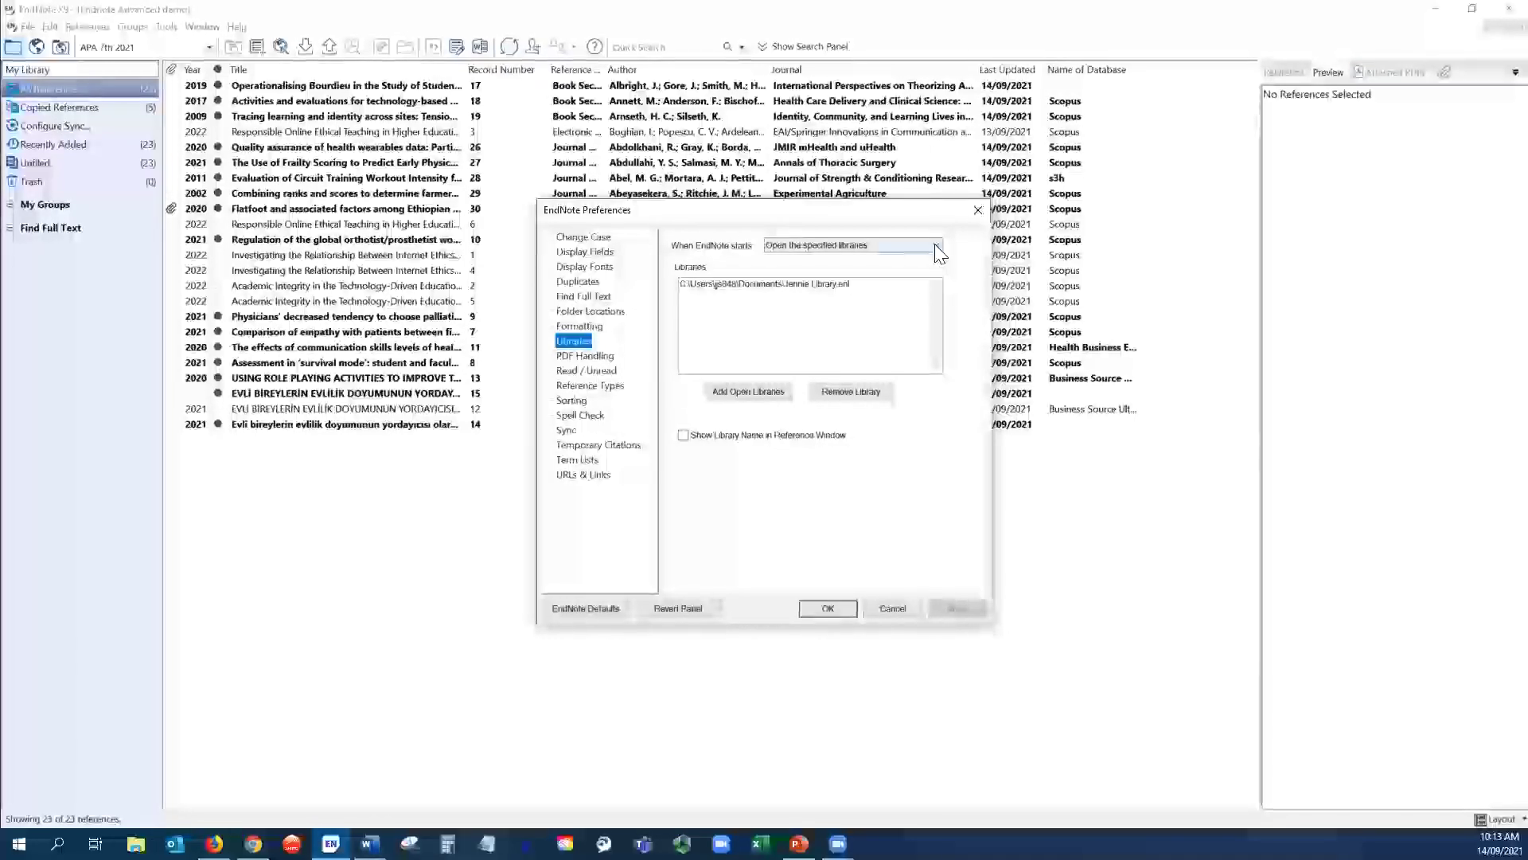
left_click(935, 250)
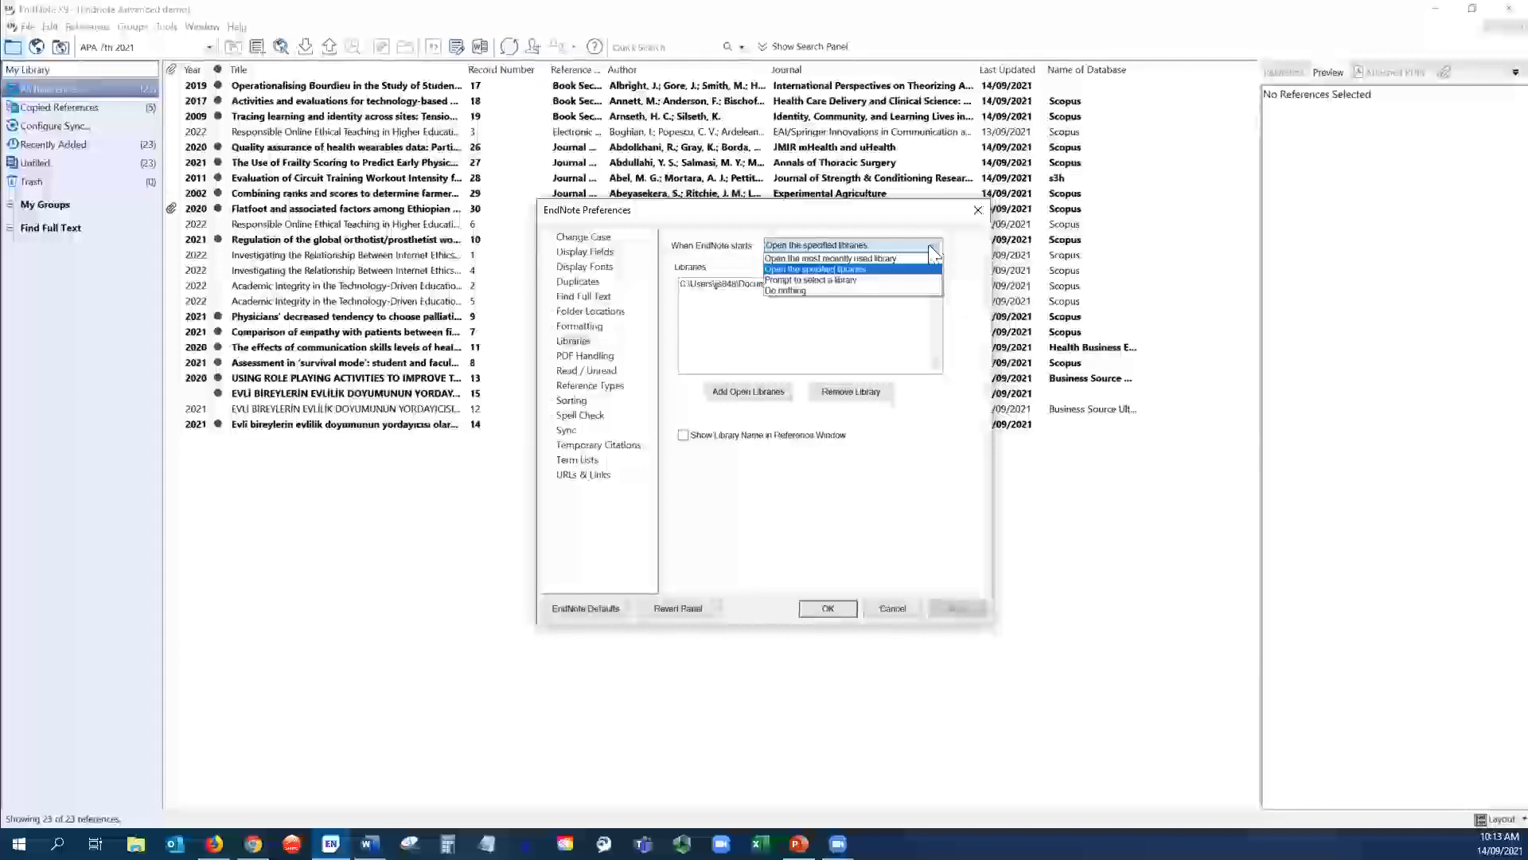
left_click(876, 270)
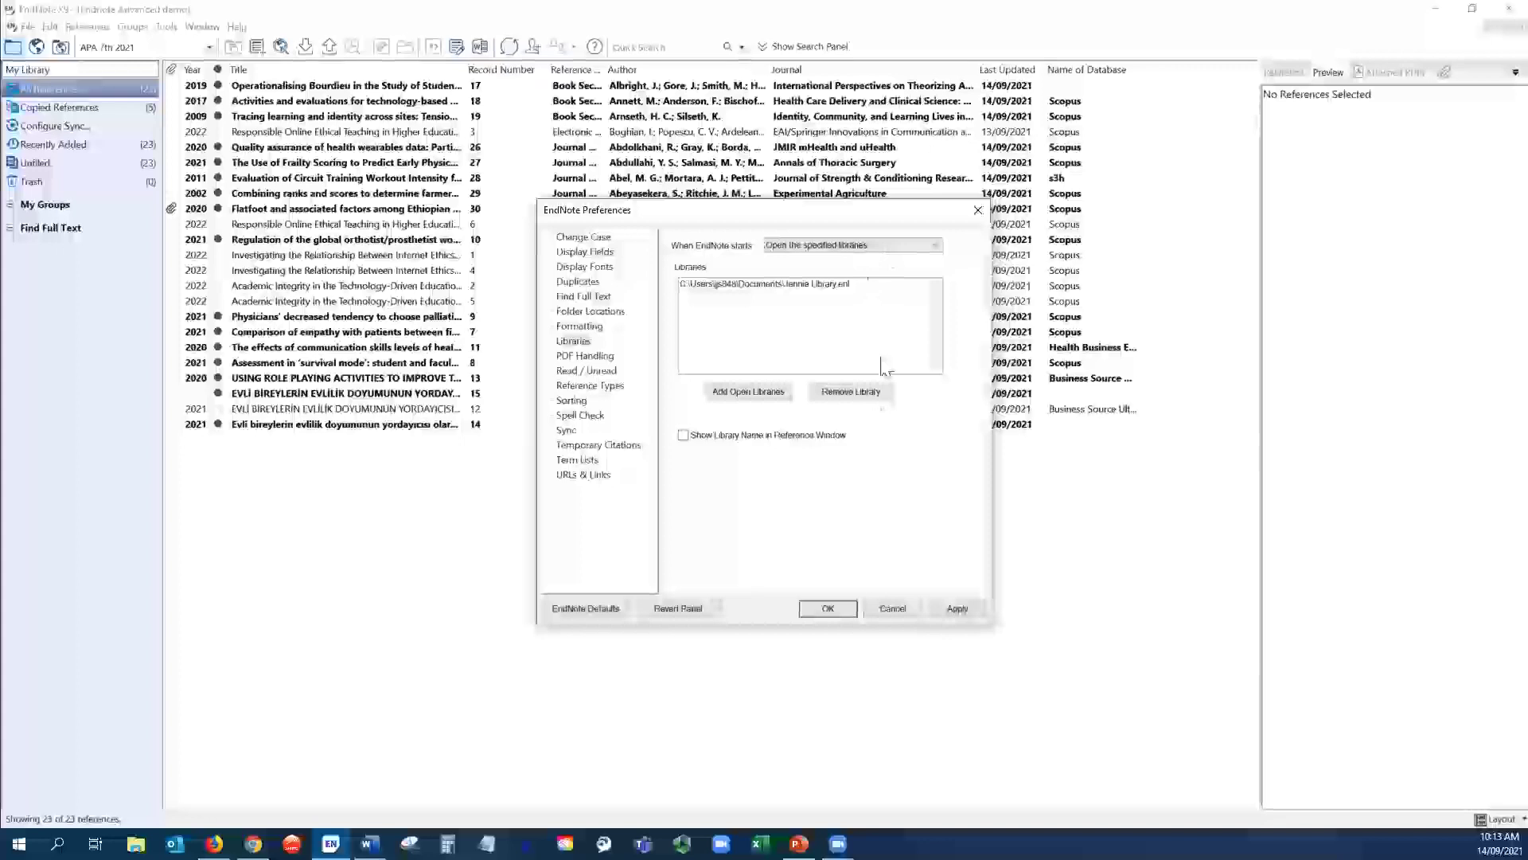
left_click(748, 393)
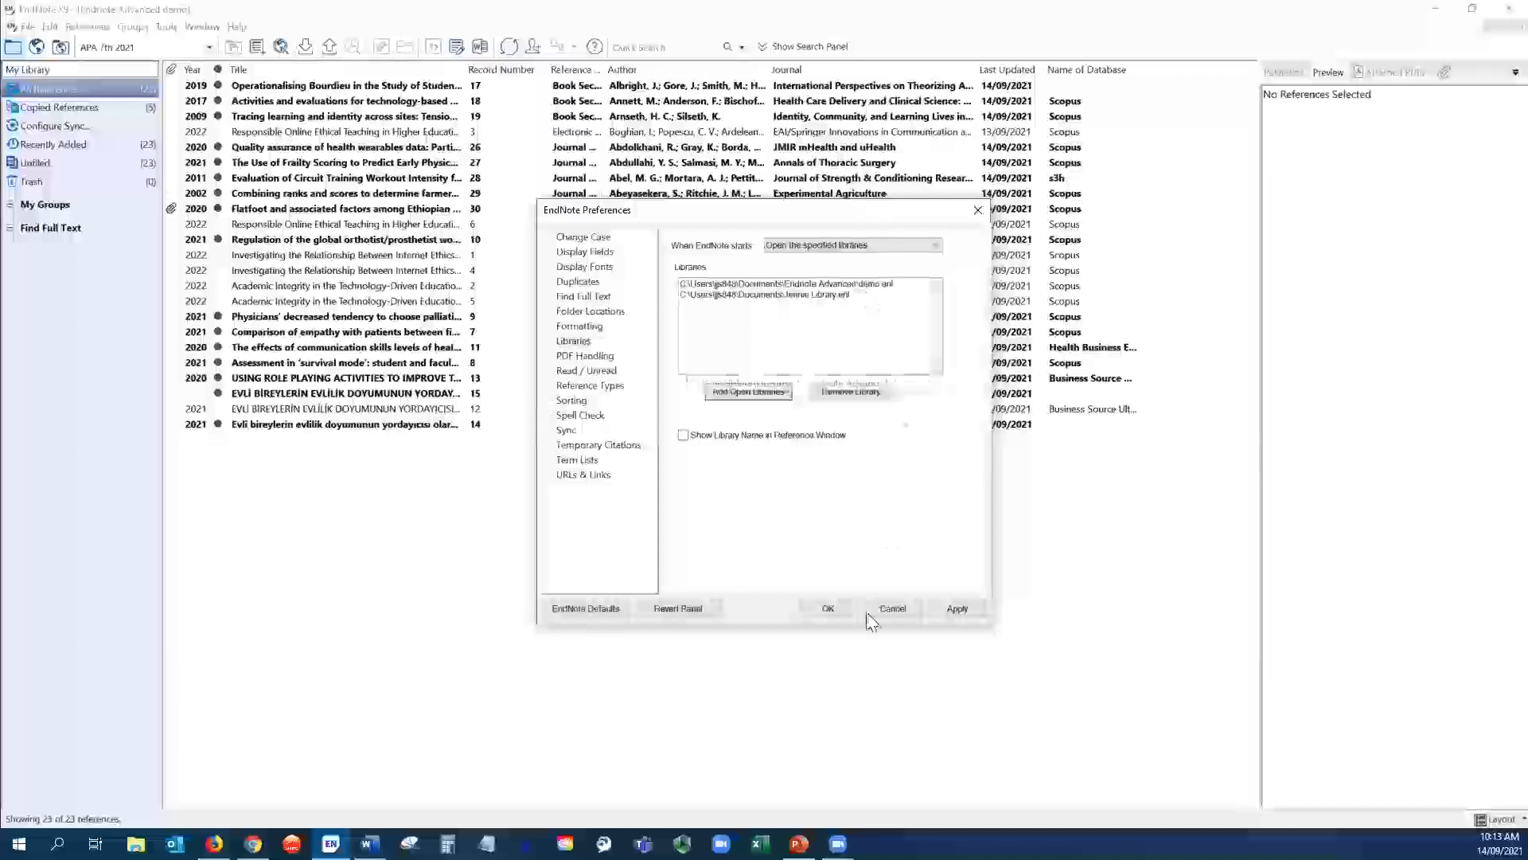
left_click(956, 609)
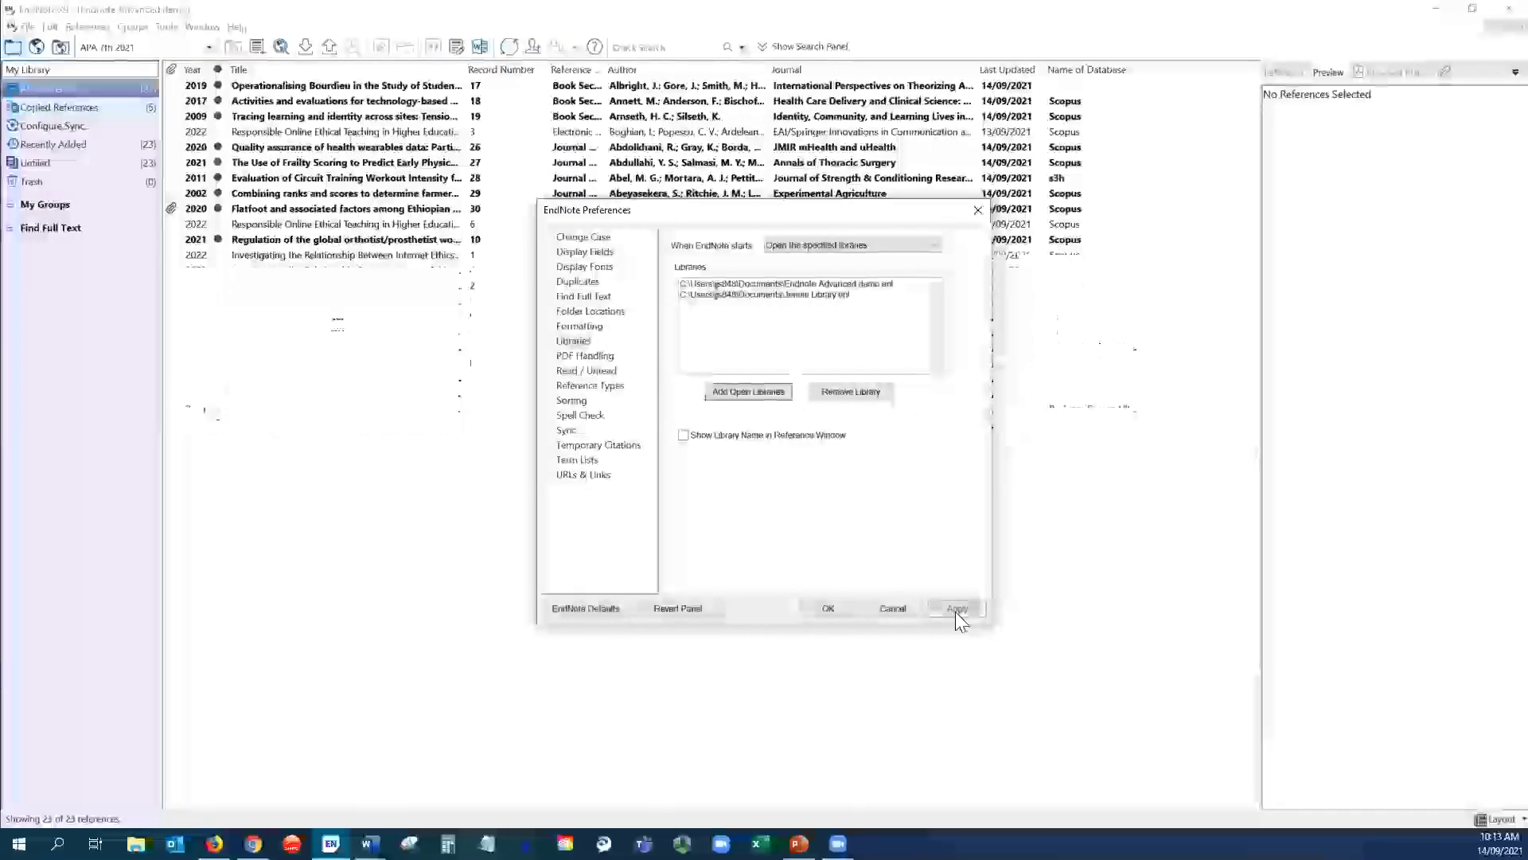
left_click(827, 612)
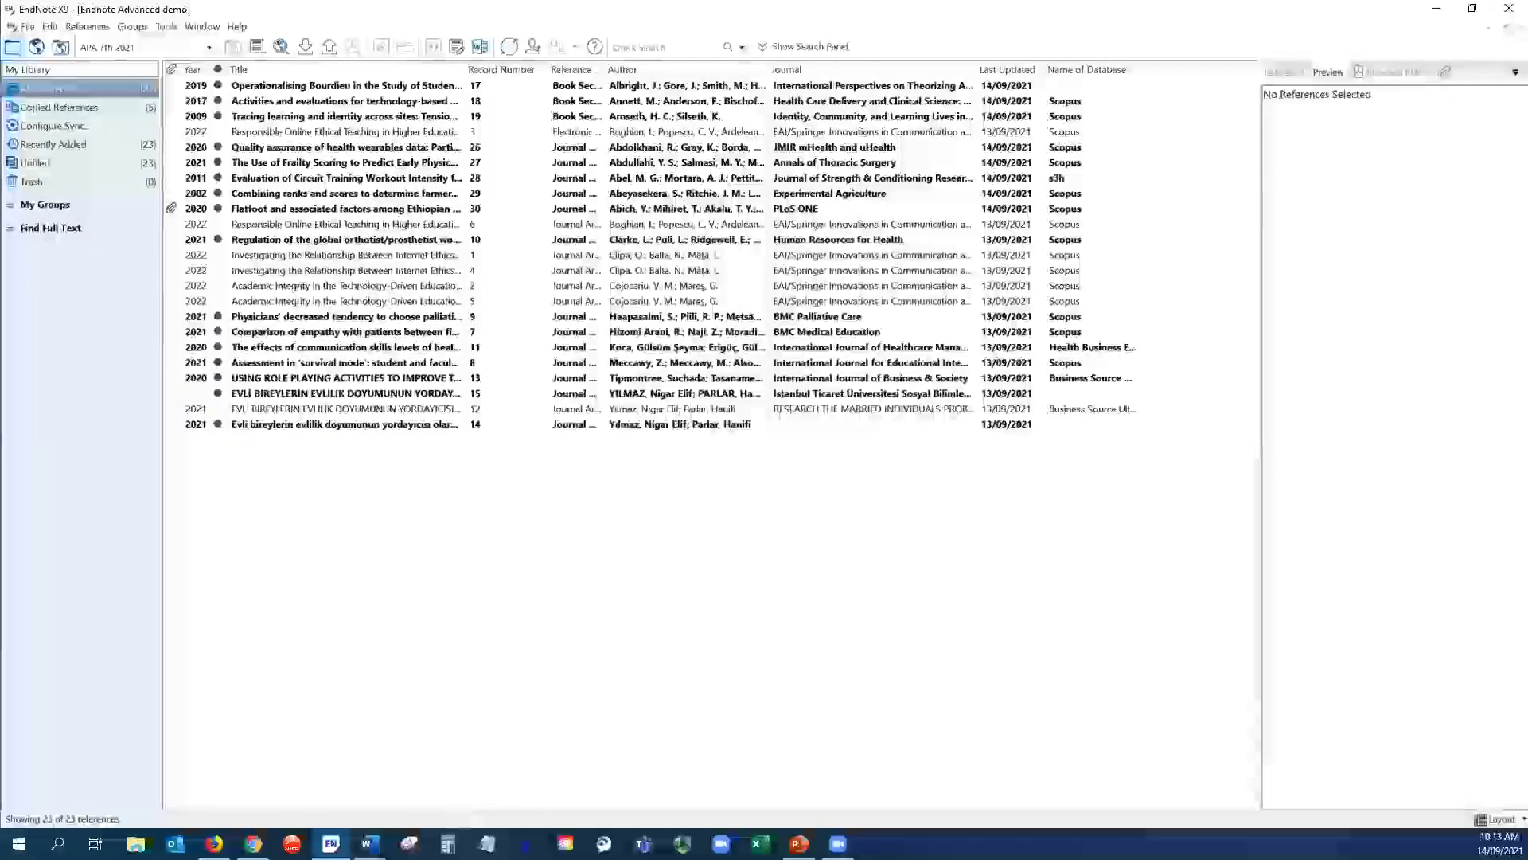
mouse_move(331, 843)
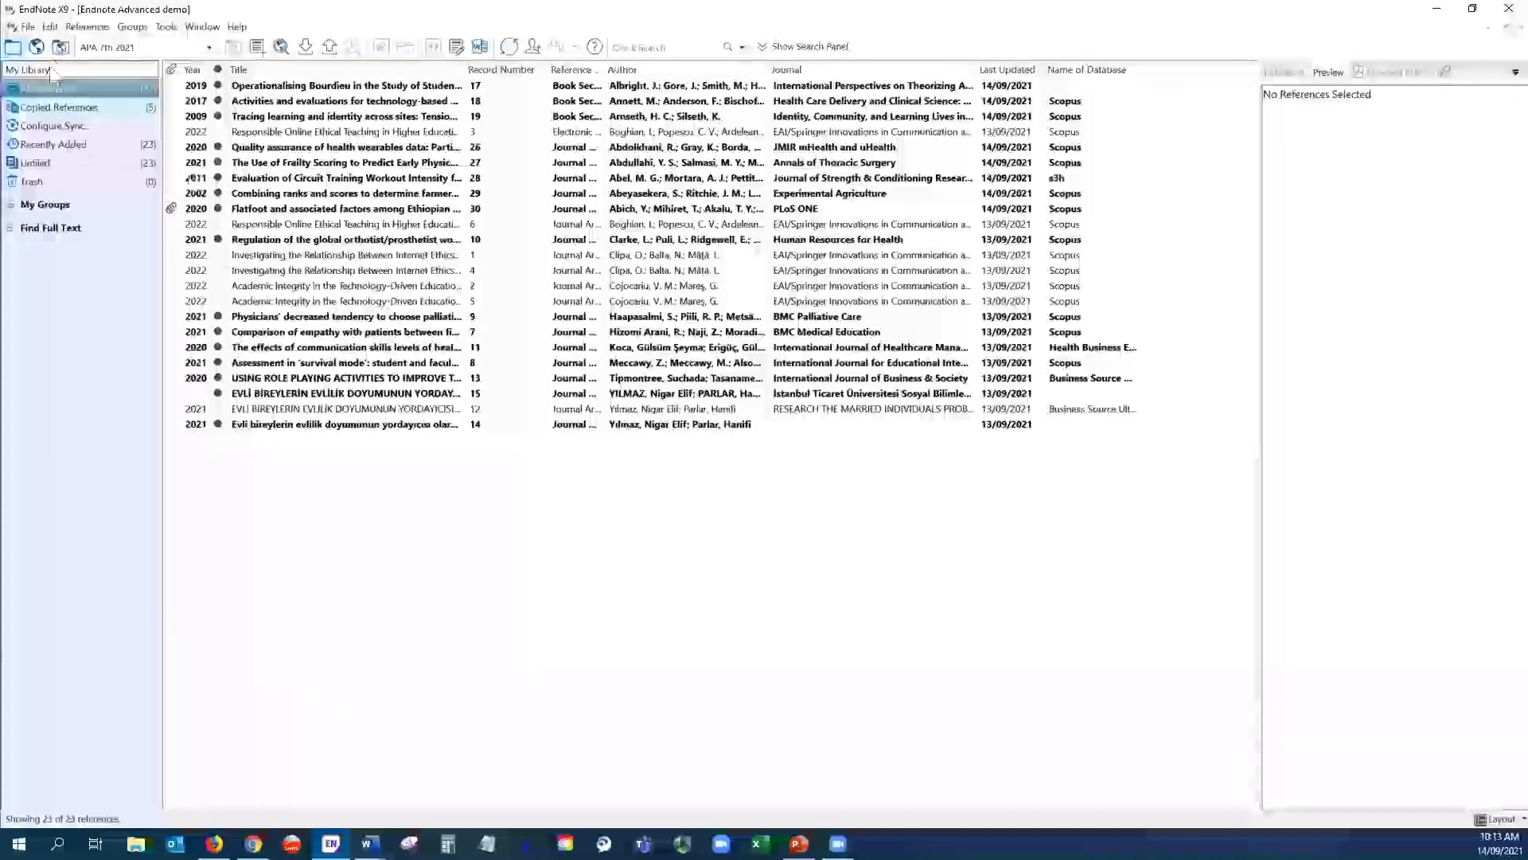
left_click(50, 27)
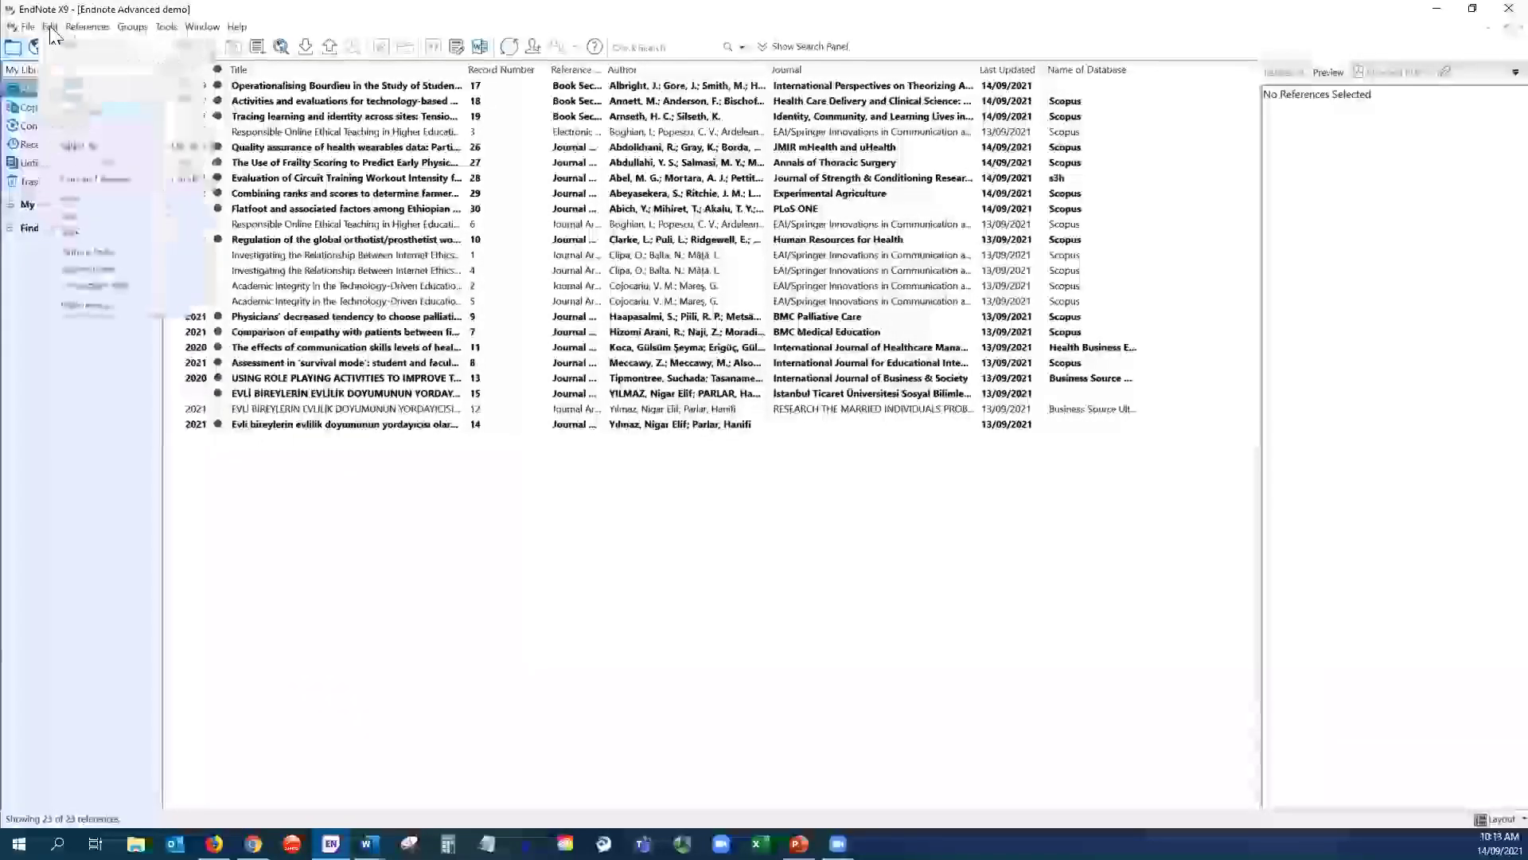
left_click(92, 304)
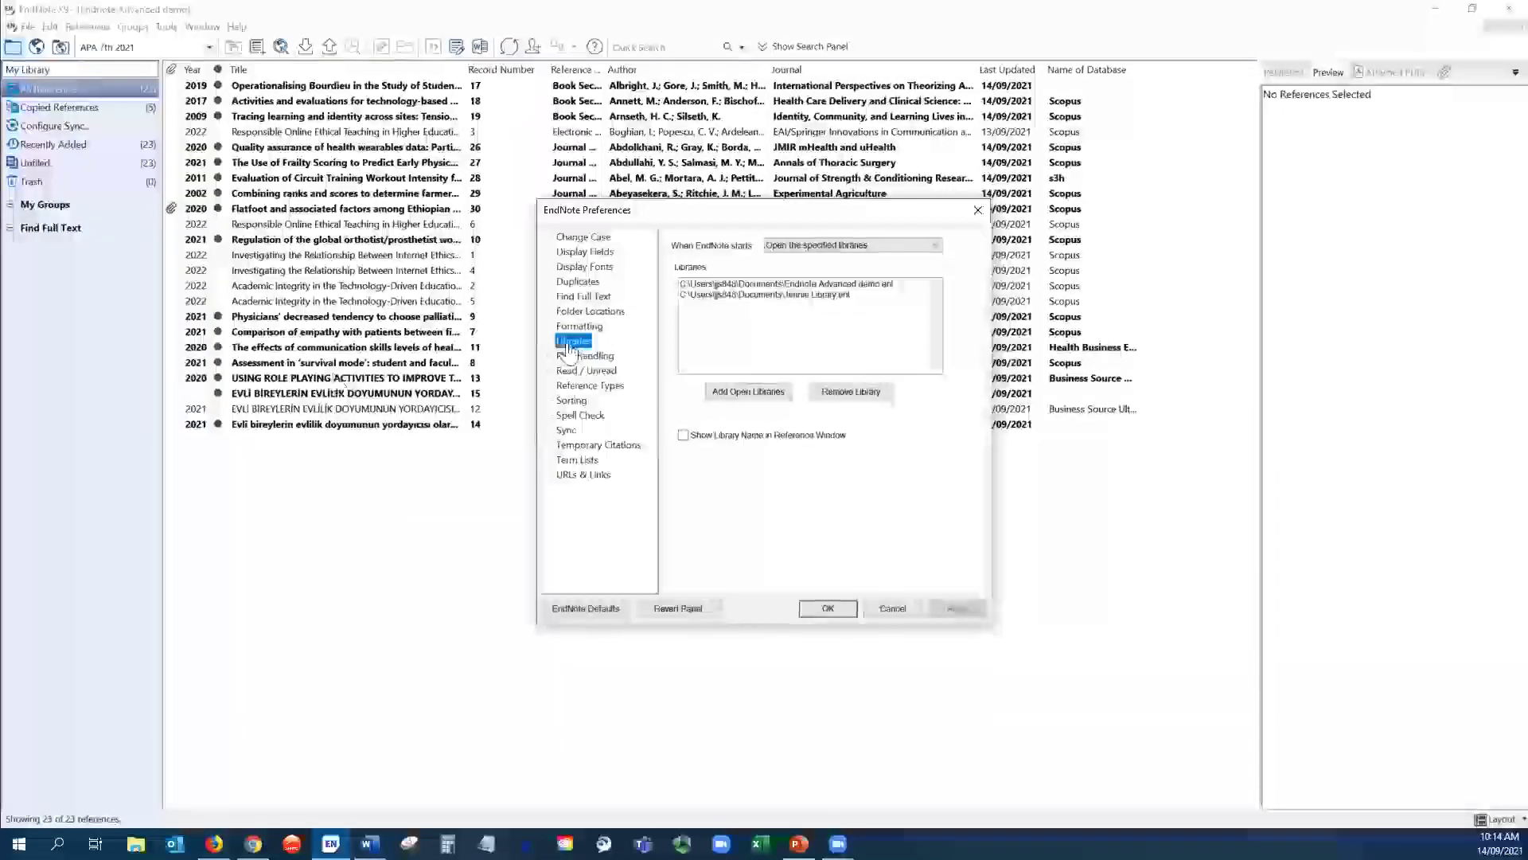
left_click(905, 246)
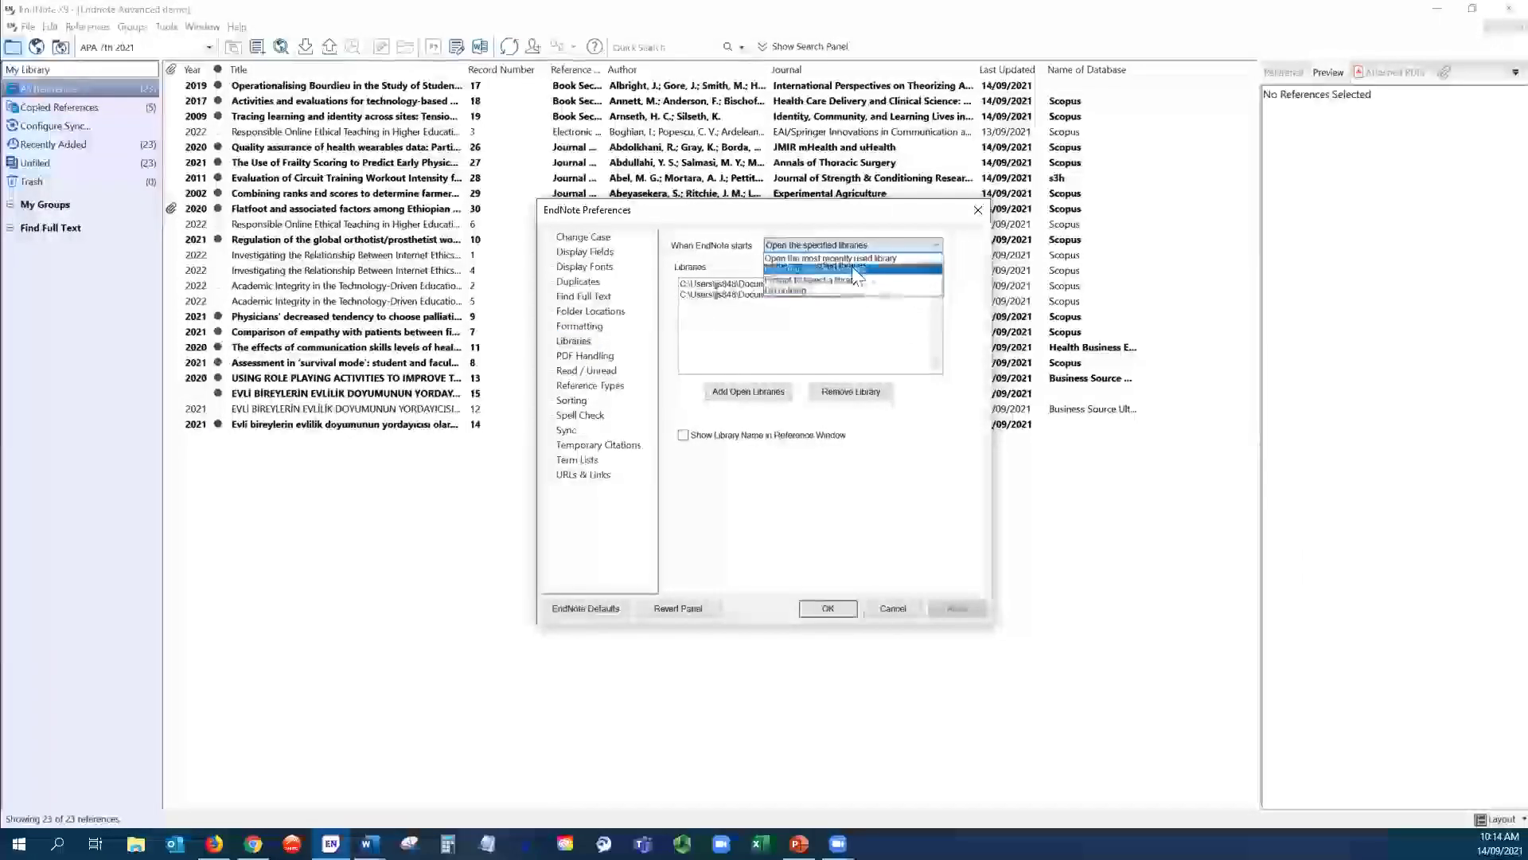
left_click(876, 249)
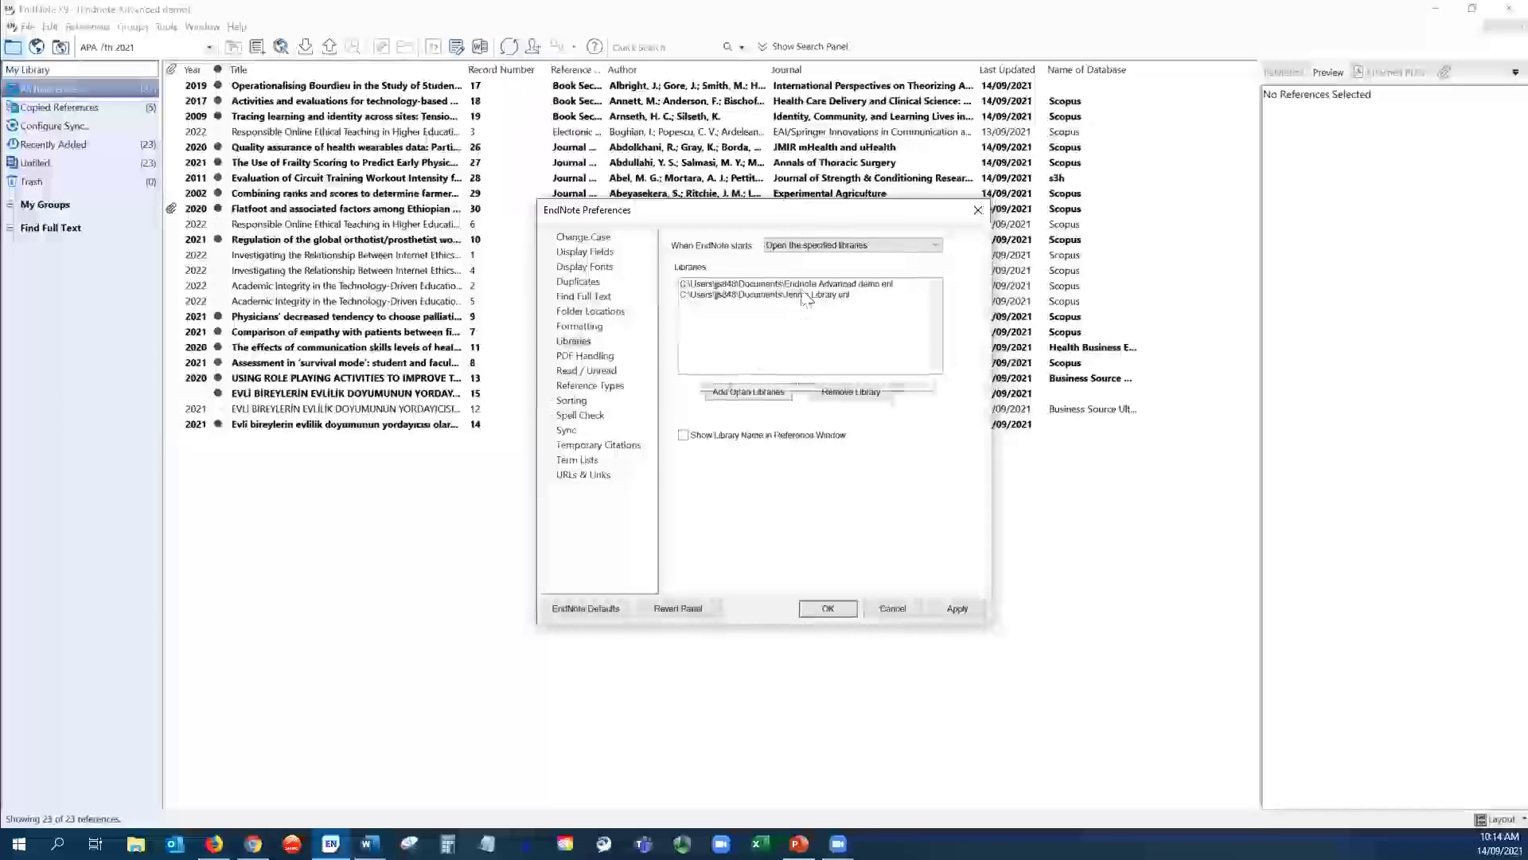
left_click(828, 608)
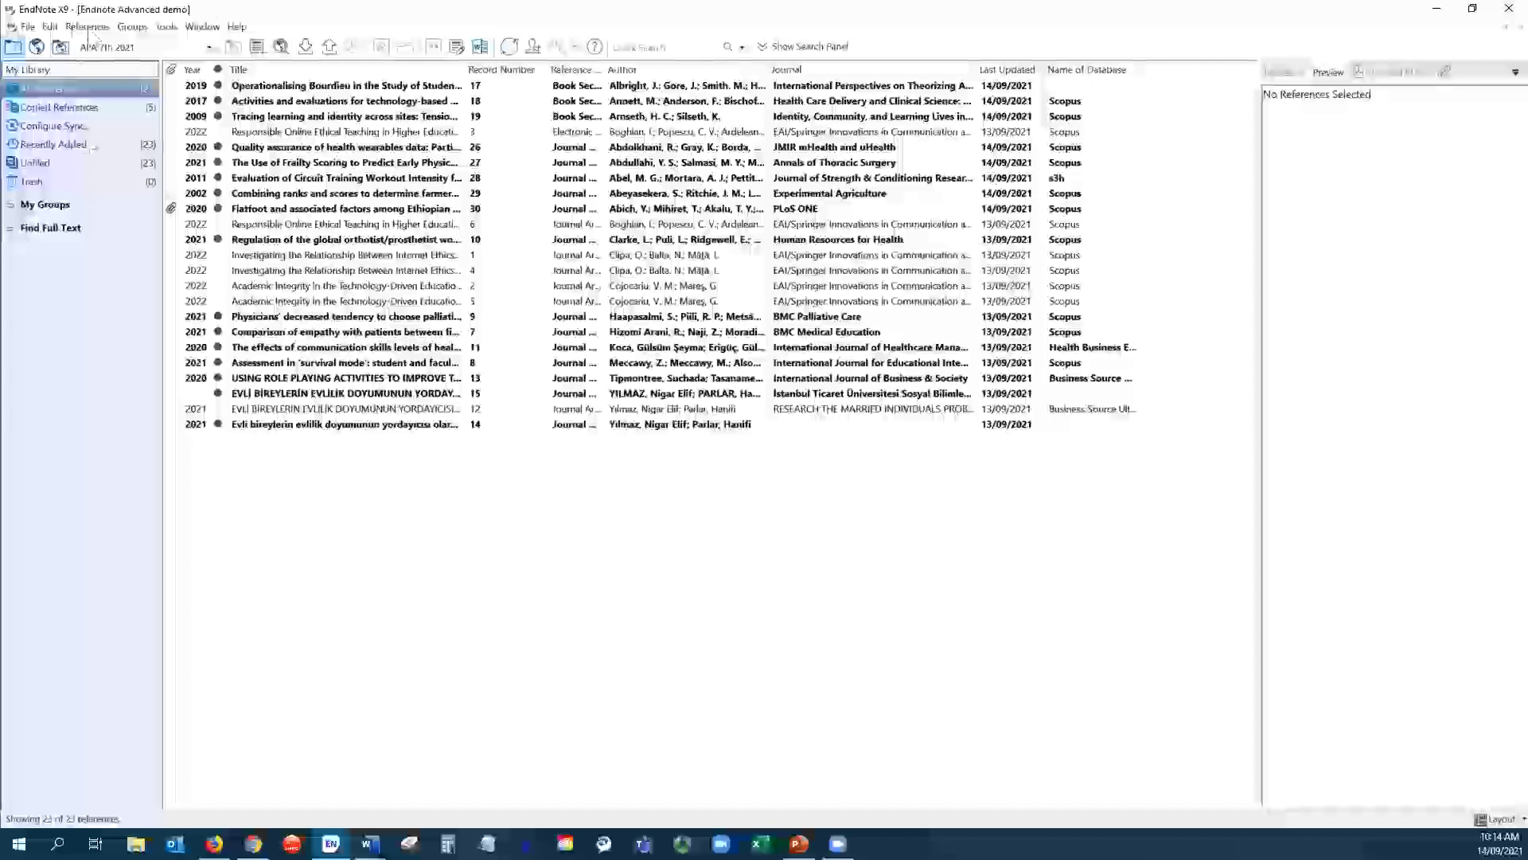
left_click(50, 31)
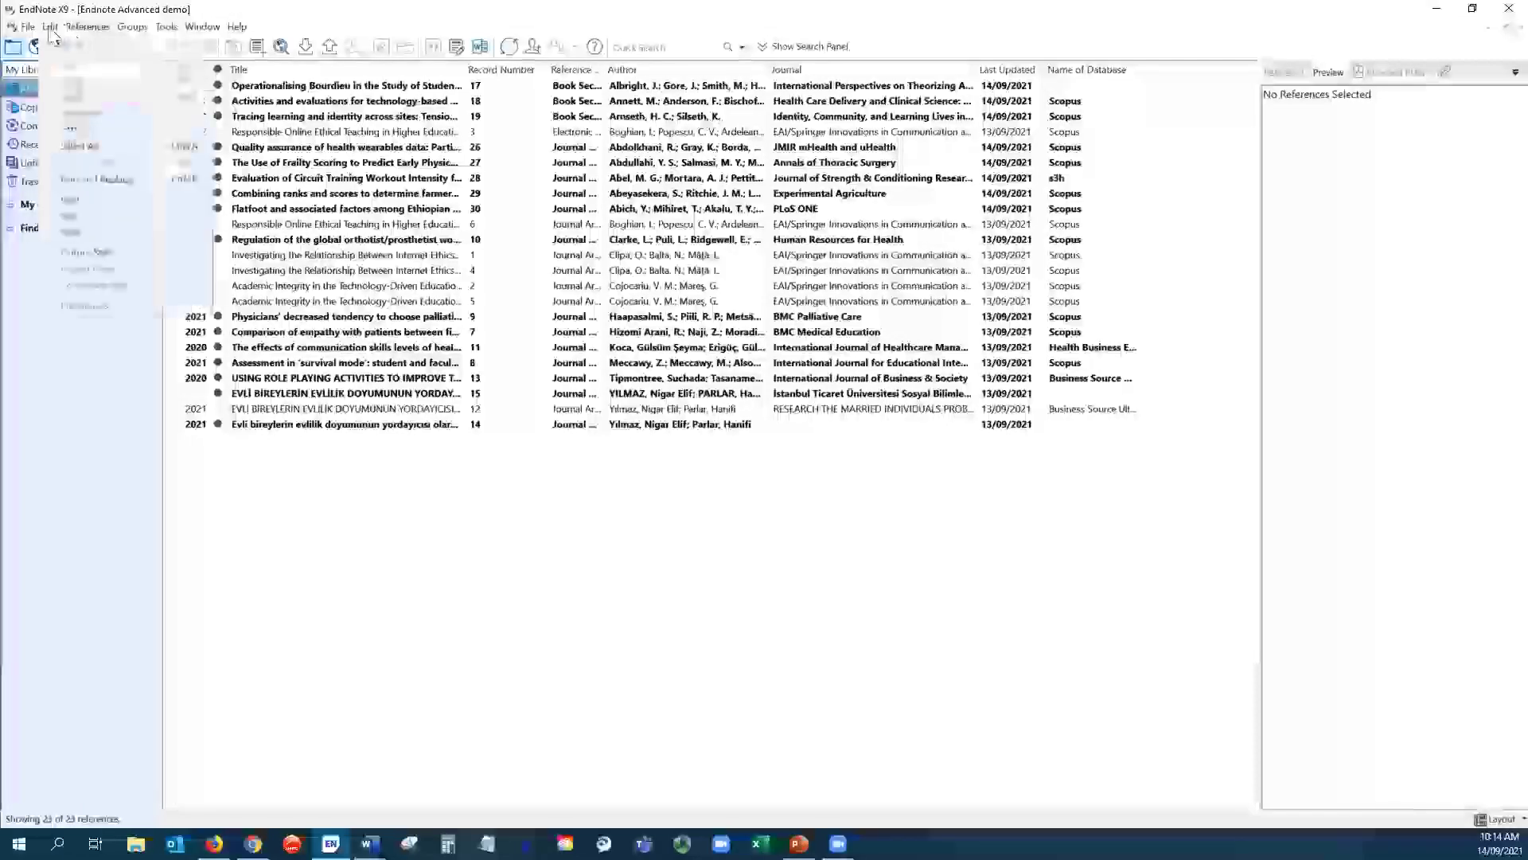
- Set PDF Handling to auto-rename attached PDFs by Author + Year and apply it
left_click(84, 306)
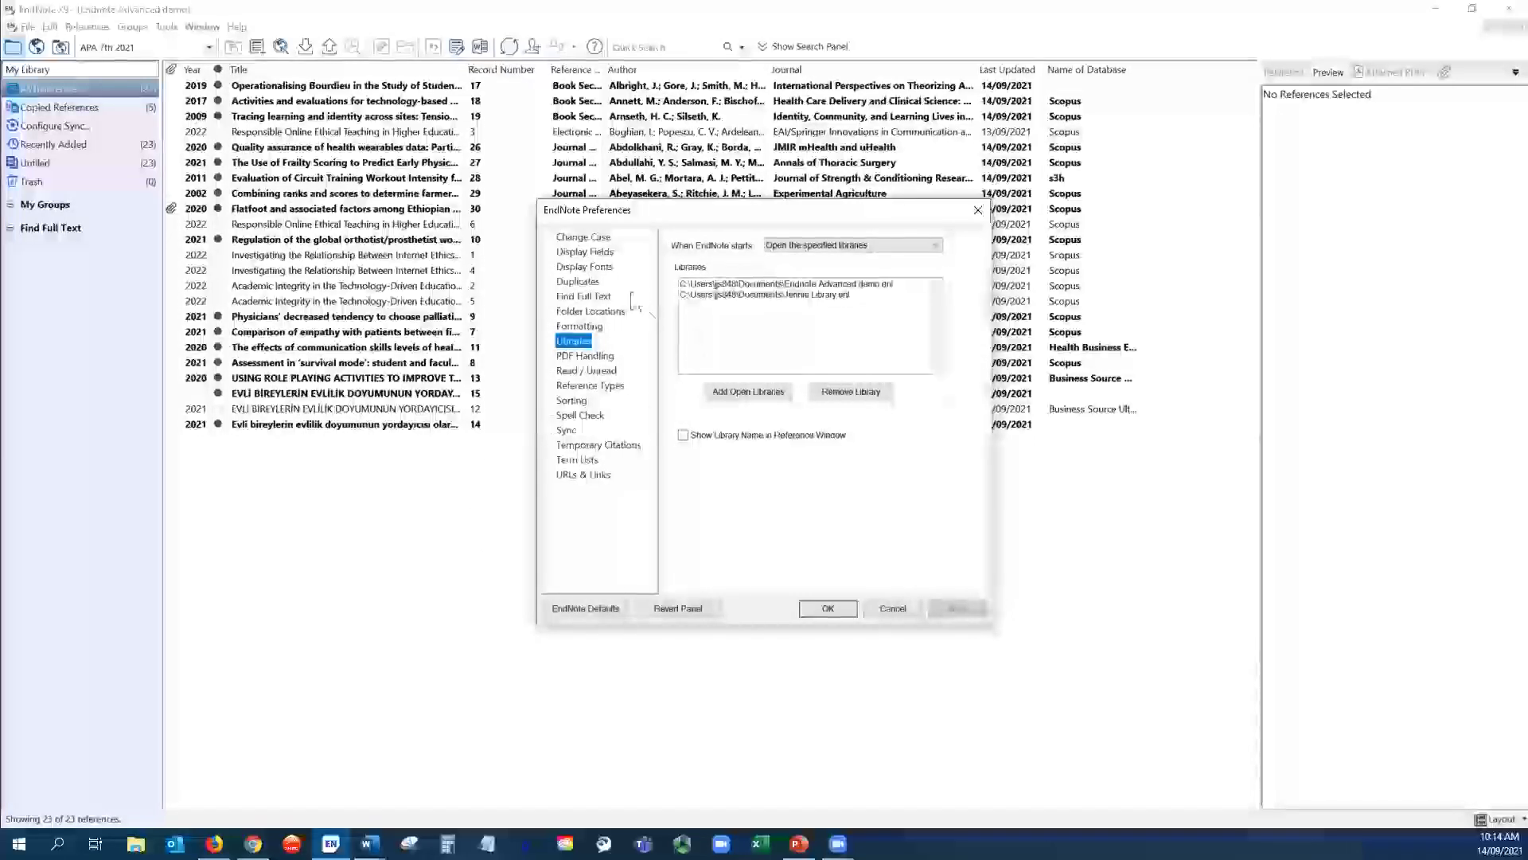
left_click(580, 356)
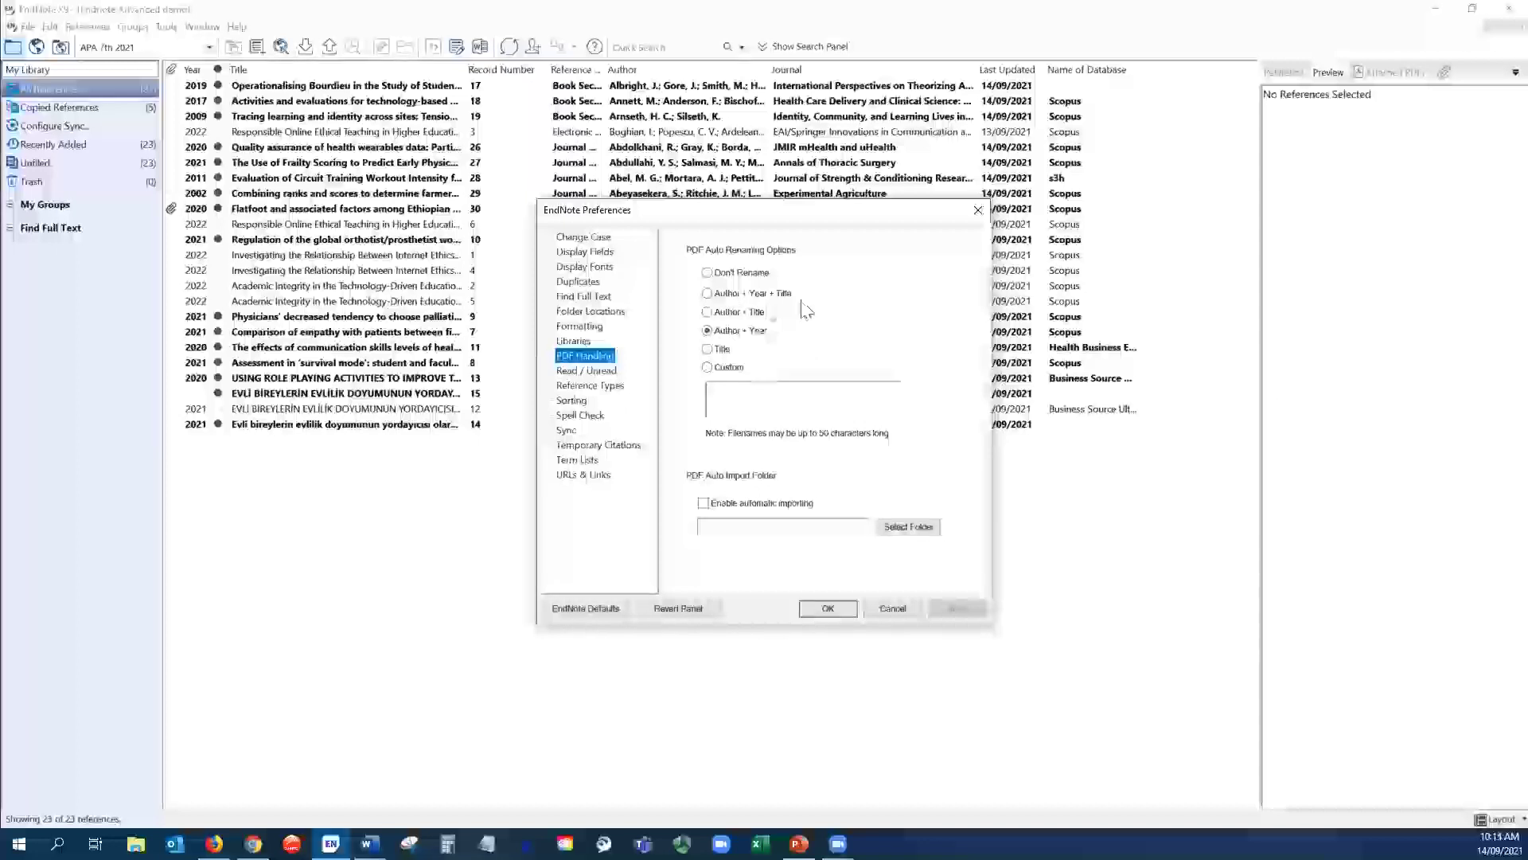
left_click(707, 294)
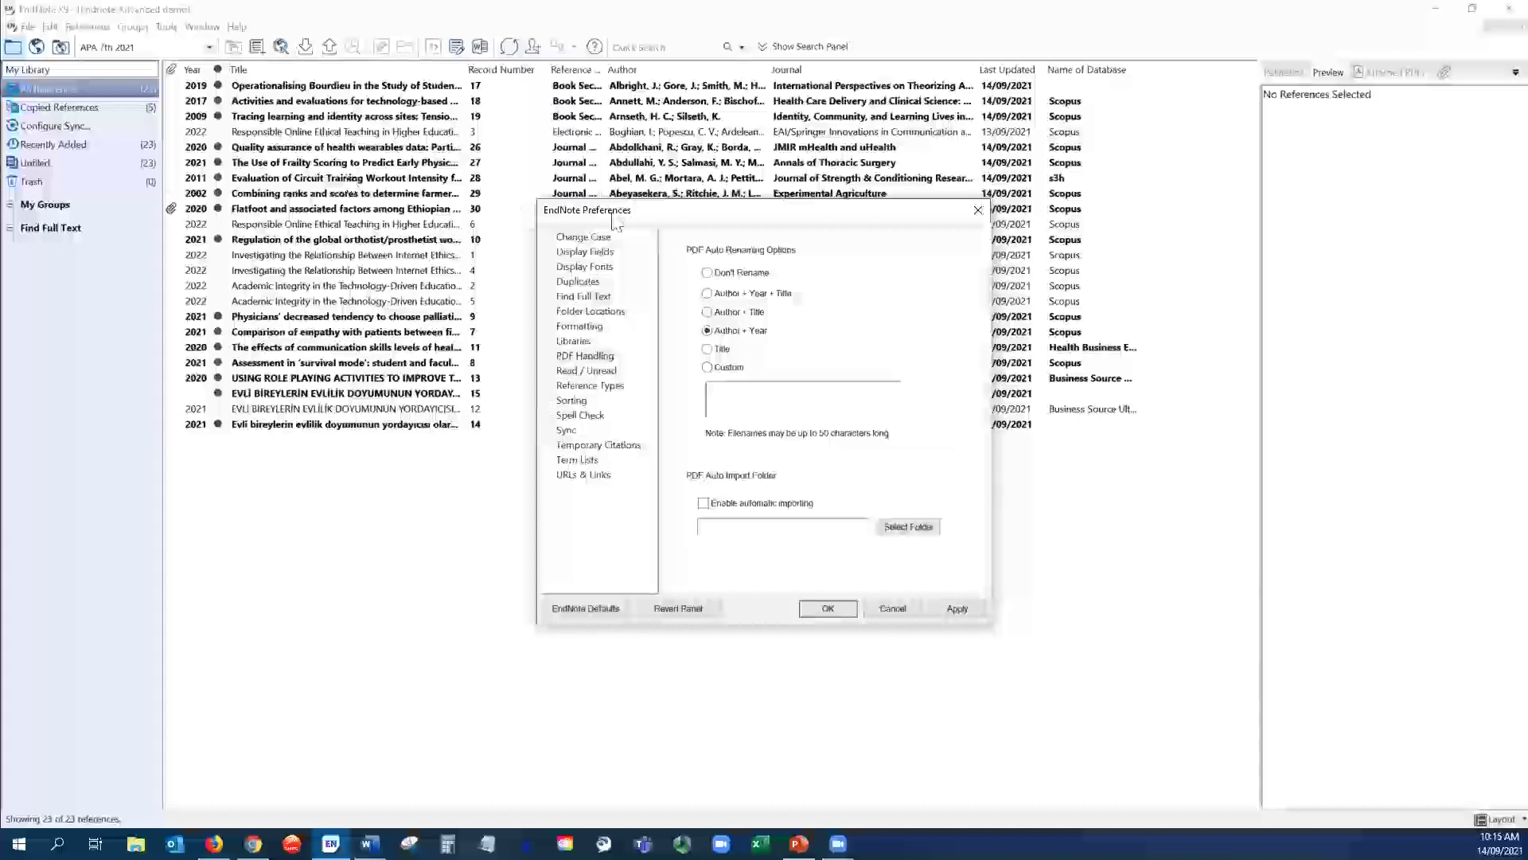
left_click(577, 359)
left_click(955, 610)
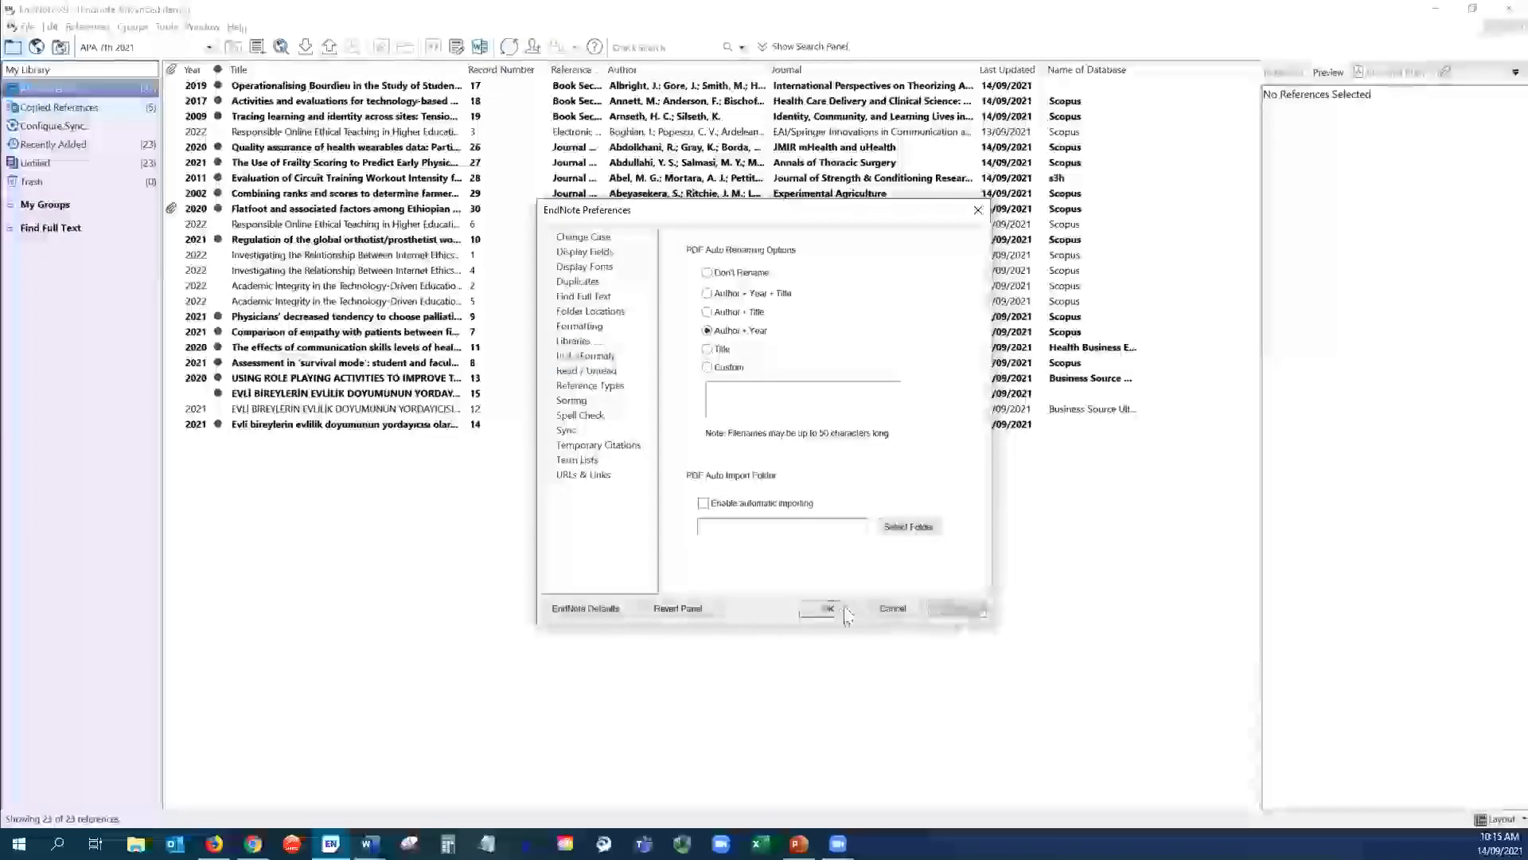
left_click(838, 613)
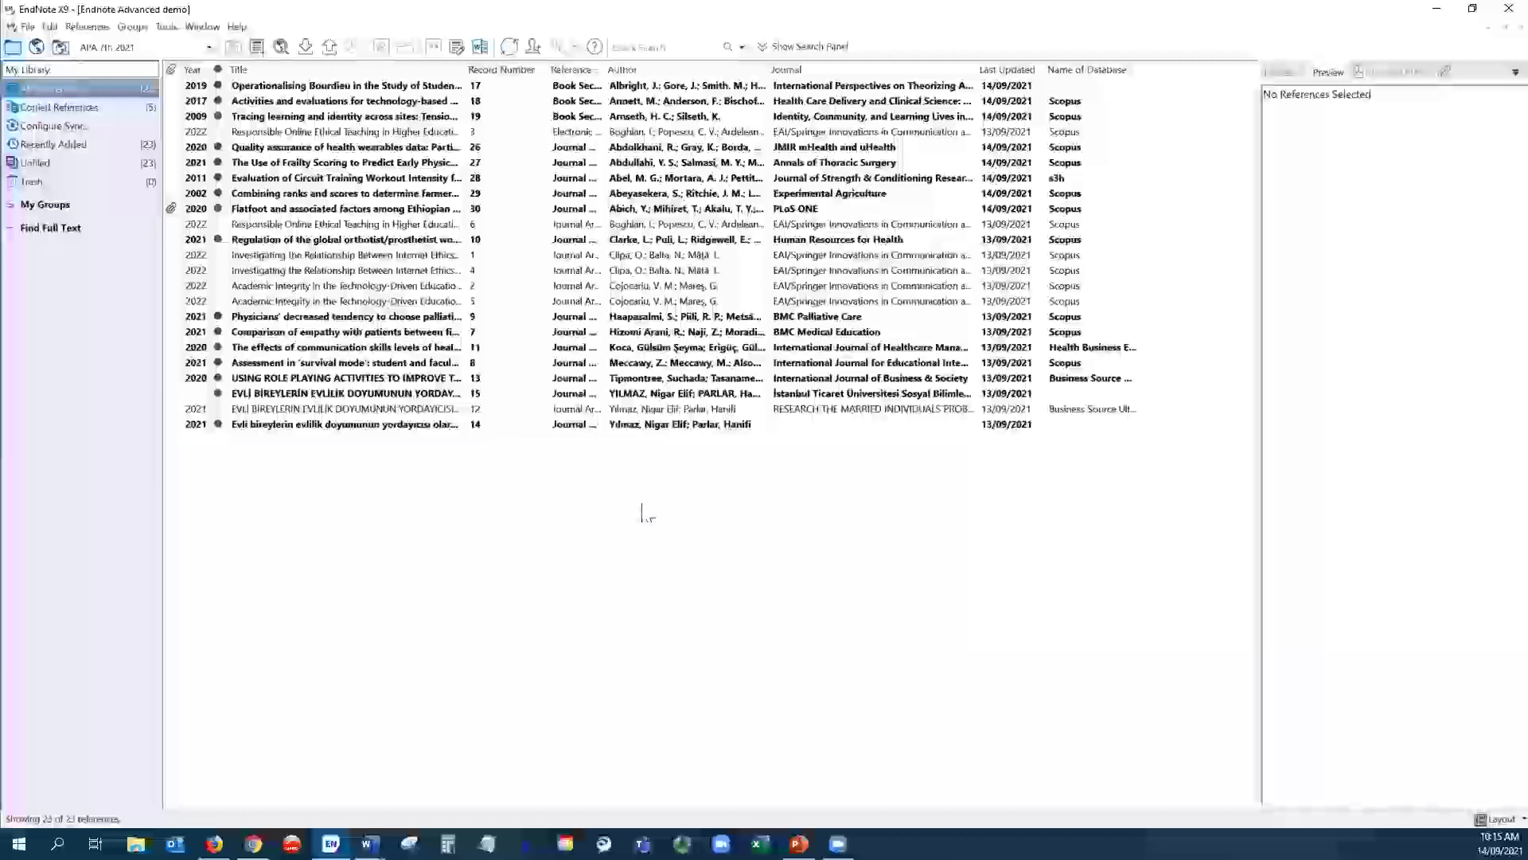
- Show the Attached PDFs pane, then view the Reference Types preferences with Journal Article as default
left_click(1391, 74)
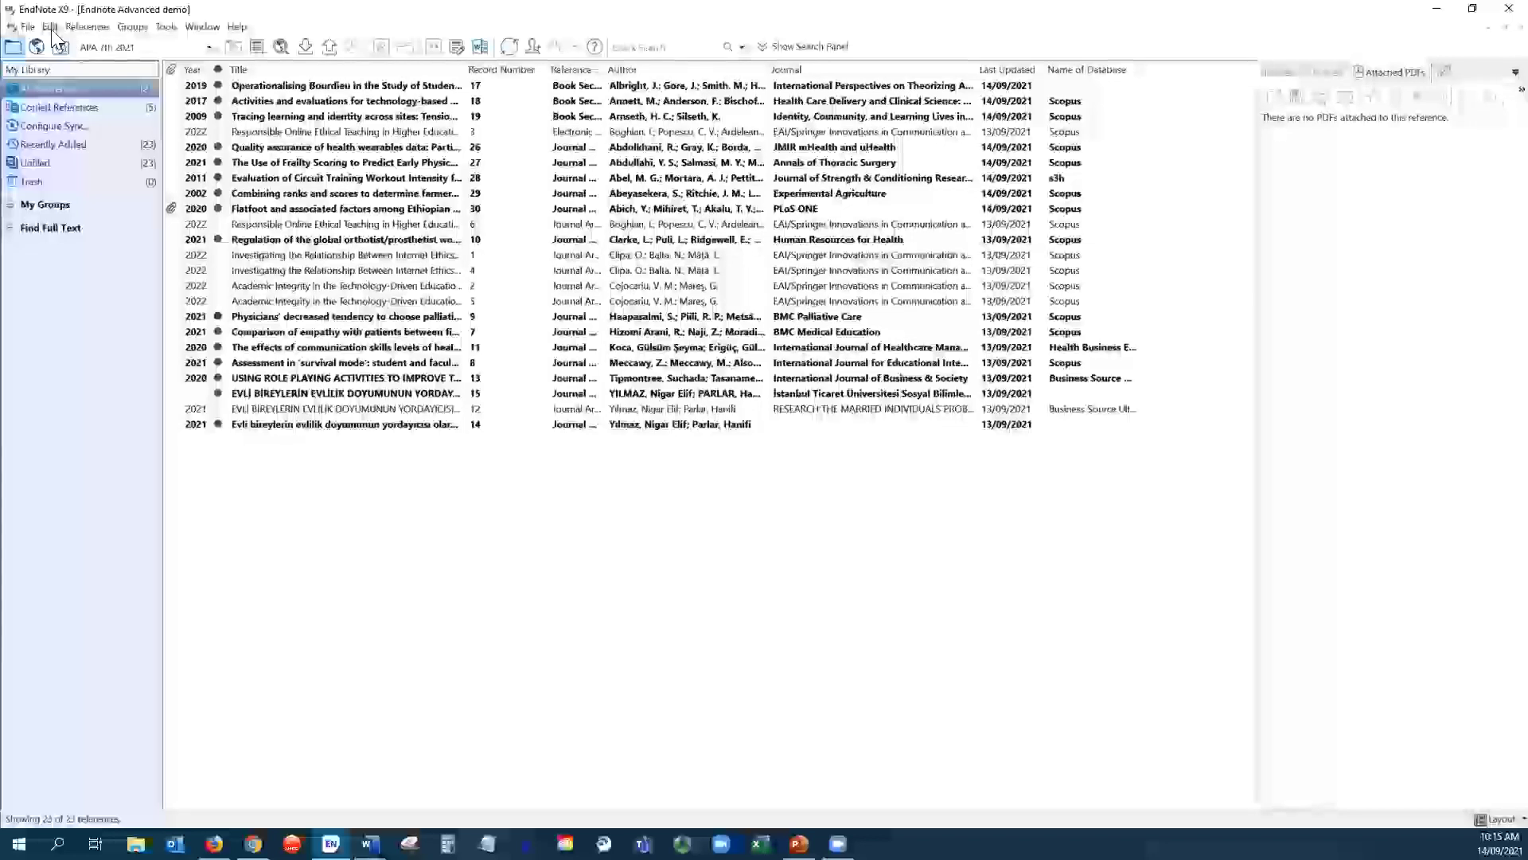
left_click(50, 27)
left_click(86, 309)
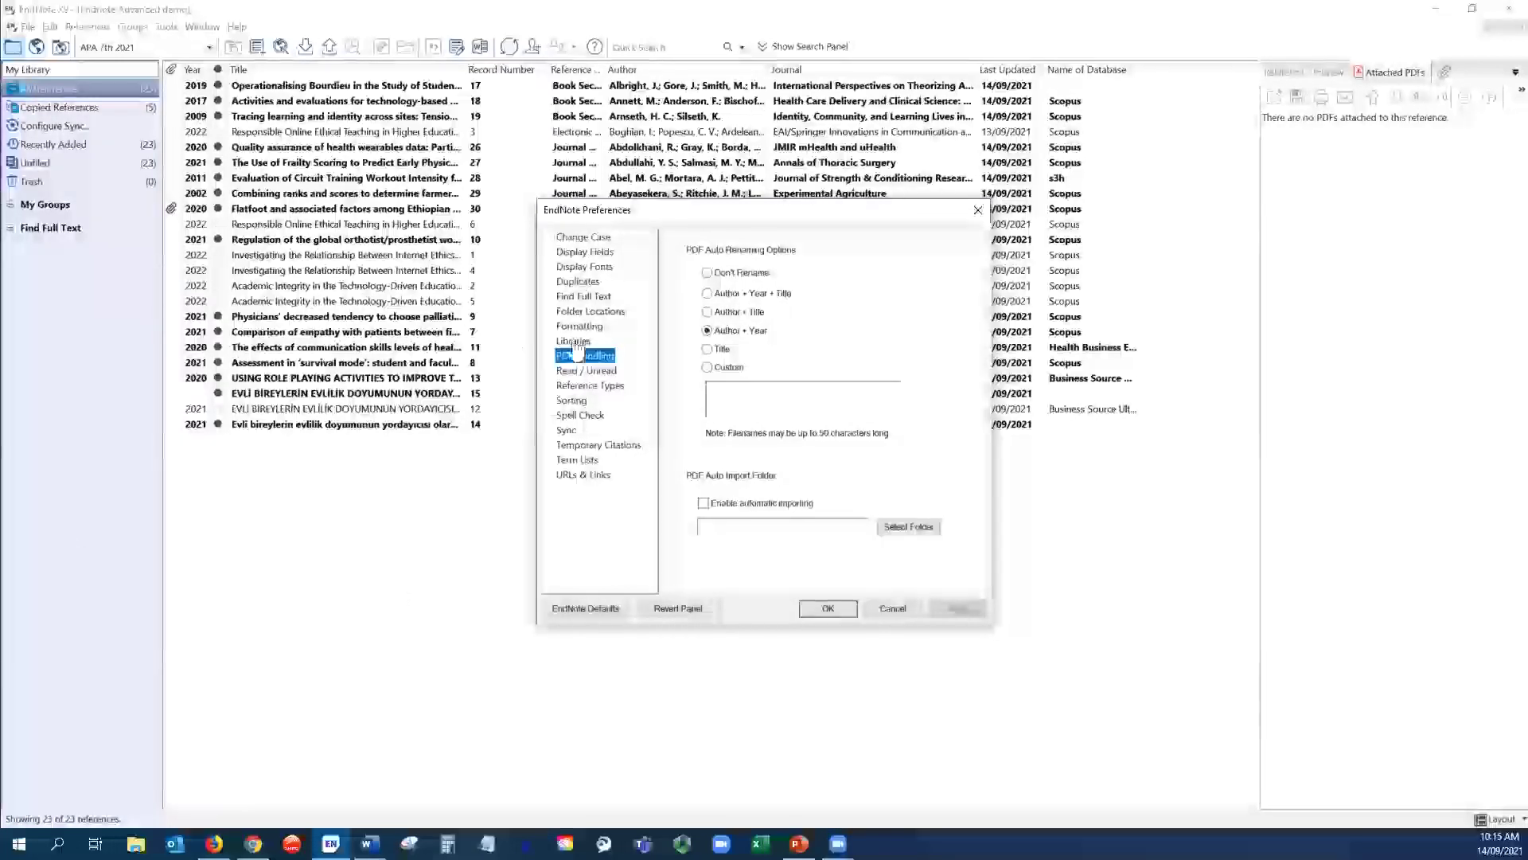
left_click(596, 388)
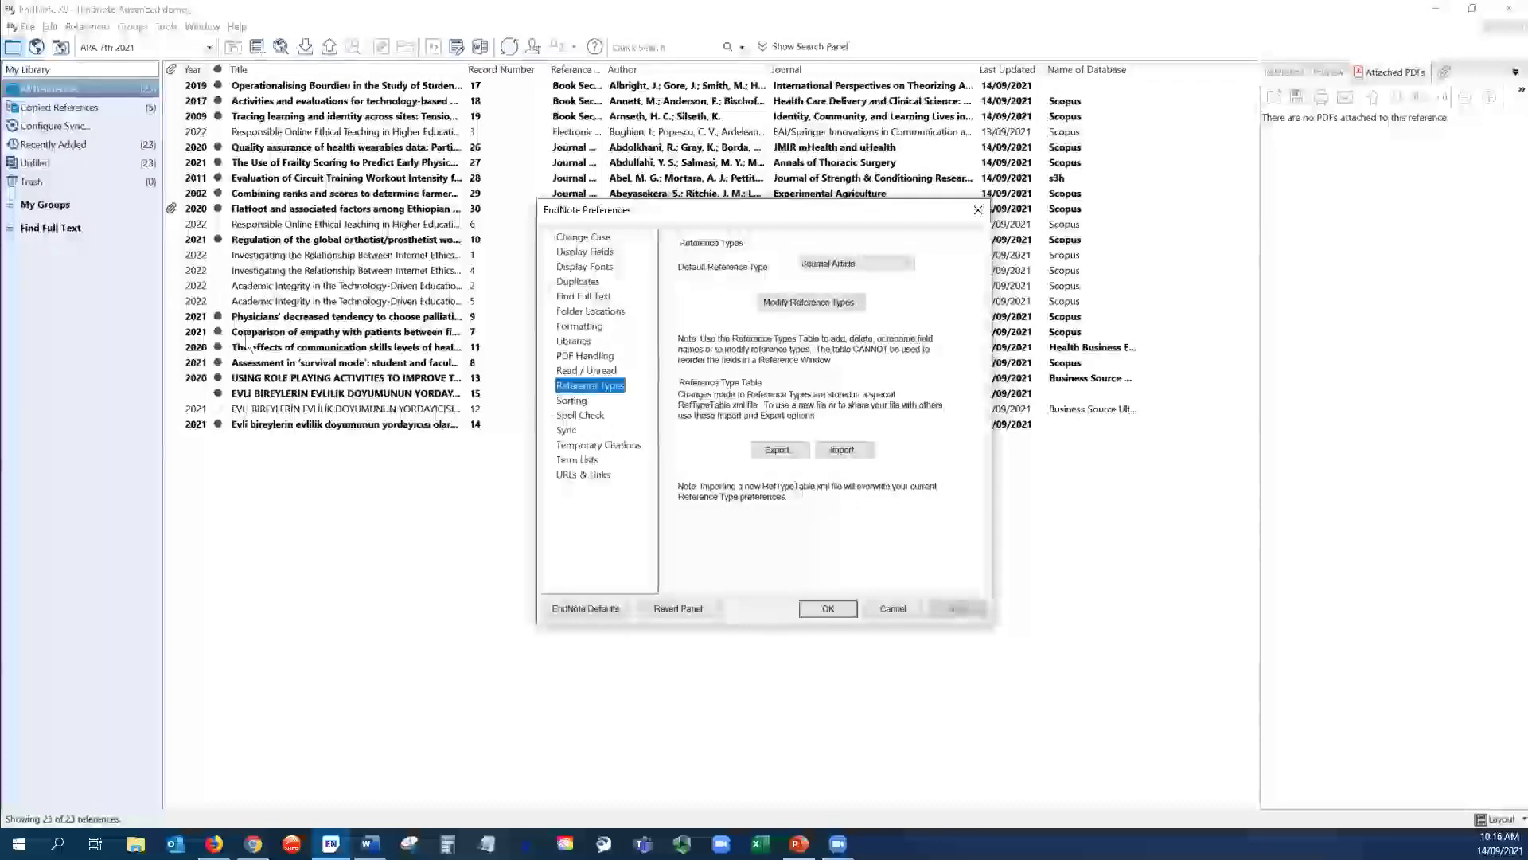
- Rename the Custom 4 field to 'Tags' across all reference types and close the preferences
left_click(819, 305)
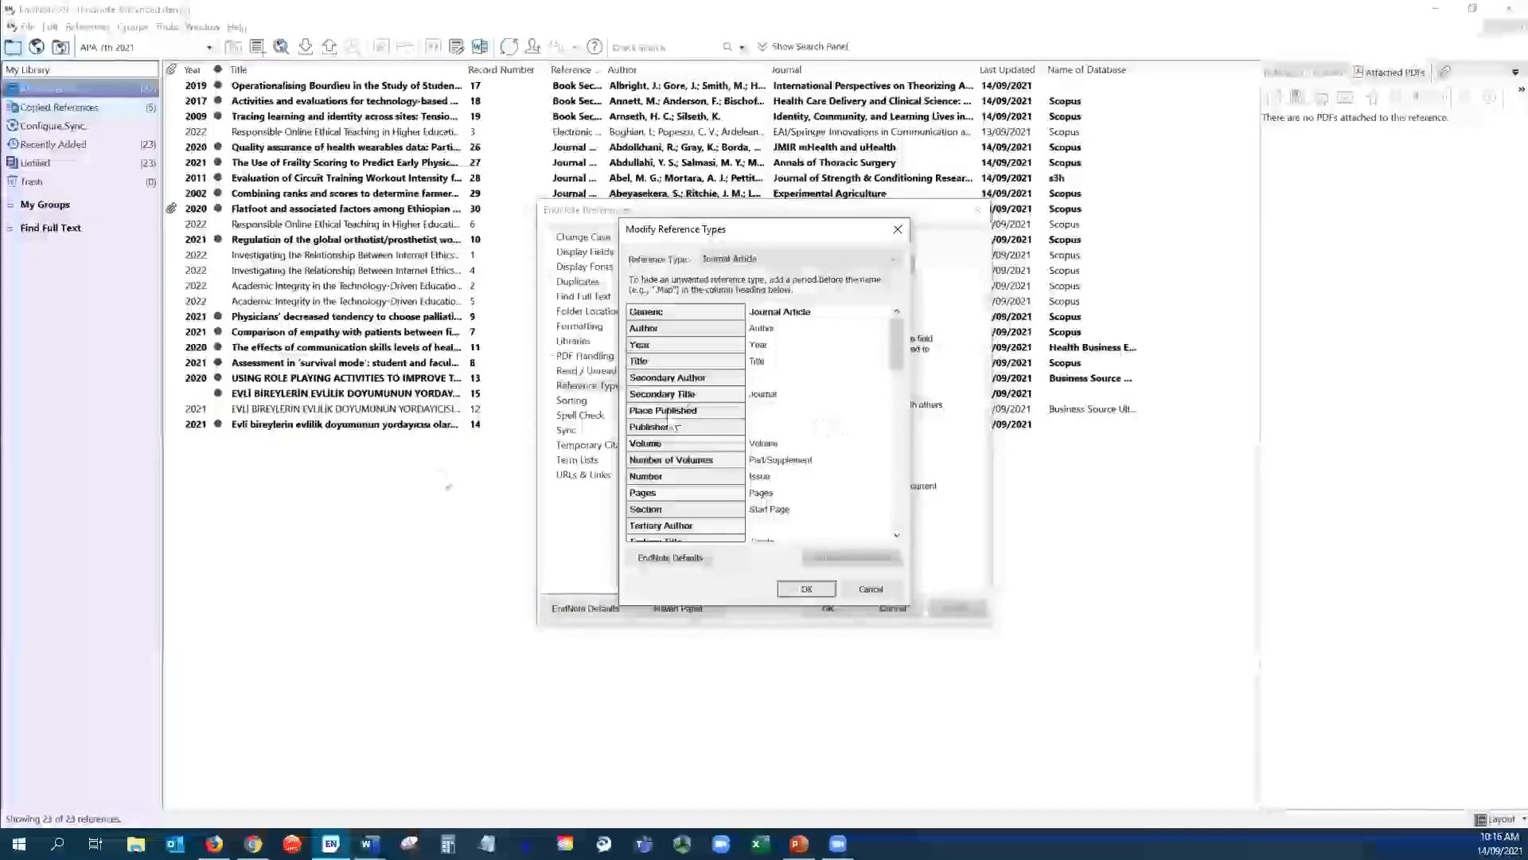
scroll(700, 416, "down", 5)
scroll(701, 415, "down", 3)
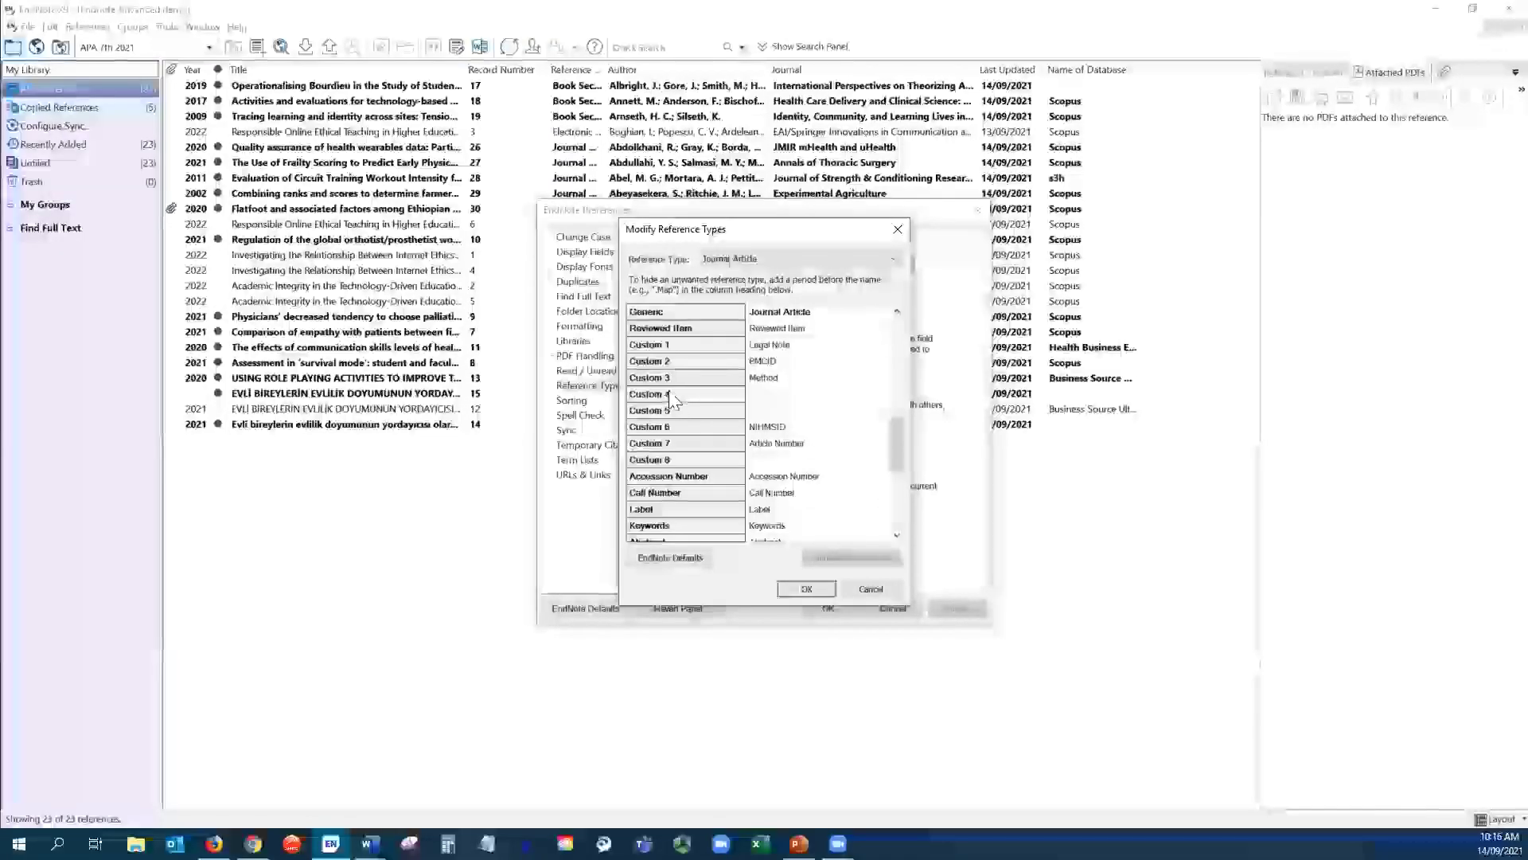
left_click(765, 393)
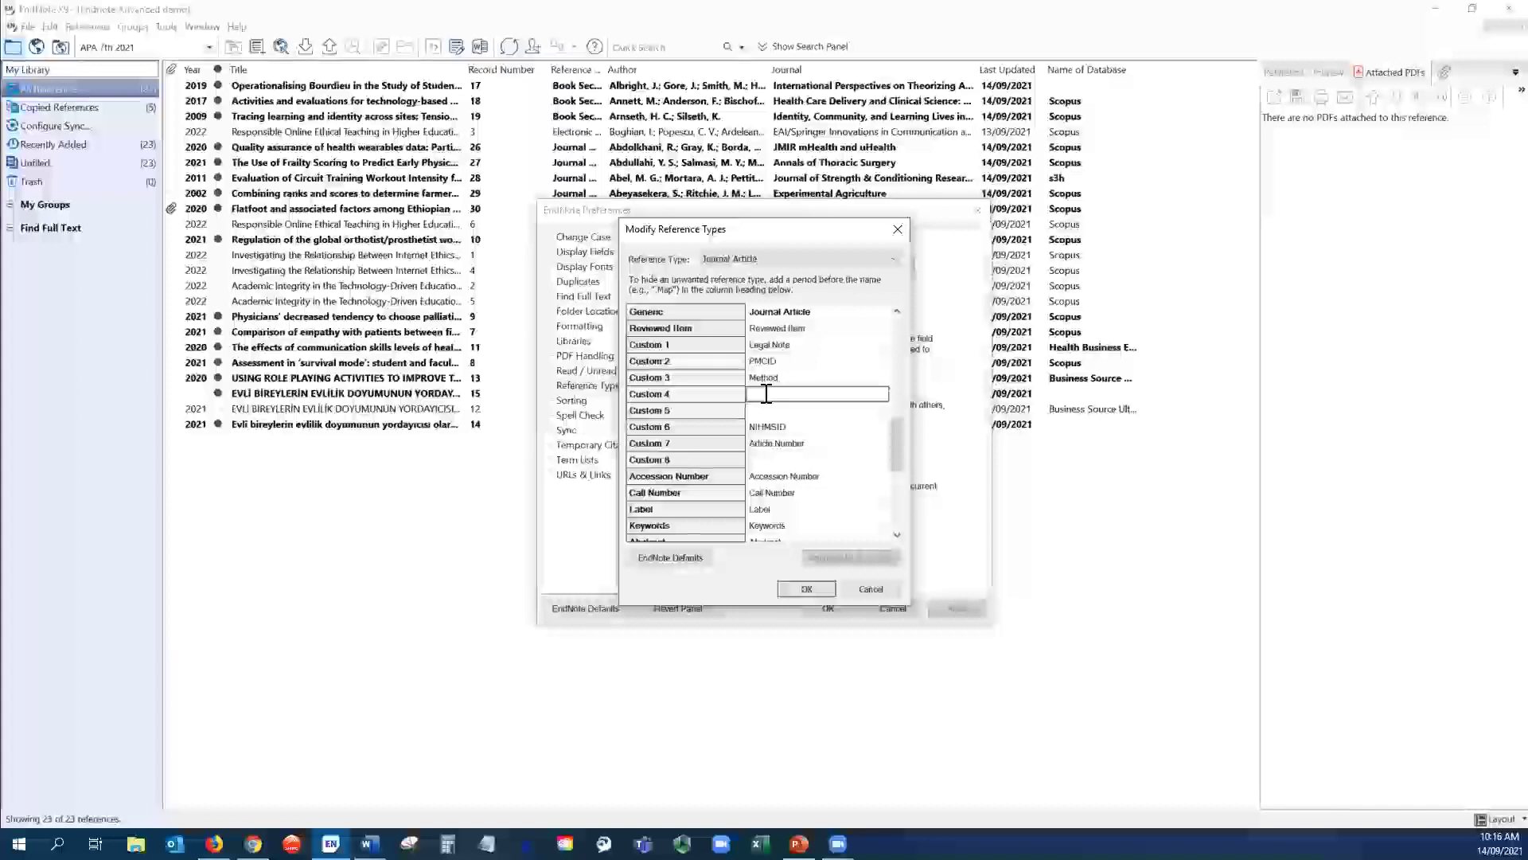
type("Tags")
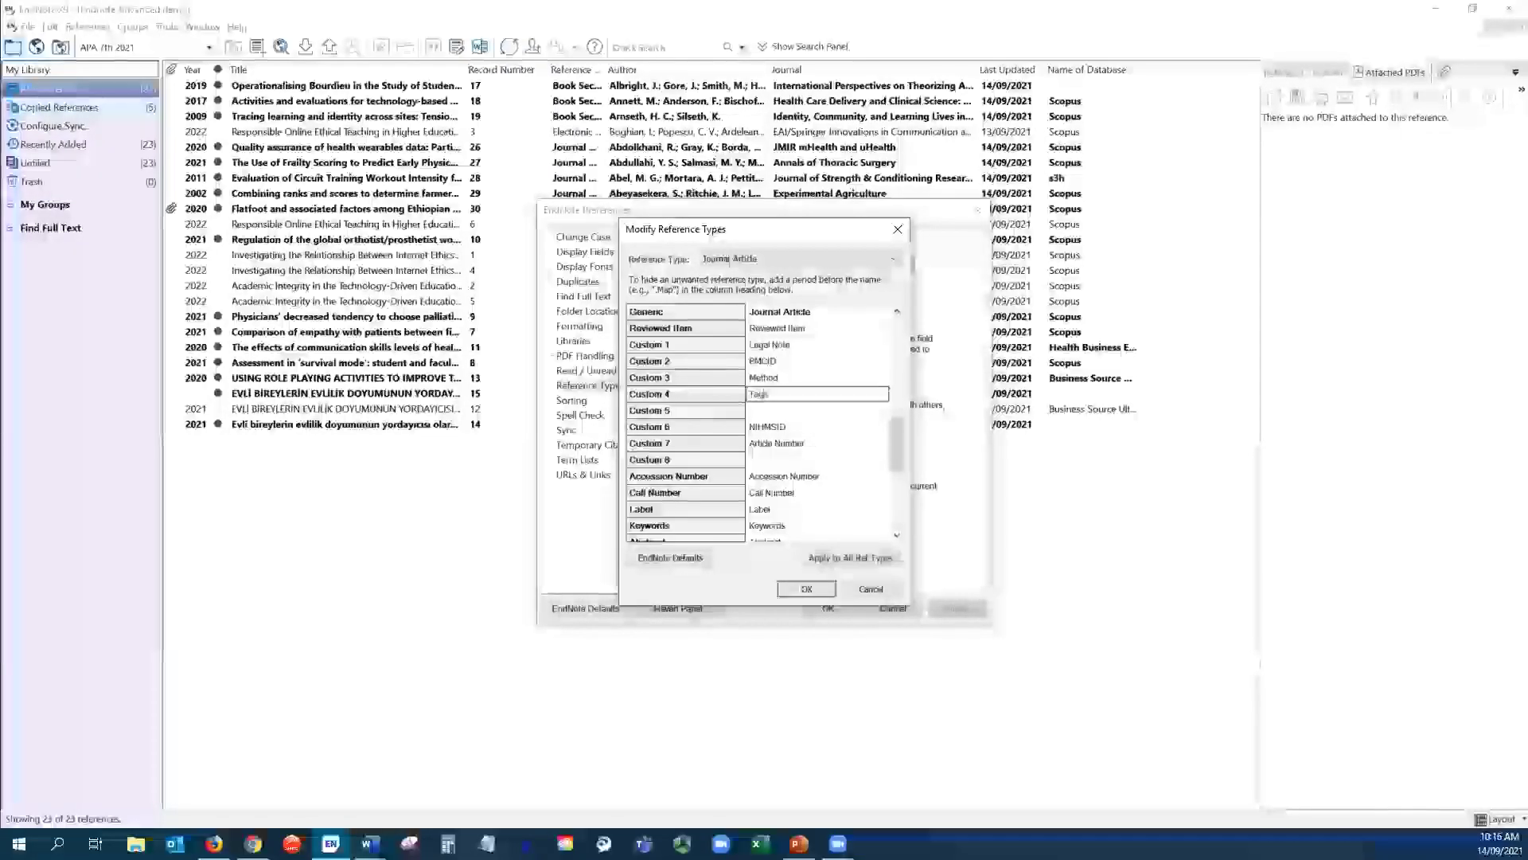
left_click(835, 561)
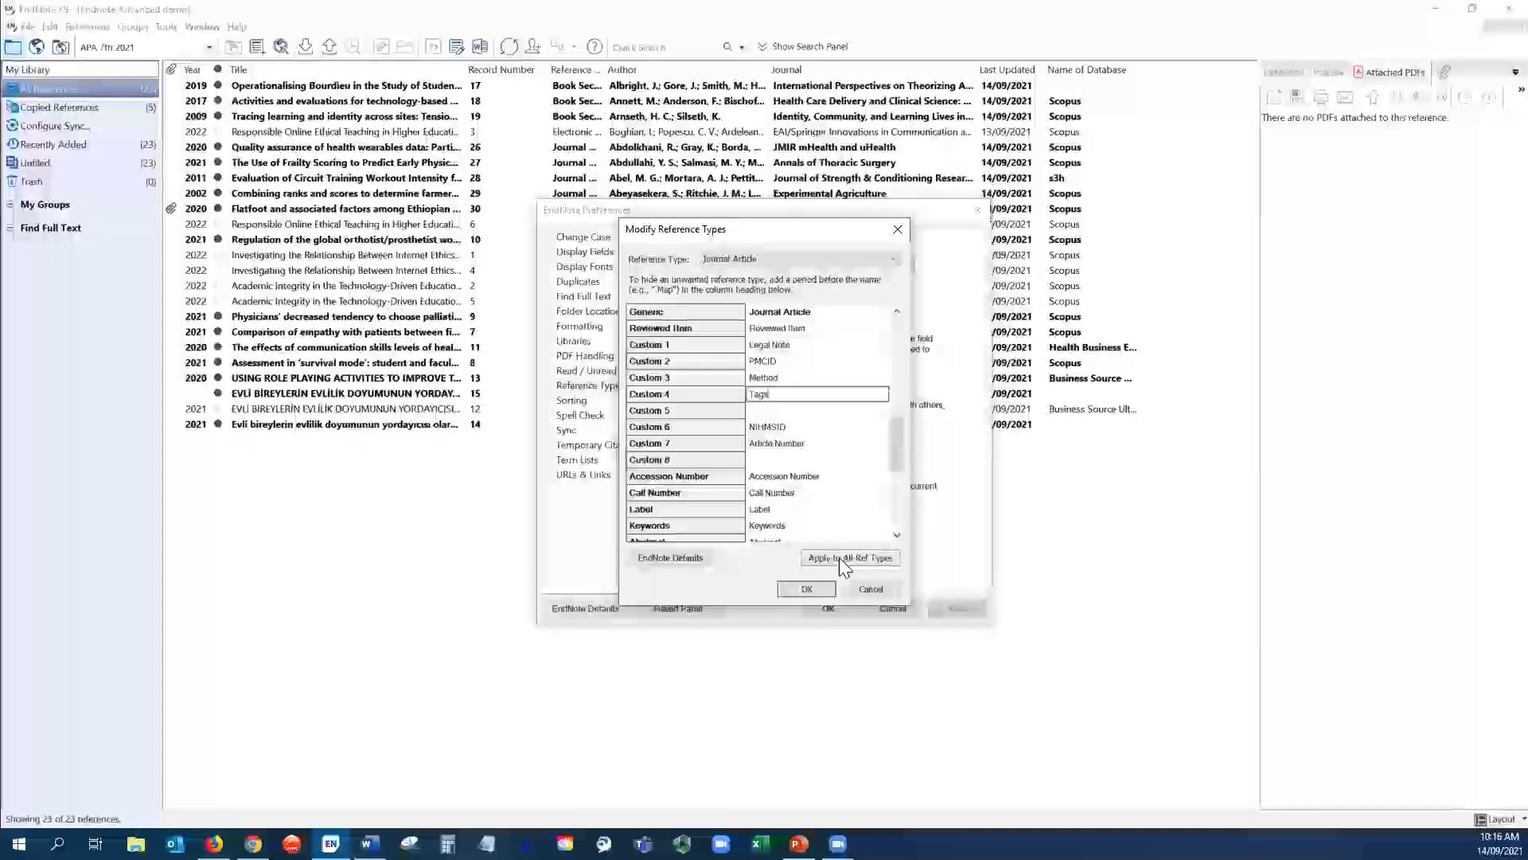
left_click(839, 557)
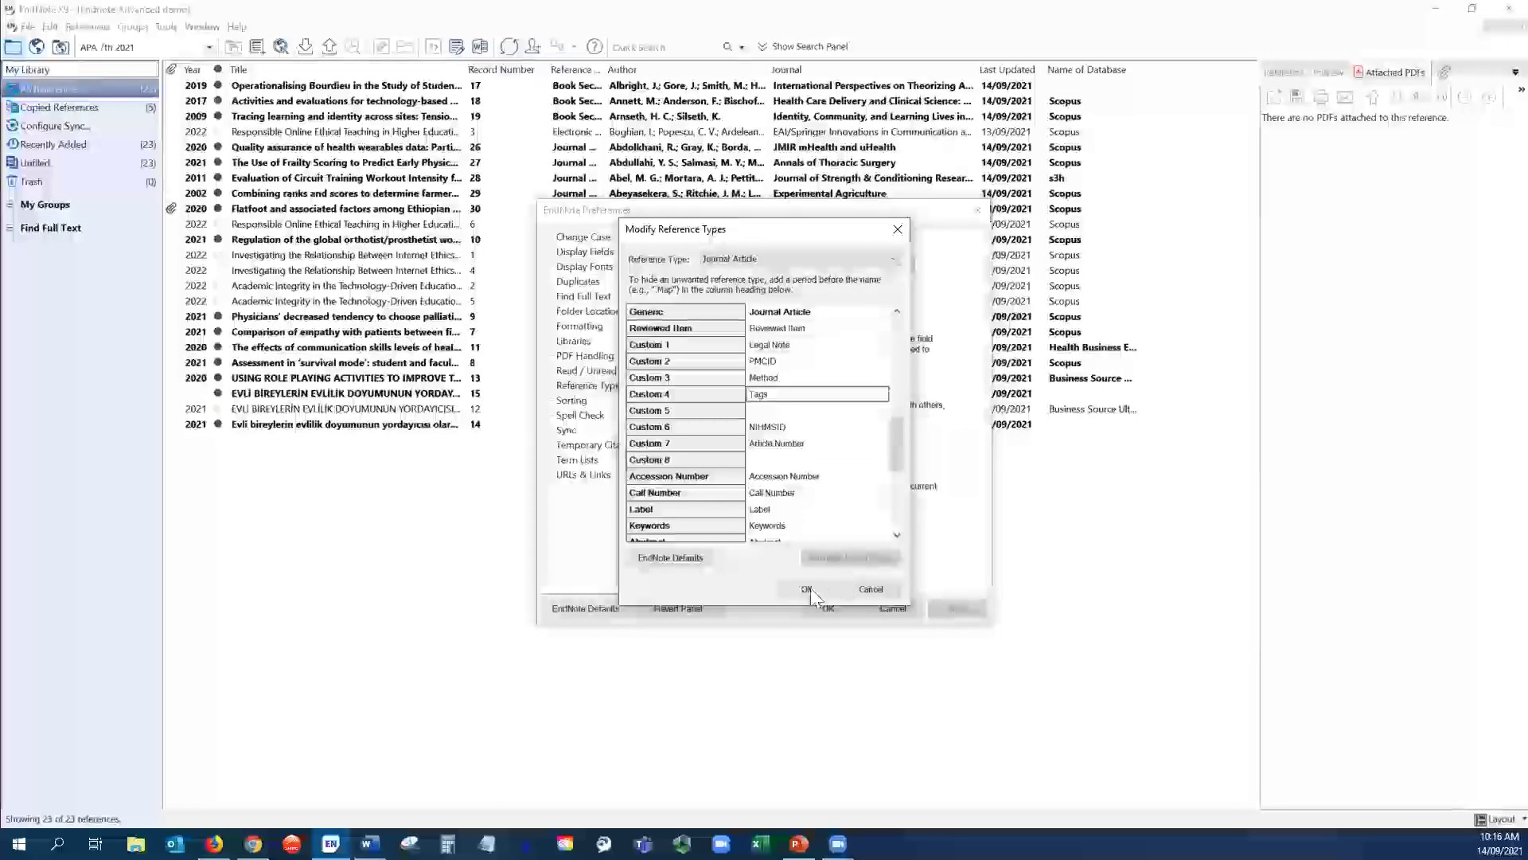
left_click(811, 589)
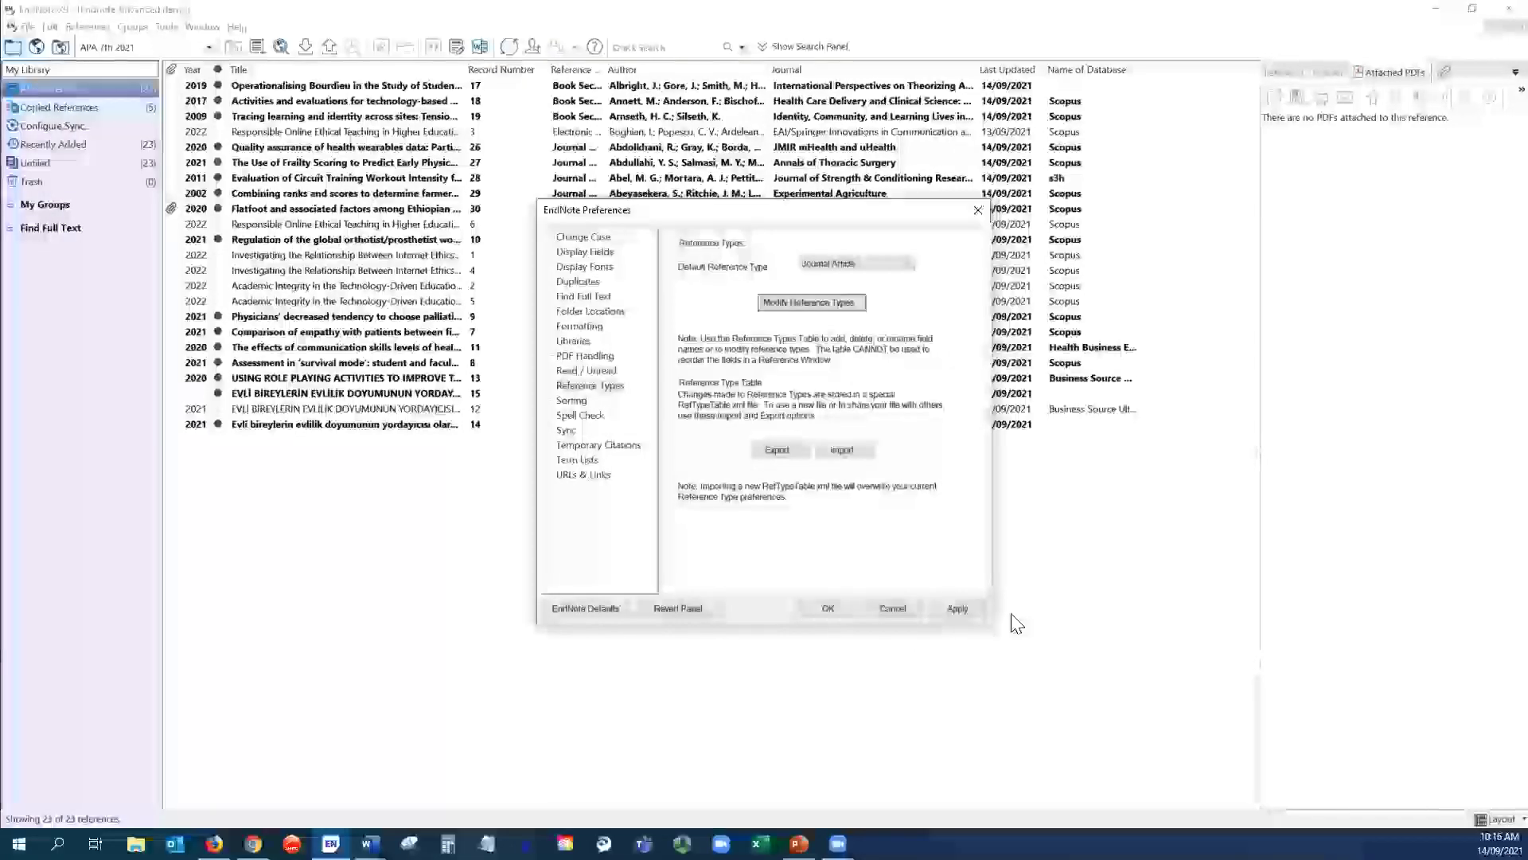
left_click(961, 608)
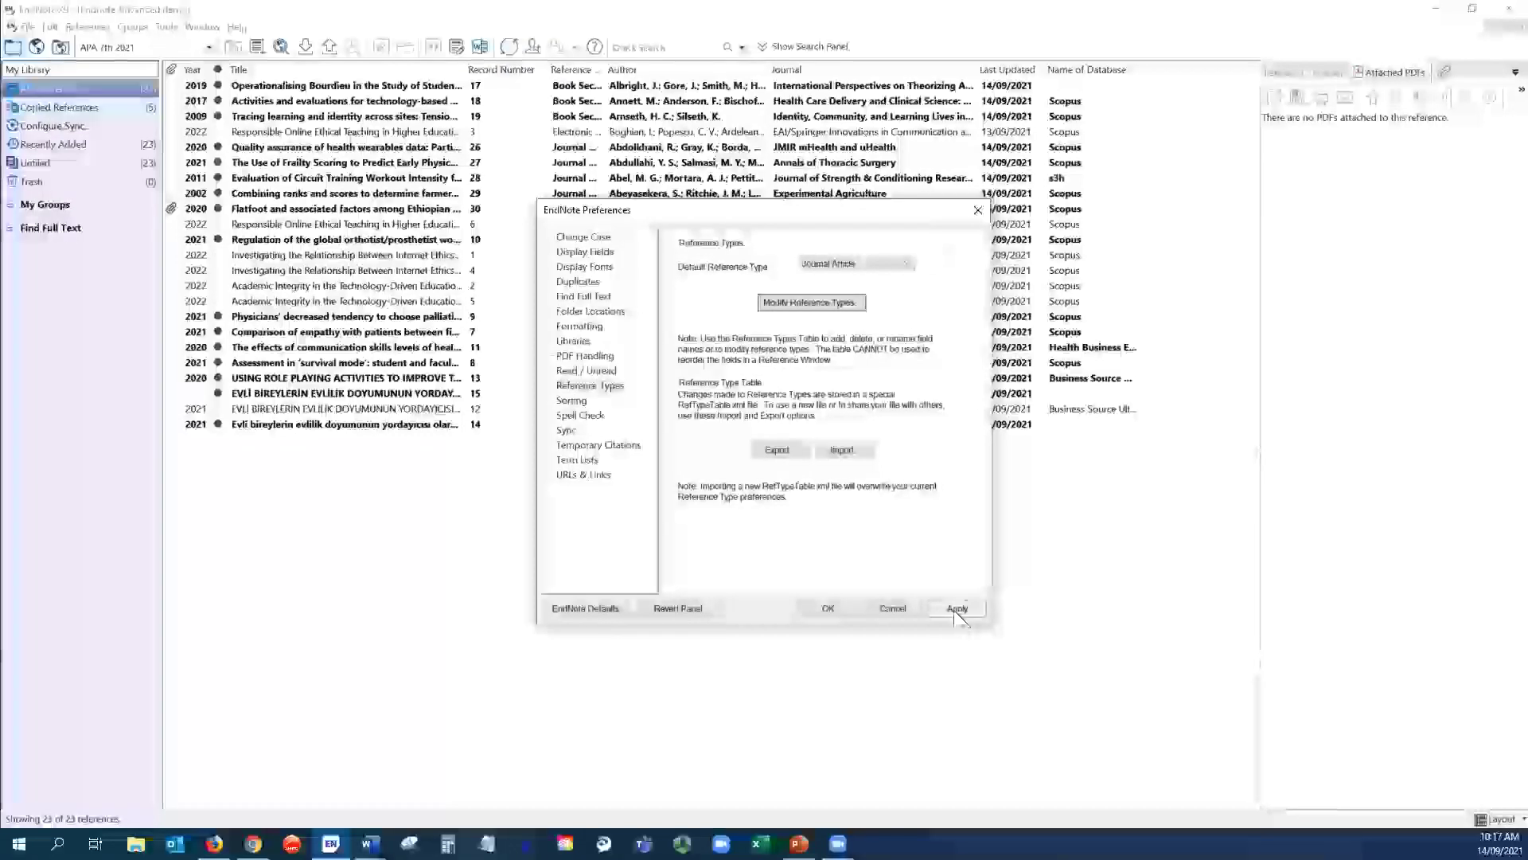
left_click(828, 608)
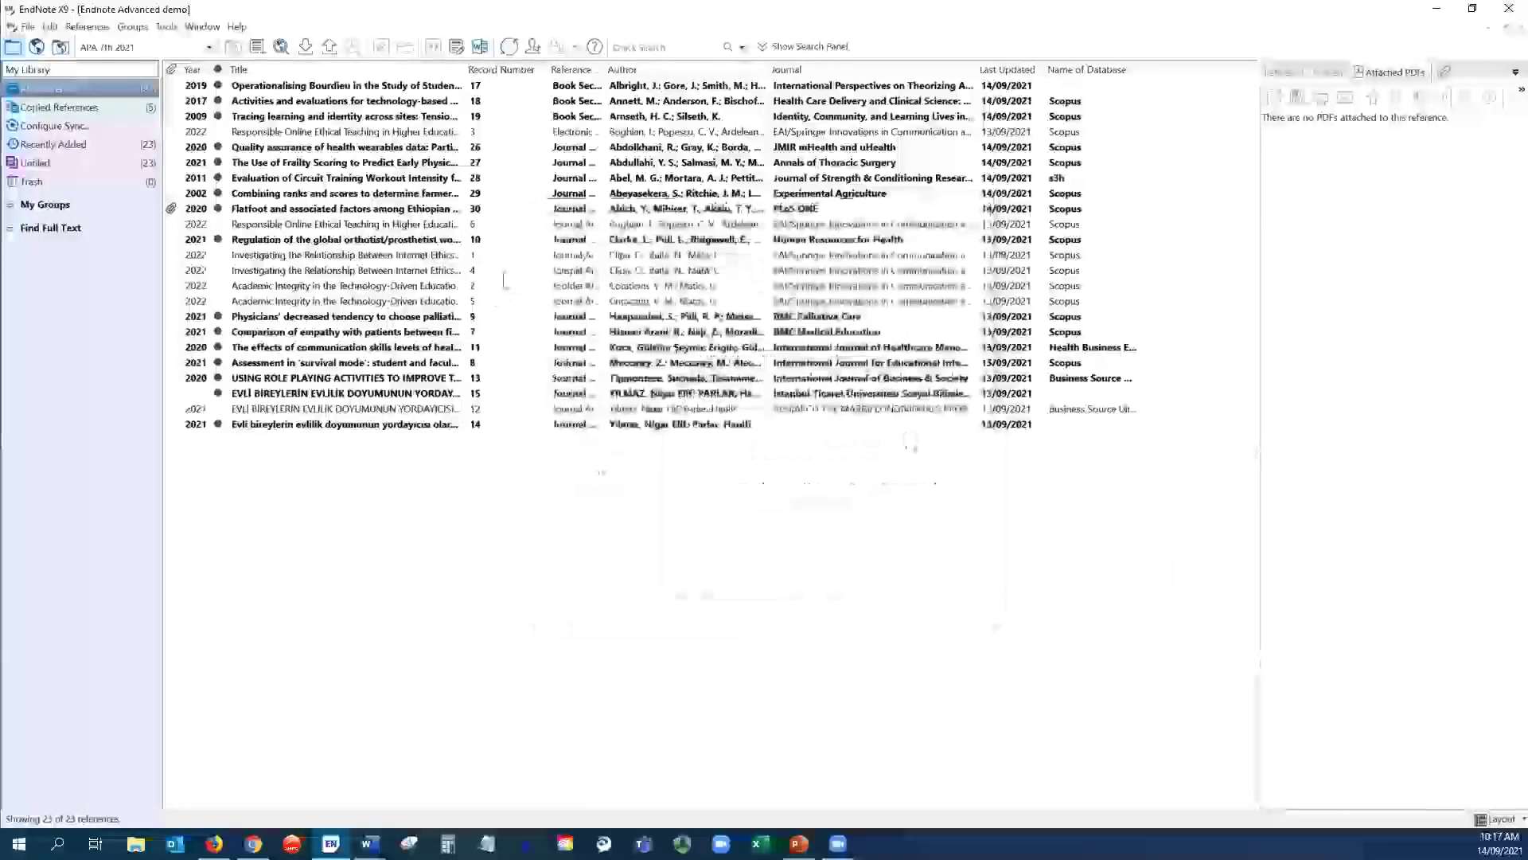
left_click(424, 241)
double_click(424, 239)
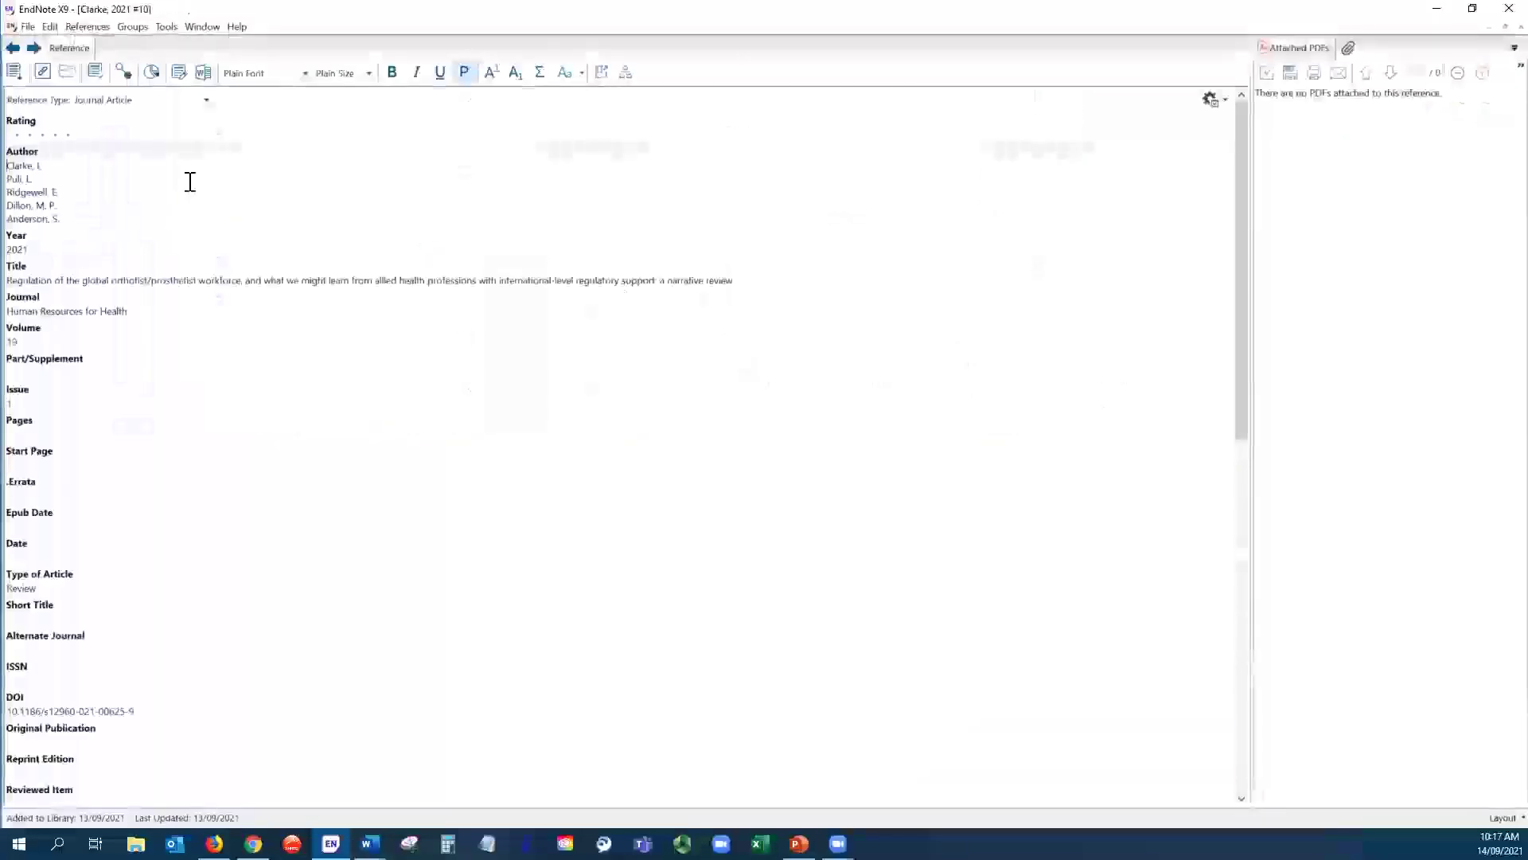
scroll(232, 467, "down", 5)
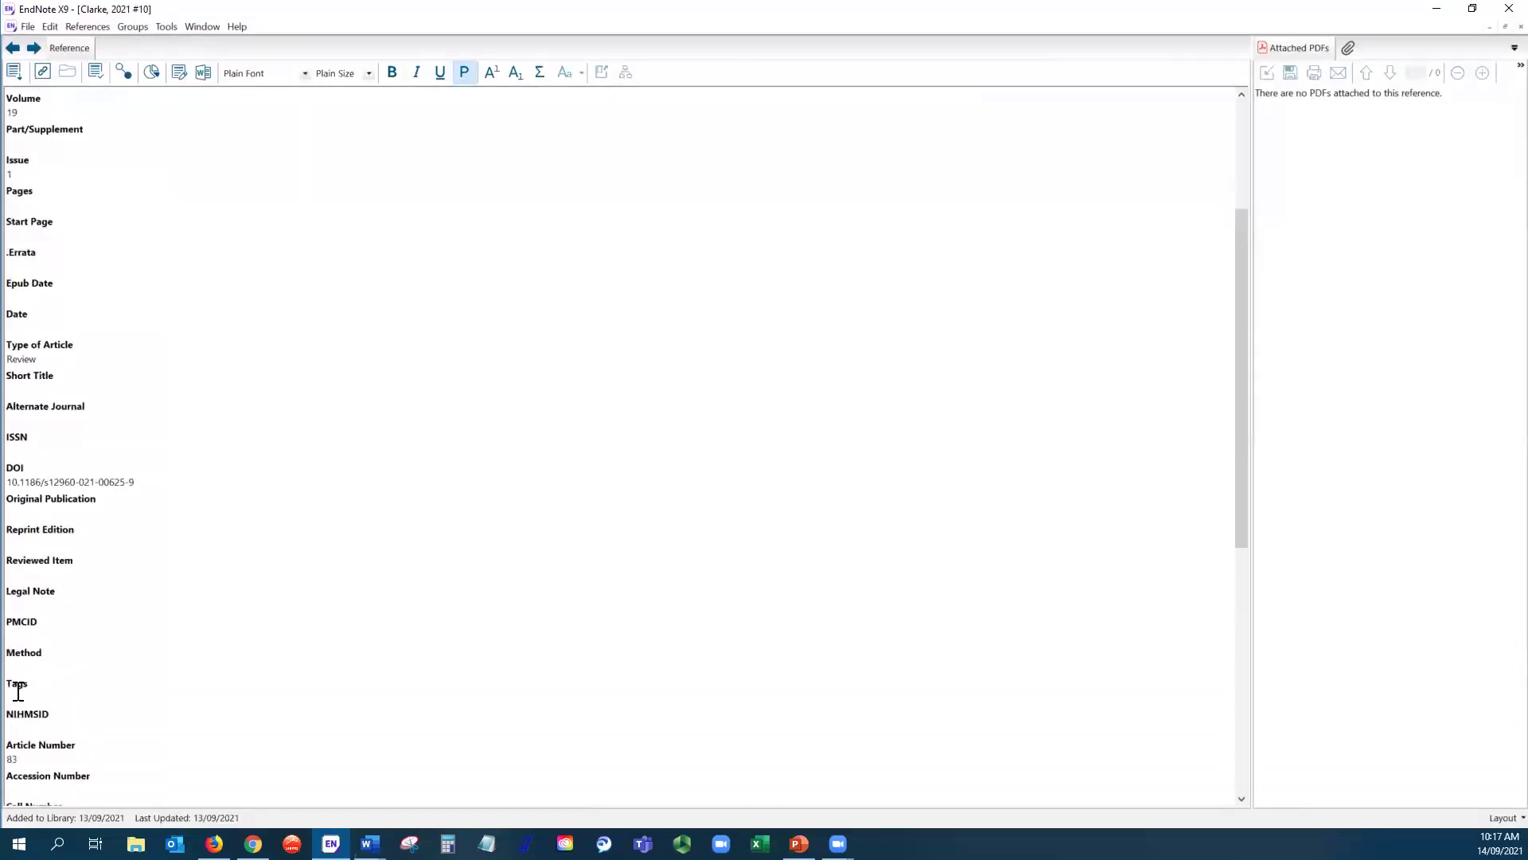
left_click(19, 697)
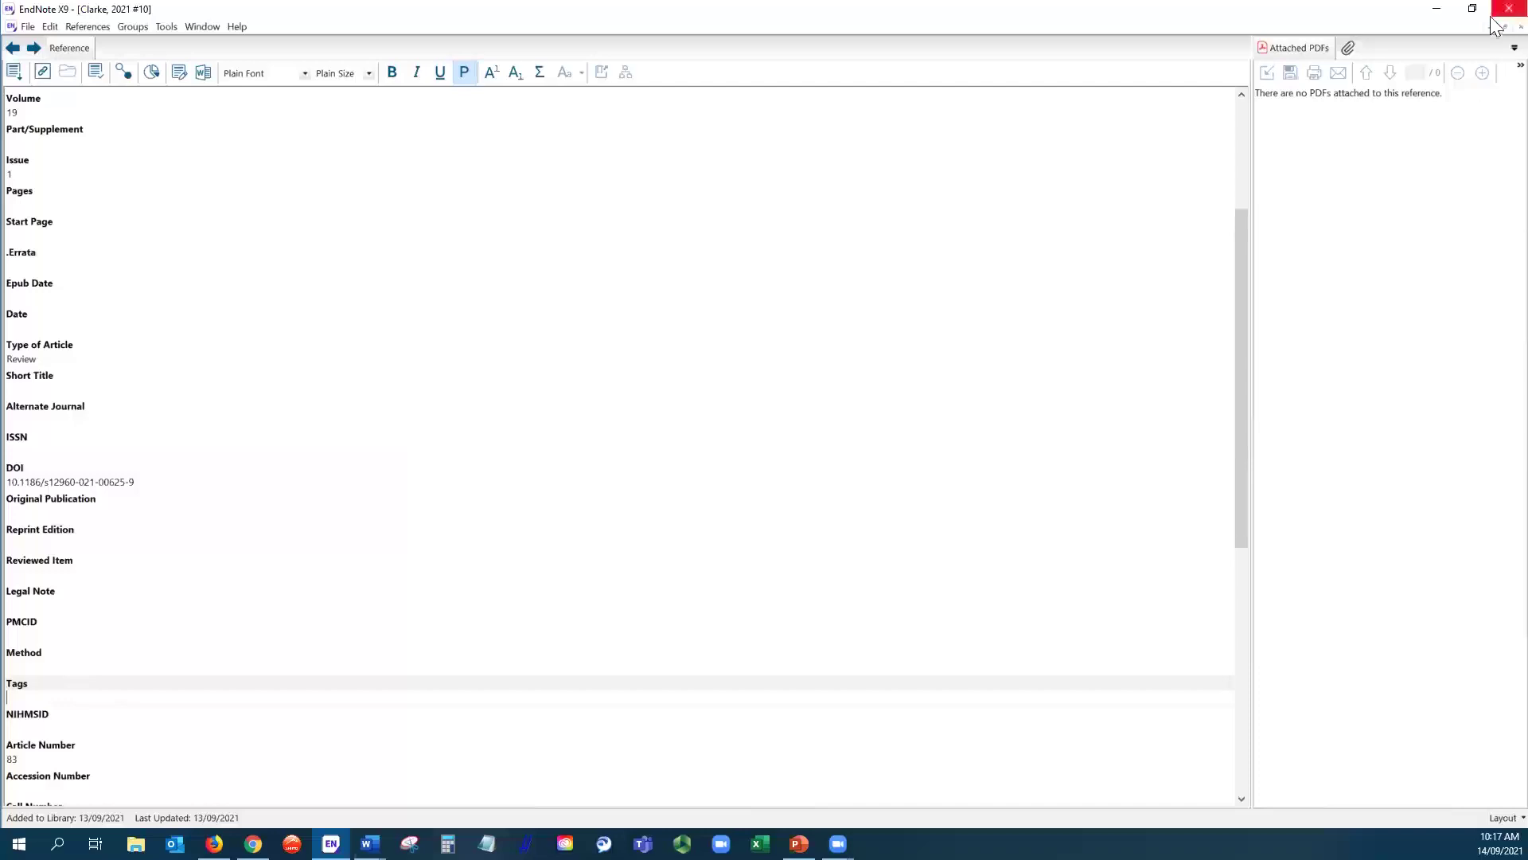
left_click(1521, 26)
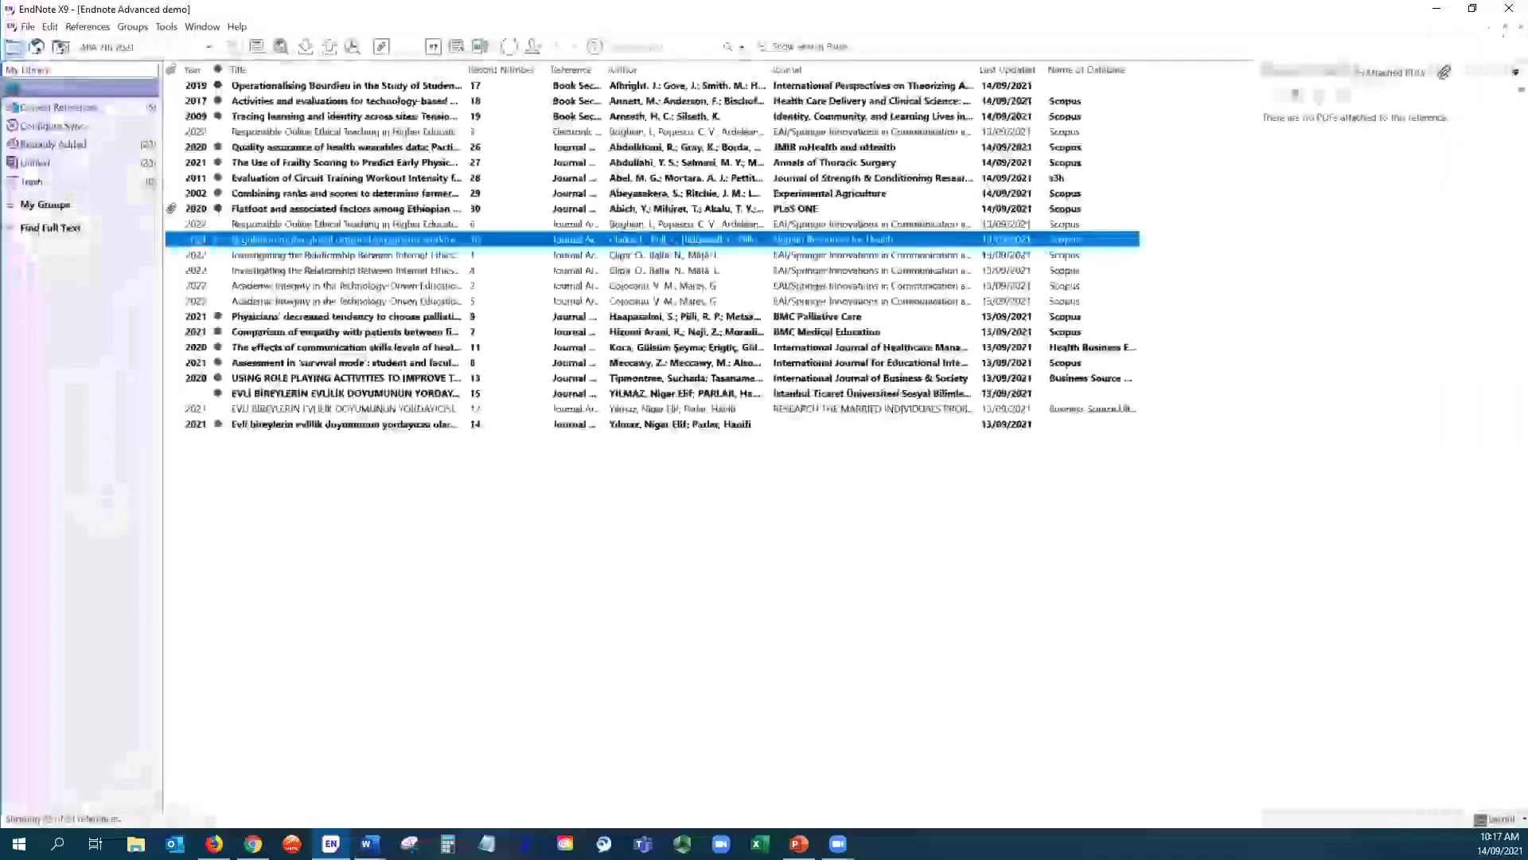
left_click(50, 27)
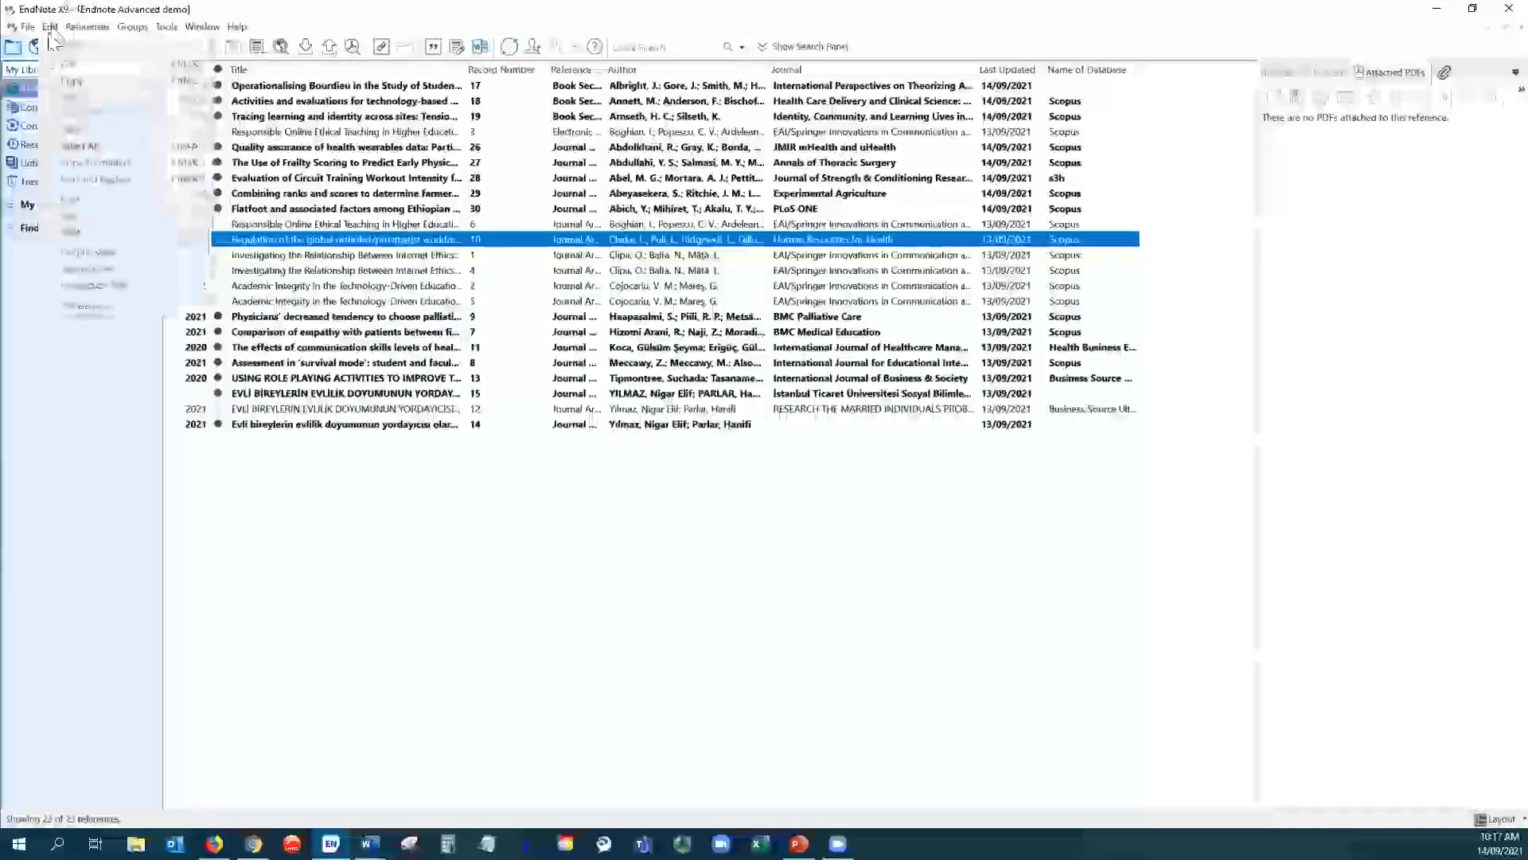
left_click(80, 309)
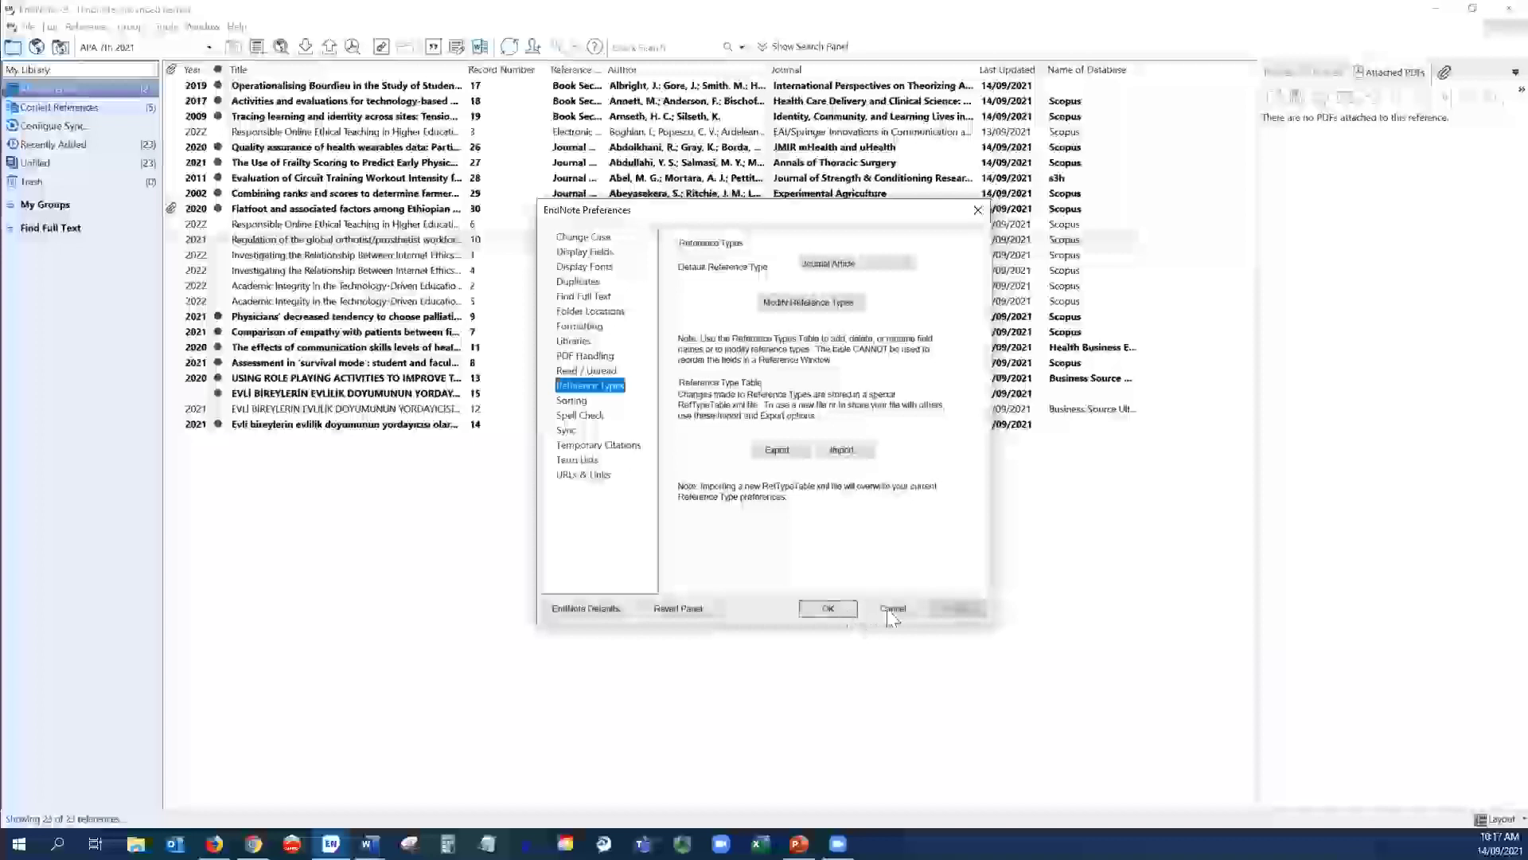
left_click(892, 608)
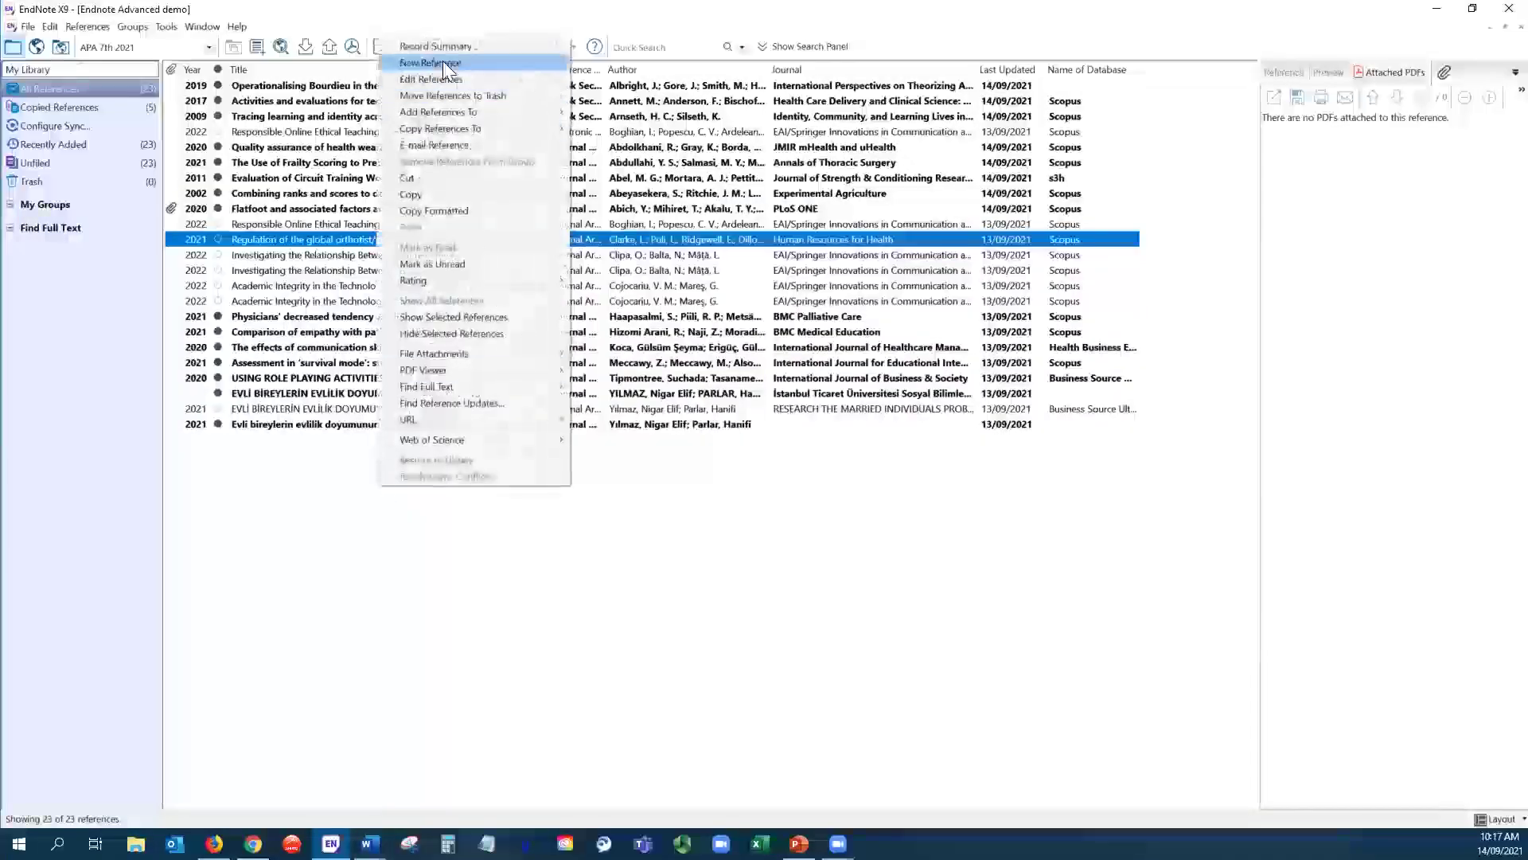
left_click(443, 59)
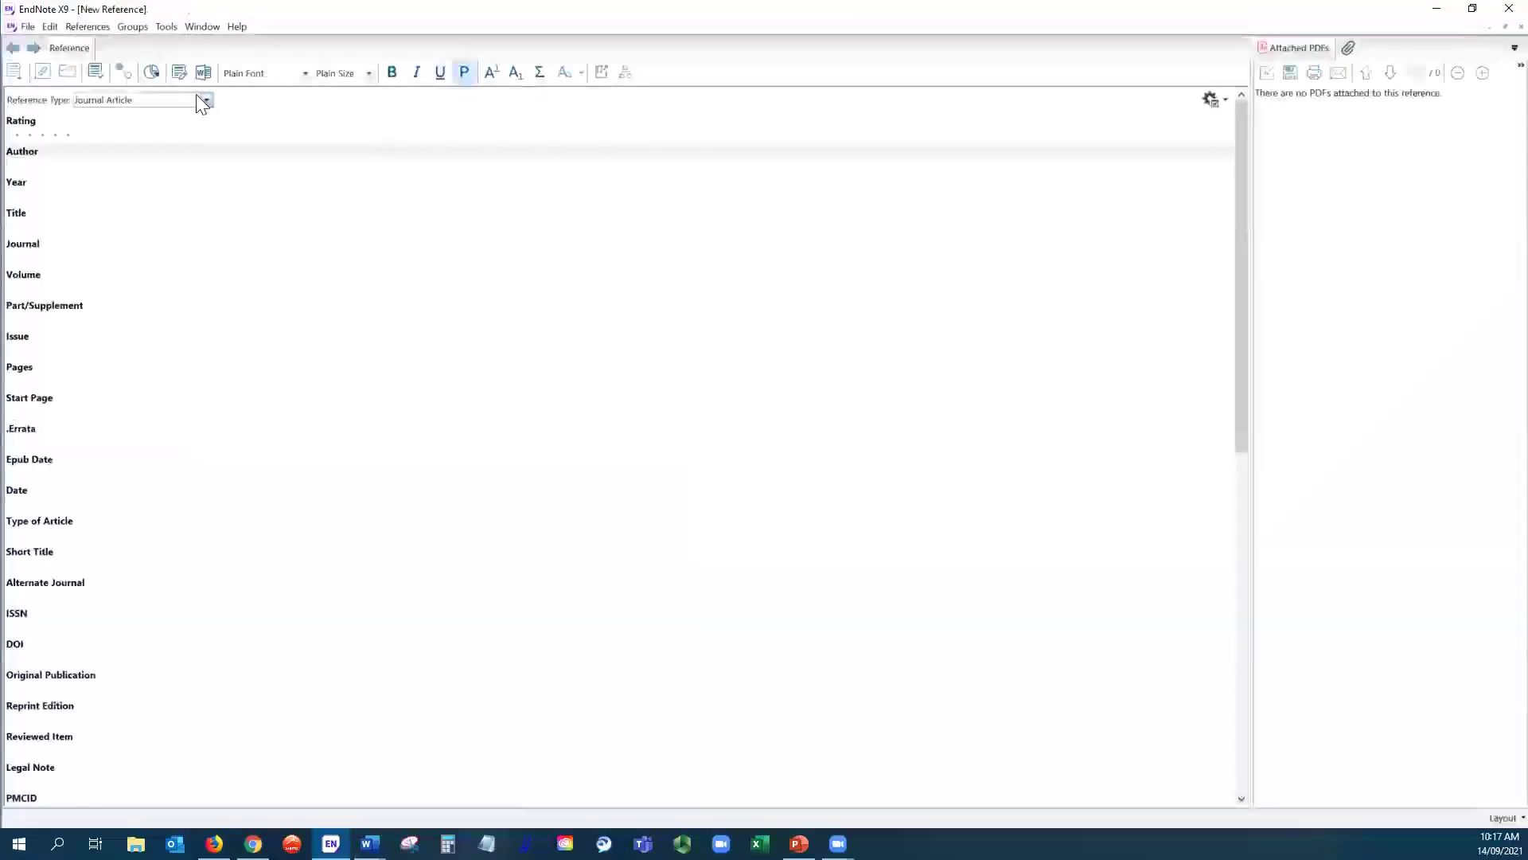
left_click(207, 98)
left_click_drag(205, 312, 203, 272)
left_click(343, 316)
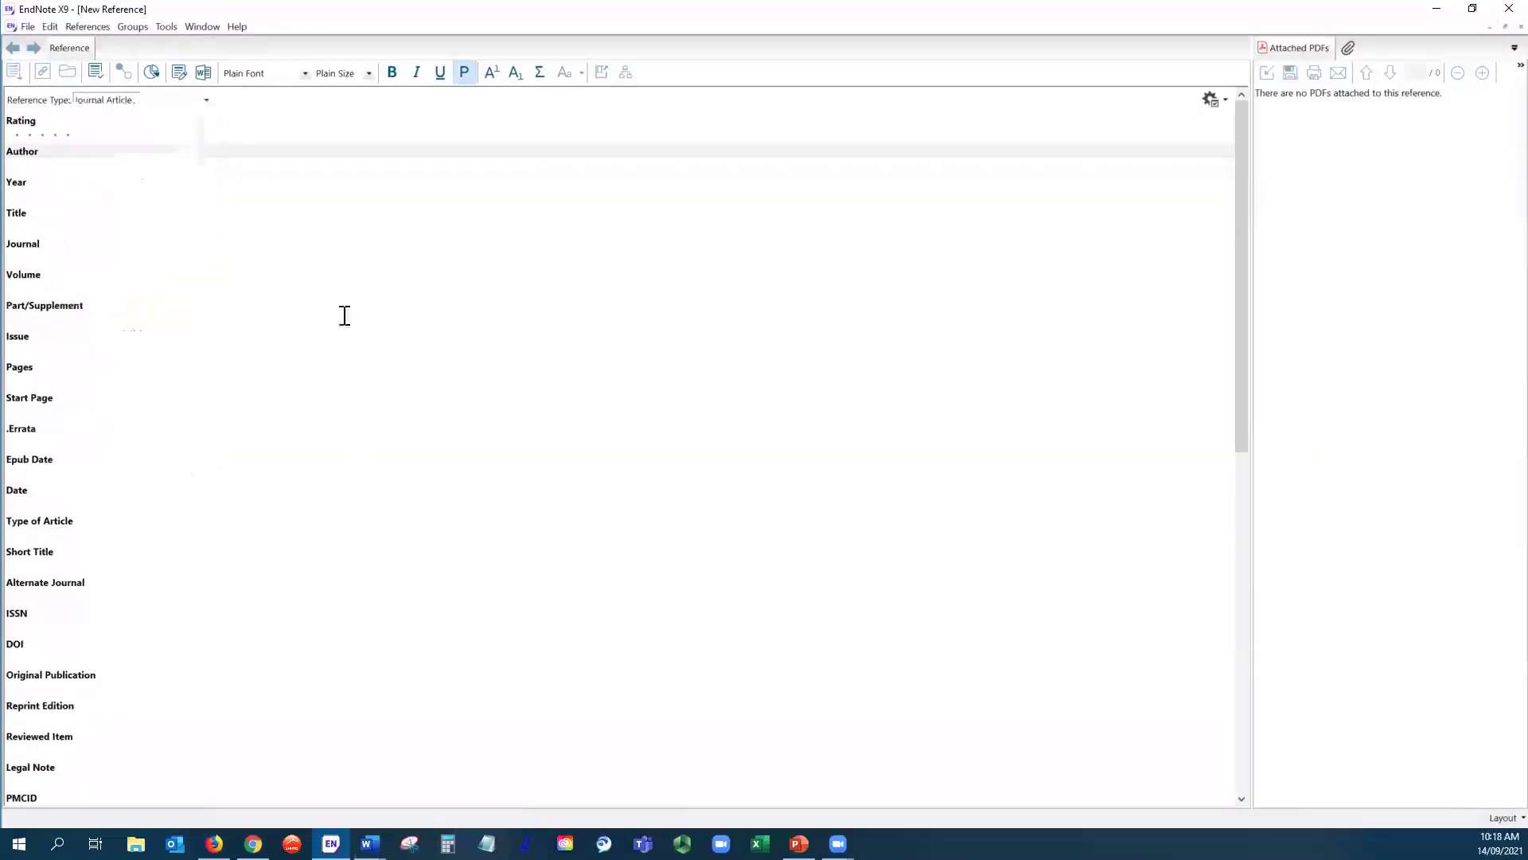
left_click(1520, 27)
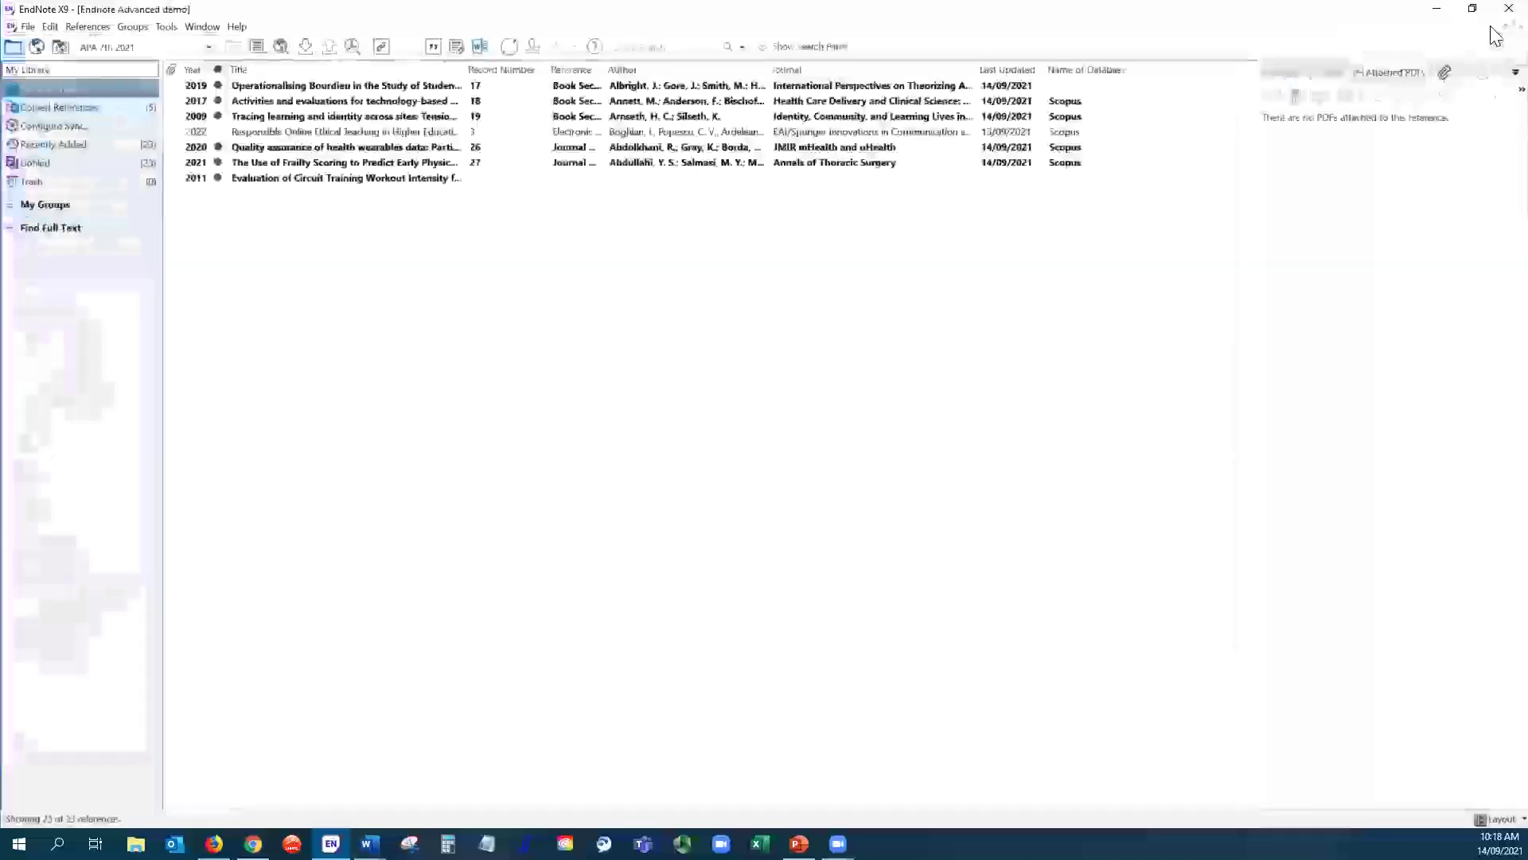
left_click(50, 26)
- Hide Television Episode by putting a period before its Generic name in Modify Reference Types
left_click(89, 306)
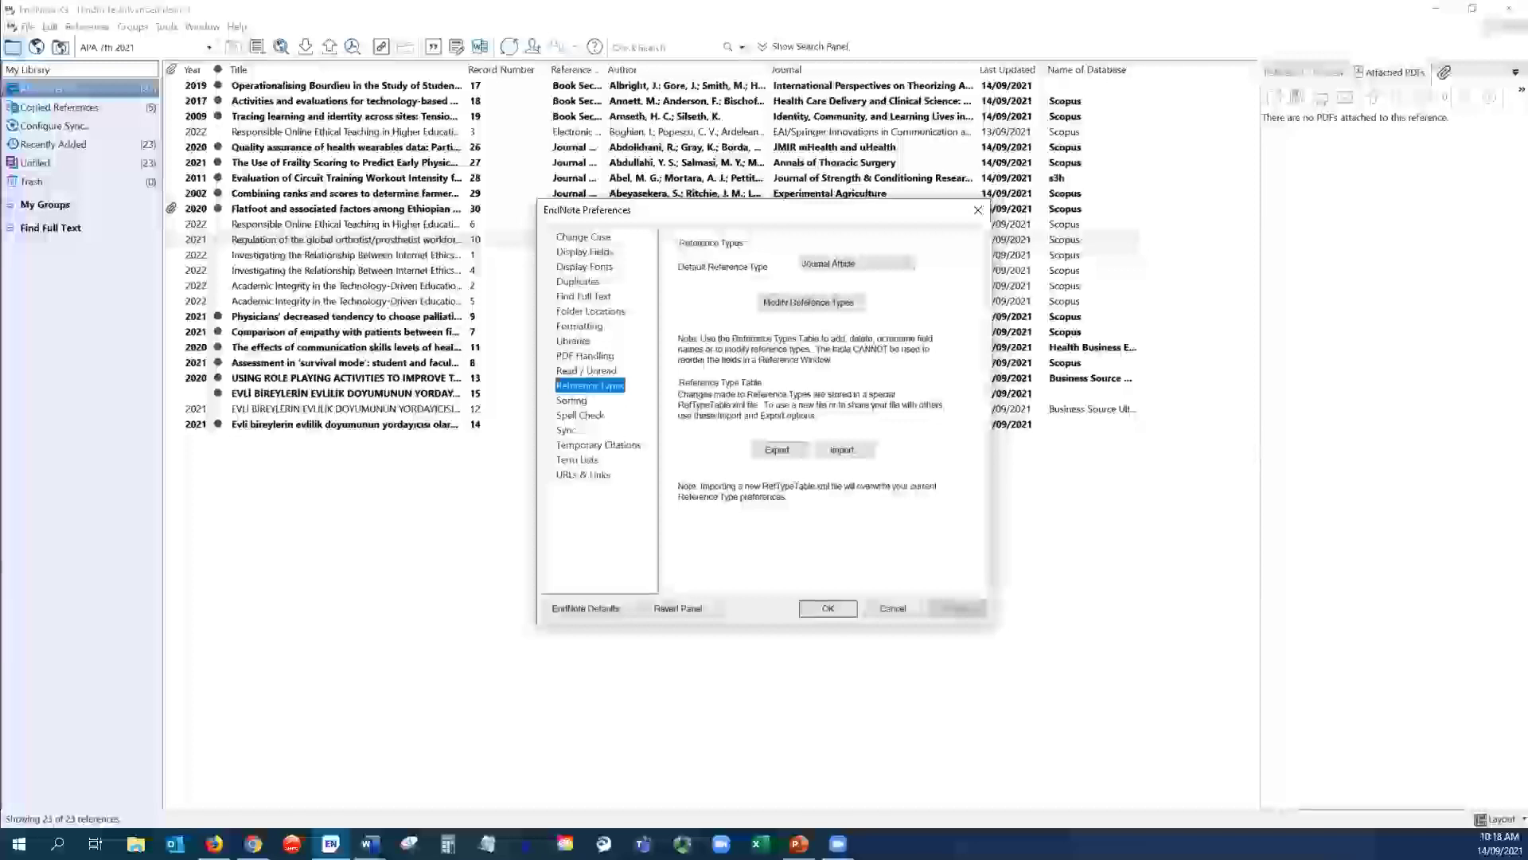
left_click(810, 306)
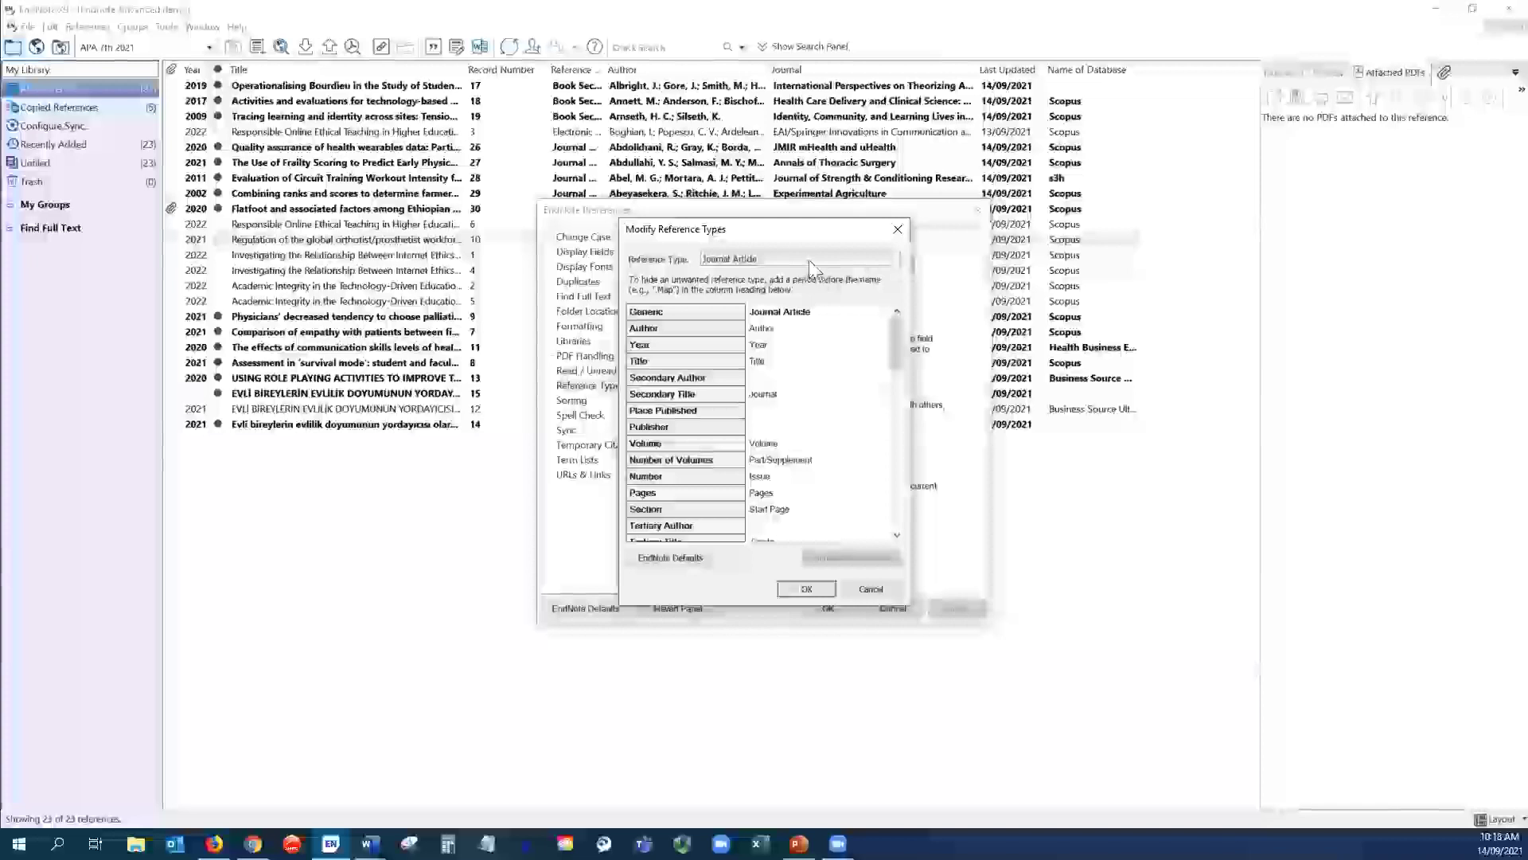
left_click(891, 257)
left_click(893, 417)
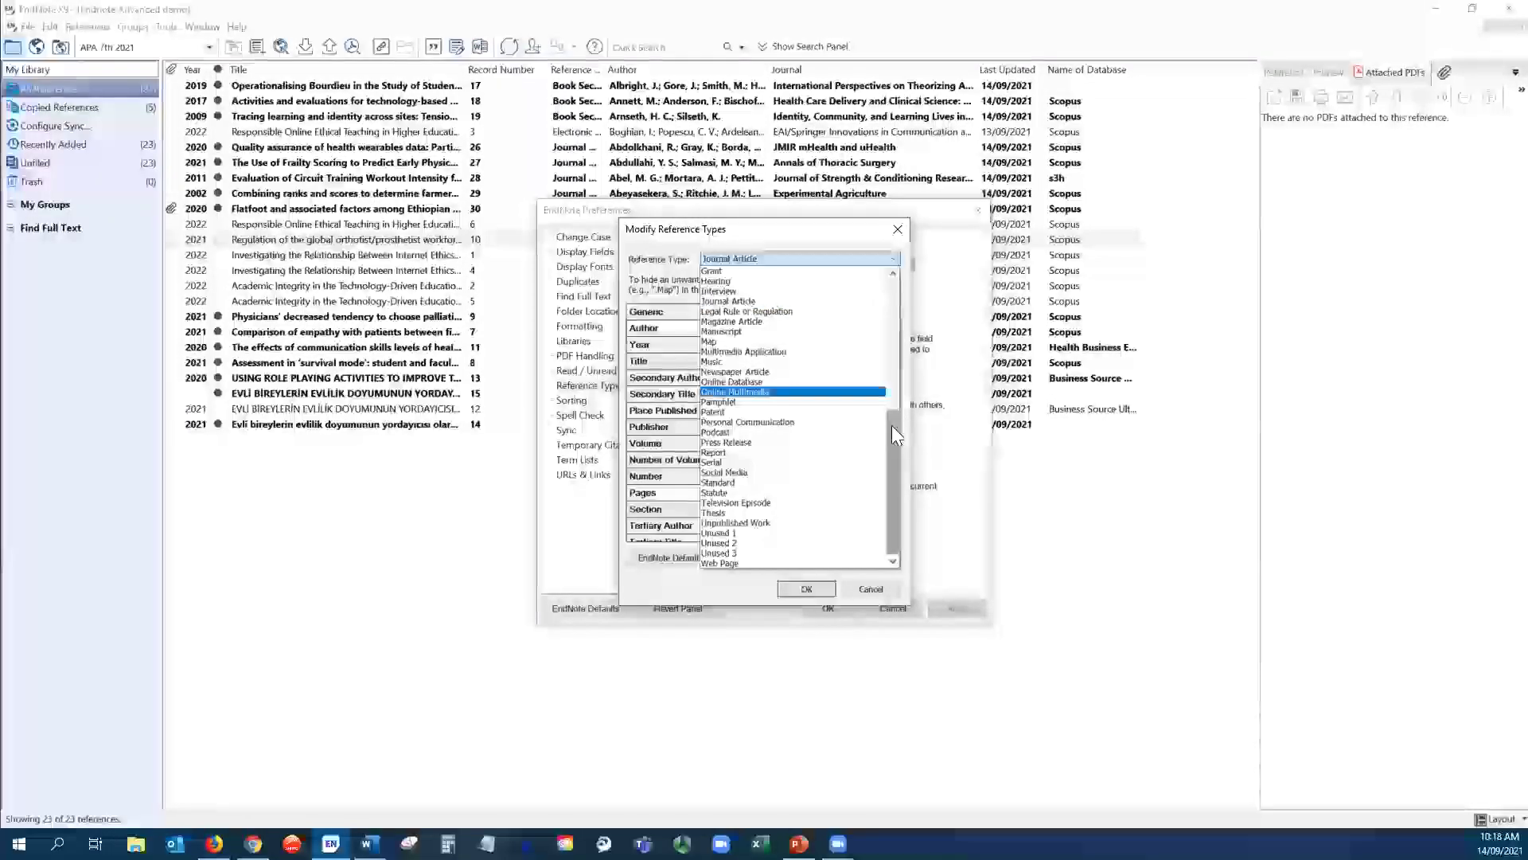
left_click(755, 503)
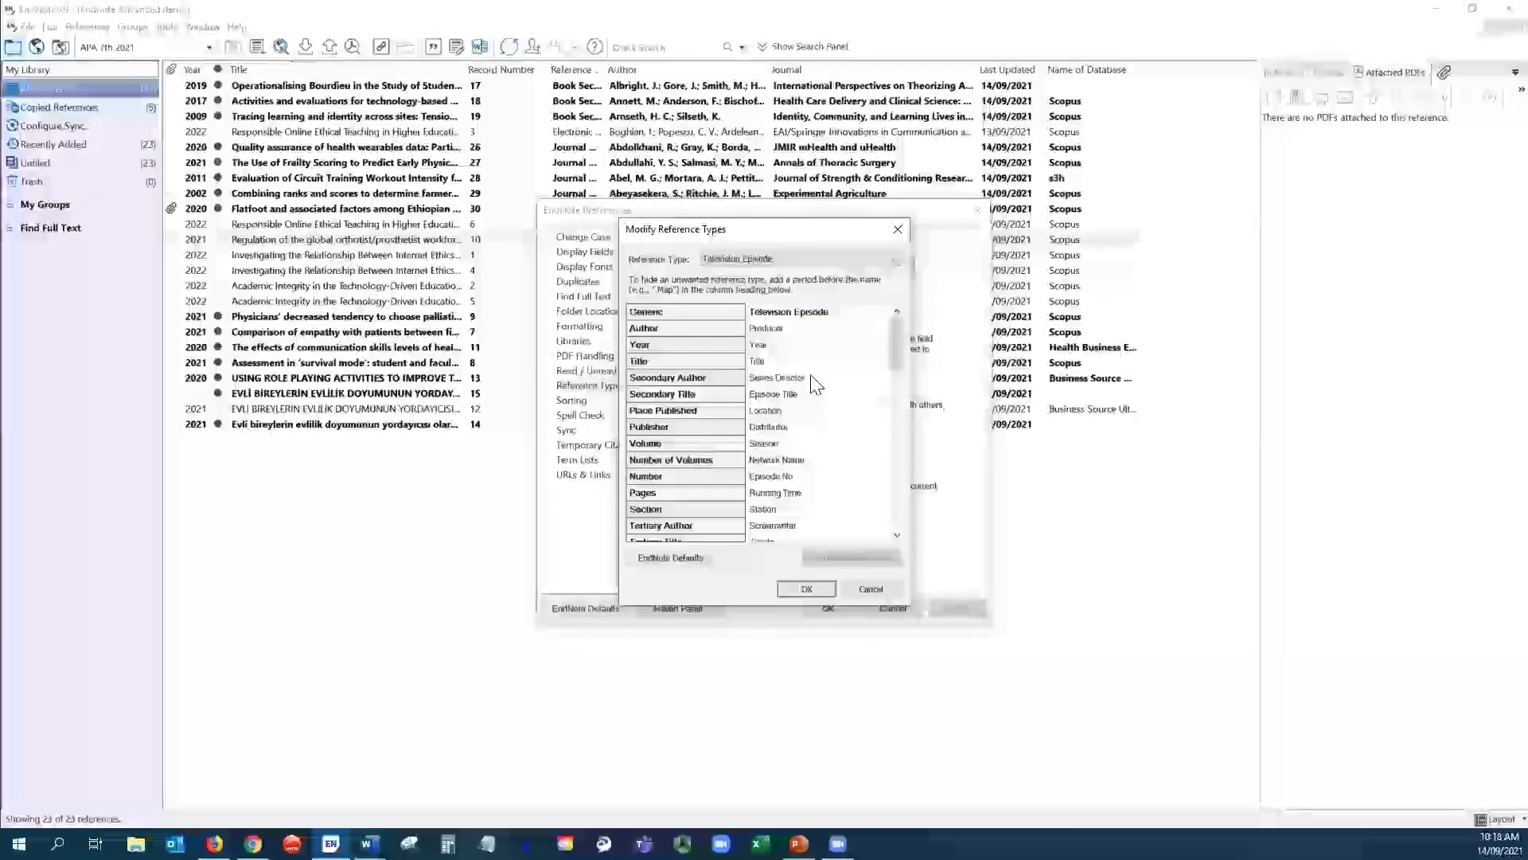
left_click(704, 259)
left_click(705, 259)
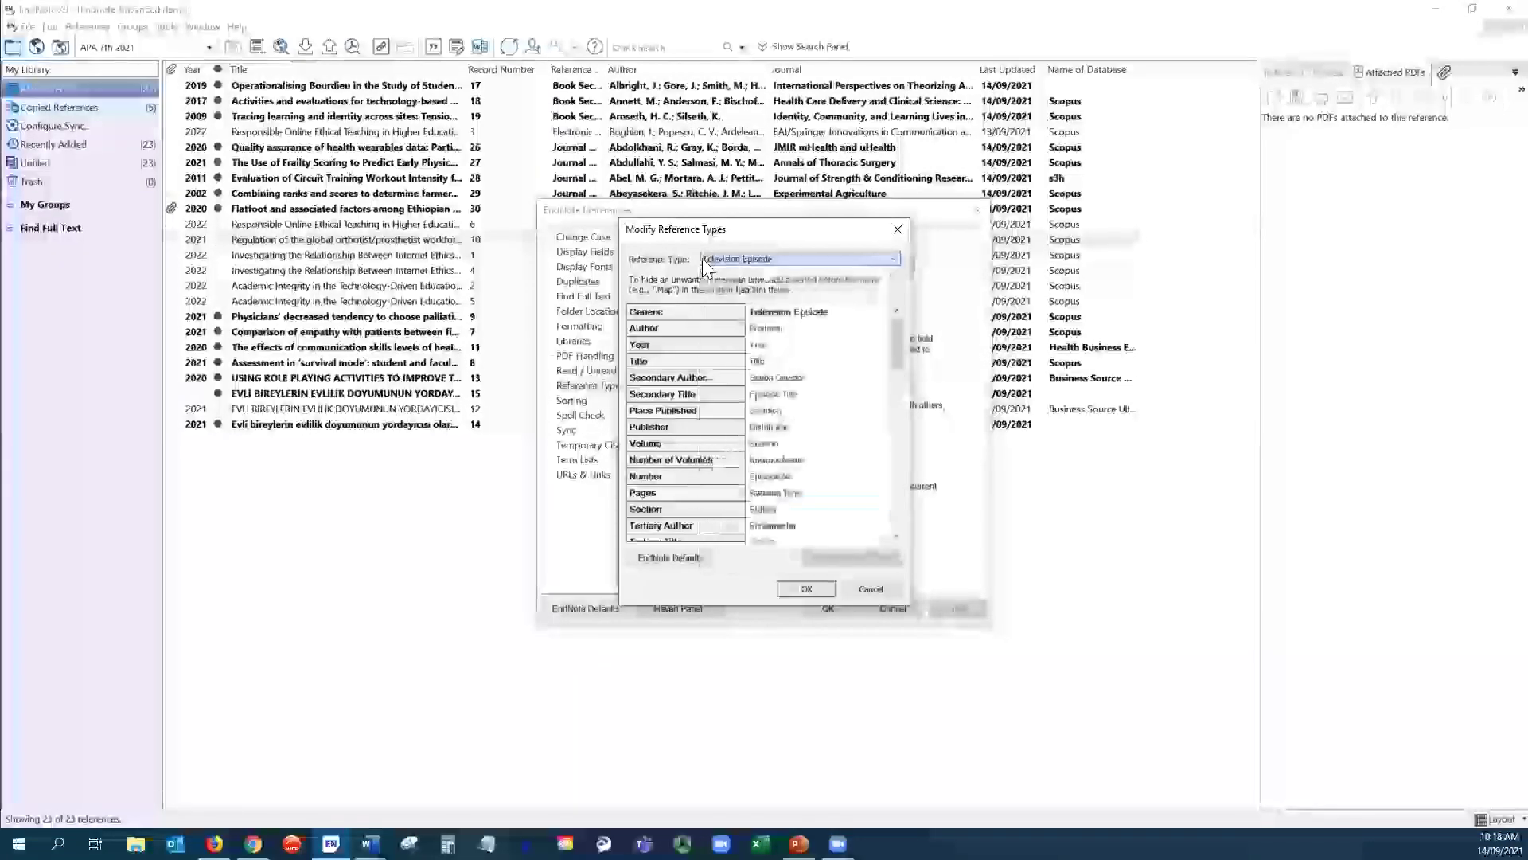
left_click(751, 312)
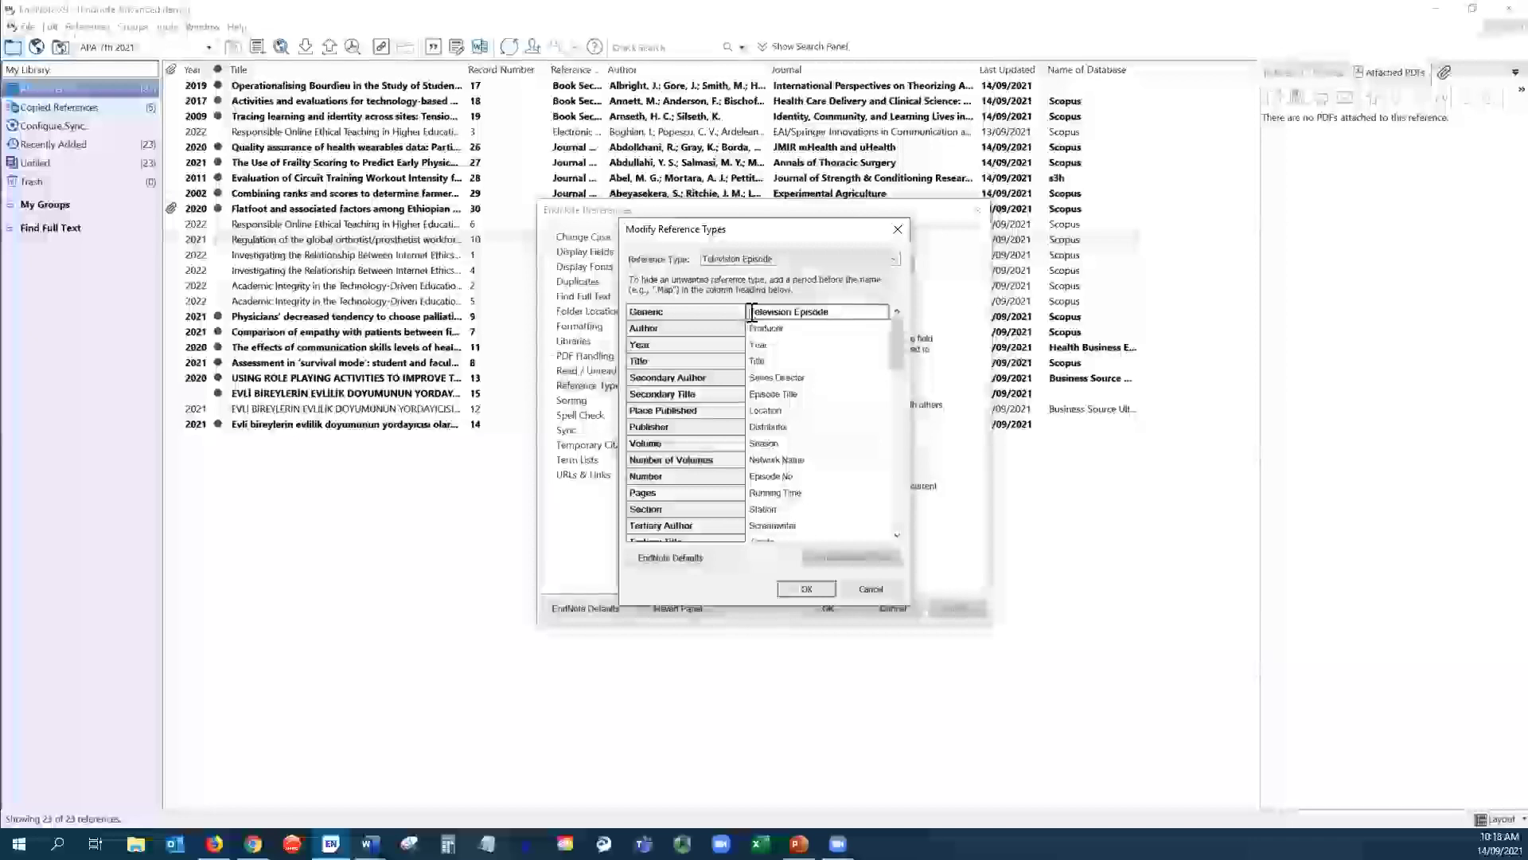
type(".")
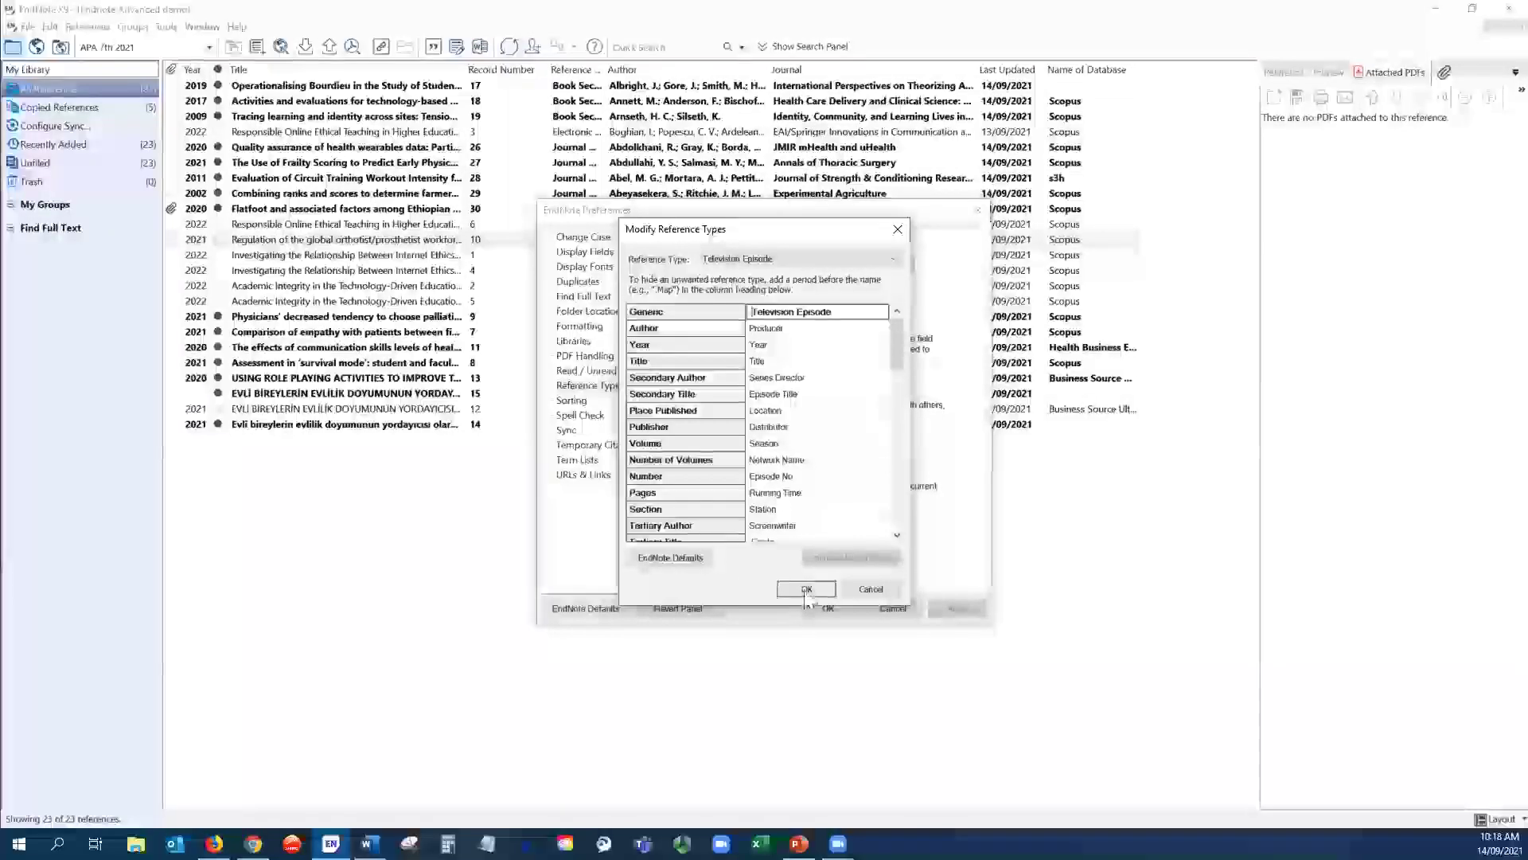
left_click(805, 590)
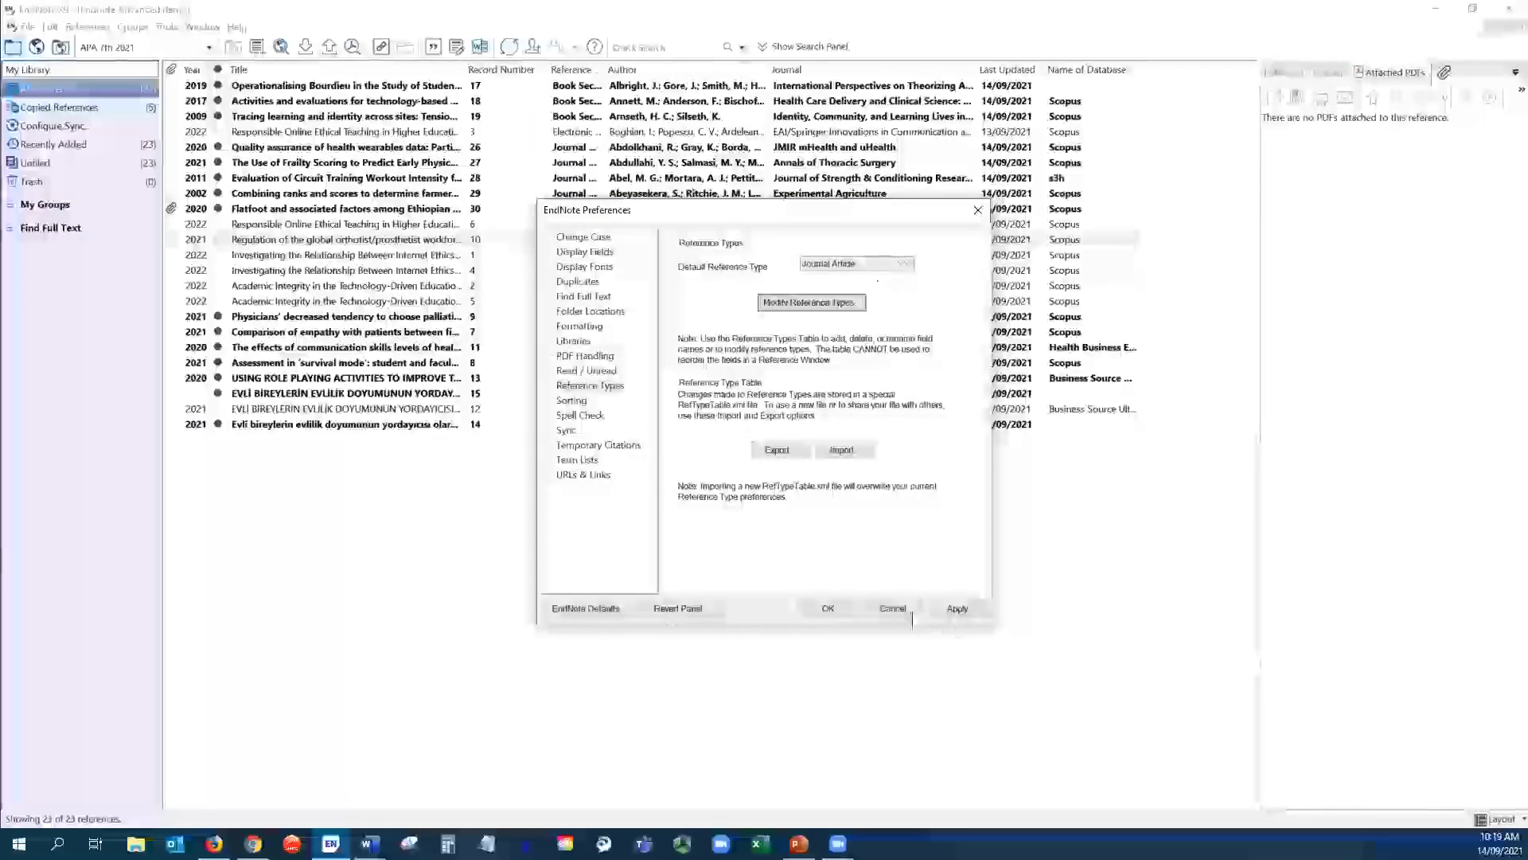
- Cancel the preferences, then open and close a blank Journal Article new reference
left_click(893, 609)
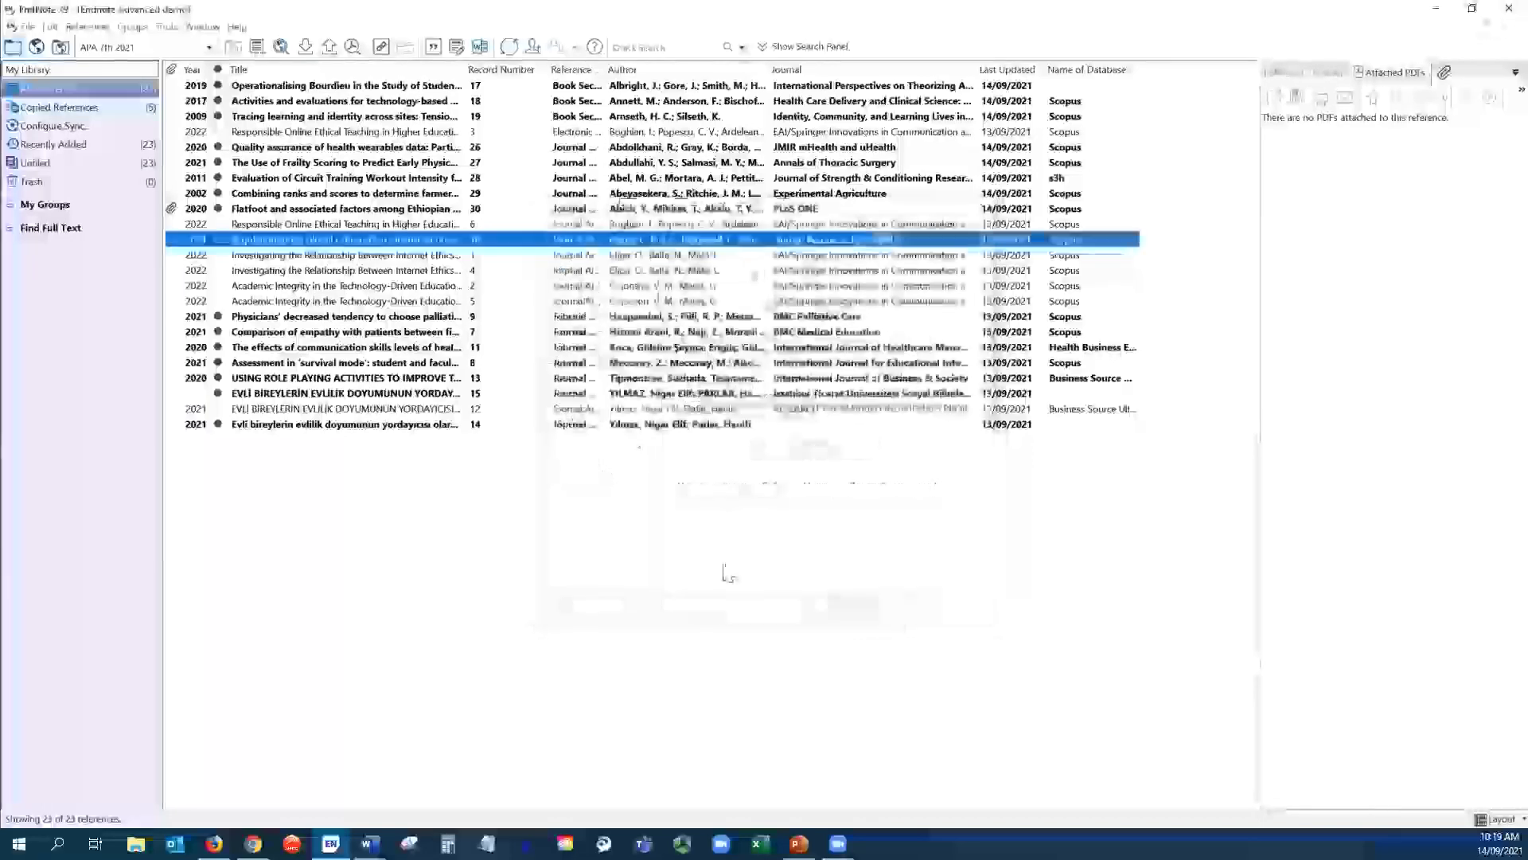
right_click(506, 505)
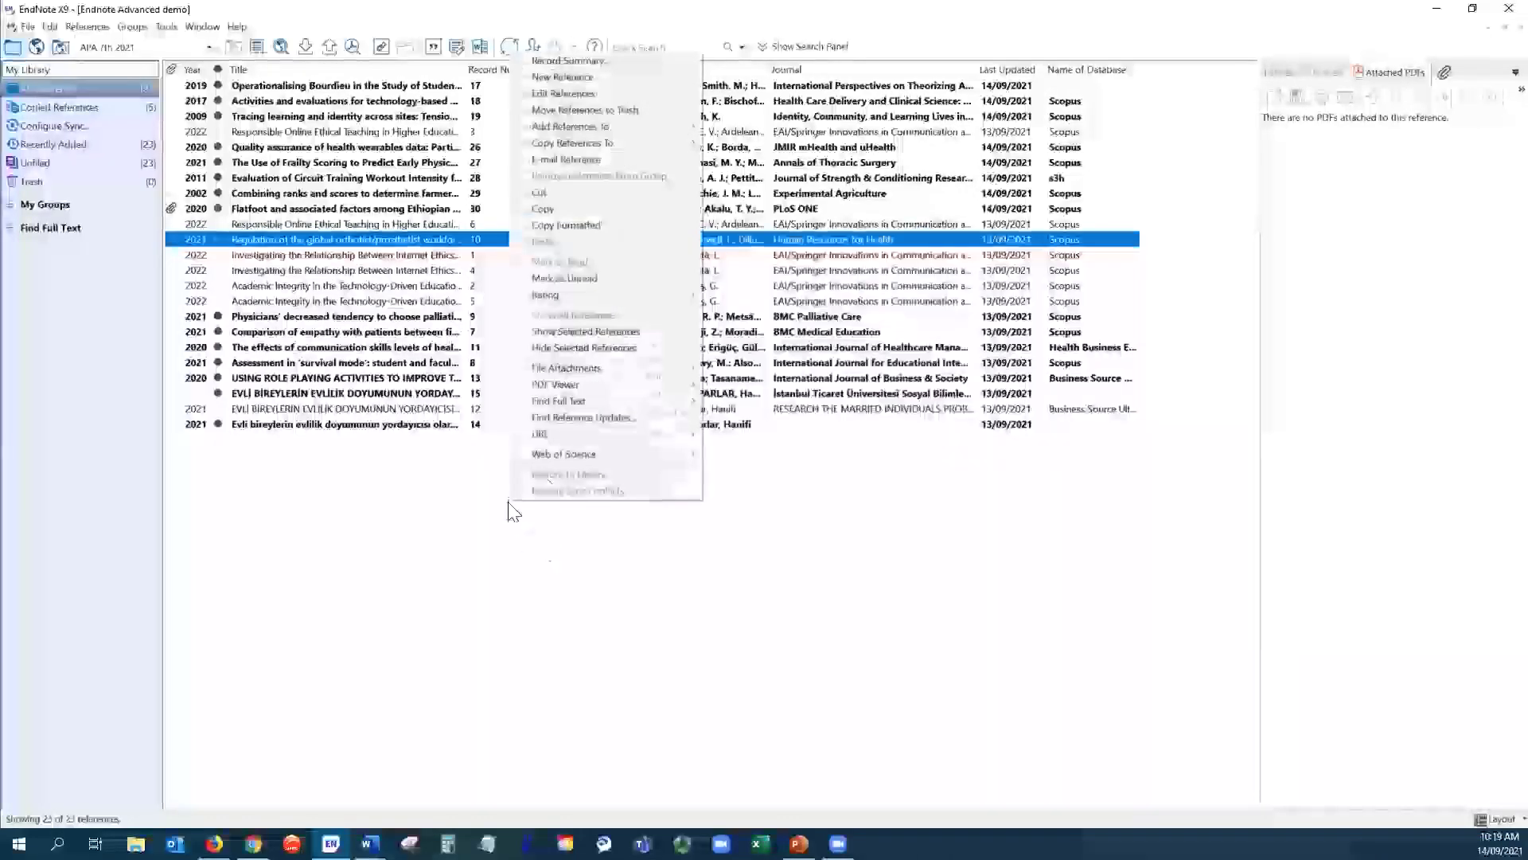
left_click(577, 76)
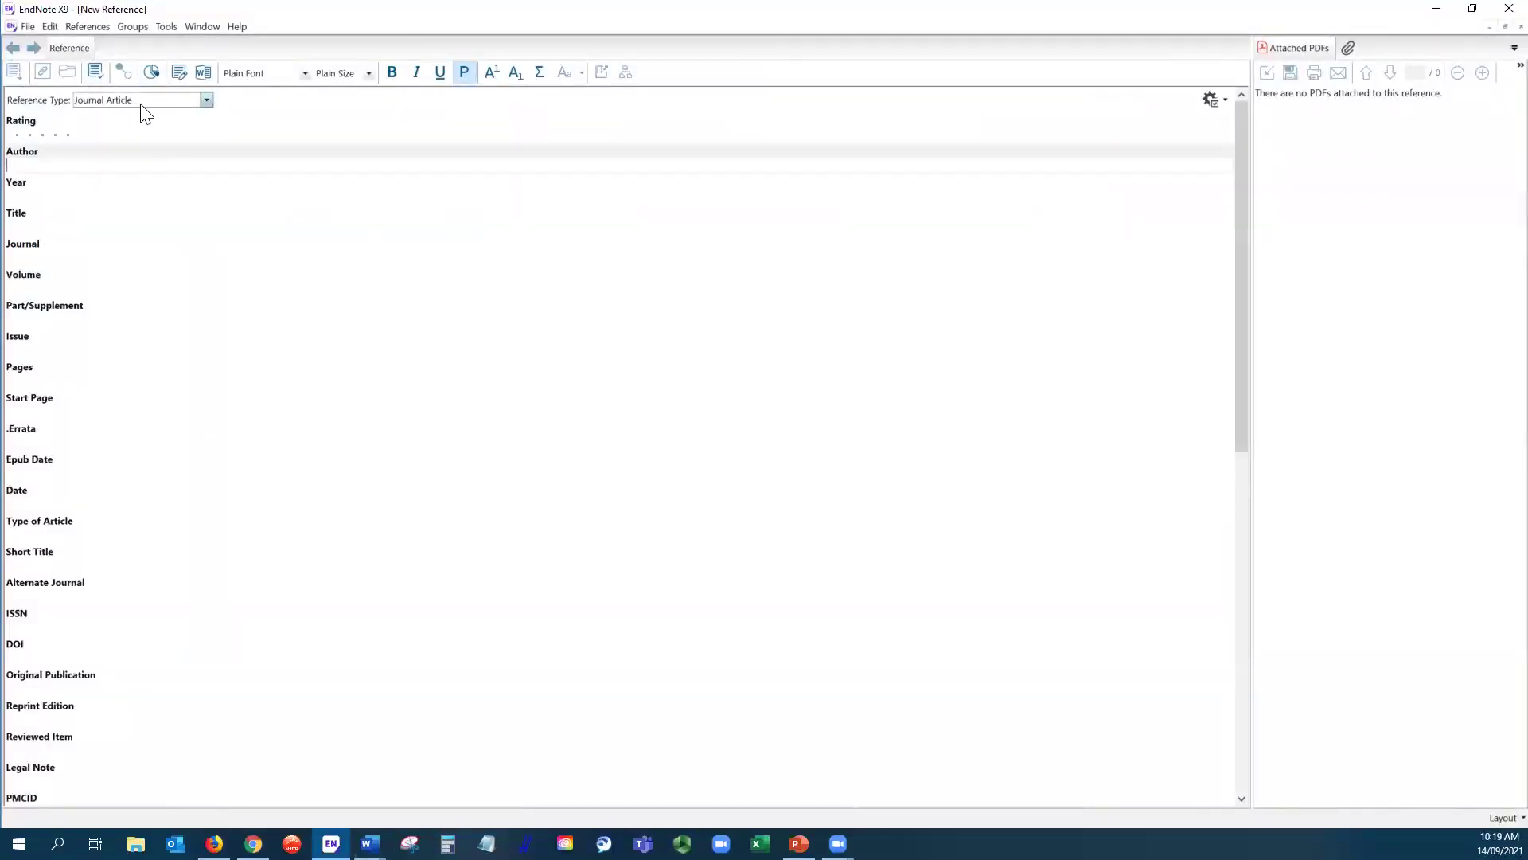
left_click(1506, 26)
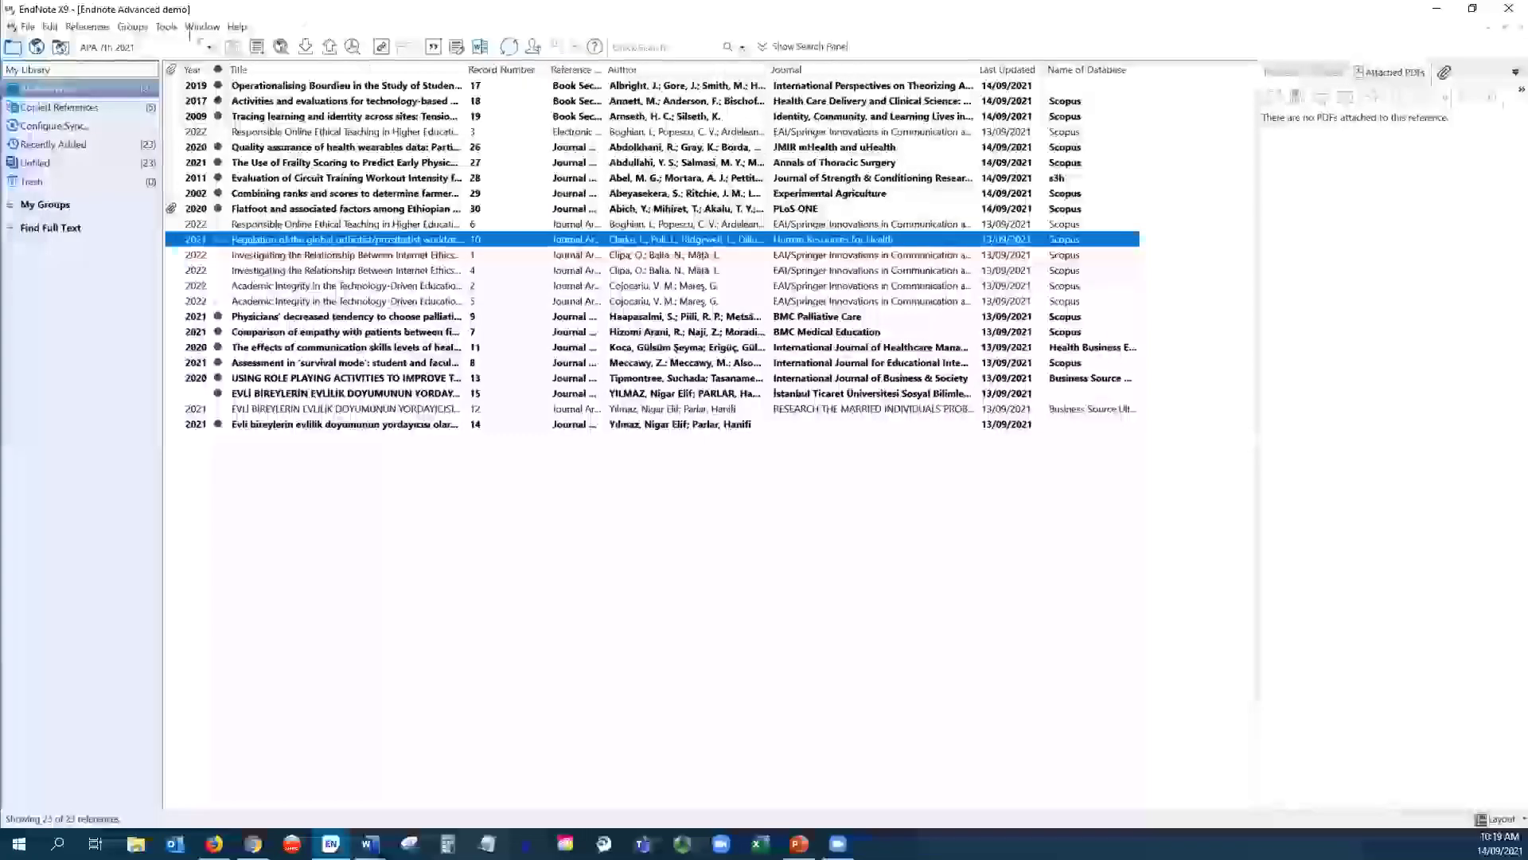
left_click(49, 26)
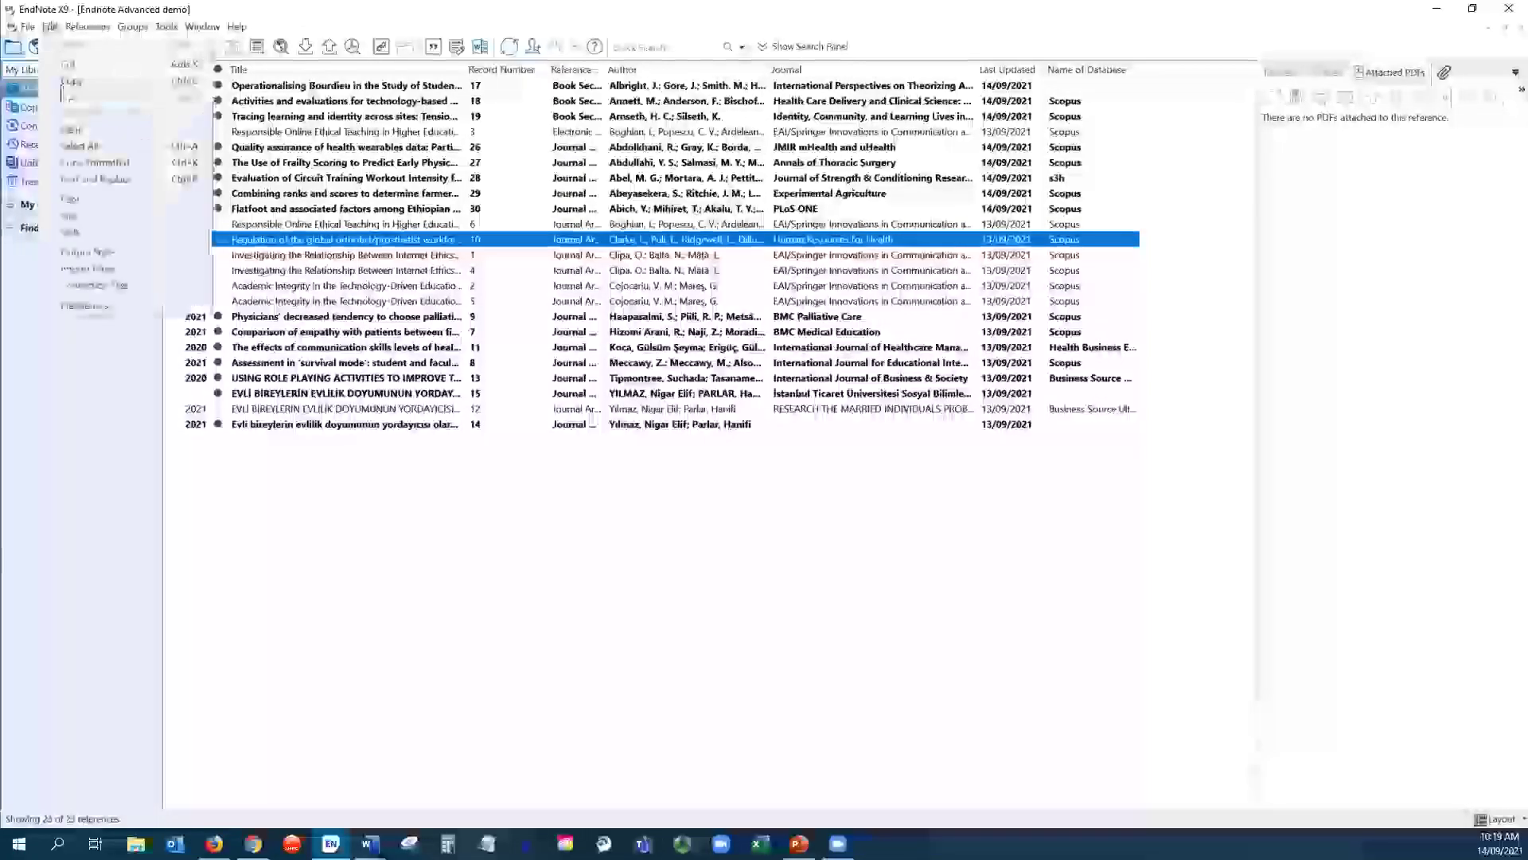
left_click(80, 306)
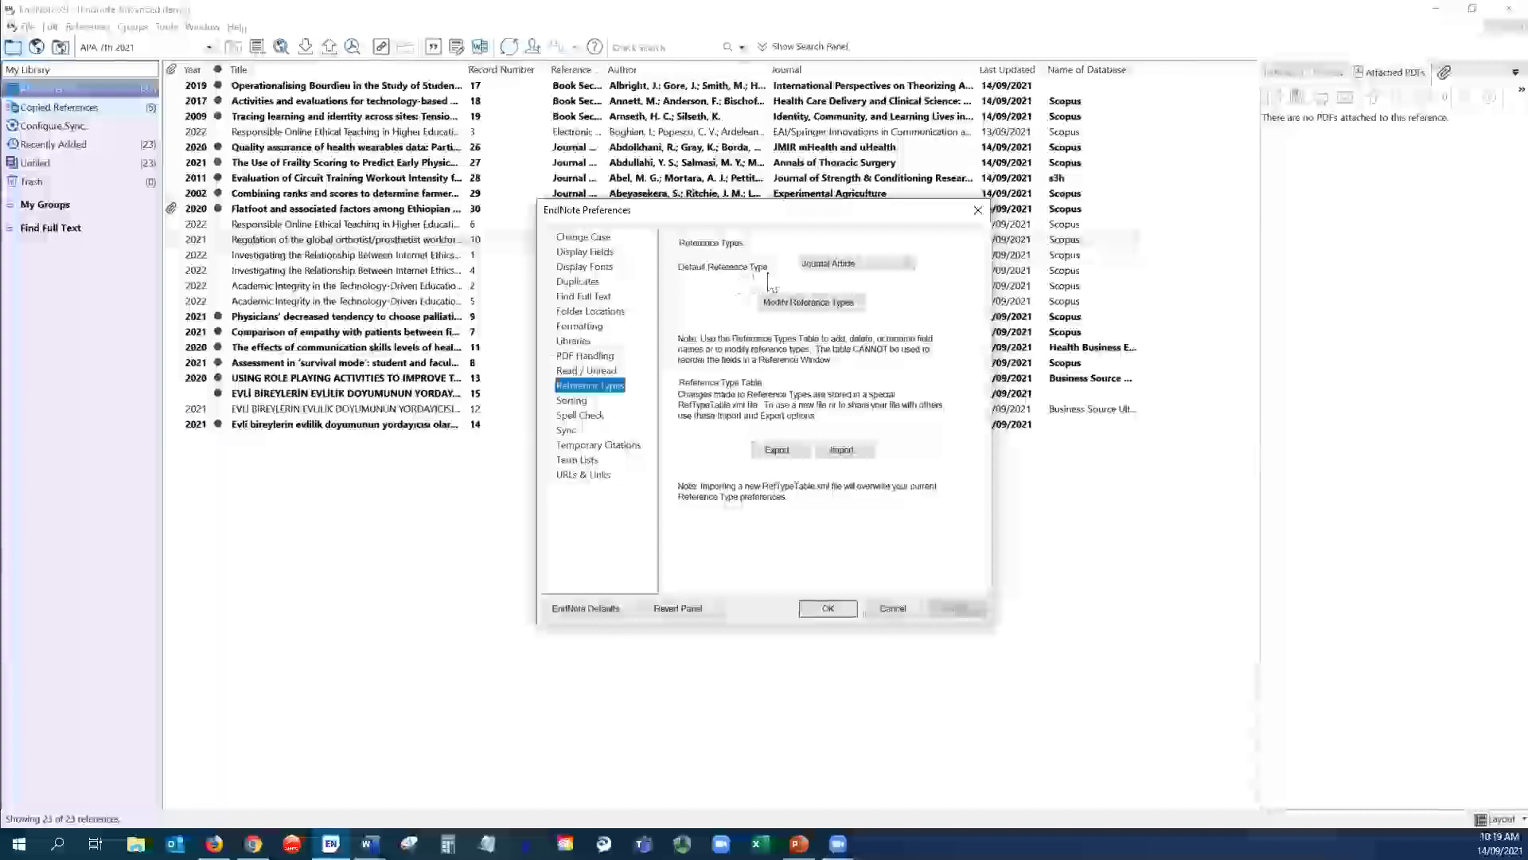
left_click(910, 267)
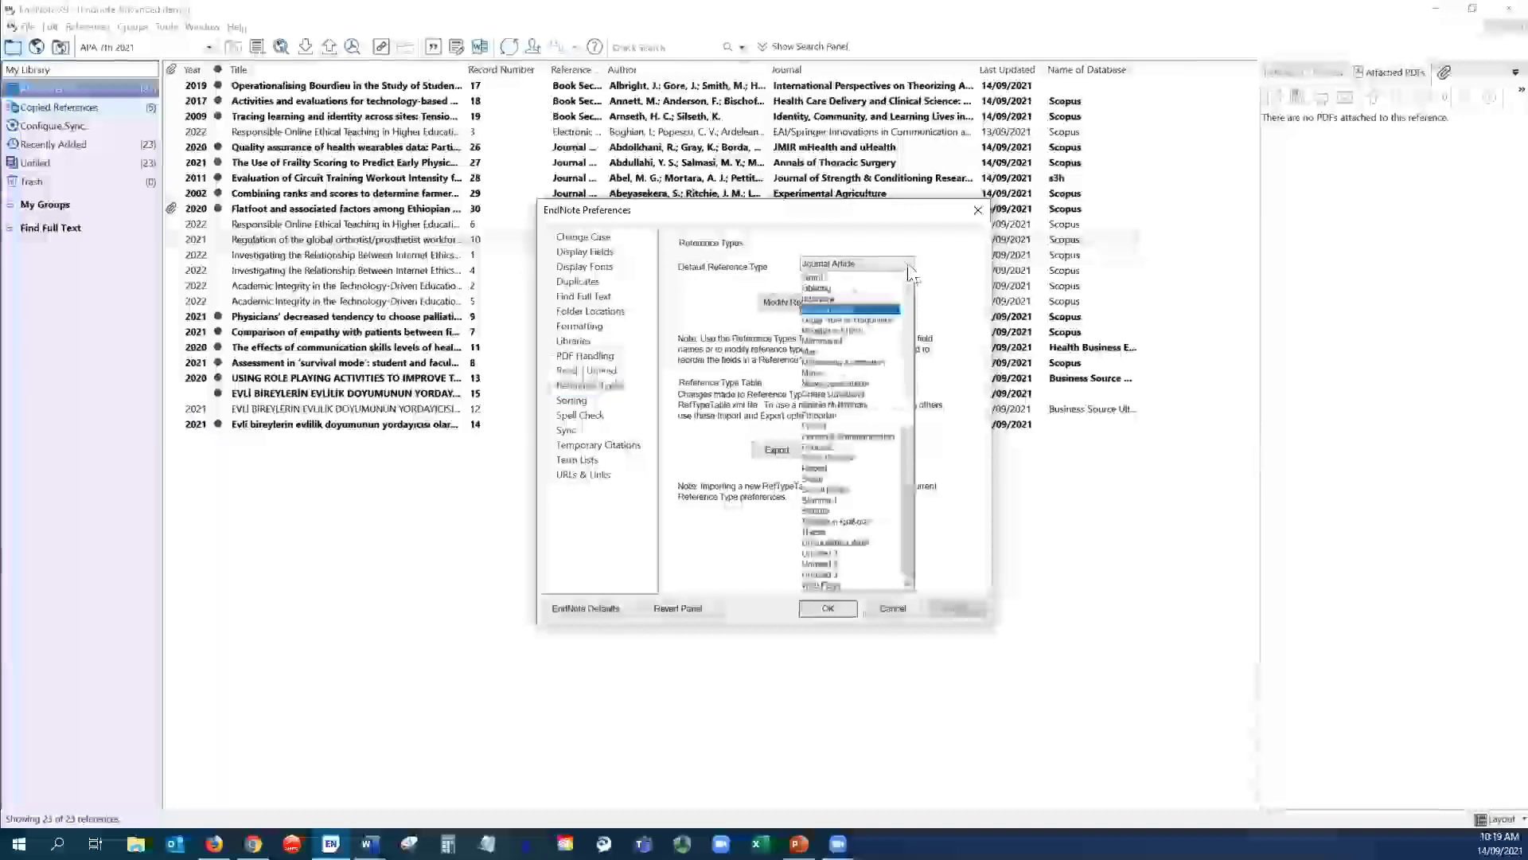
left_click_drag(910, 469, 912, 327)
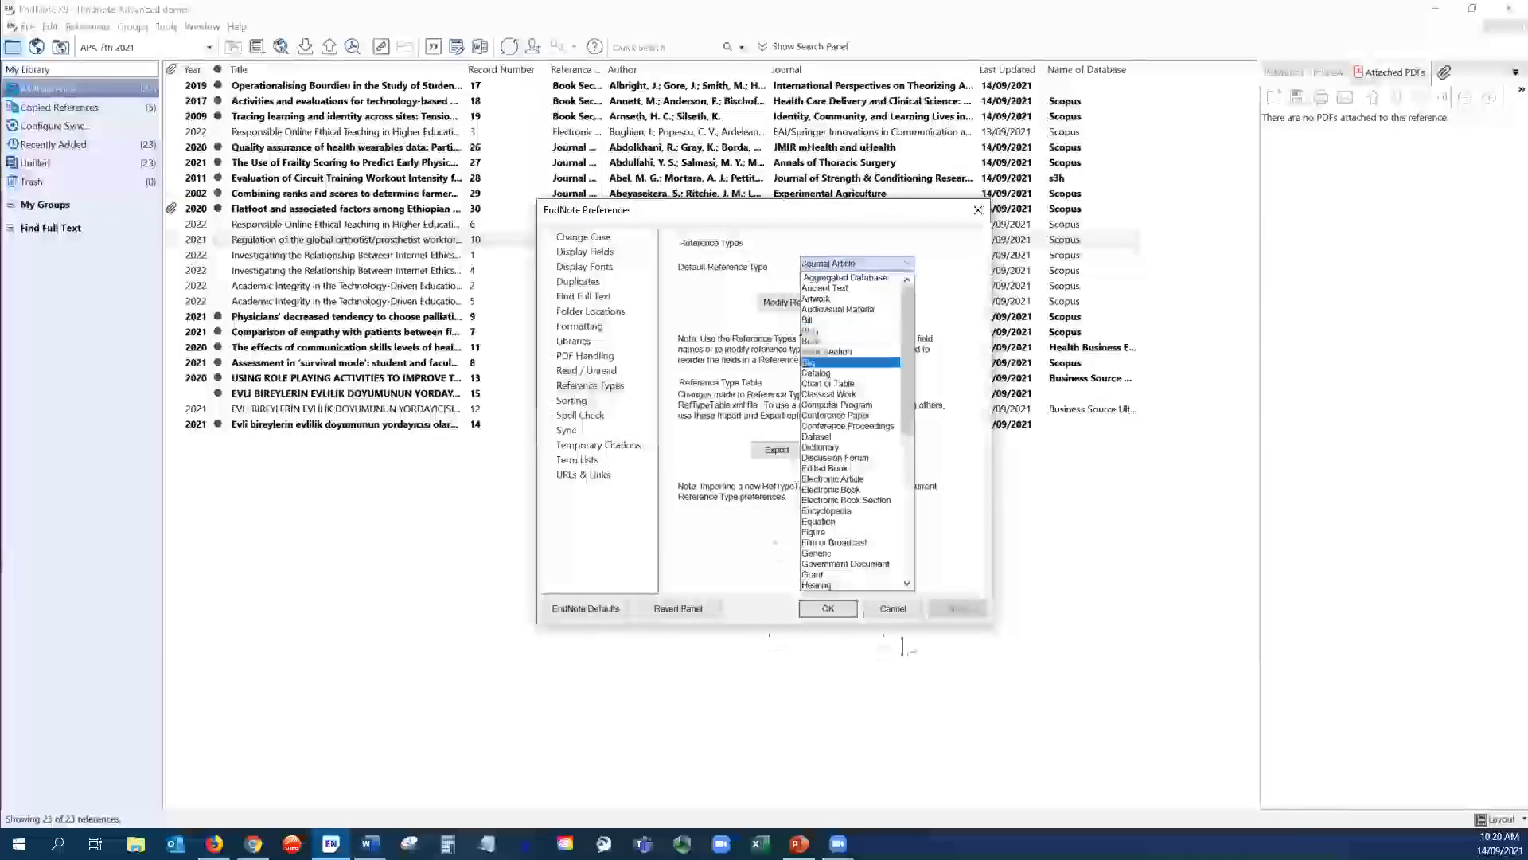
left_click(826, 620)
left_click(828, 608)
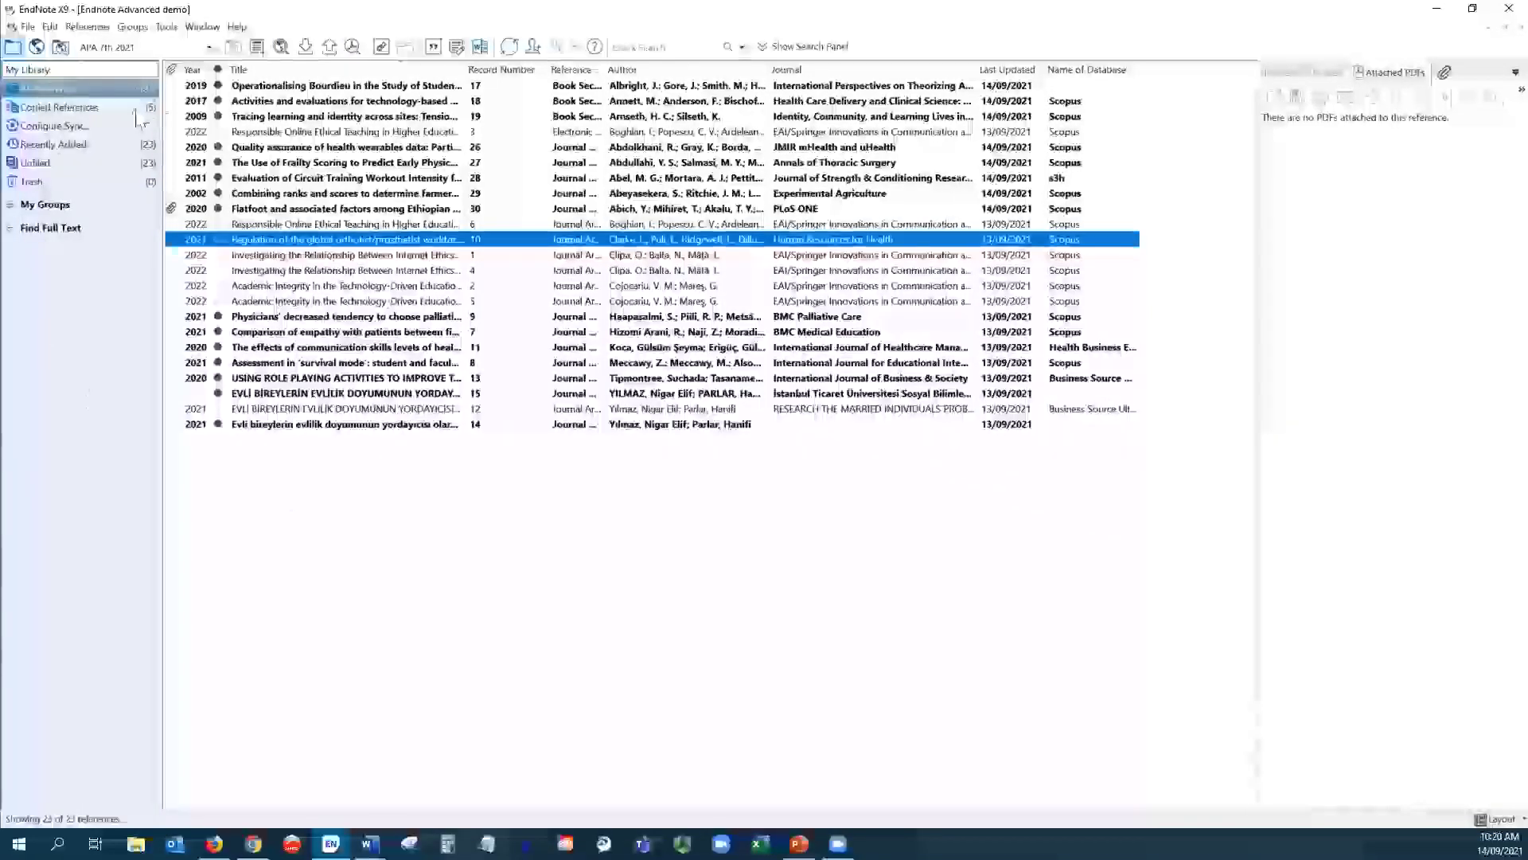
left_click(84, 27)
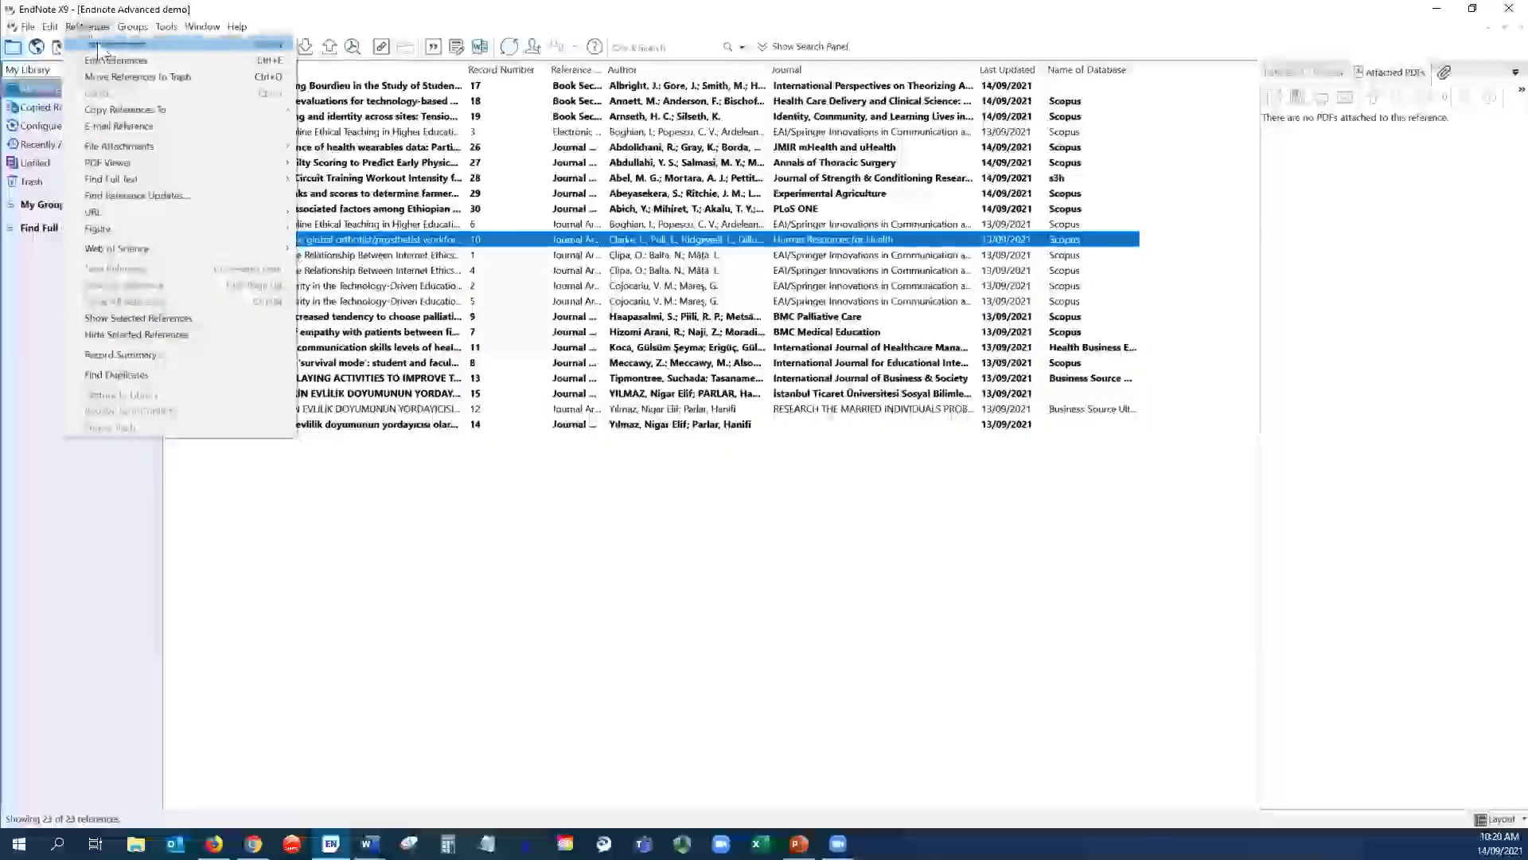
left_click(410, 549)
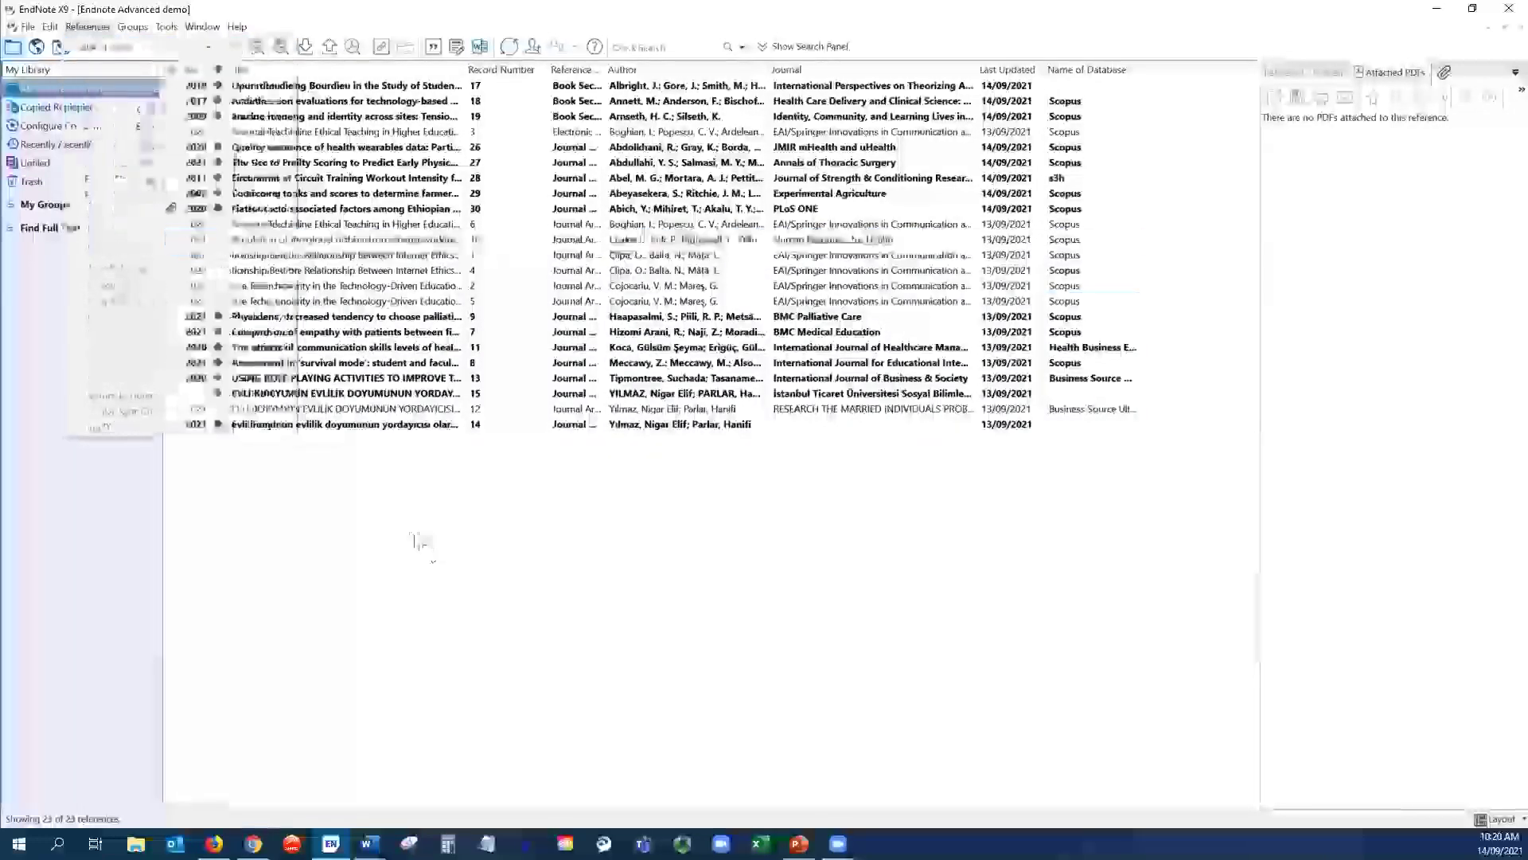
right_click(318, 483)
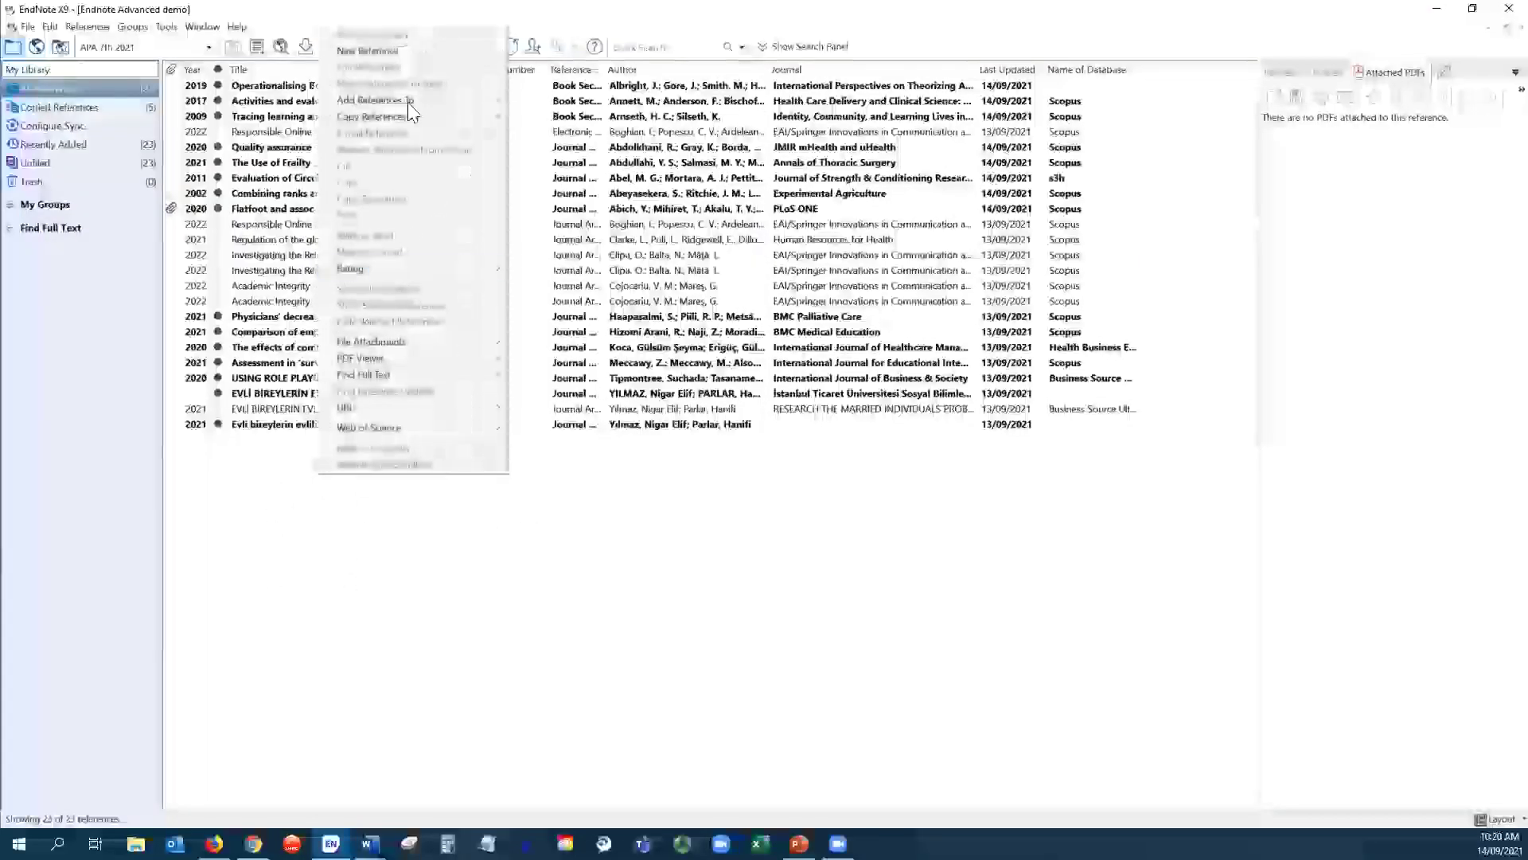
left_click(392, 51)
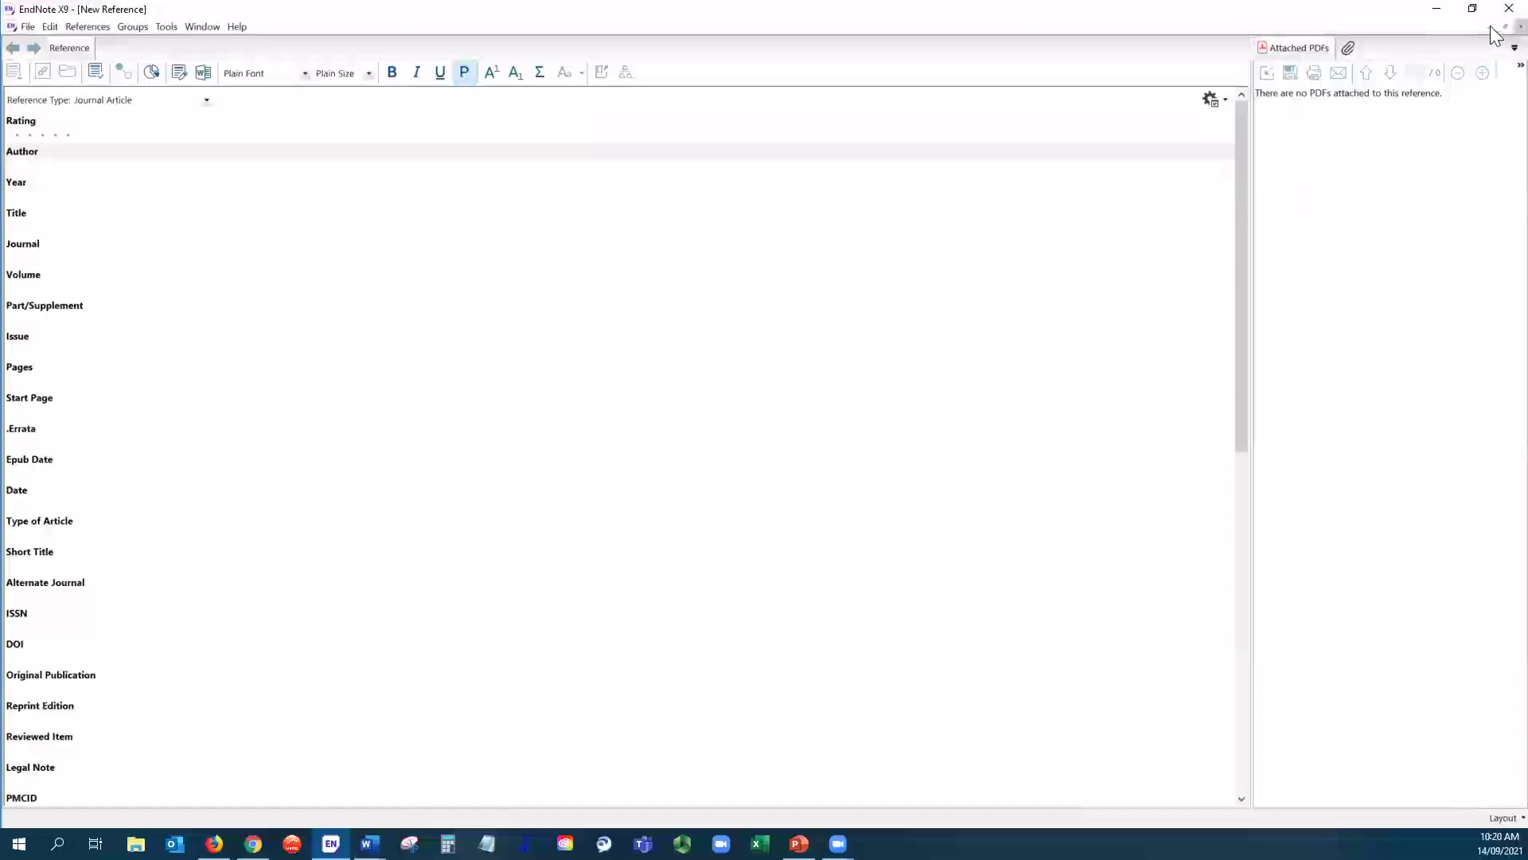
left_click(1518, 27)
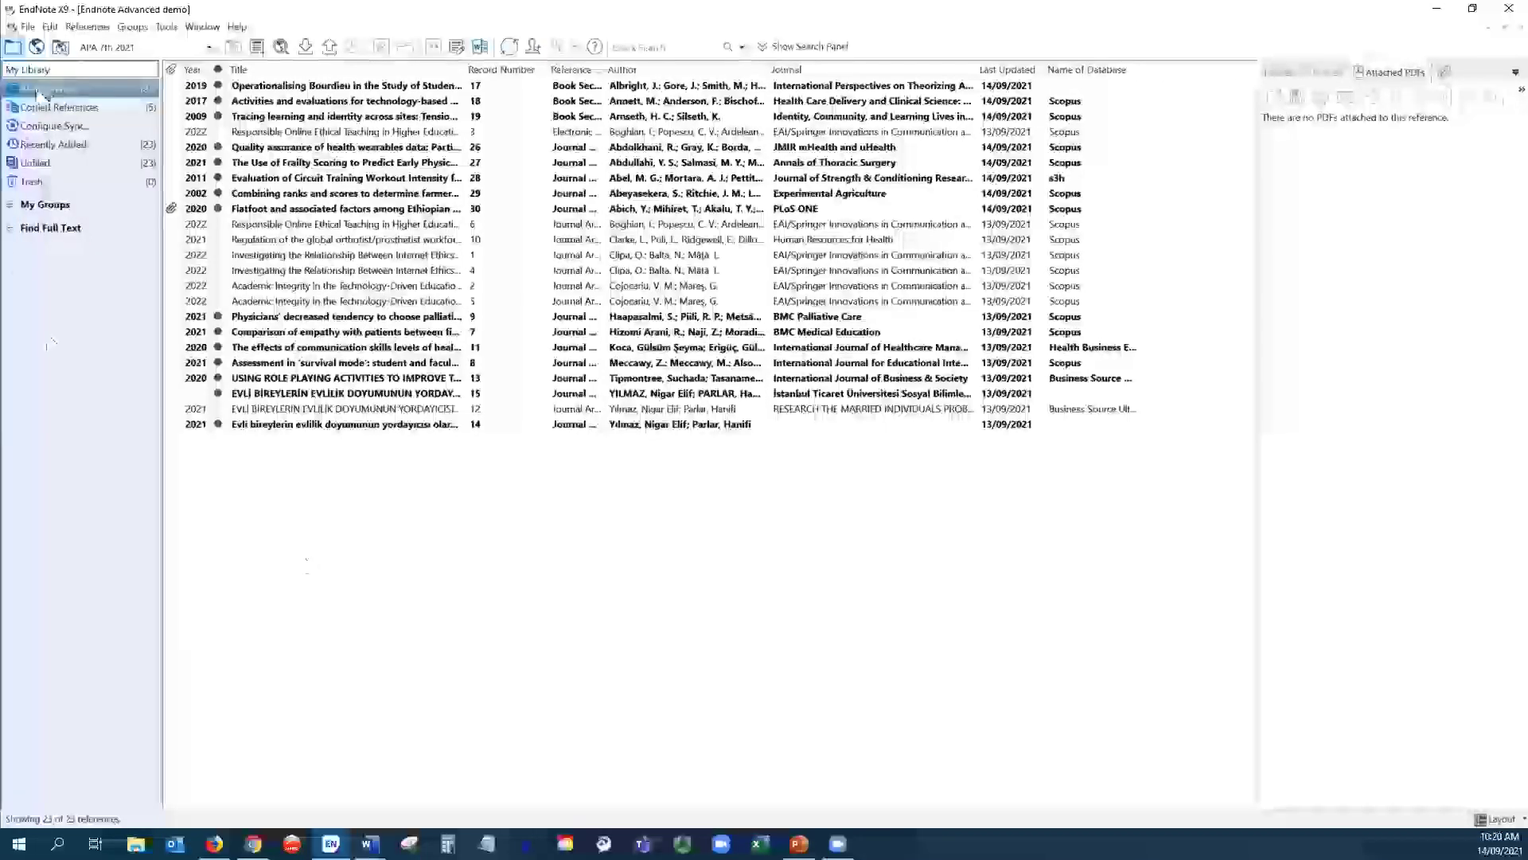
left_click(52, 27)
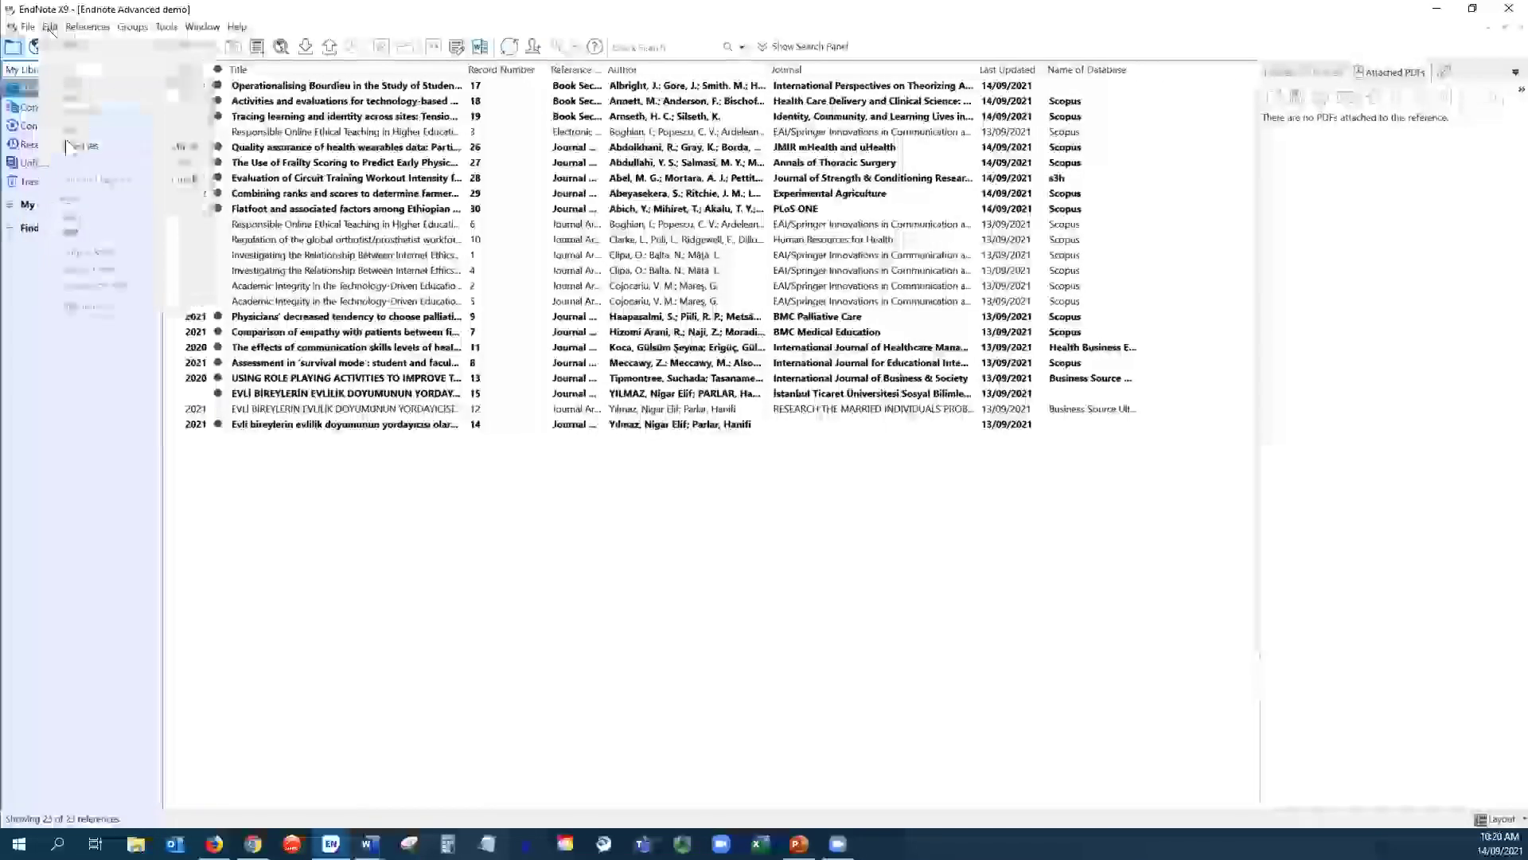
left_click(101, 304)
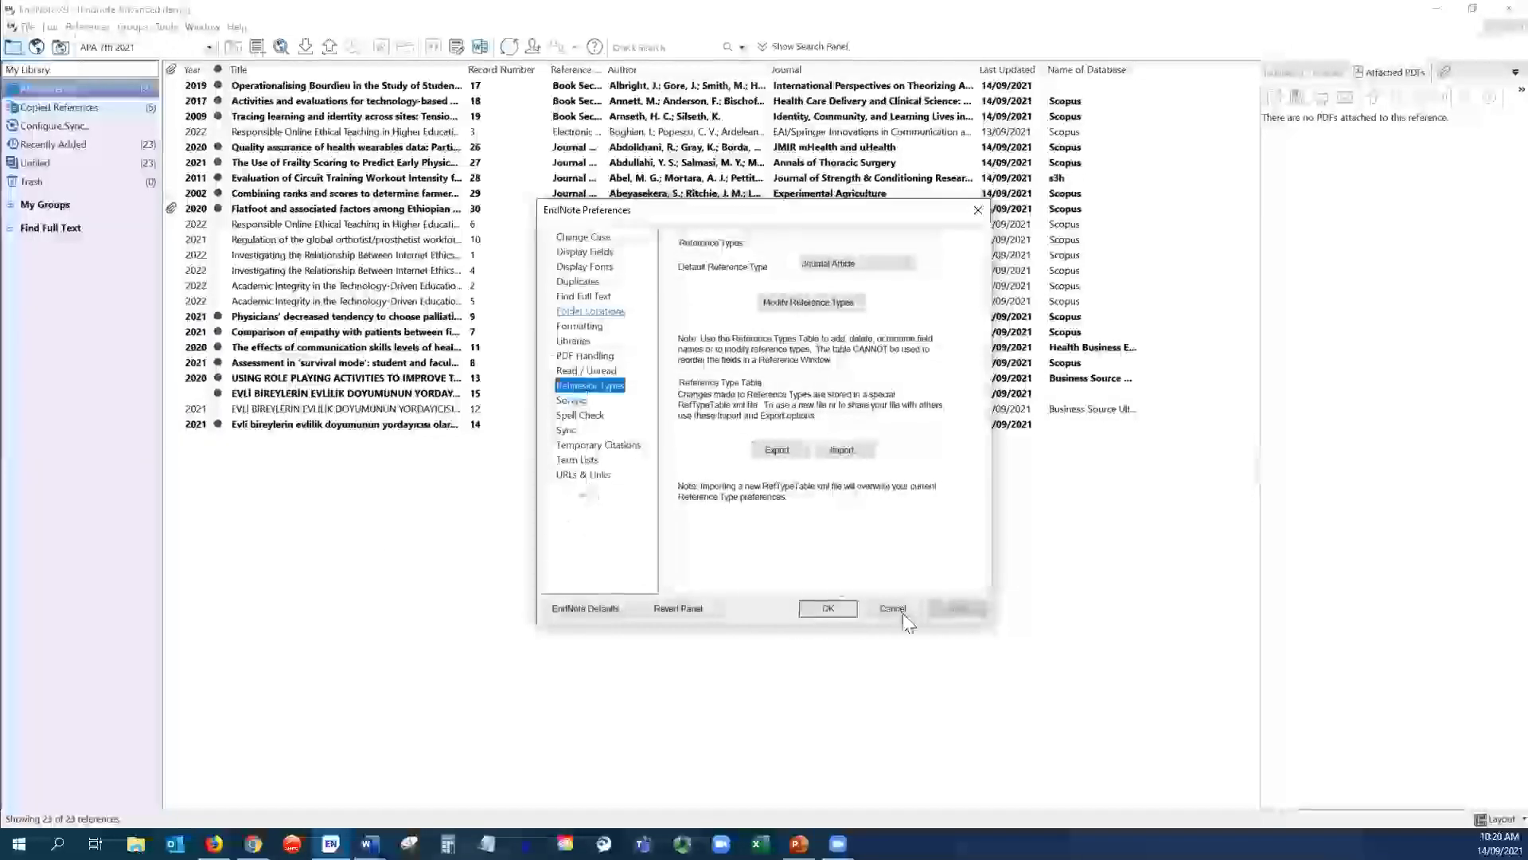
left_click(829, 608)
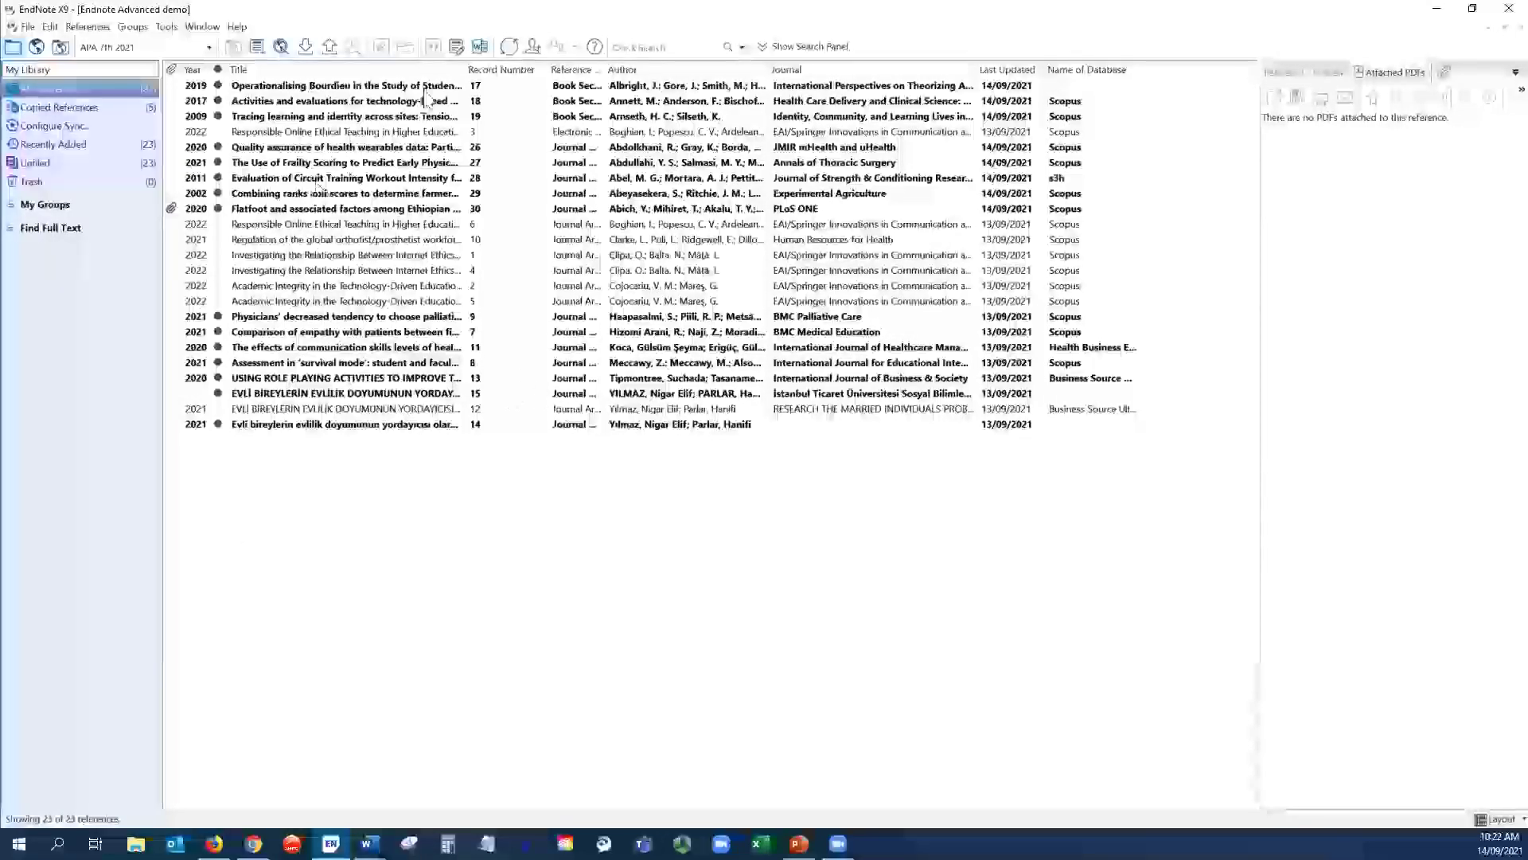
- Narrow the Record Number column and try Author and Year sorts before sorting by Title
left_click_drag(543, 70, 521, 70)
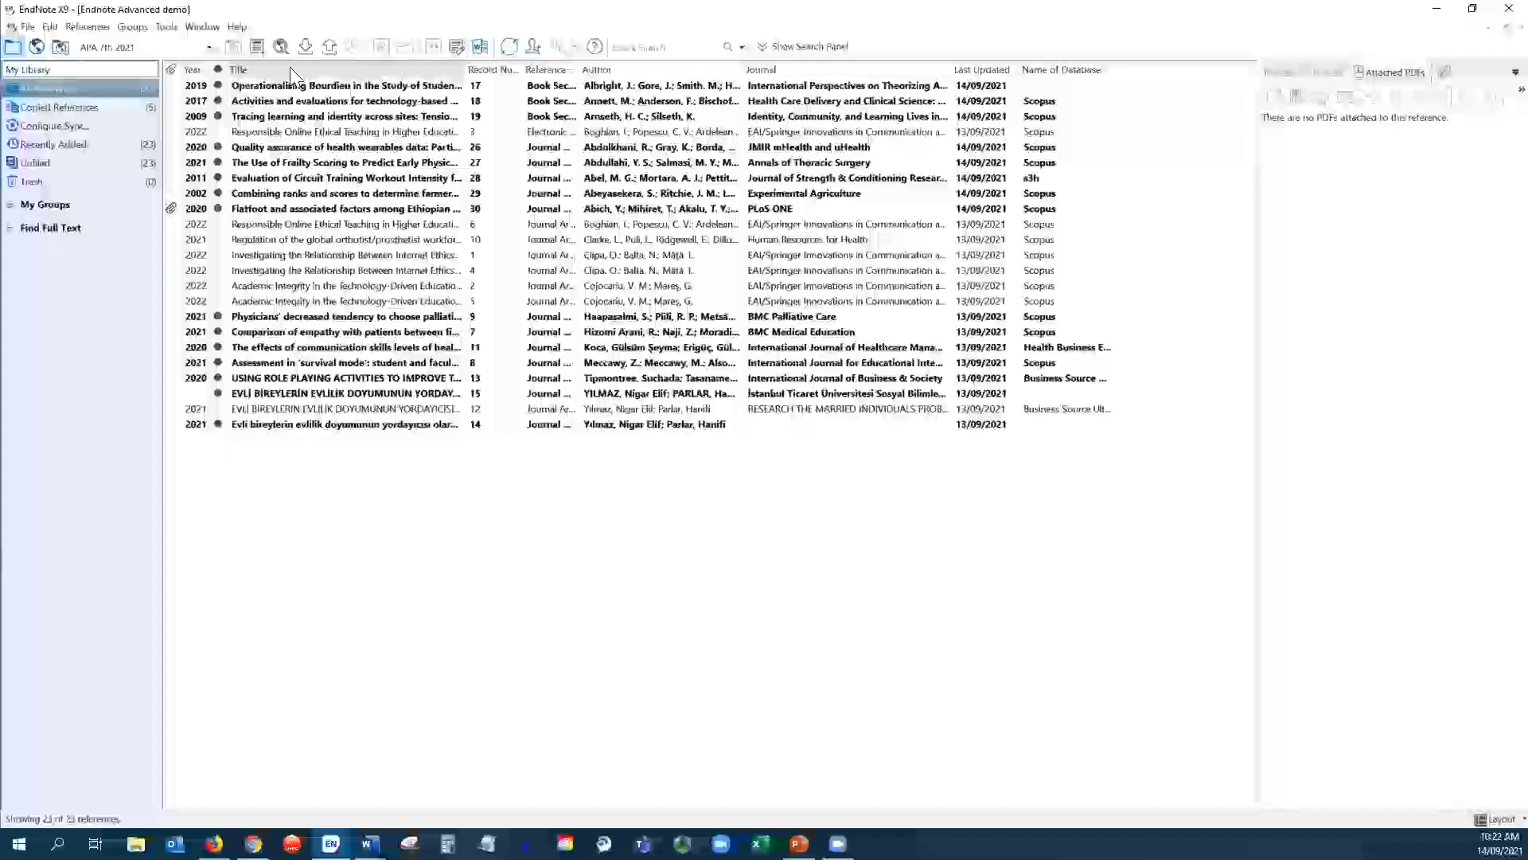
left_click(290, 69)
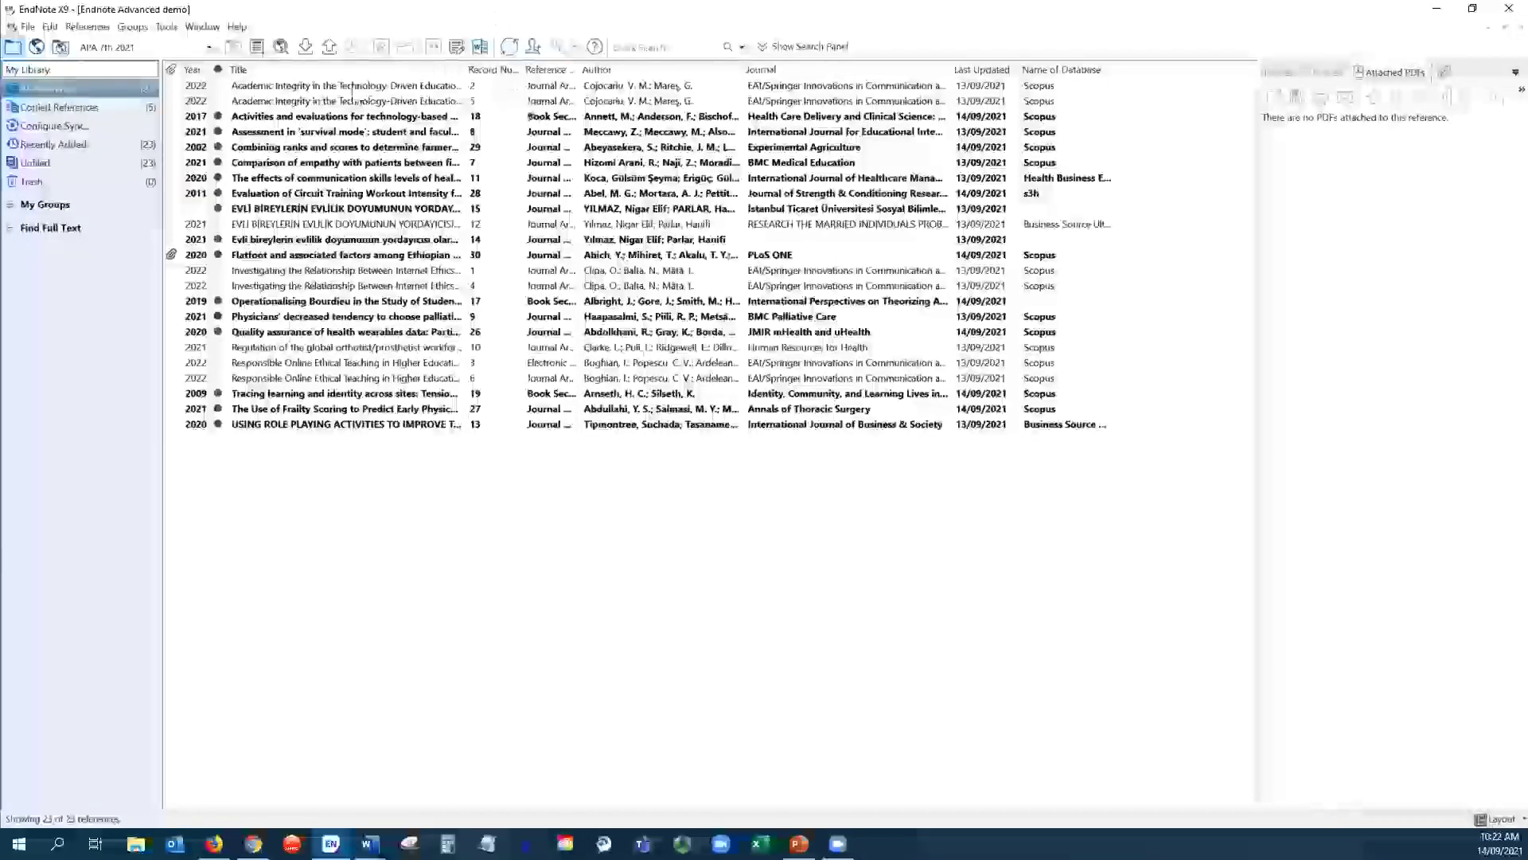
left_click(635, 72)
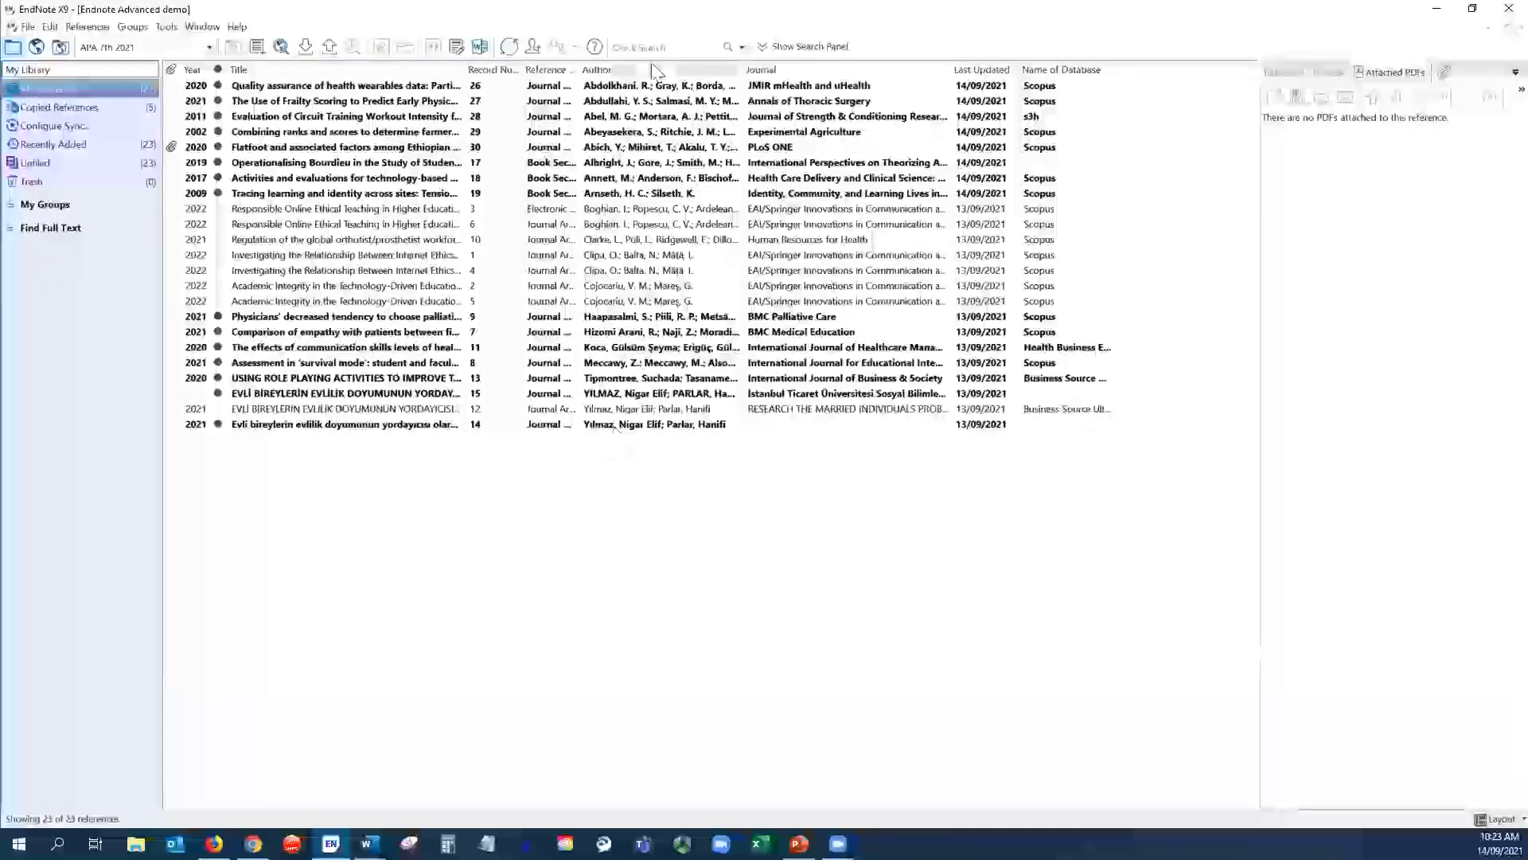
left_click(348, 70)
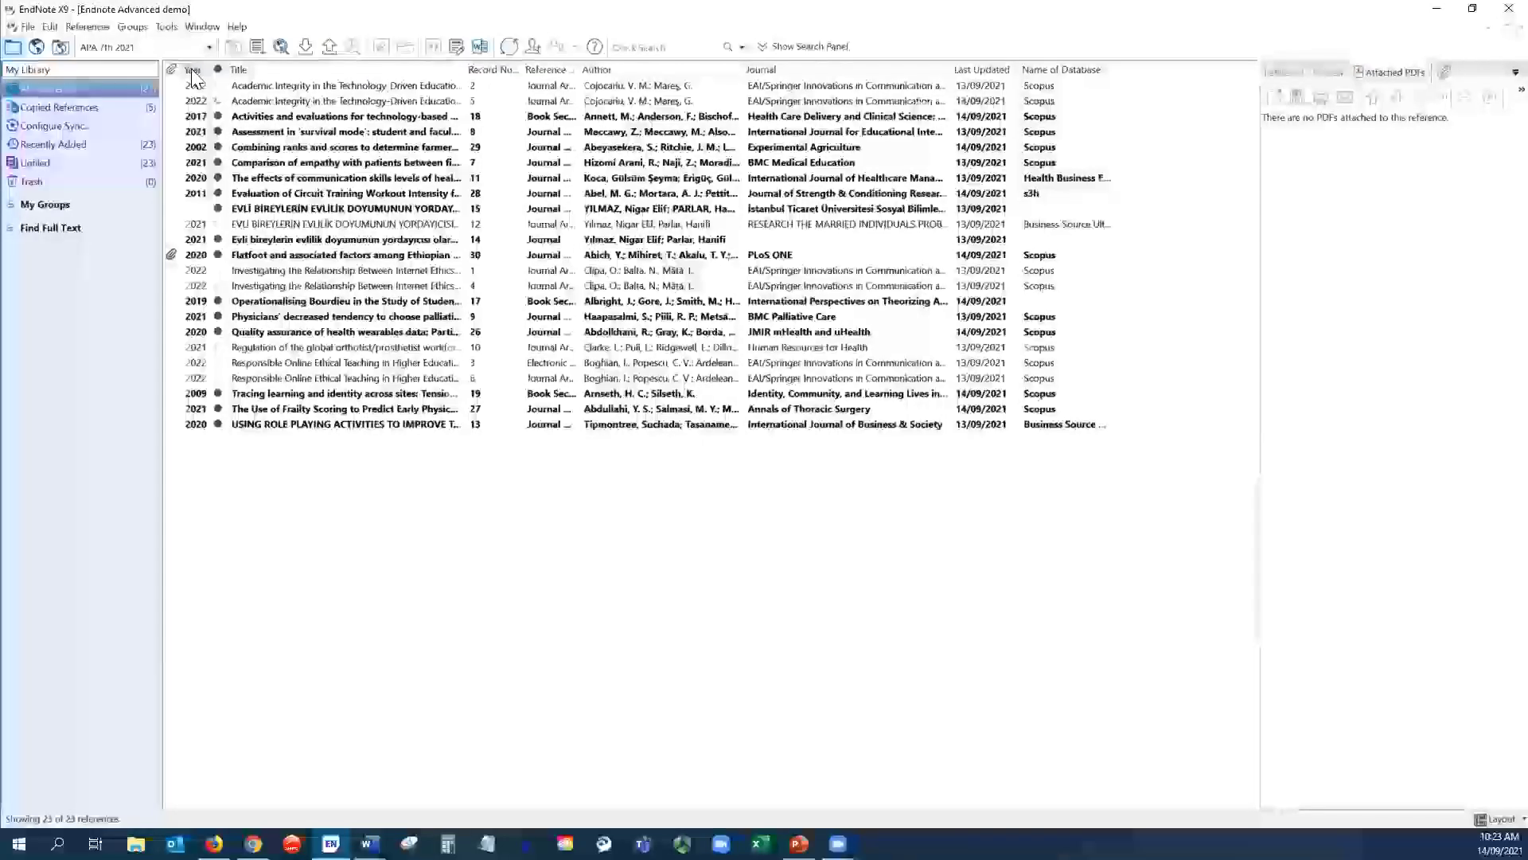
left_click(193, 70)
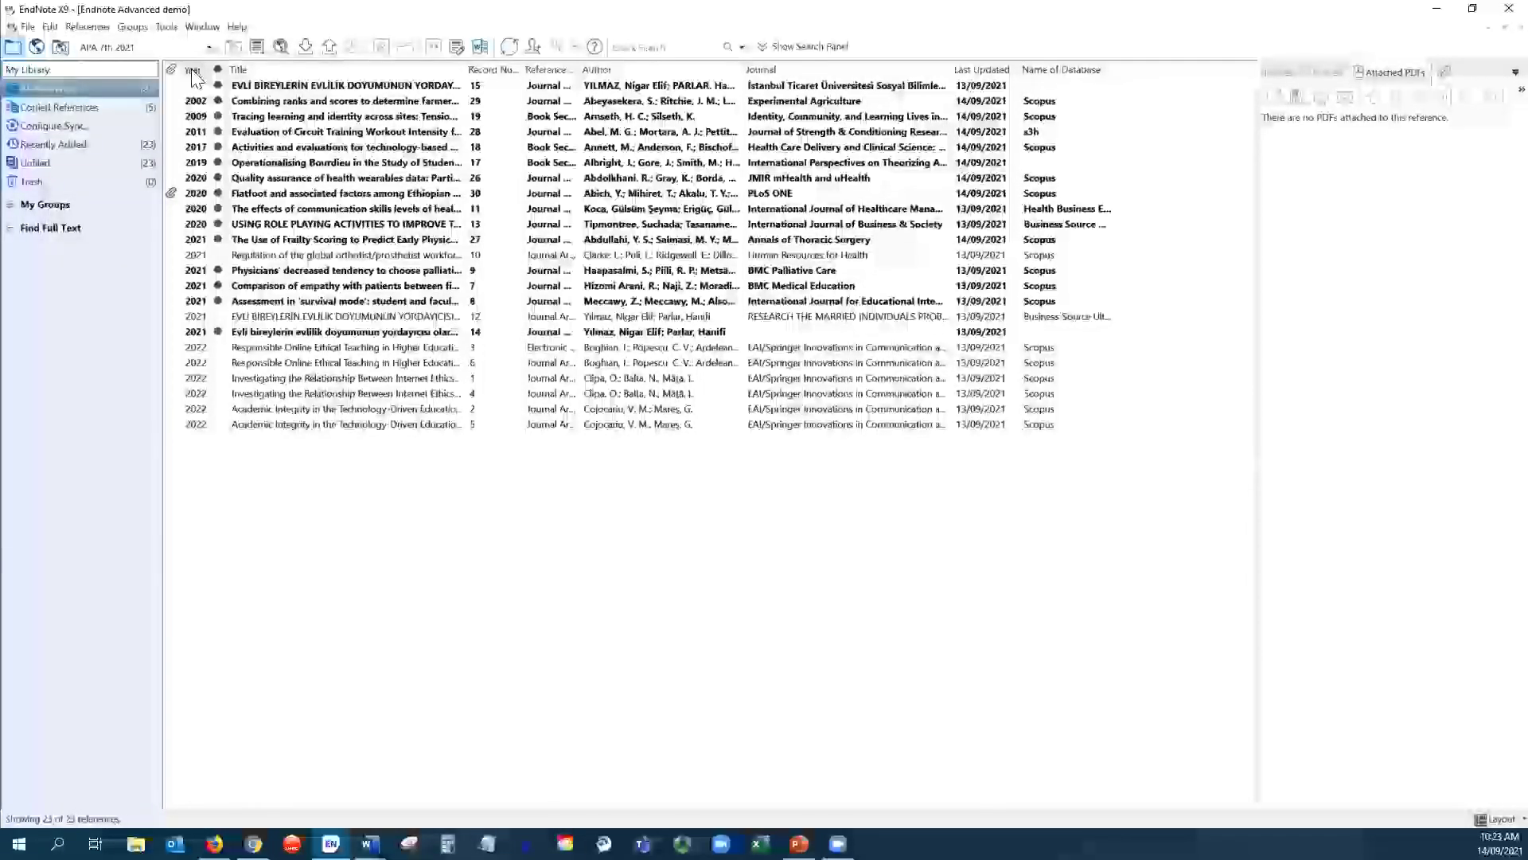
left_click(193, 70)
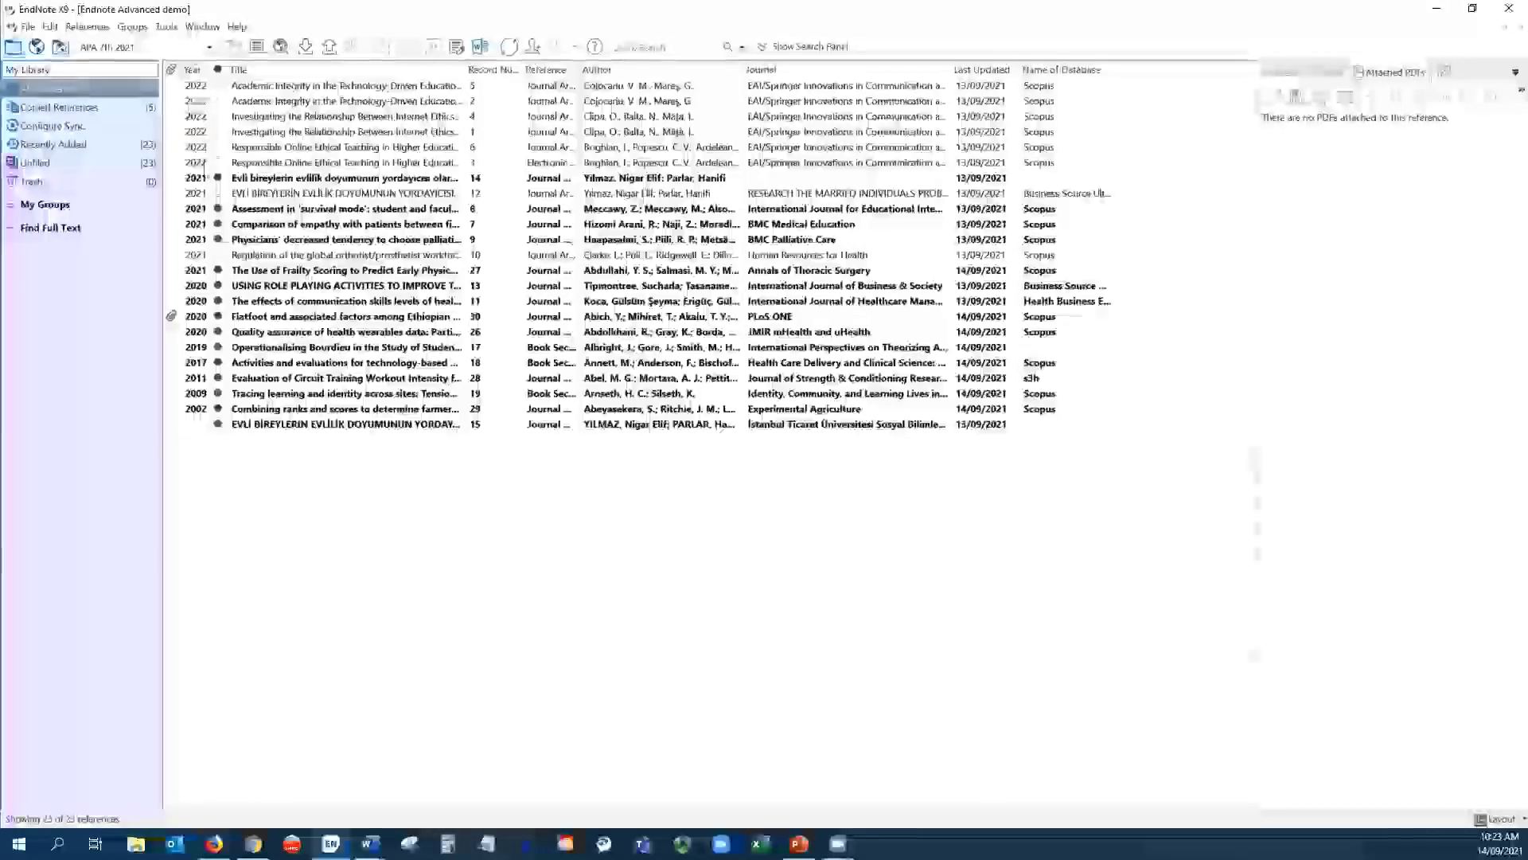
left_click(348, 70)
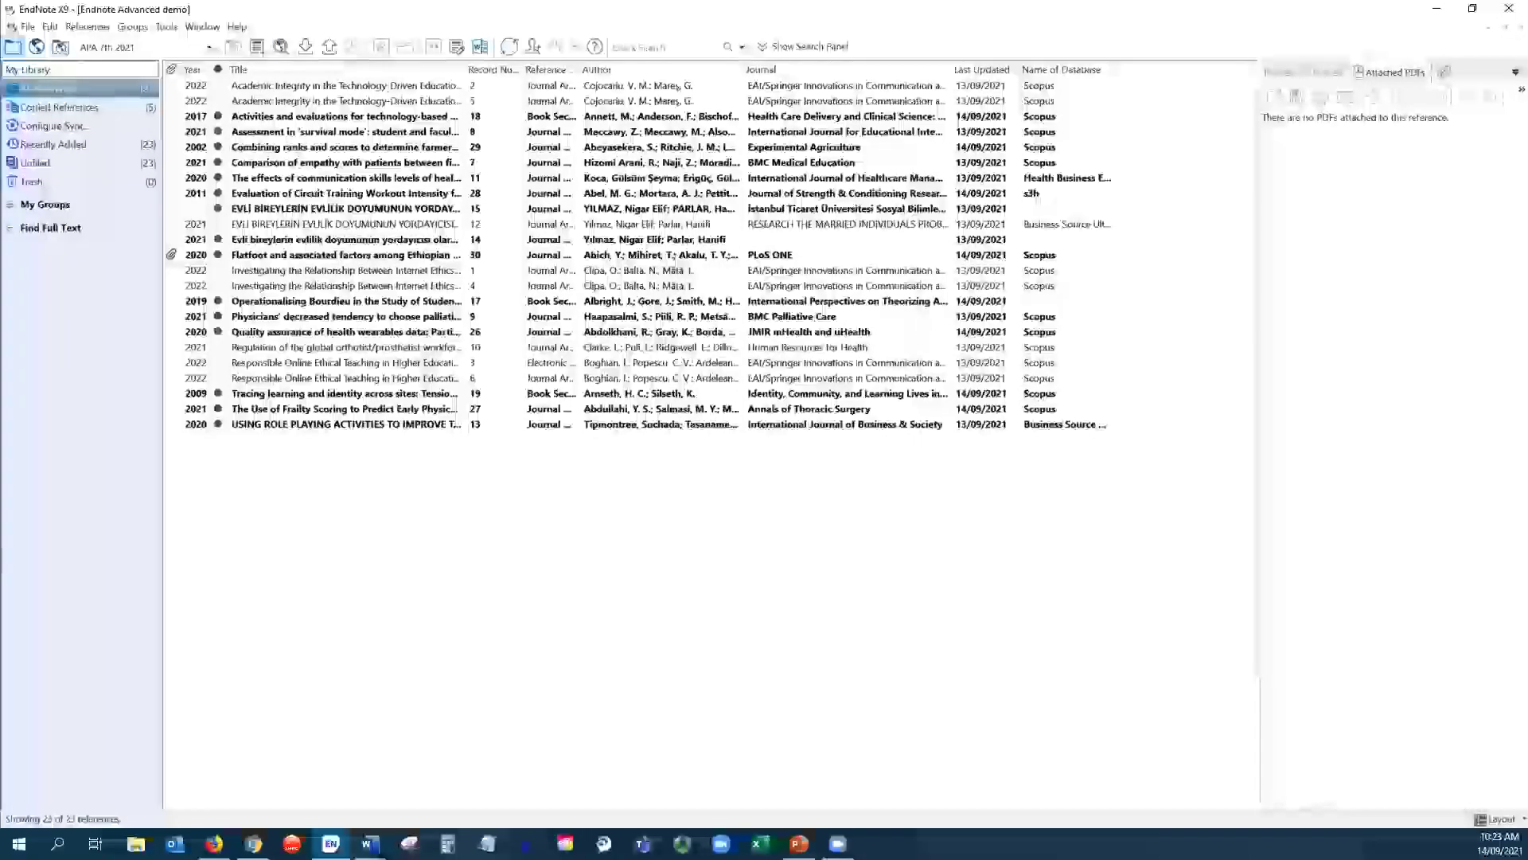
left_click(51, 29)
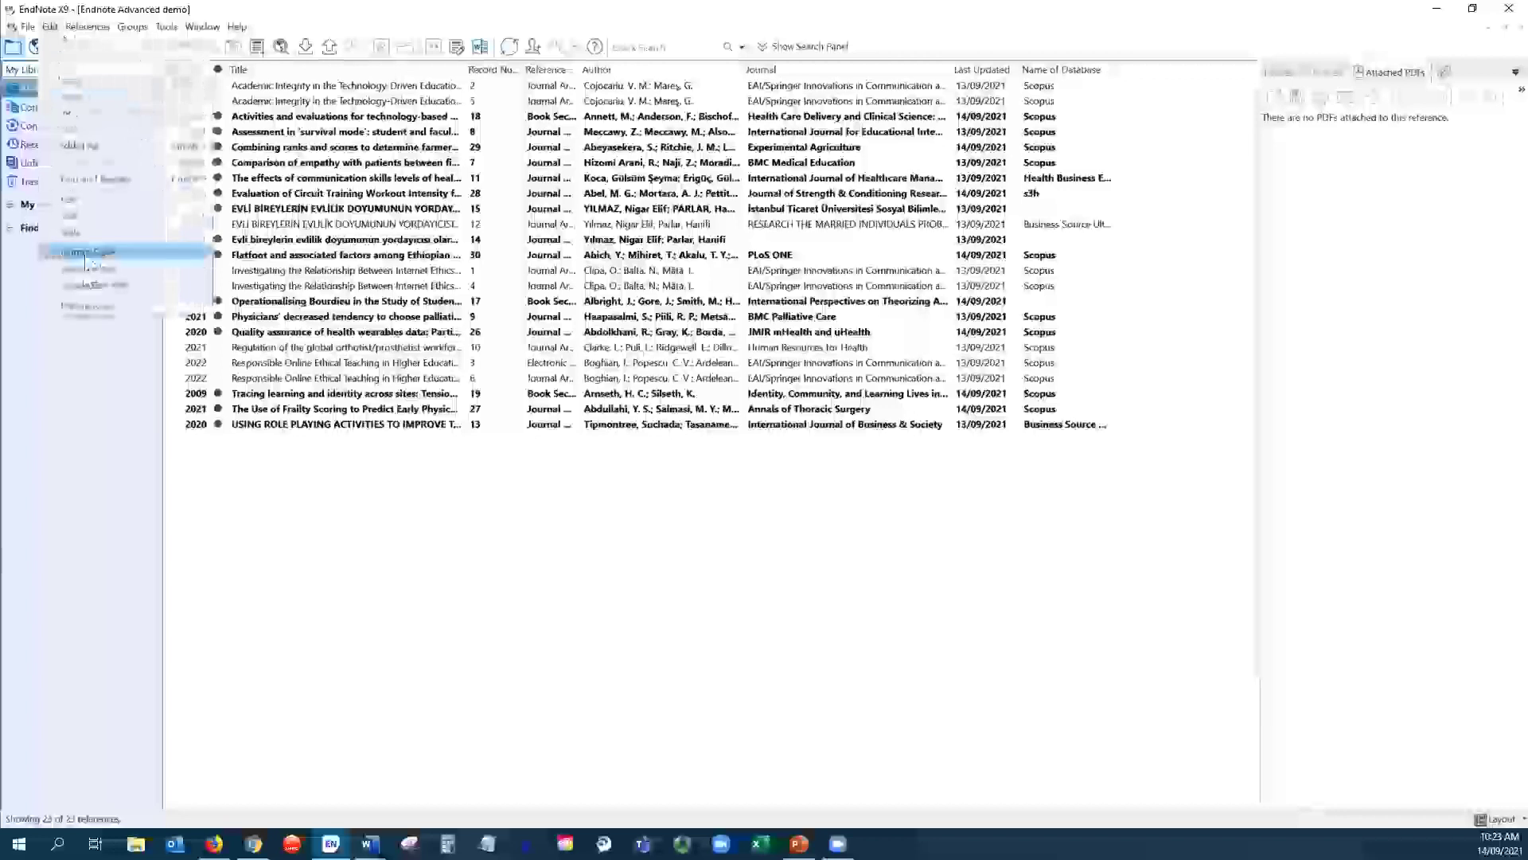
left_click(83, 308)
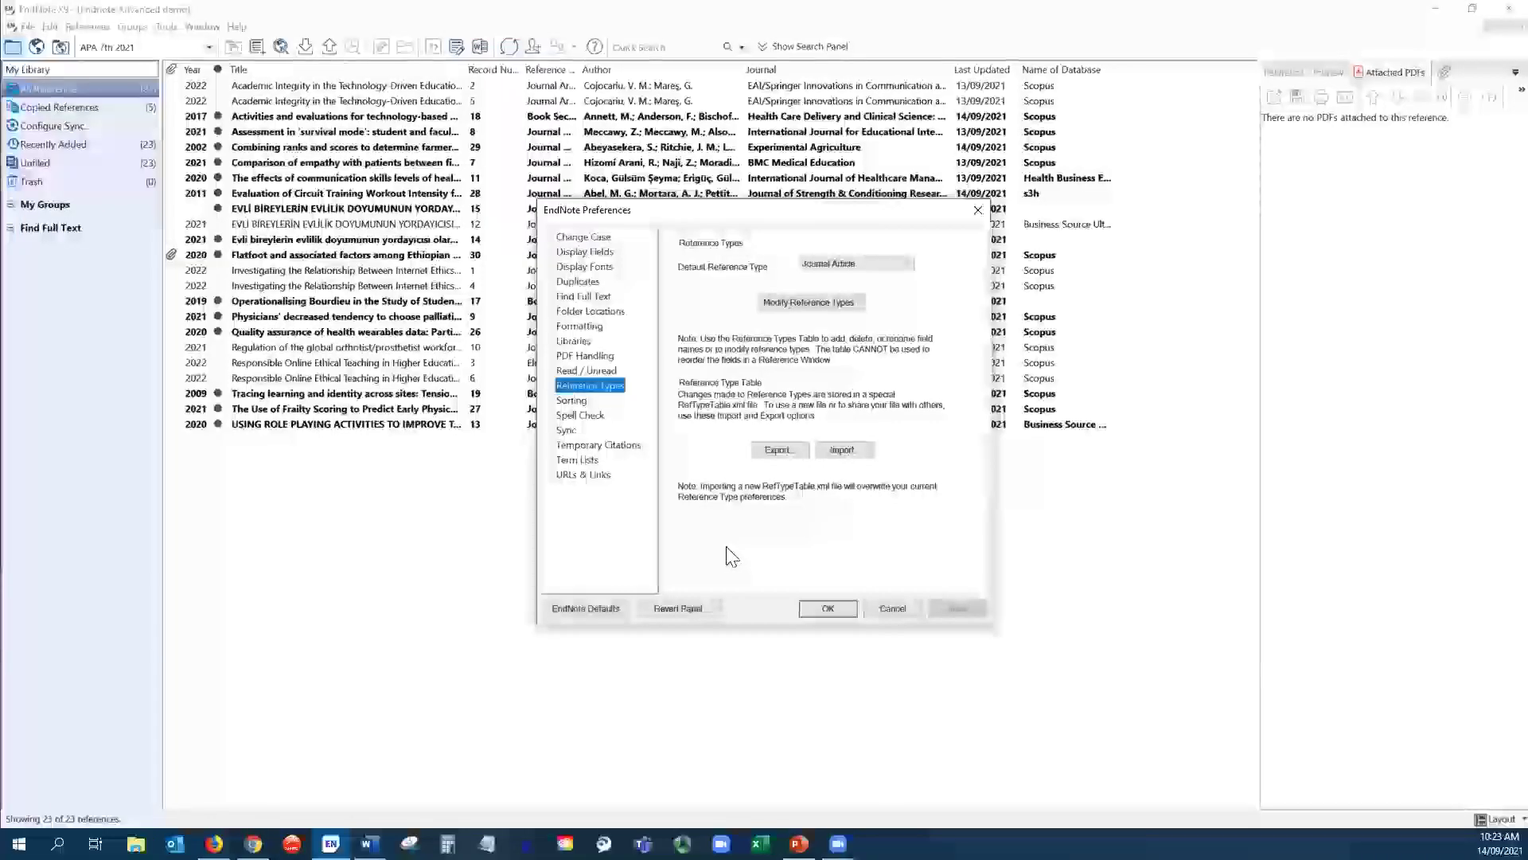
left_click(583, 282)
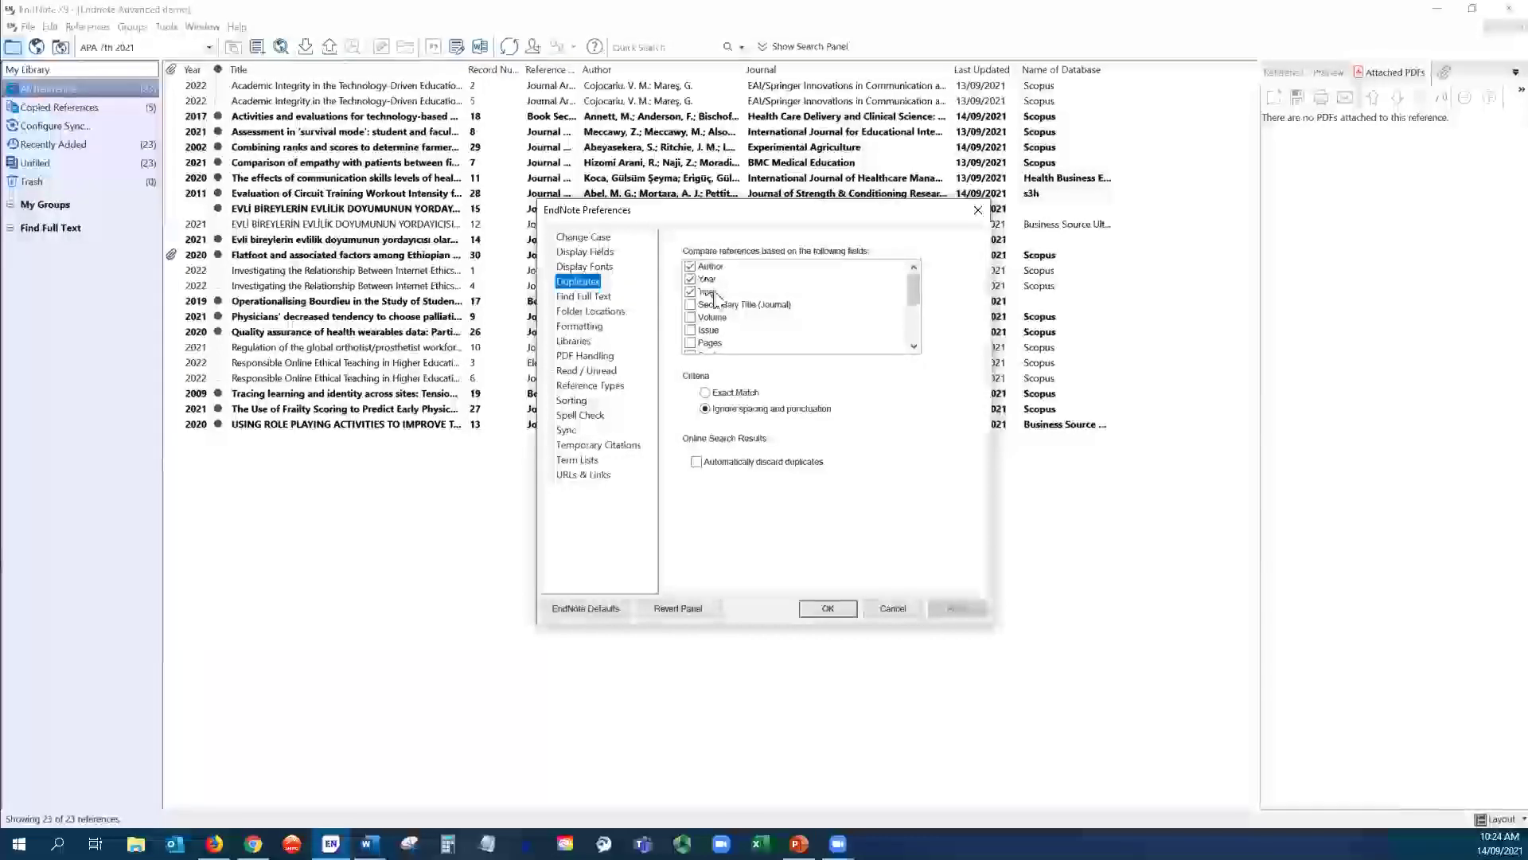
left_click(844, 611)
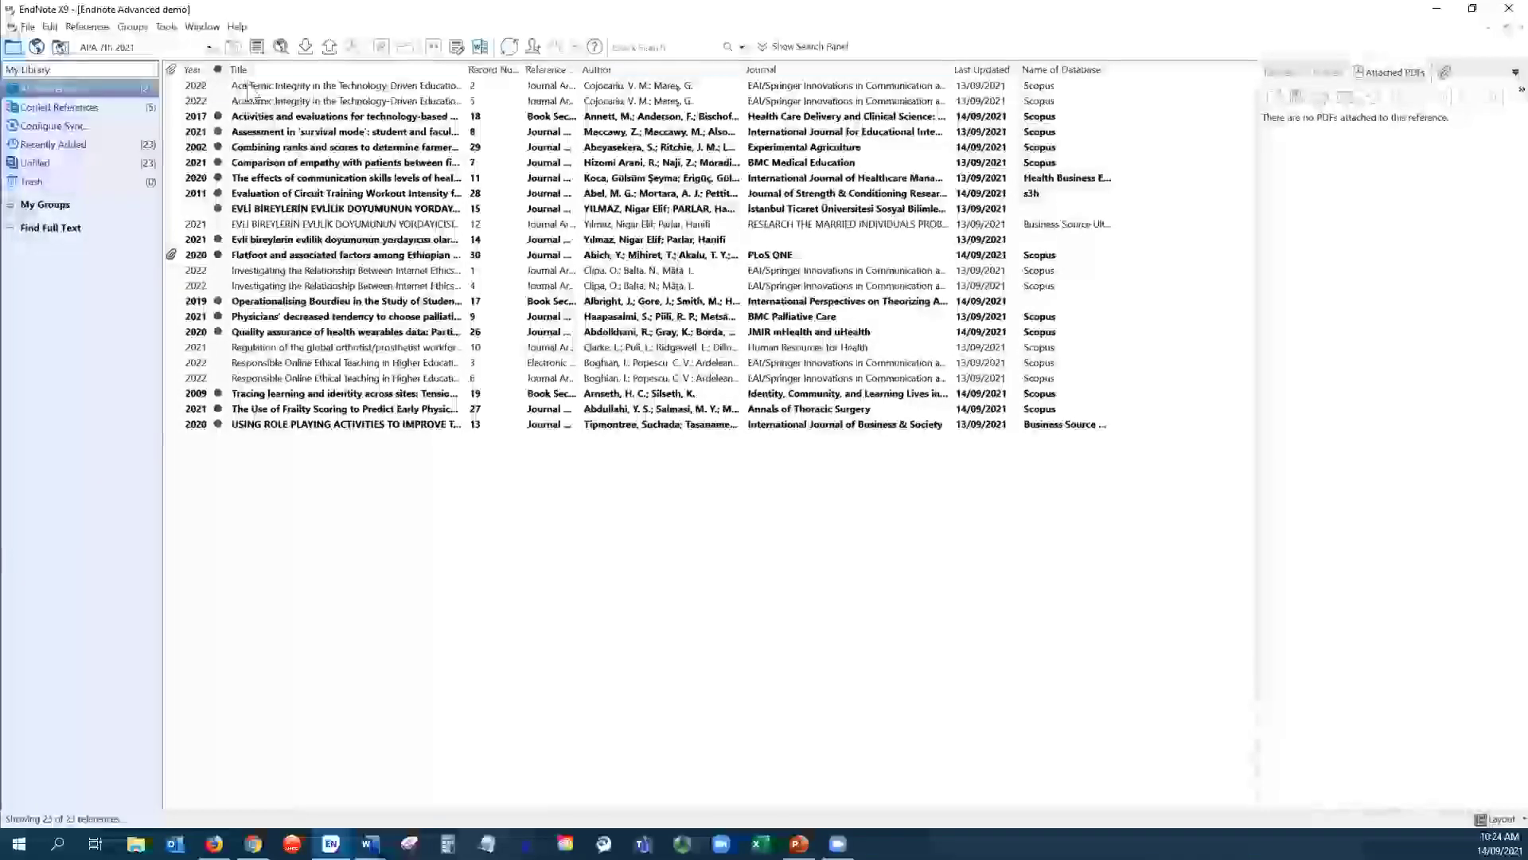
- Select all references and run Find Duplicates to compare the matching records
left_click(248, 88)
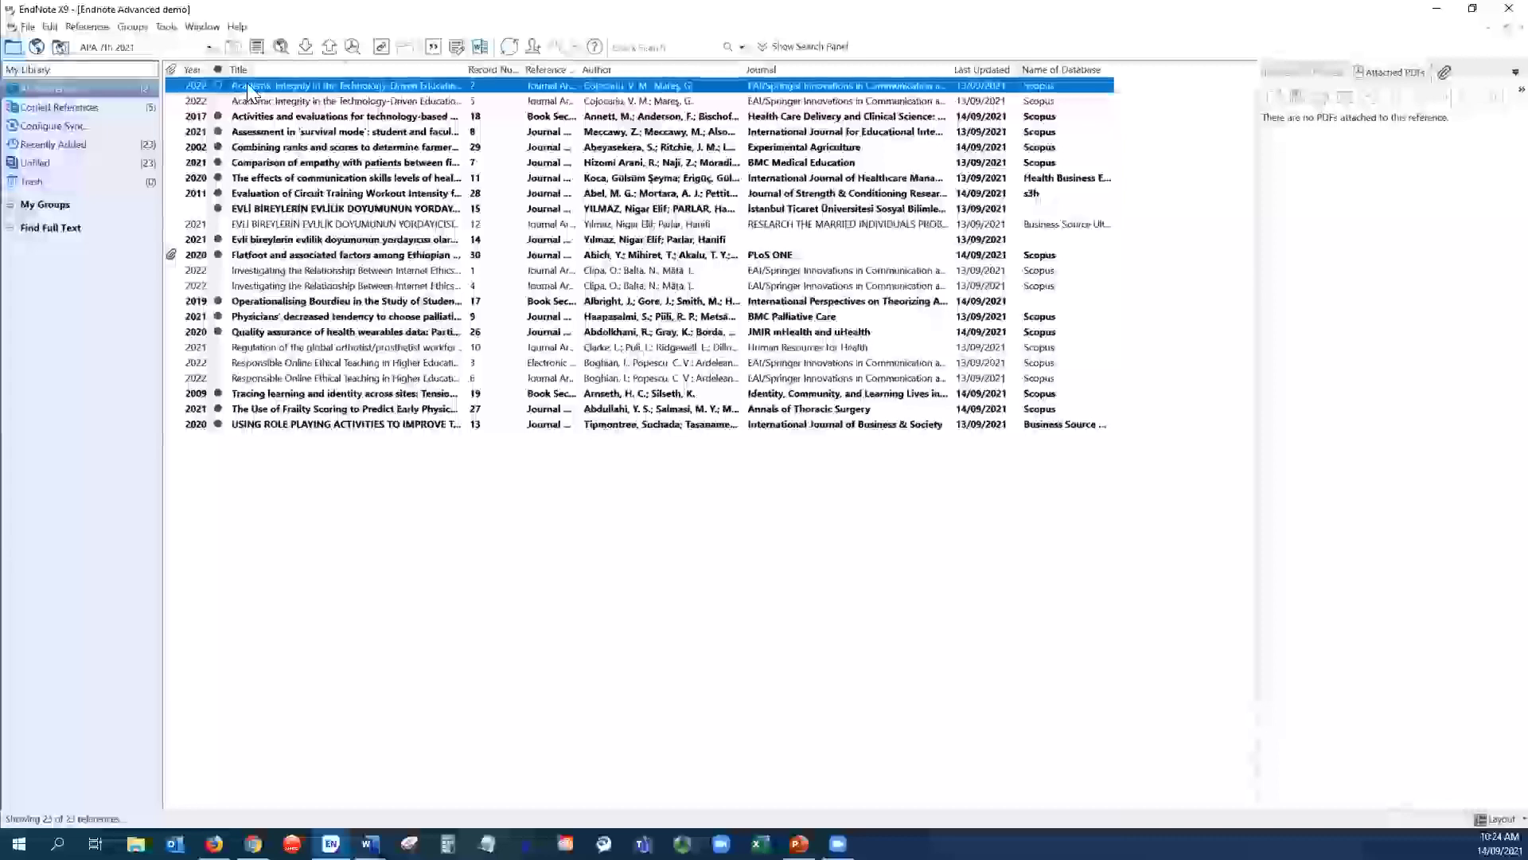
key("ctrl+a")
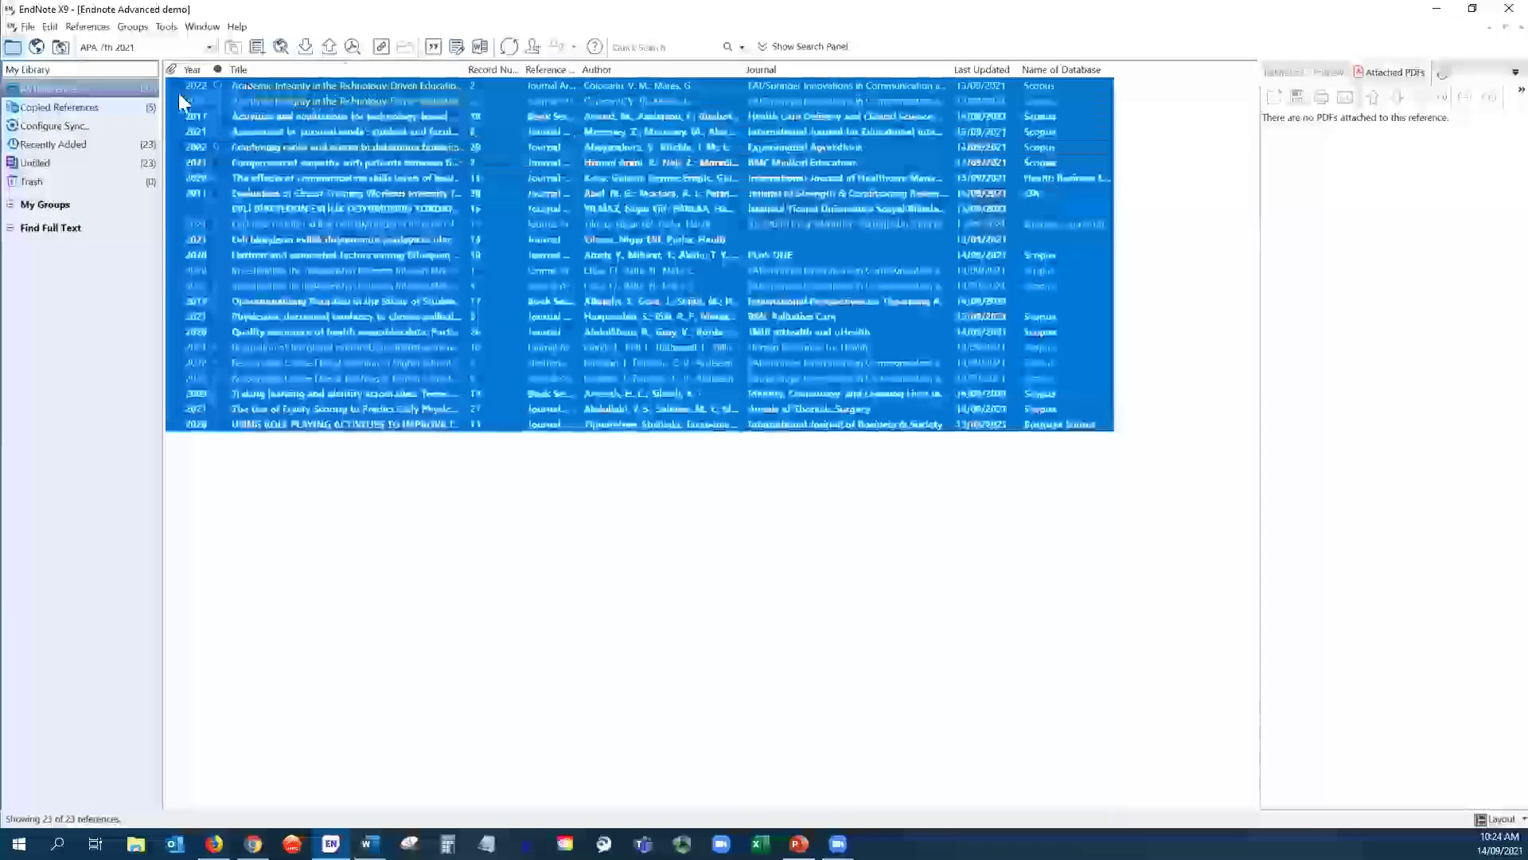
left_click(75, 25)
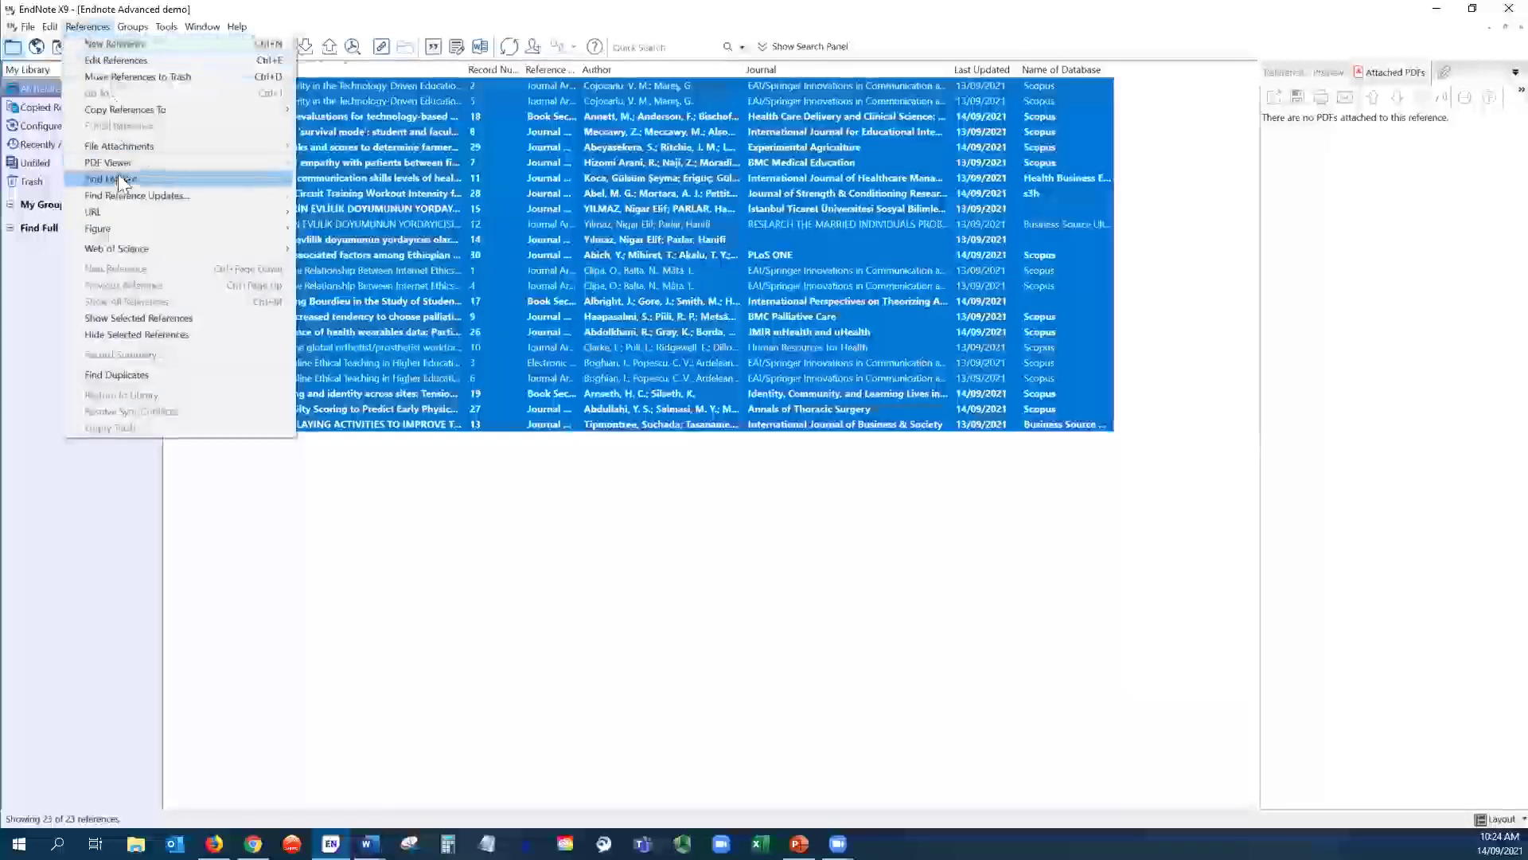
left_click(111, 376)
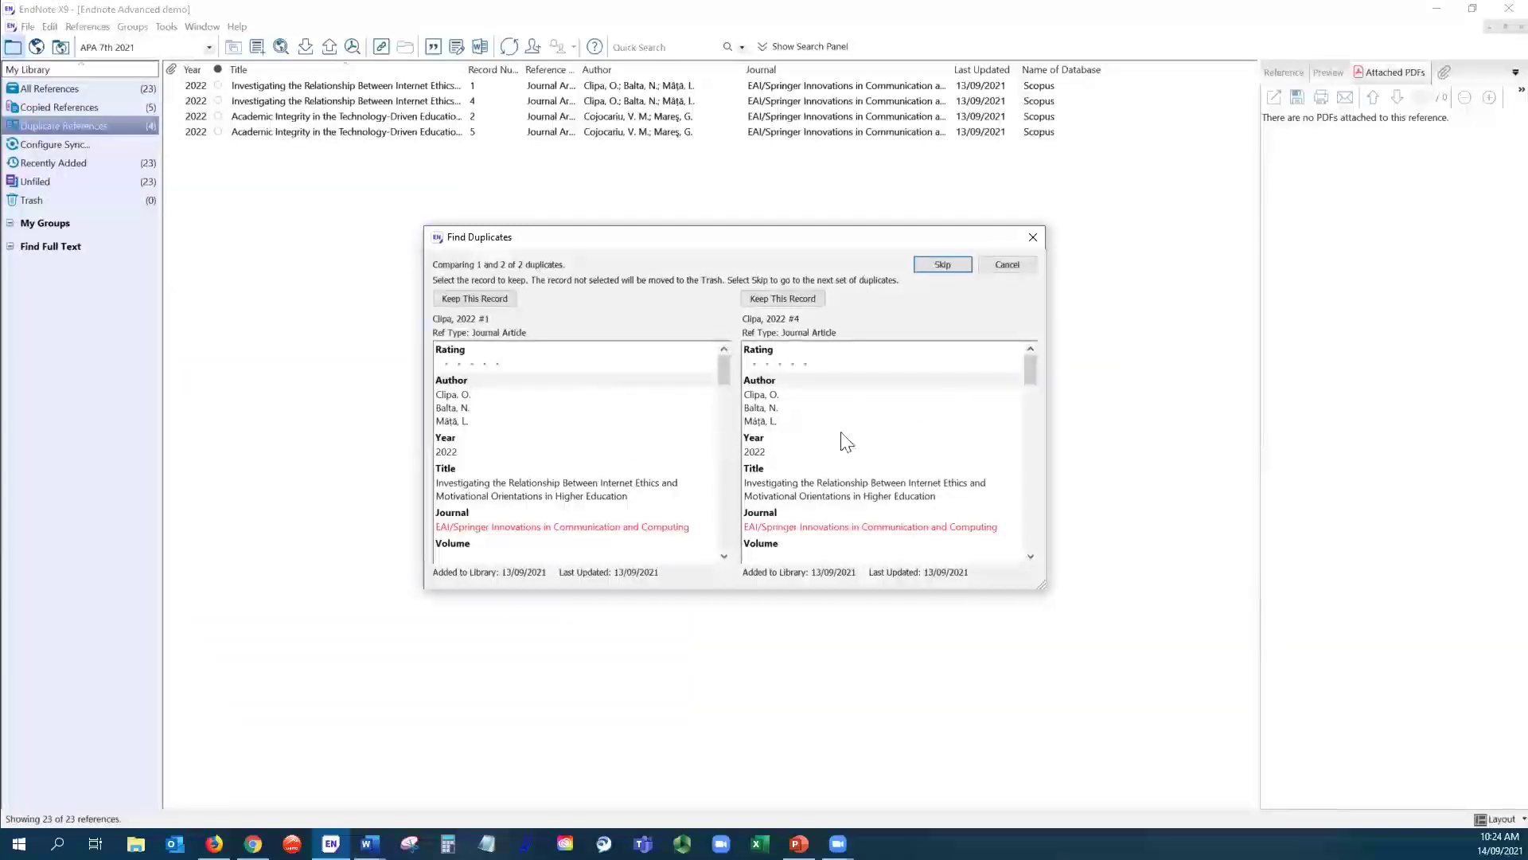
scroll(936, 441, "down", 4)
scroll(934, 445, "down", 6)
scroll(918, 459, "down", 5)
scroll(912, 457, "up", 6)
scroll(918, 459, "up", 8)
- Keep record 1, stop the comparison, and trash duplicate record 5, leaving 21 references
left_click(489, 298)
scroll(963, 402, "down", 4)
scroll(947, 425, "down", 2)
scroll(947, 426, "up", 6)
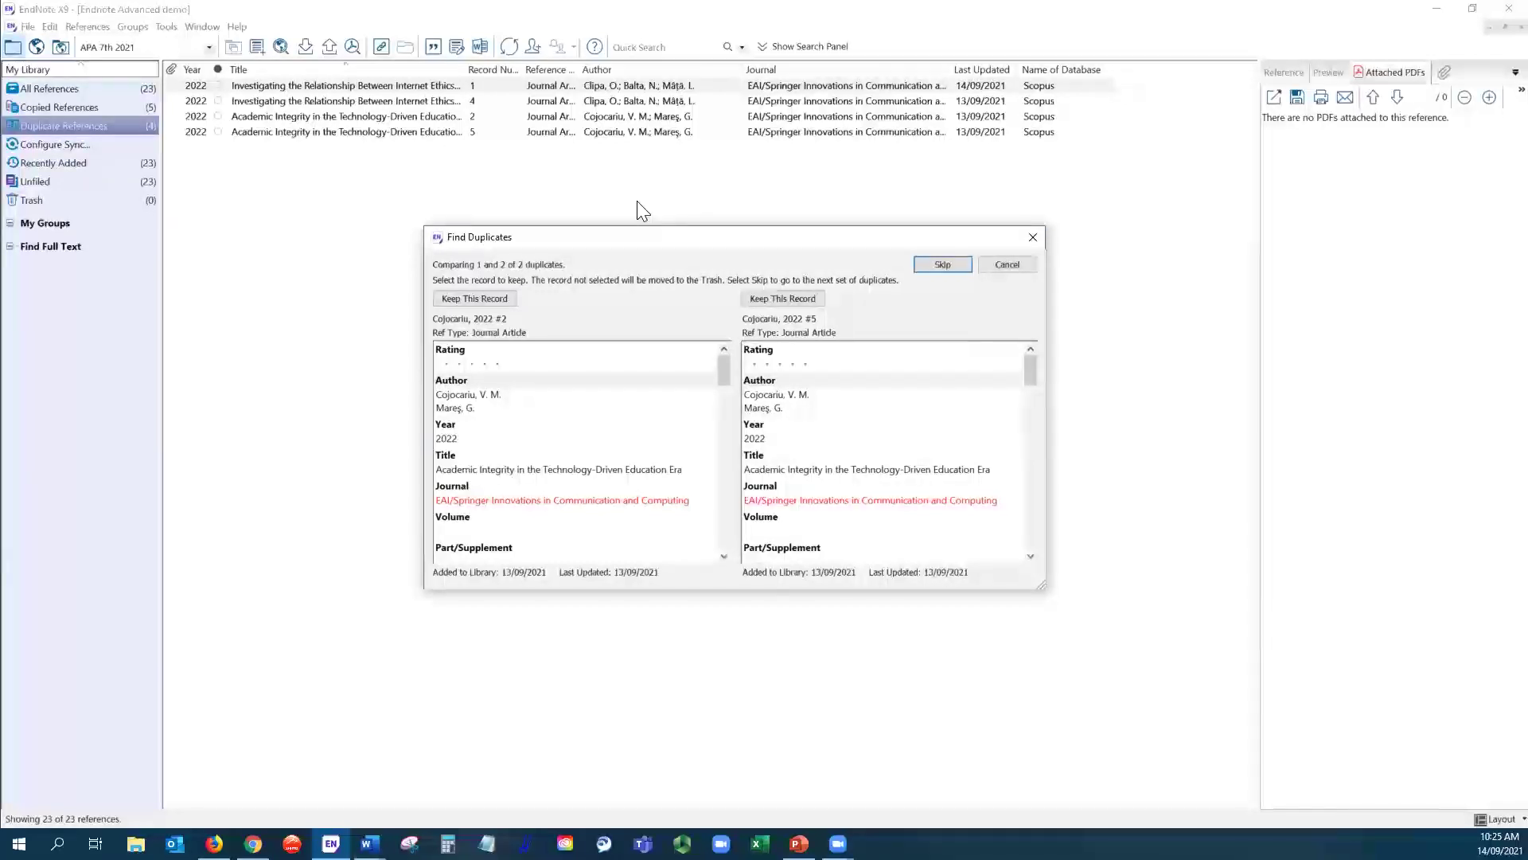
left_click(1008, 264)
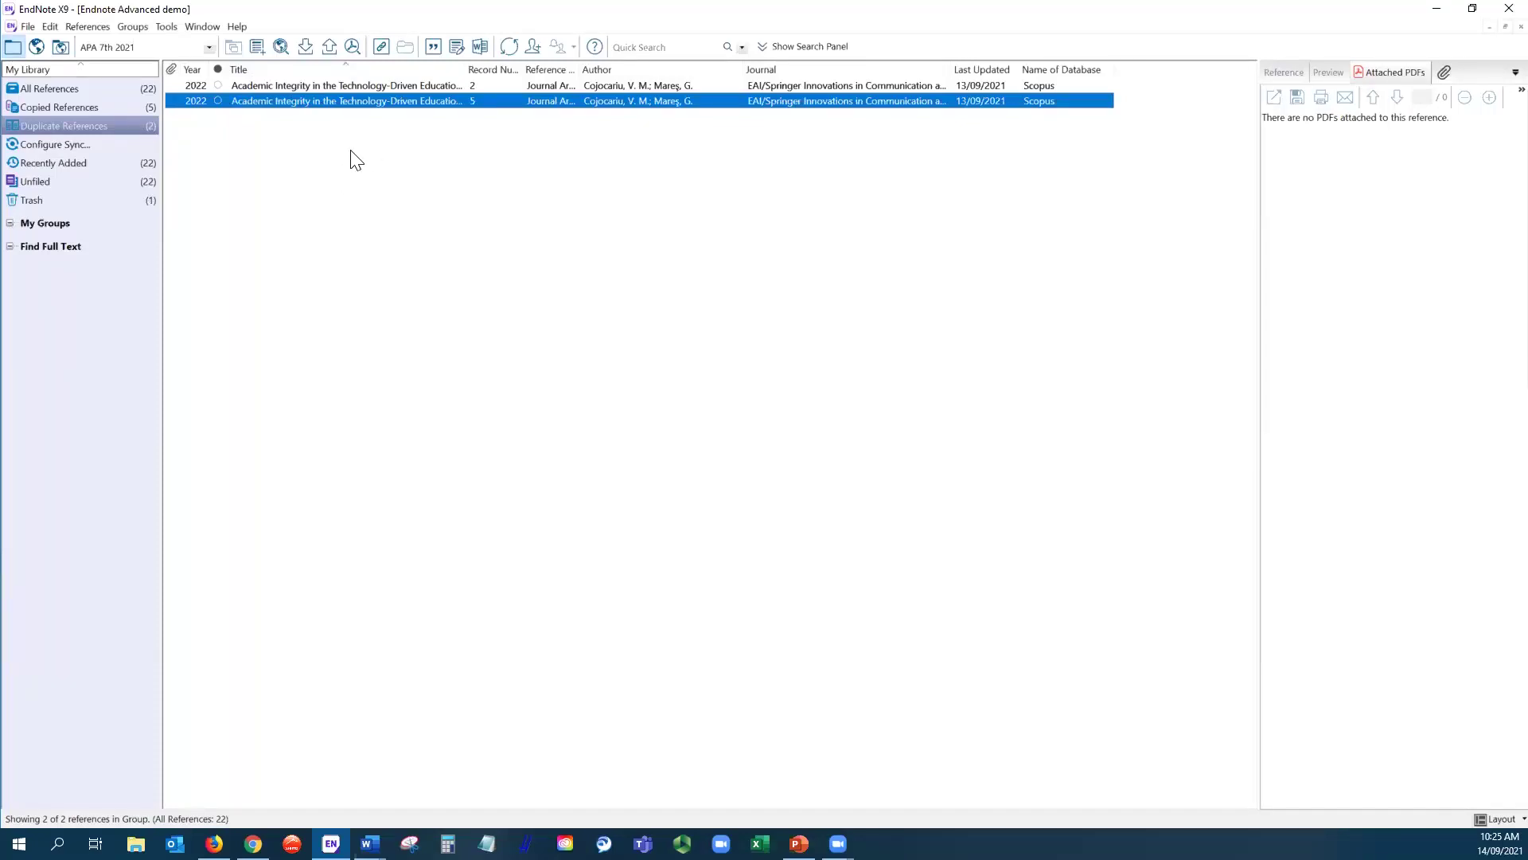
key("Delete")
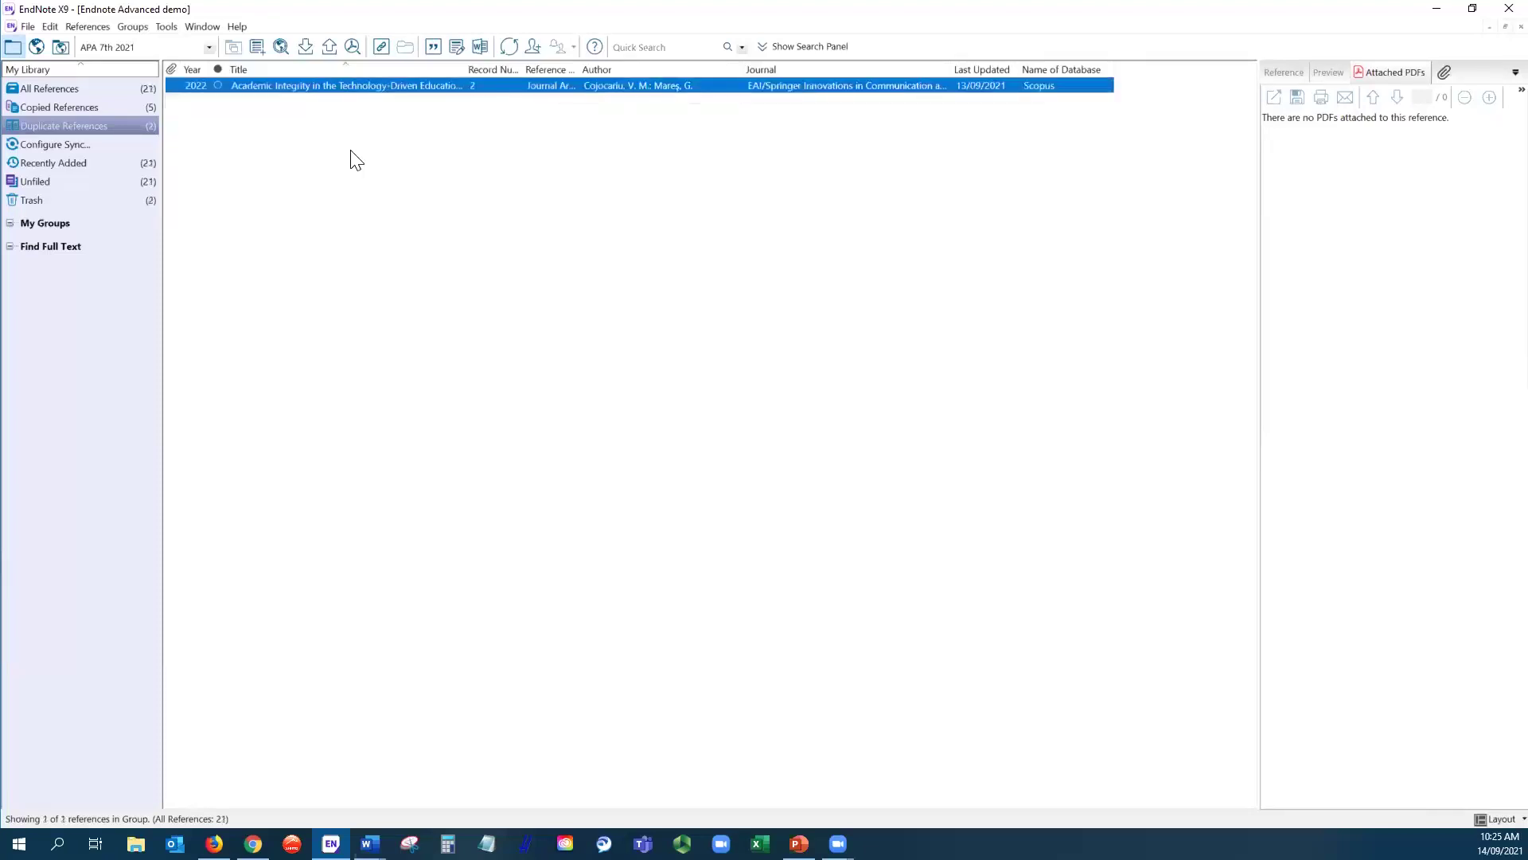
left_click(355, 162)
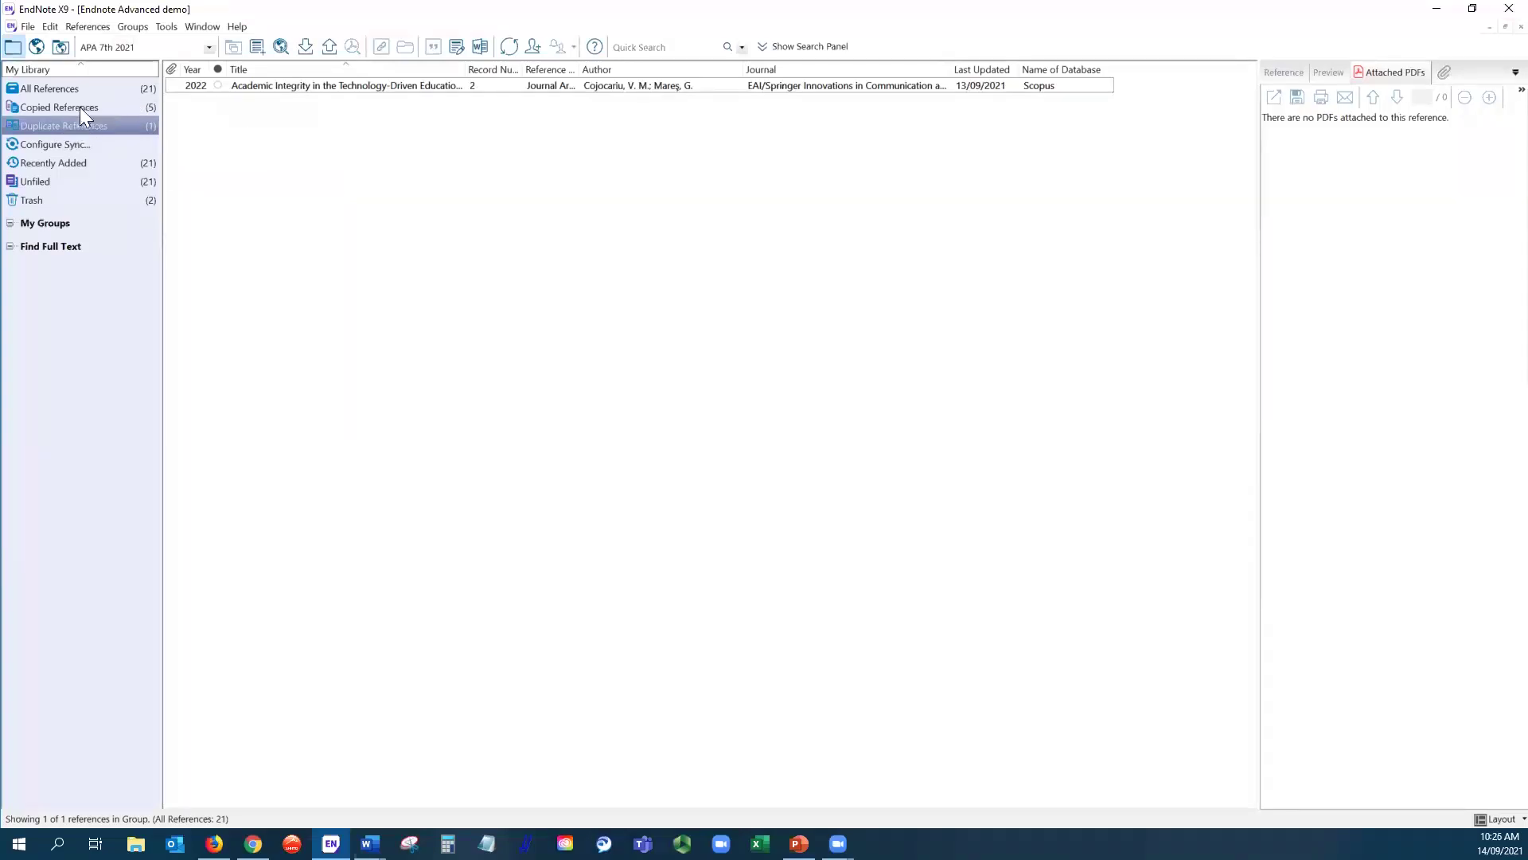
- Show all 21 references in ascending title order and widen the Reference Type column
left_click(88, 88)
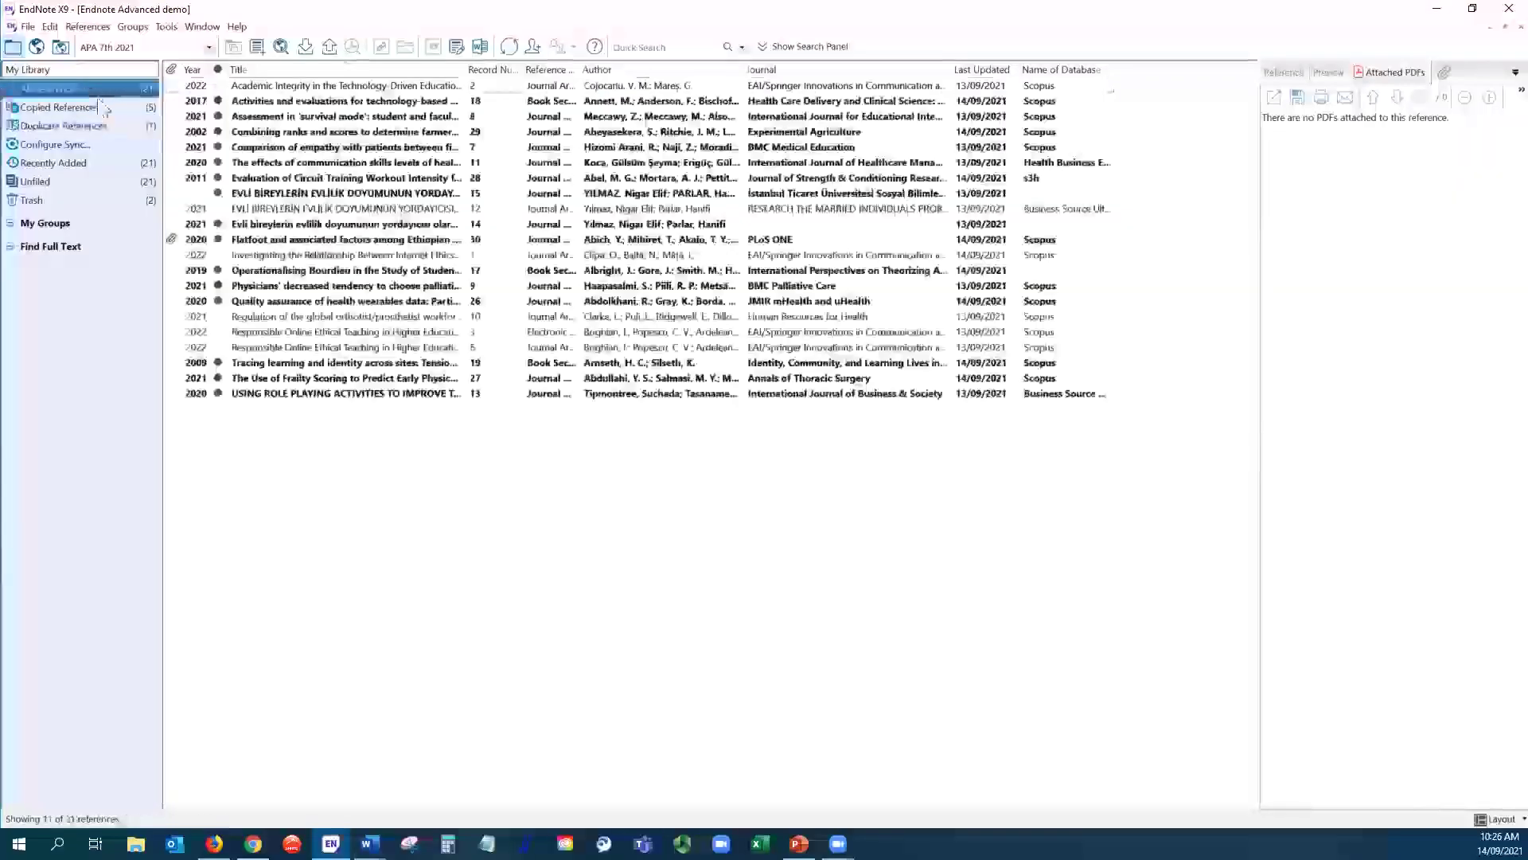
left_click(307, 71)
left_click(307, 72)
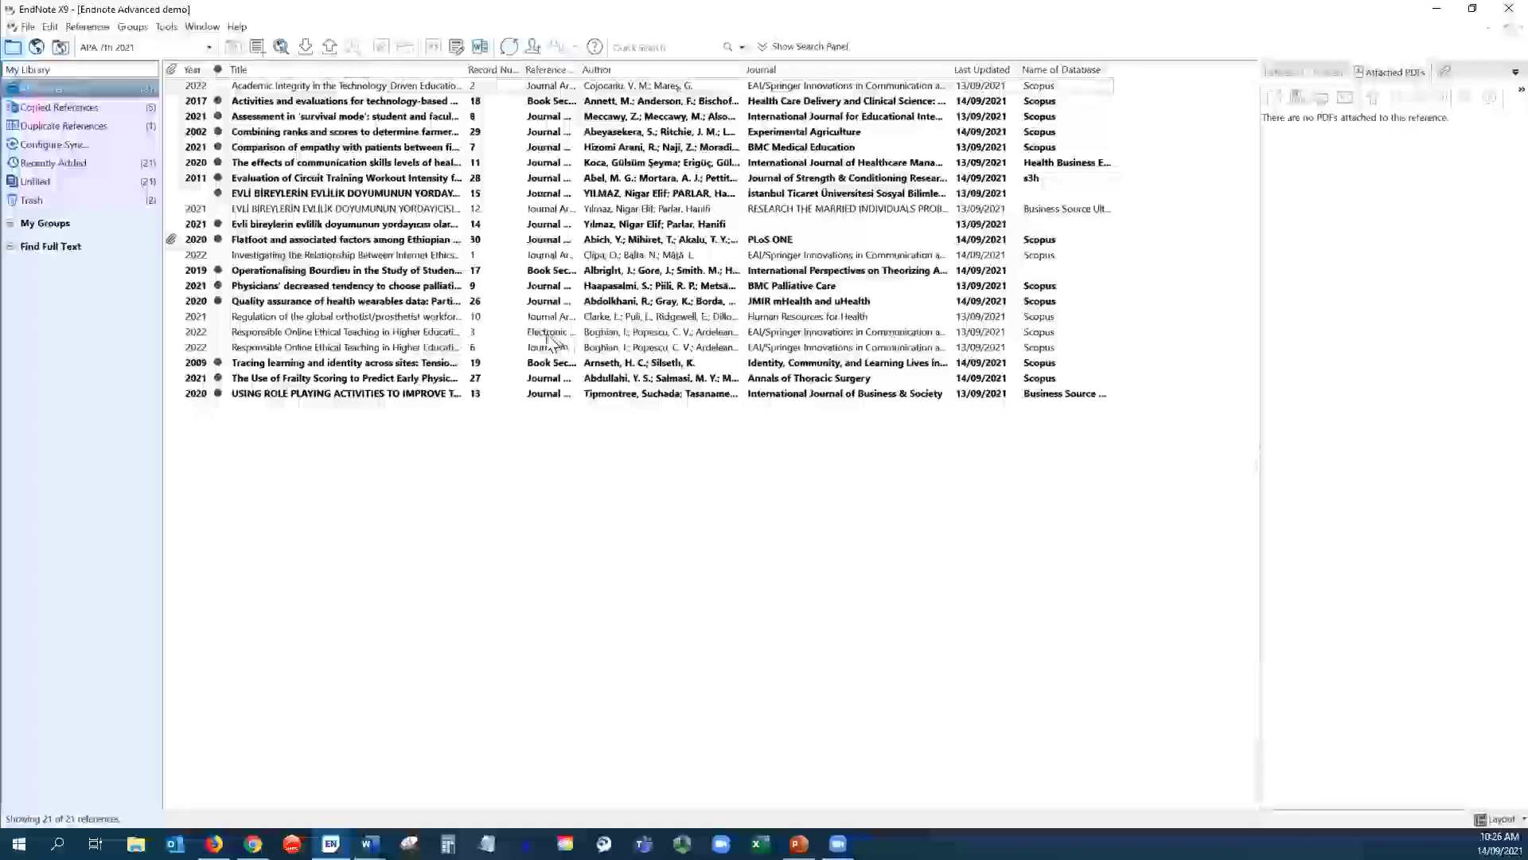
left_click_drag(581, 69, 647, 69)
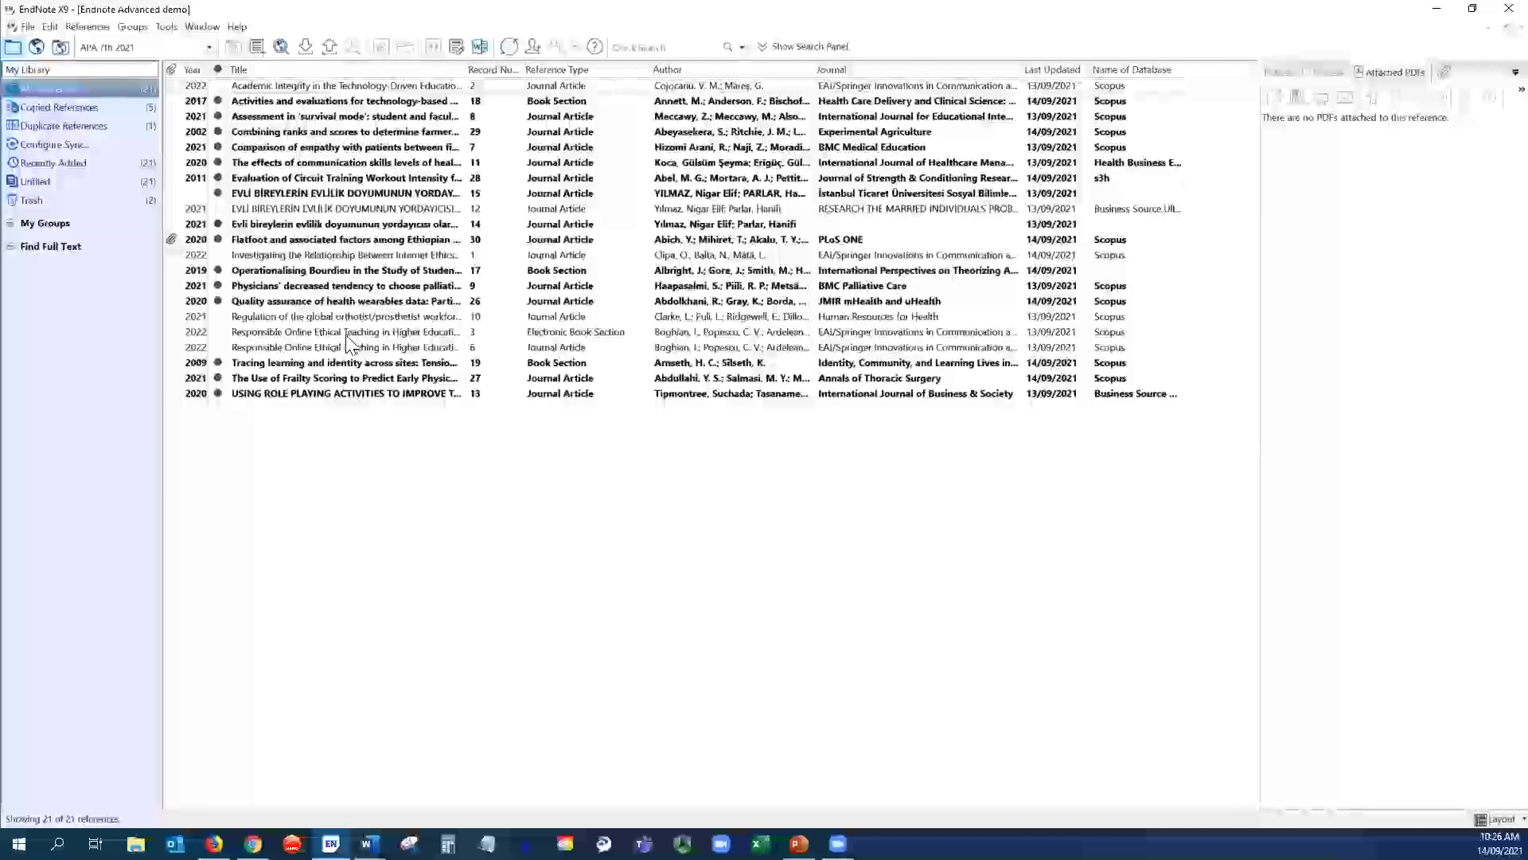
- Move the 2022 Electronic Book Section duplicate to Trash and list the remaining 20 references
left_click(348, 333)
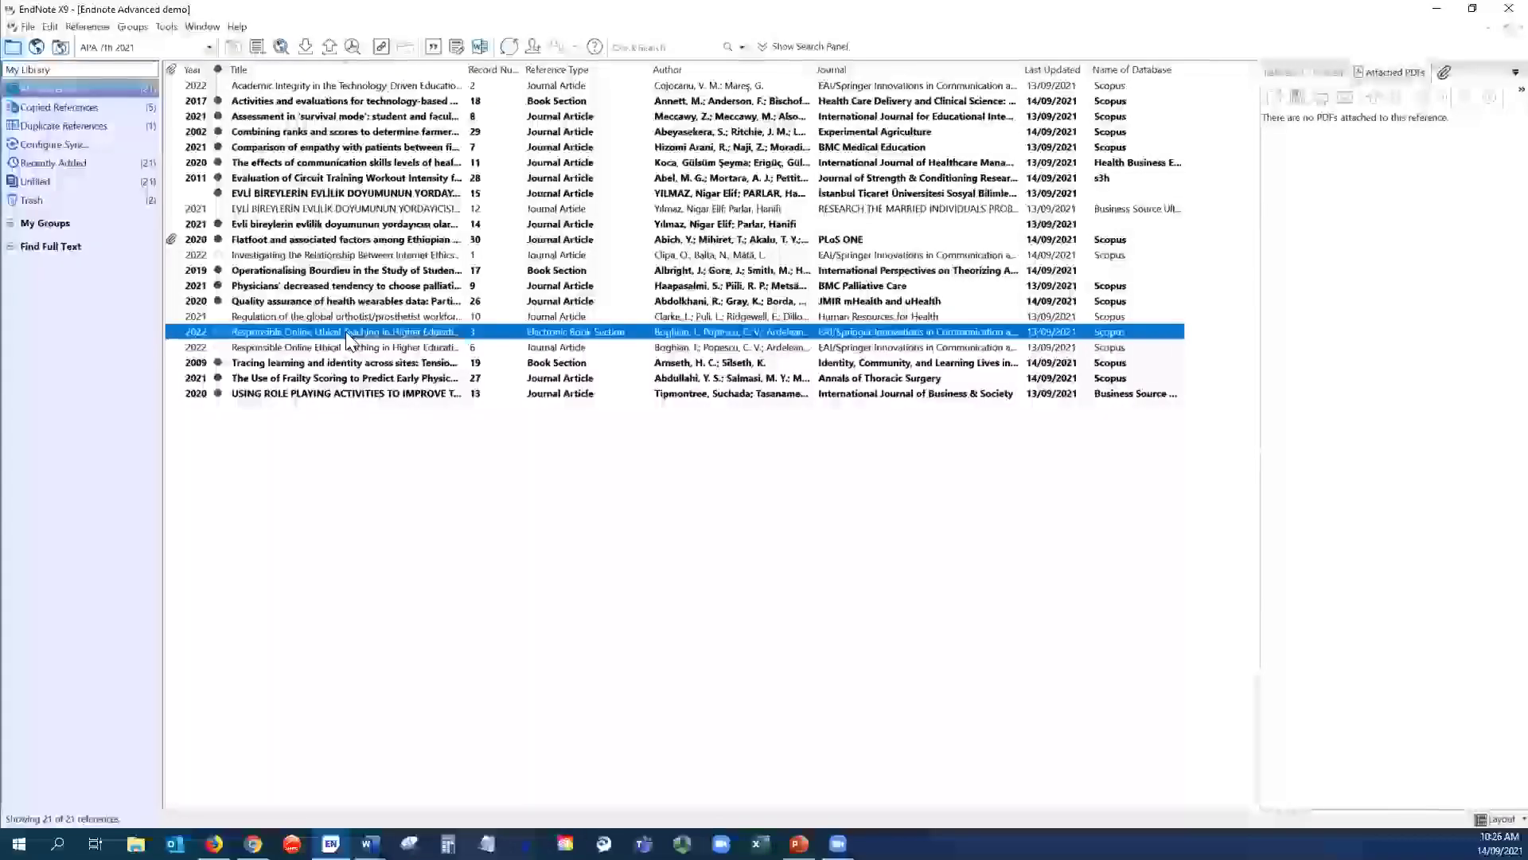
key("Delete")
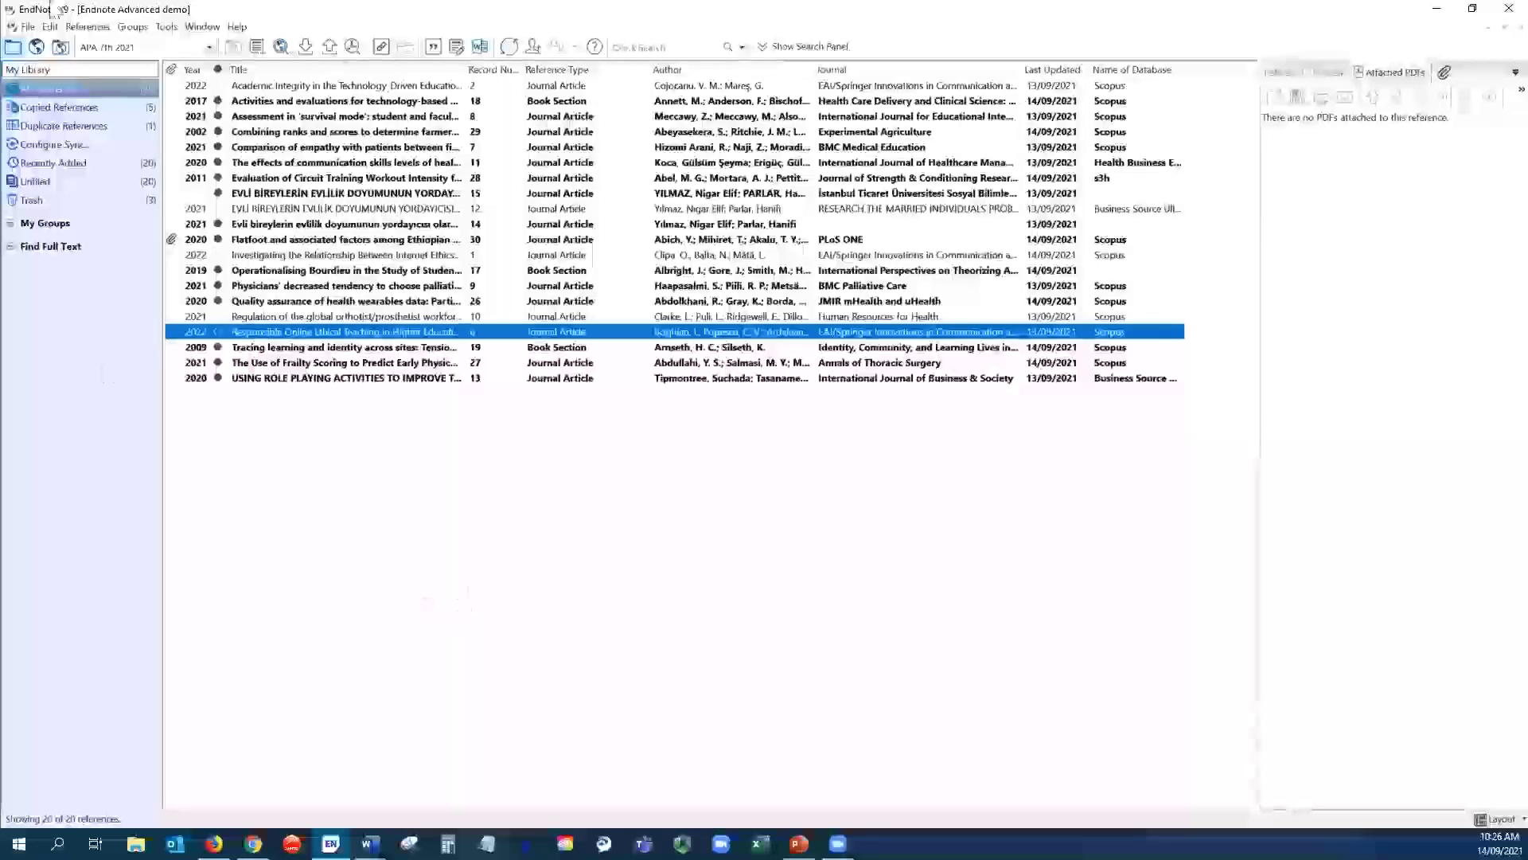
left_click(87, 27)
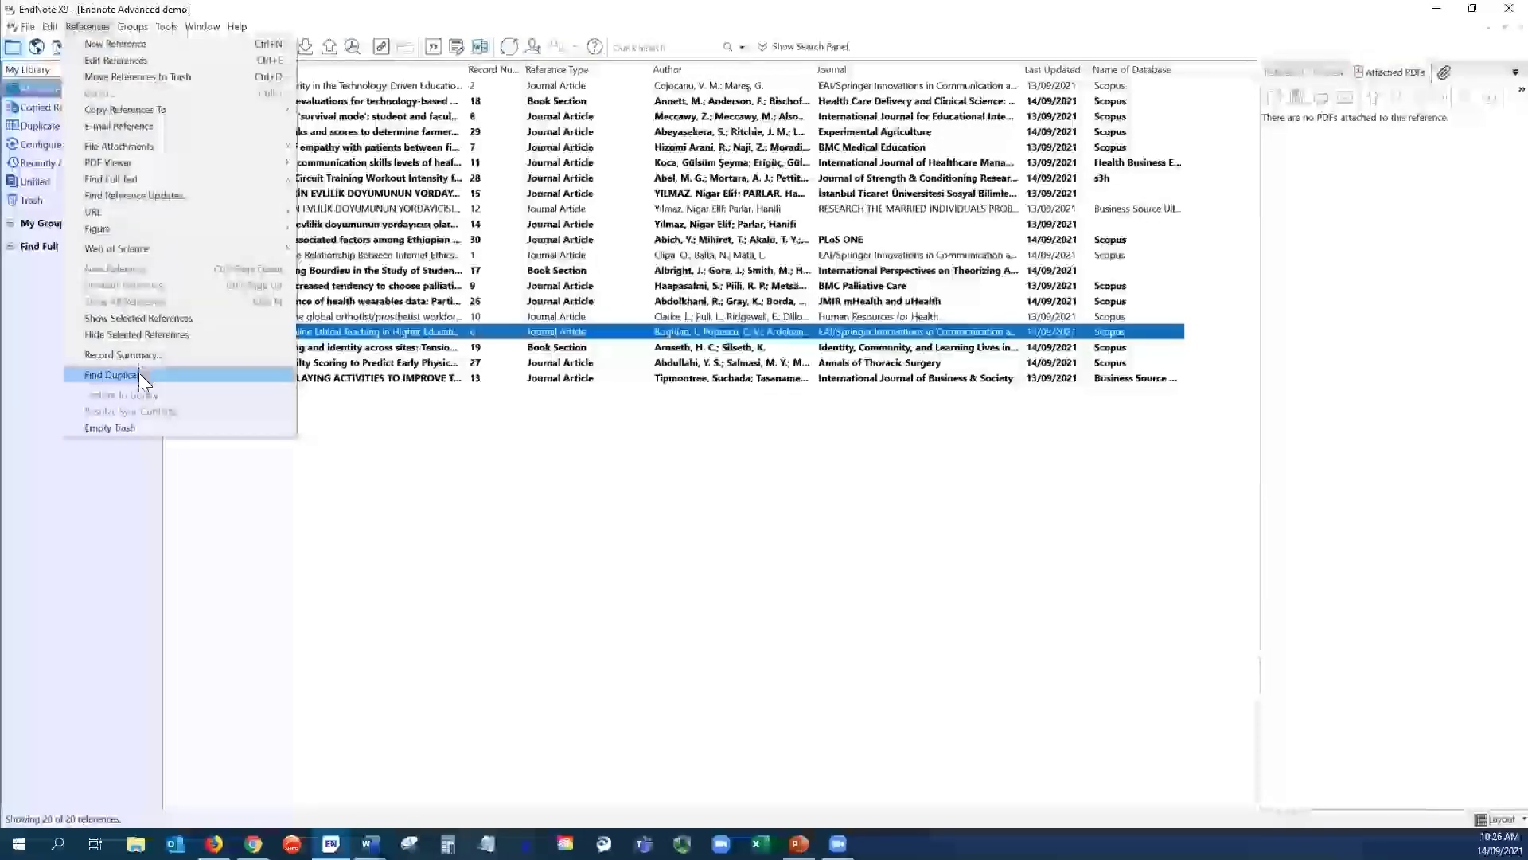
left_click(437, 481)
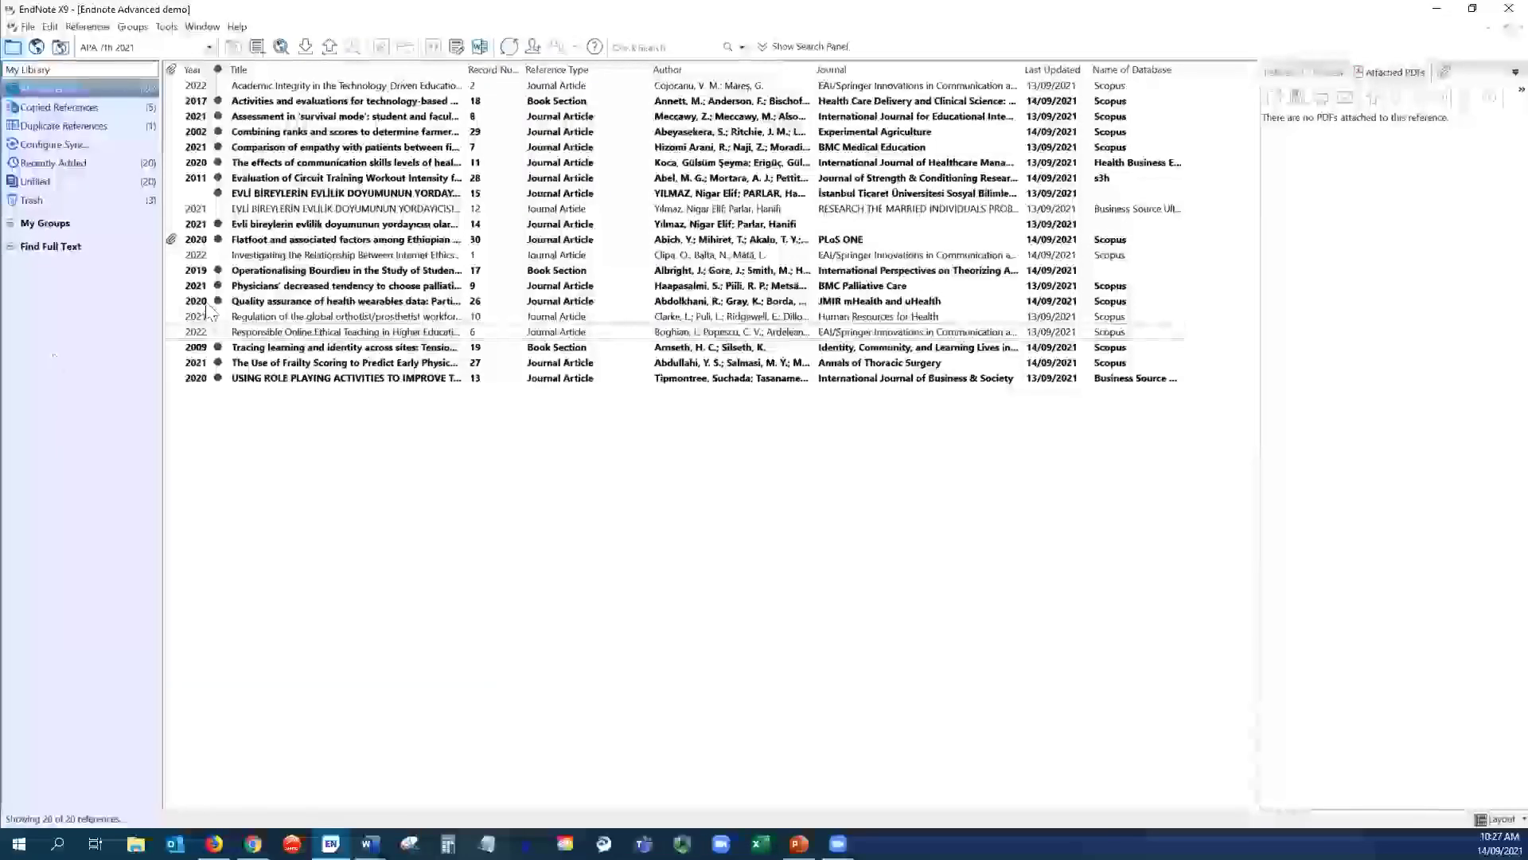
left_click(58, 86)
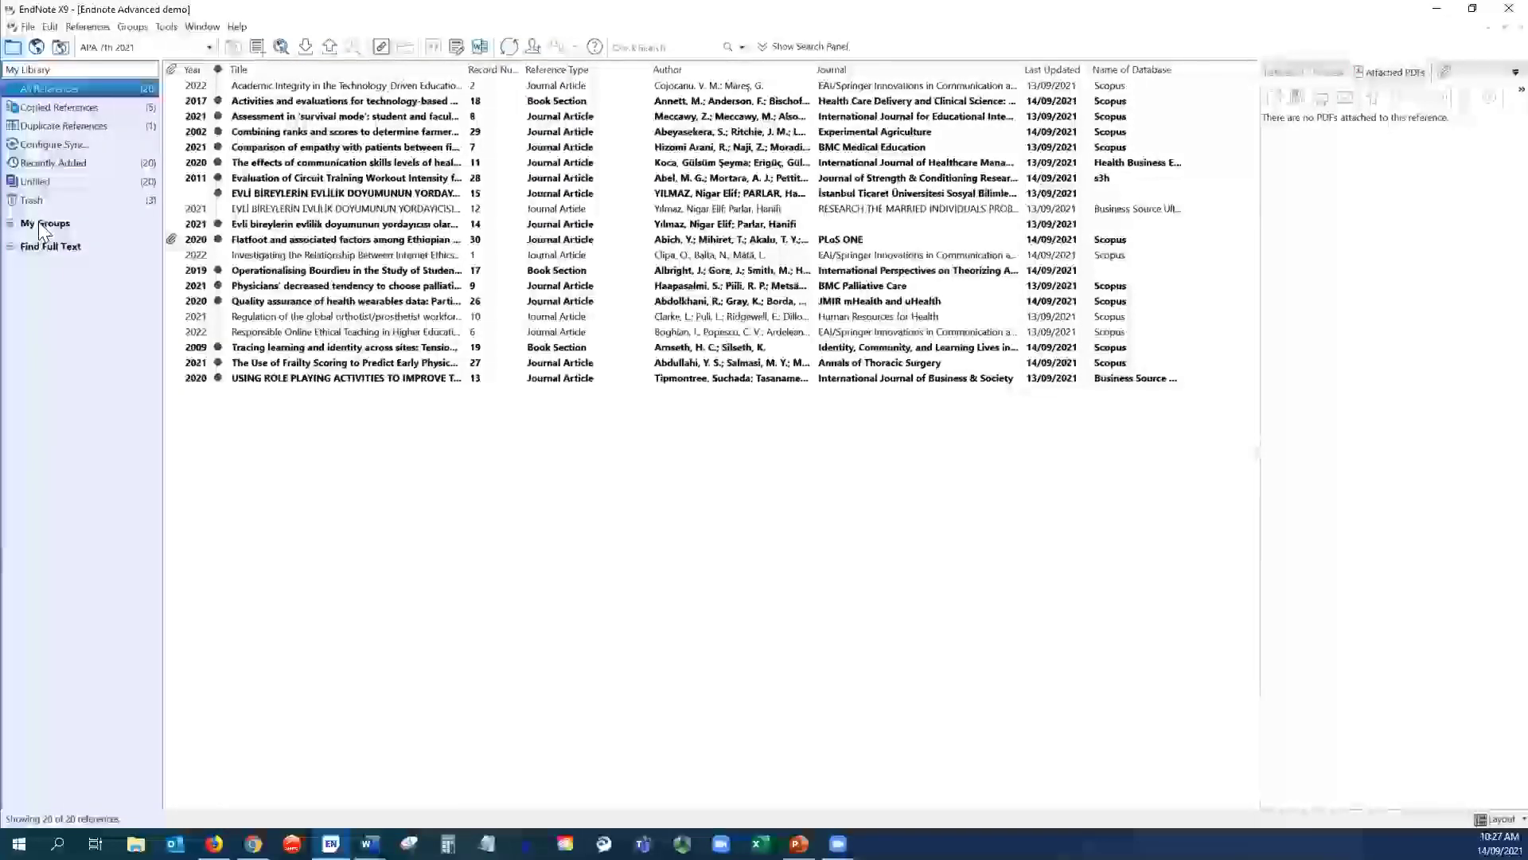
right_click(40, 226)
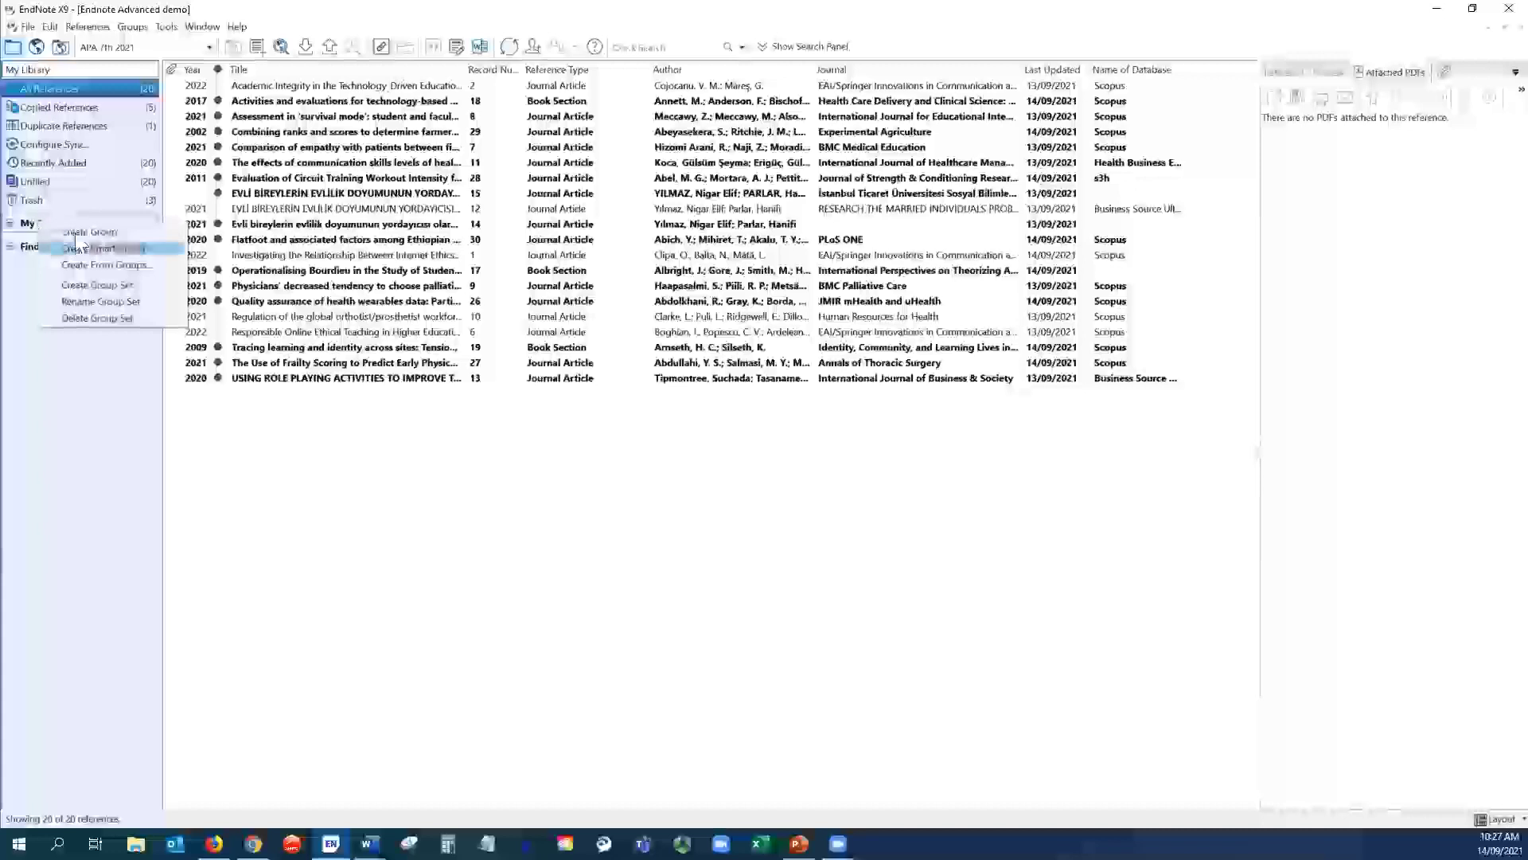
- Add two empty New Group entries under My Groups
left_click(82, 232)
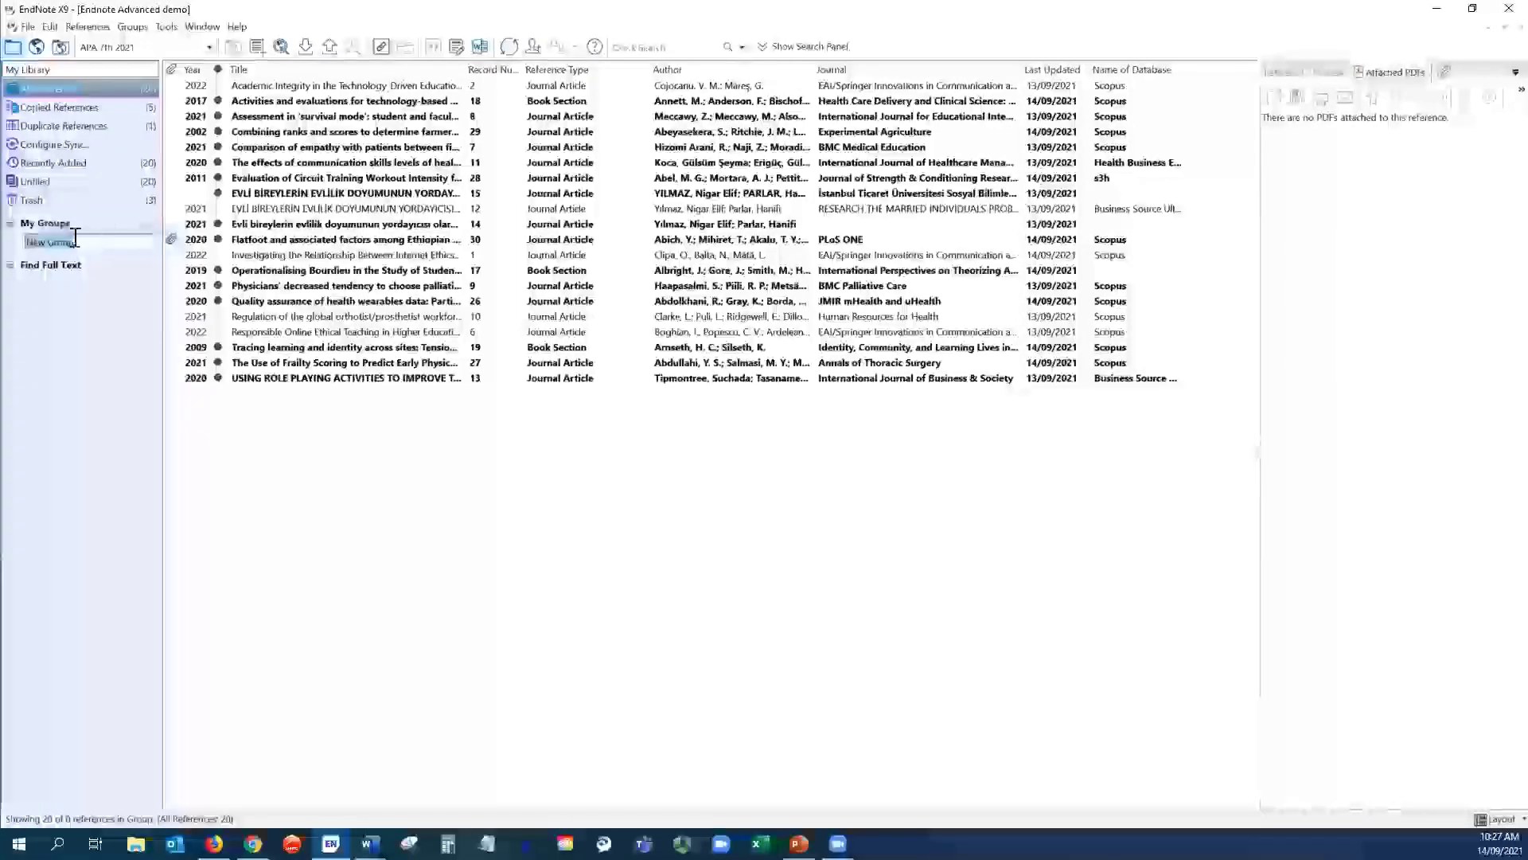
right_click(53, 228)
left_click(84, 237)
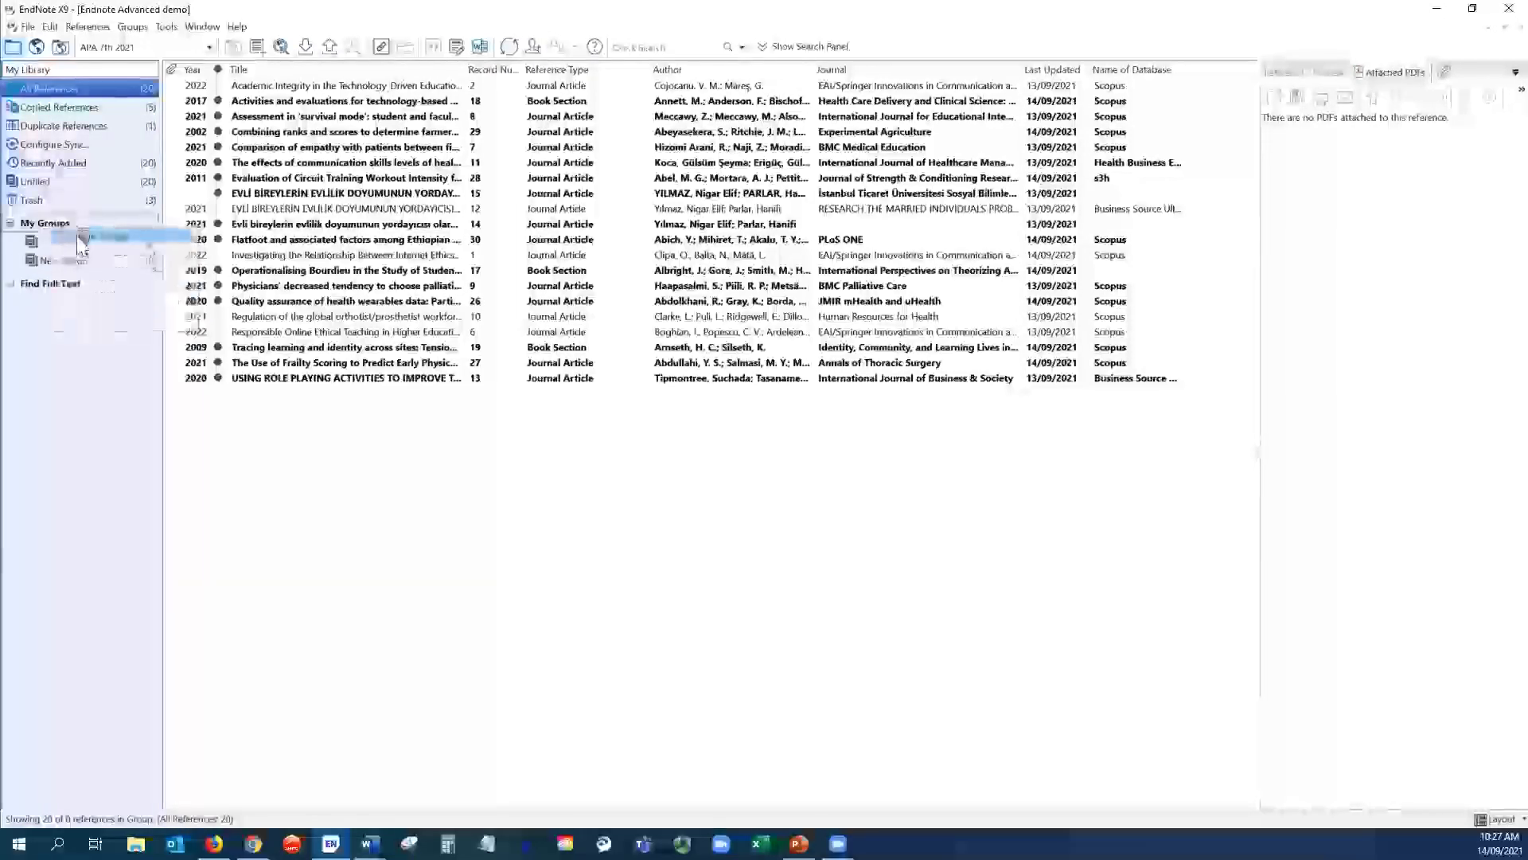
key("Return")
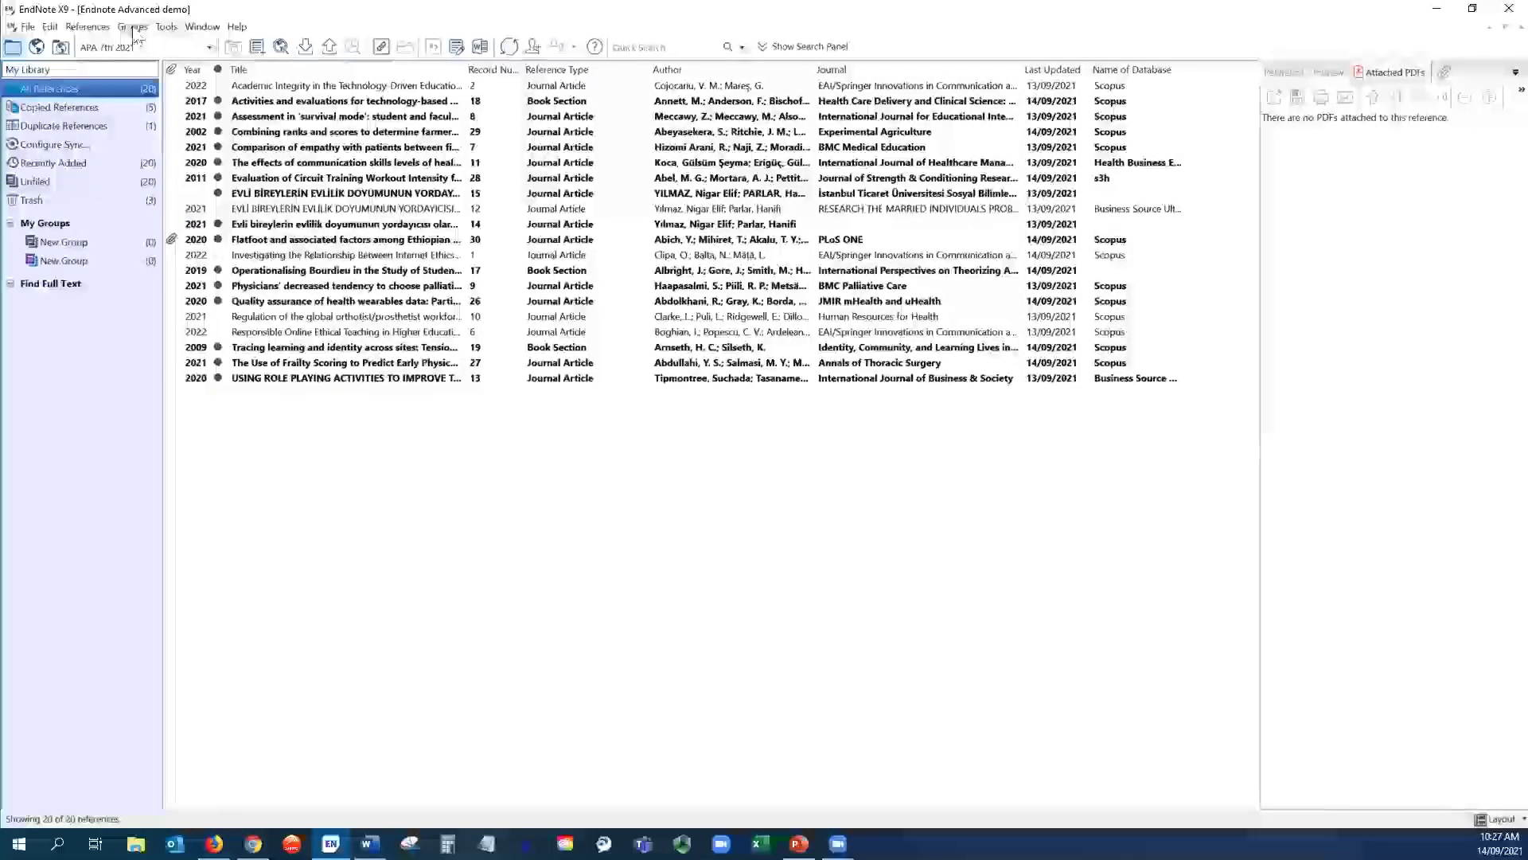
- Create two group sets named 'Chapter 1' and 'Assignment 1'
left_click(132, 28)
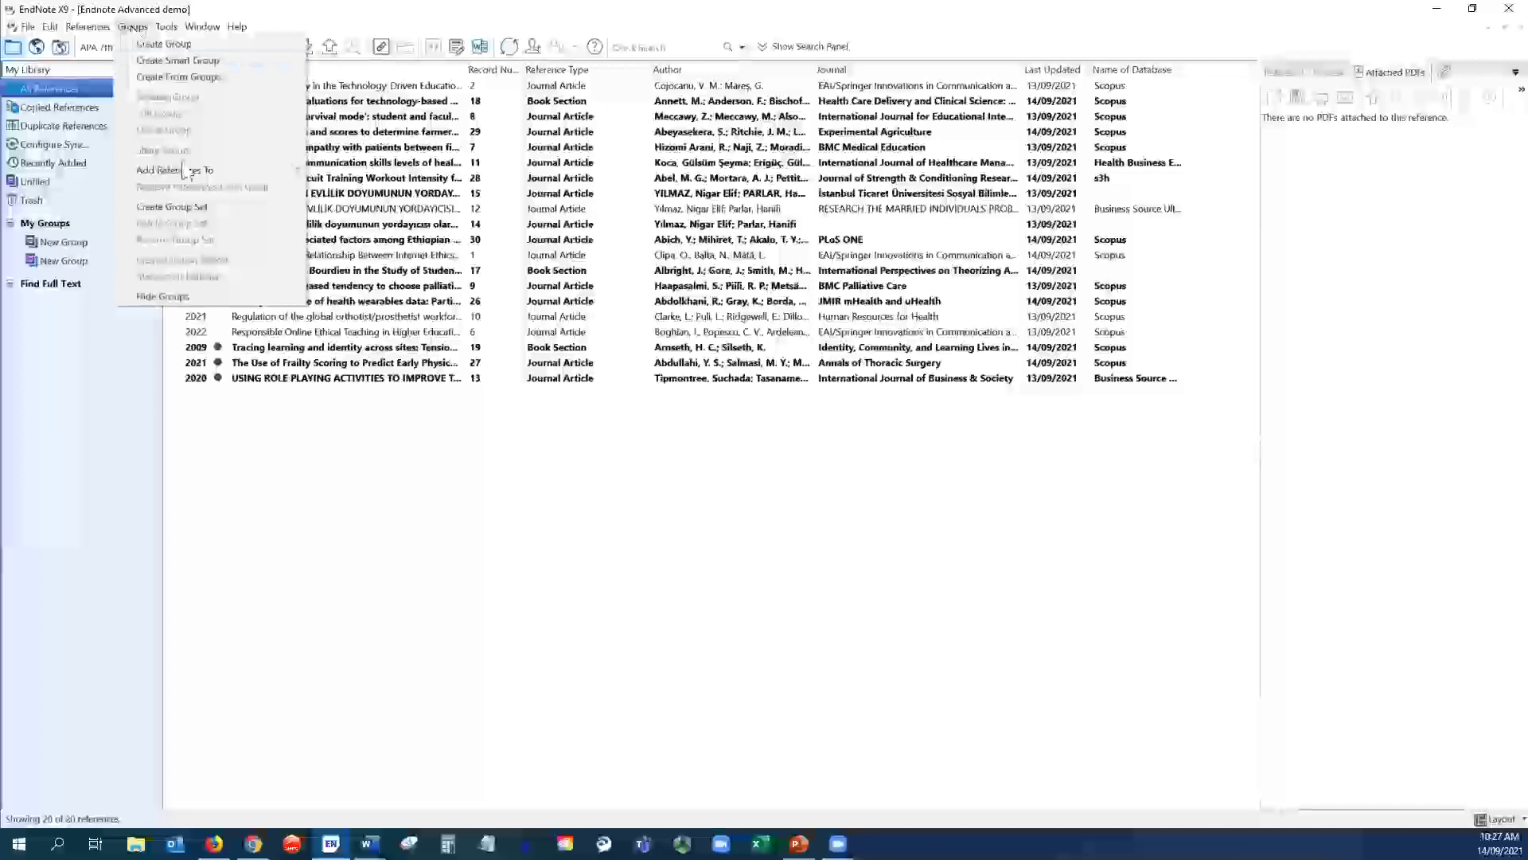
left_click(171, 207)
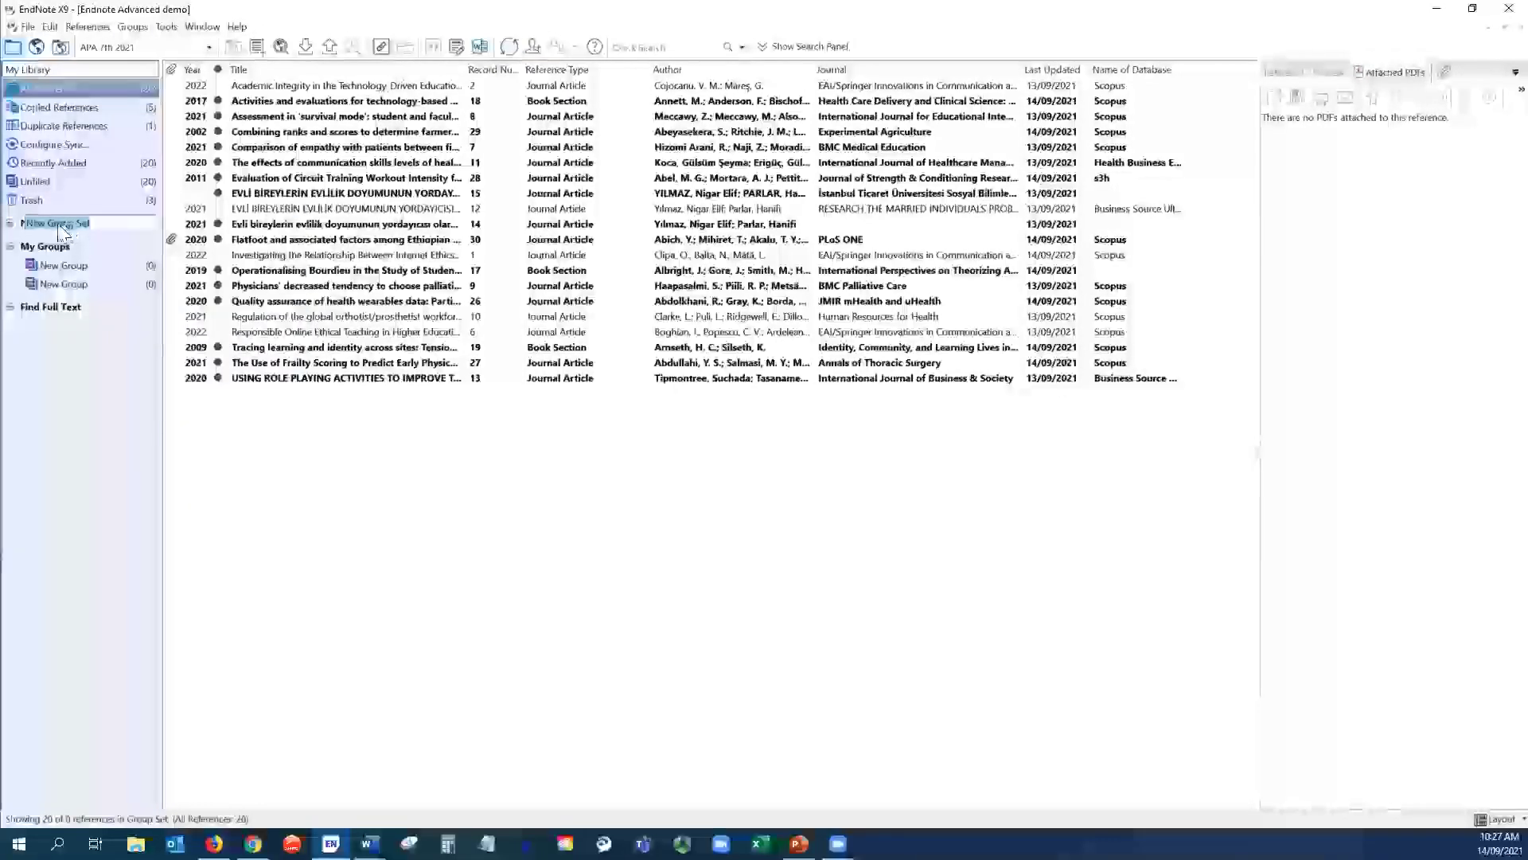
type("Cha")
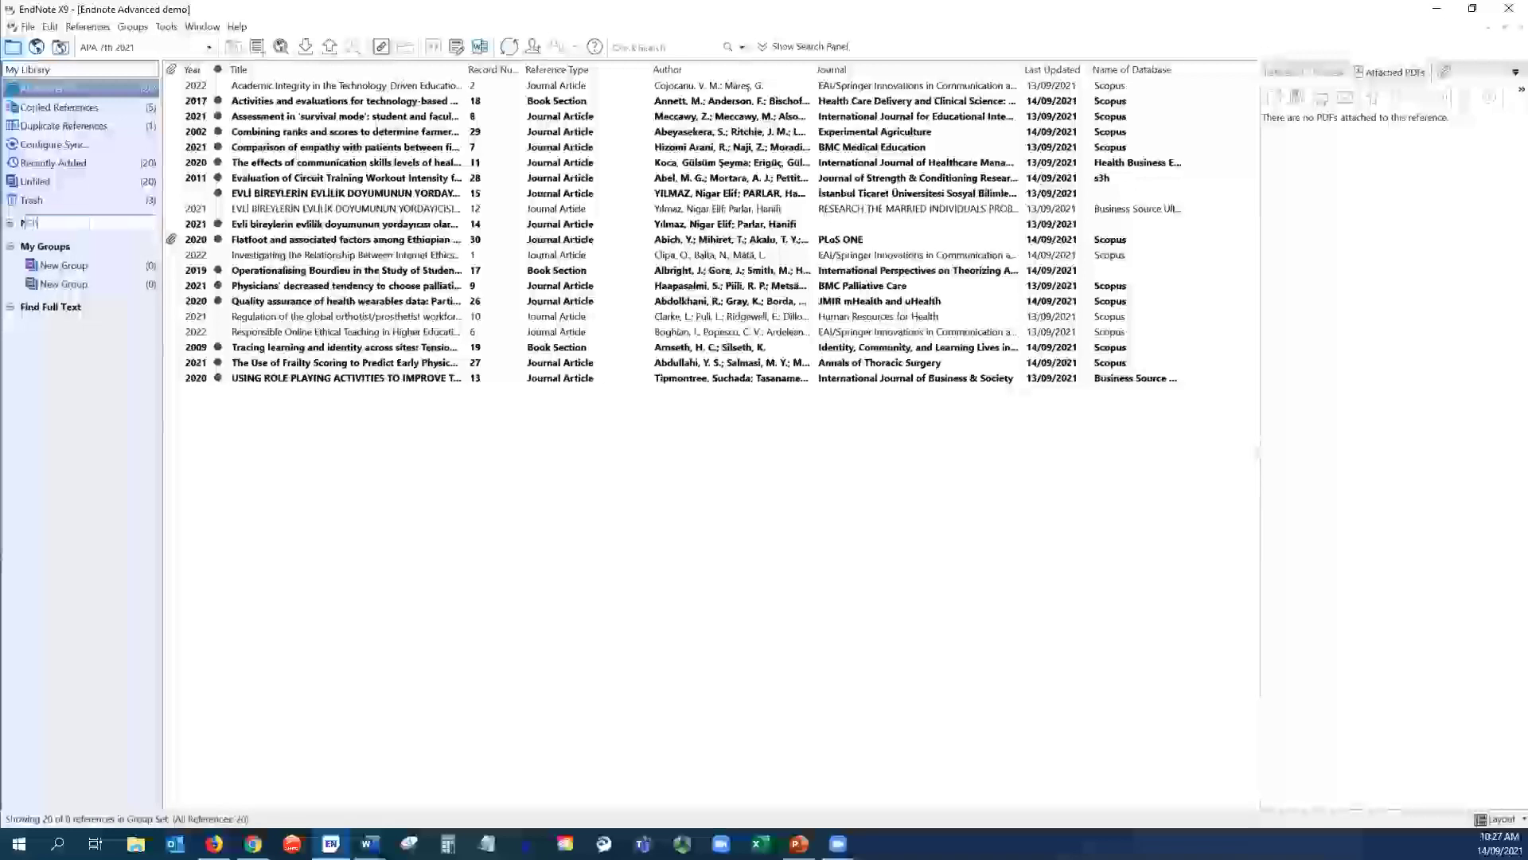
type("pter 1")
key("Return")
left_click(132, 26)
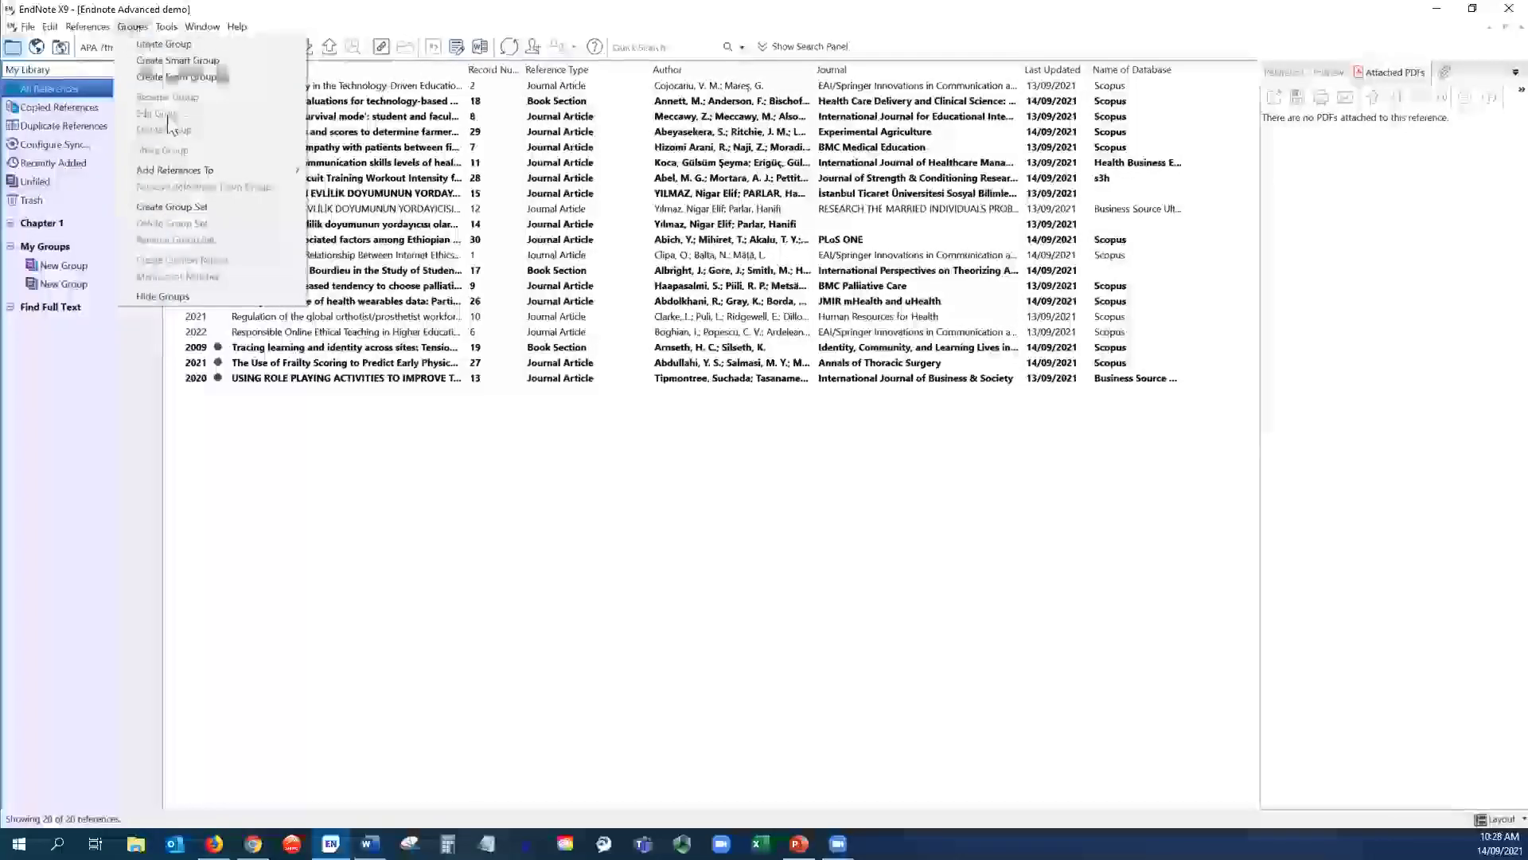
left_click(183, 208)
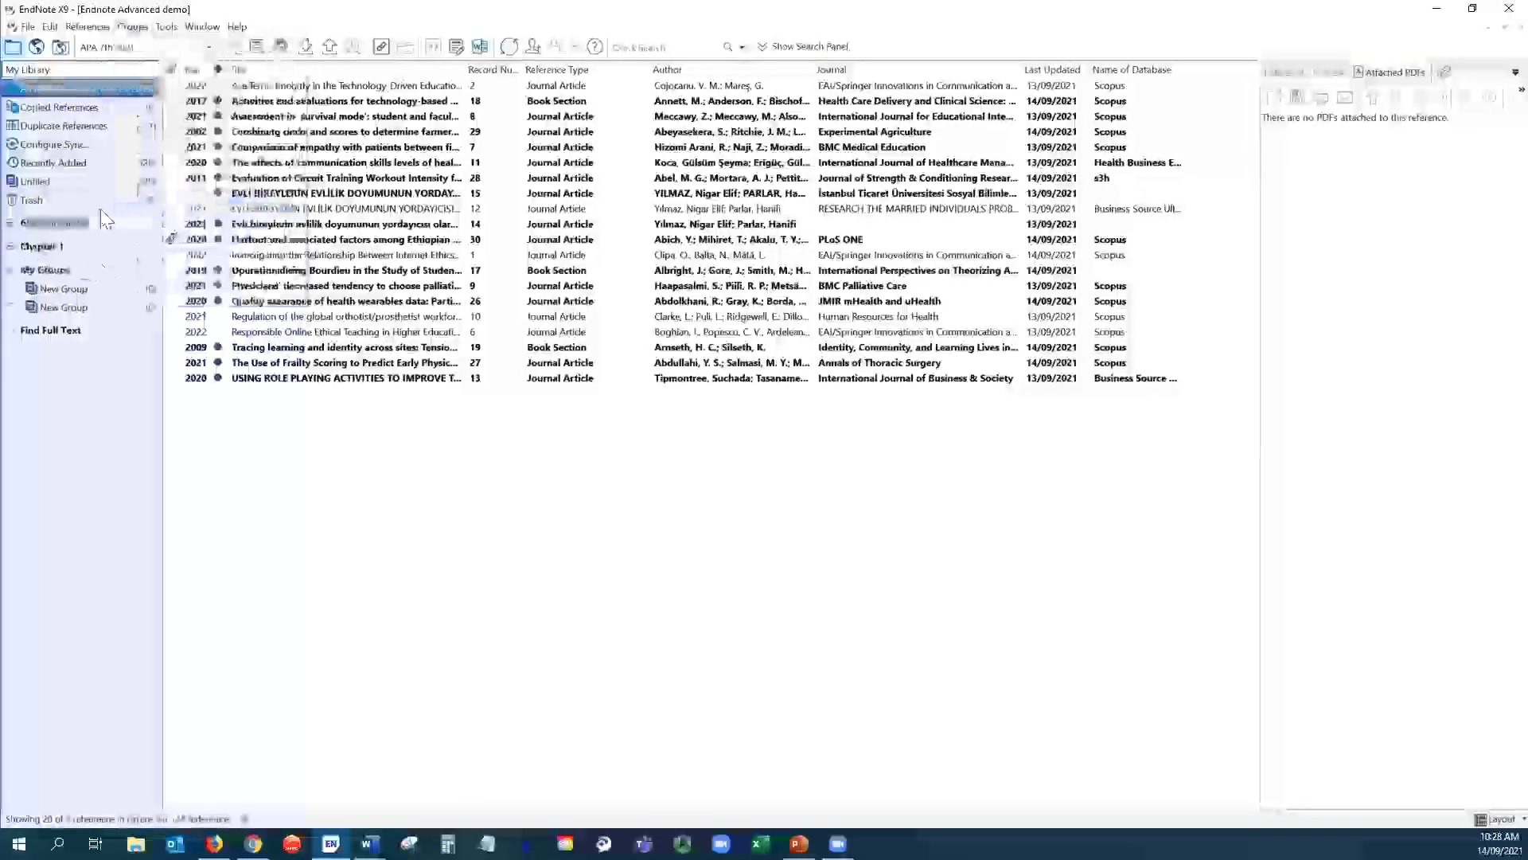
type("MAss")
type("ignment")
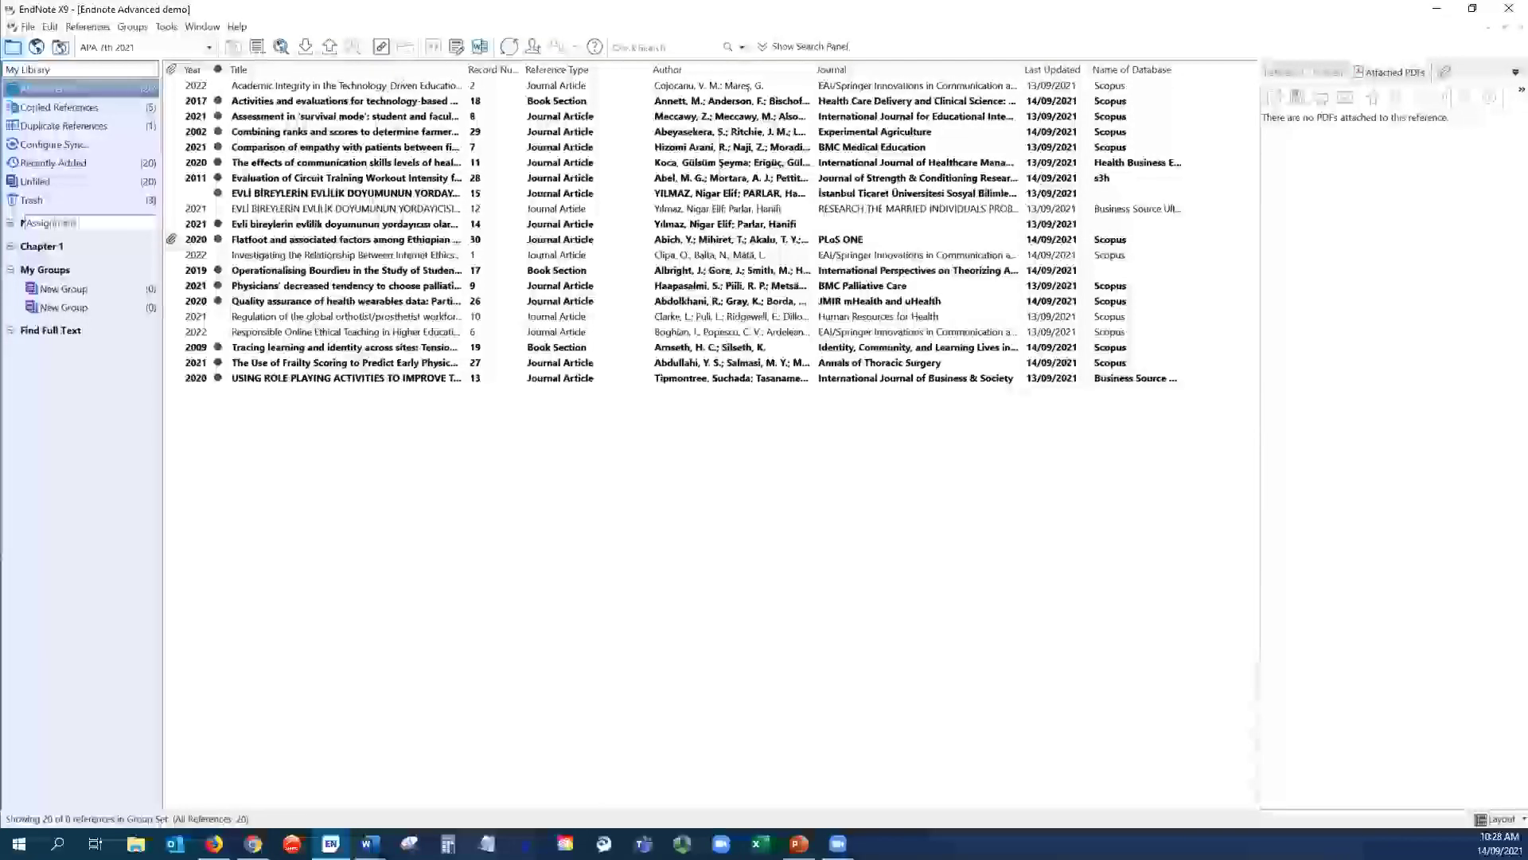
type(" 1")
key("Return")
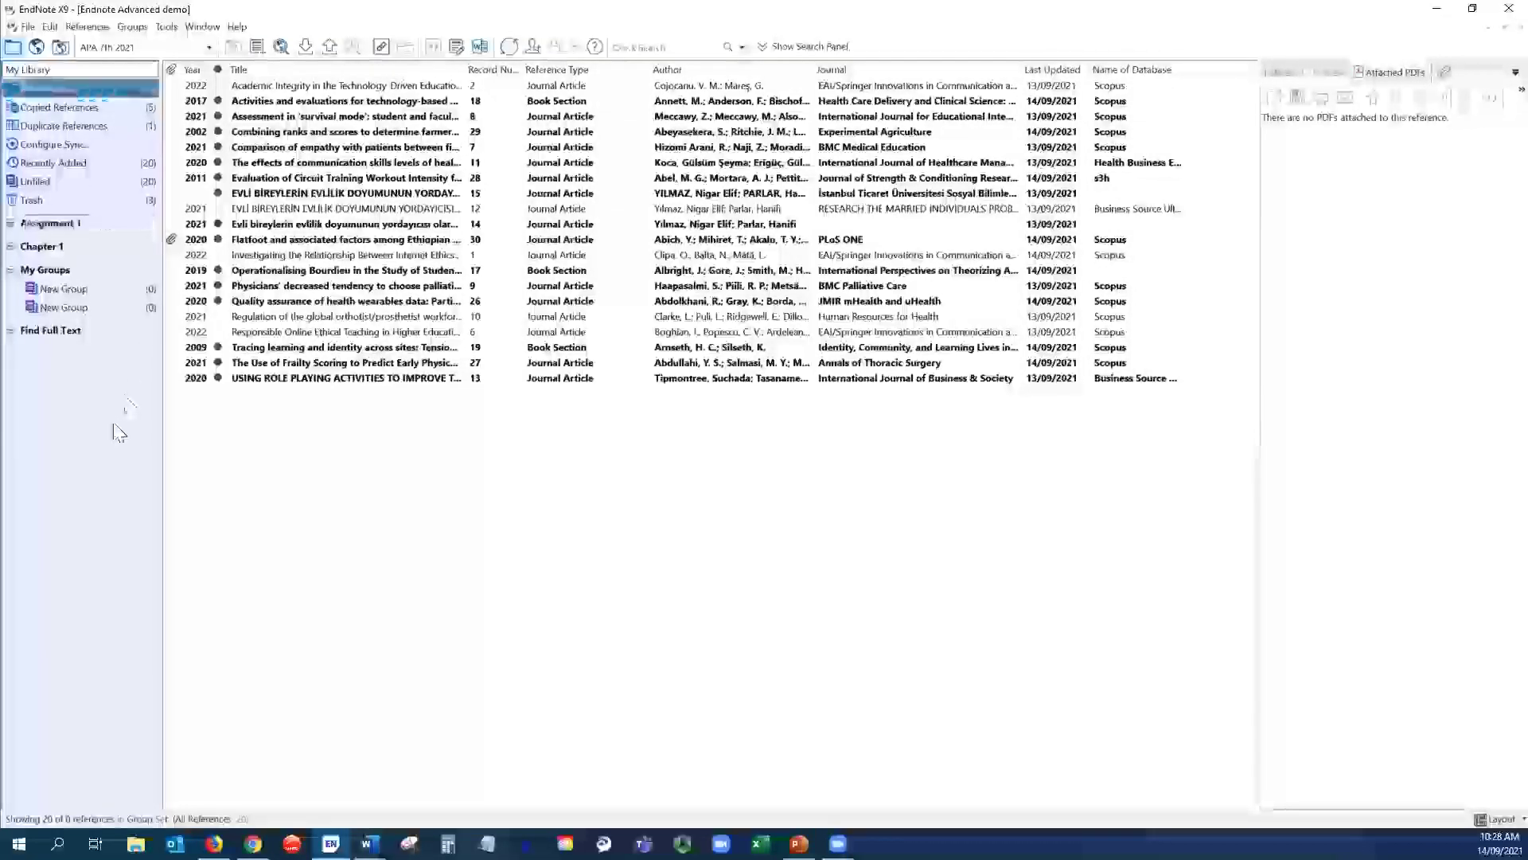
- Create a group named 'Management' inside the Chapter 1 group set
left_click(41, 246)
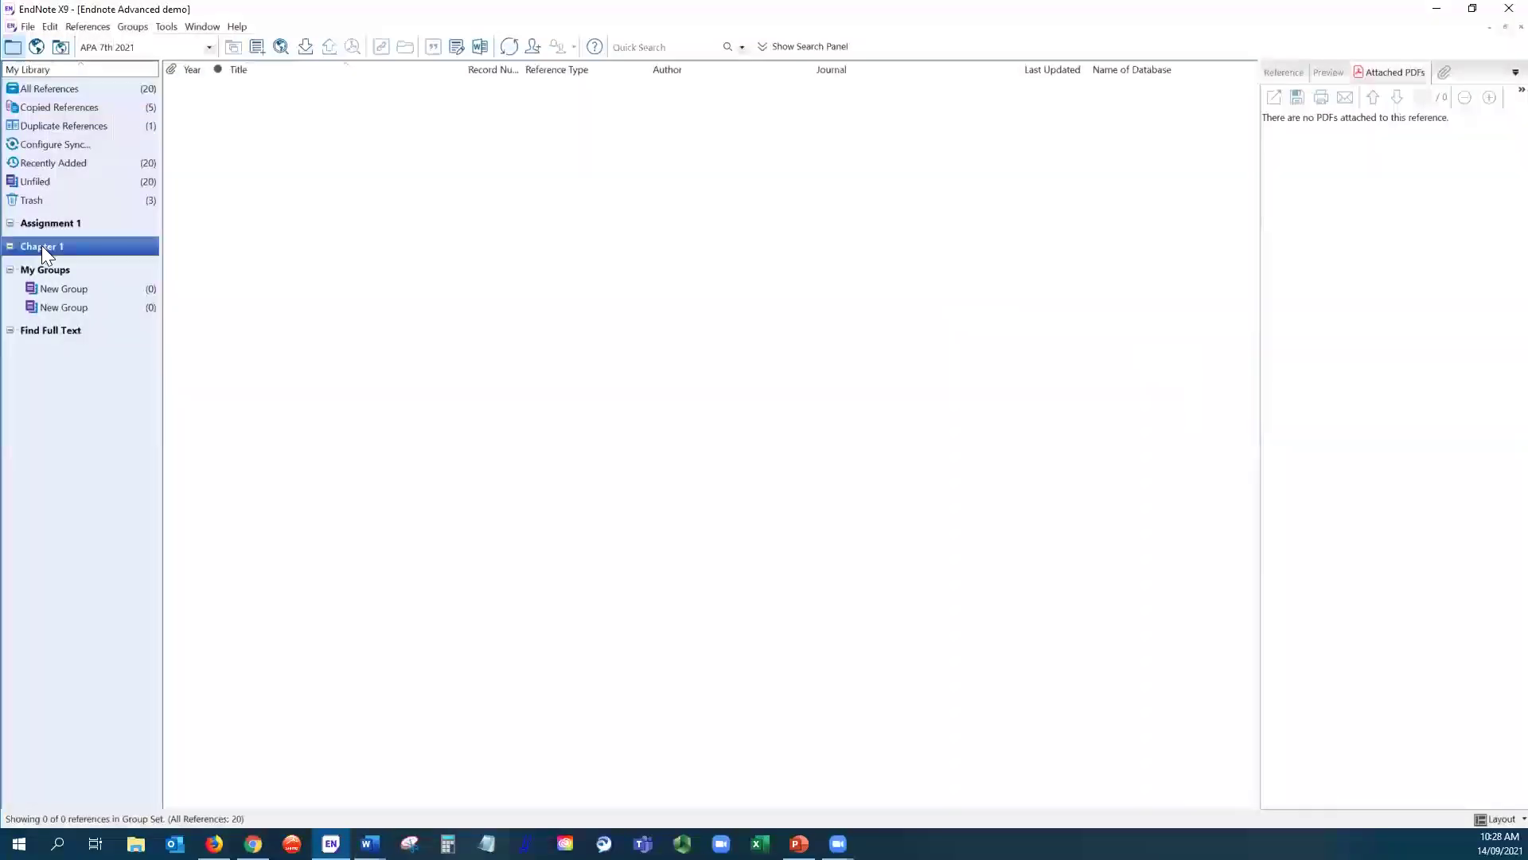
right_click(42, 245)
left_click(79, 251)
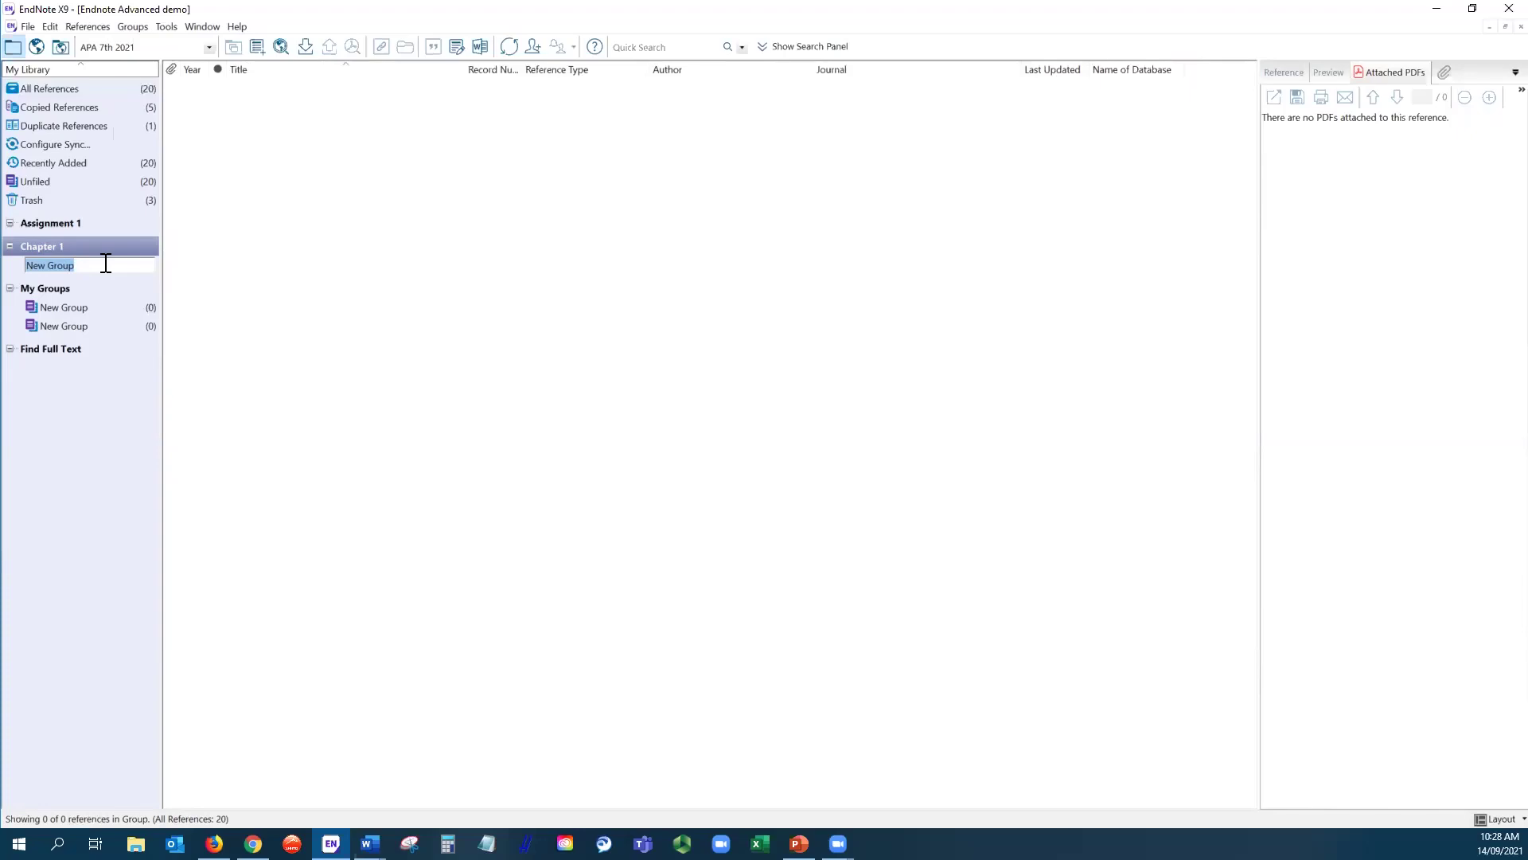
type("M")
key("Return")
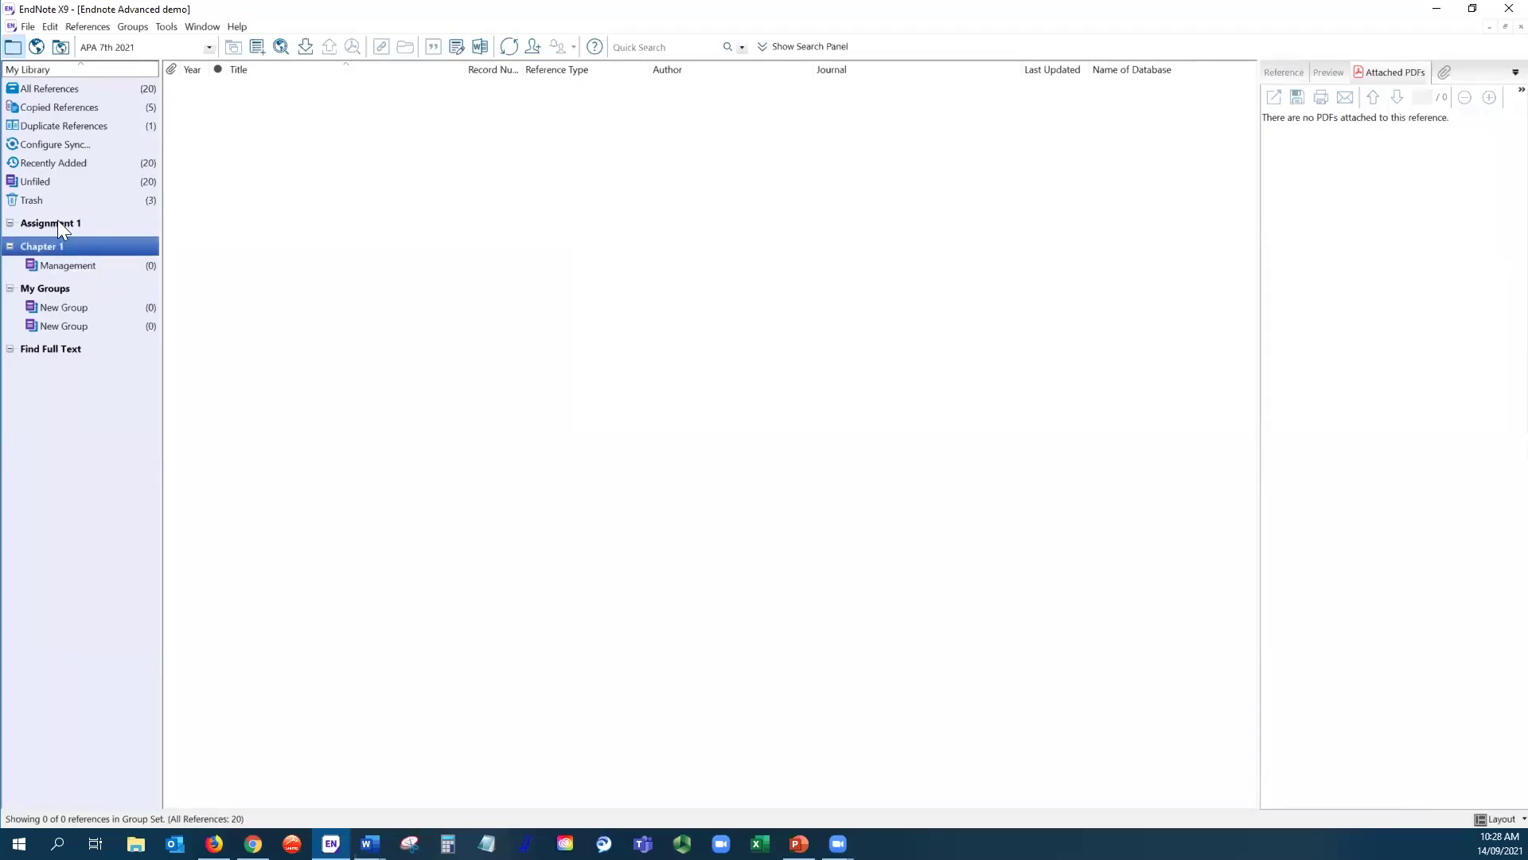
- Add an empty New Group inside Assignment 1, then list all references again
left_click(58, 220)
right_click(57, 220)
left_click(89, 229)
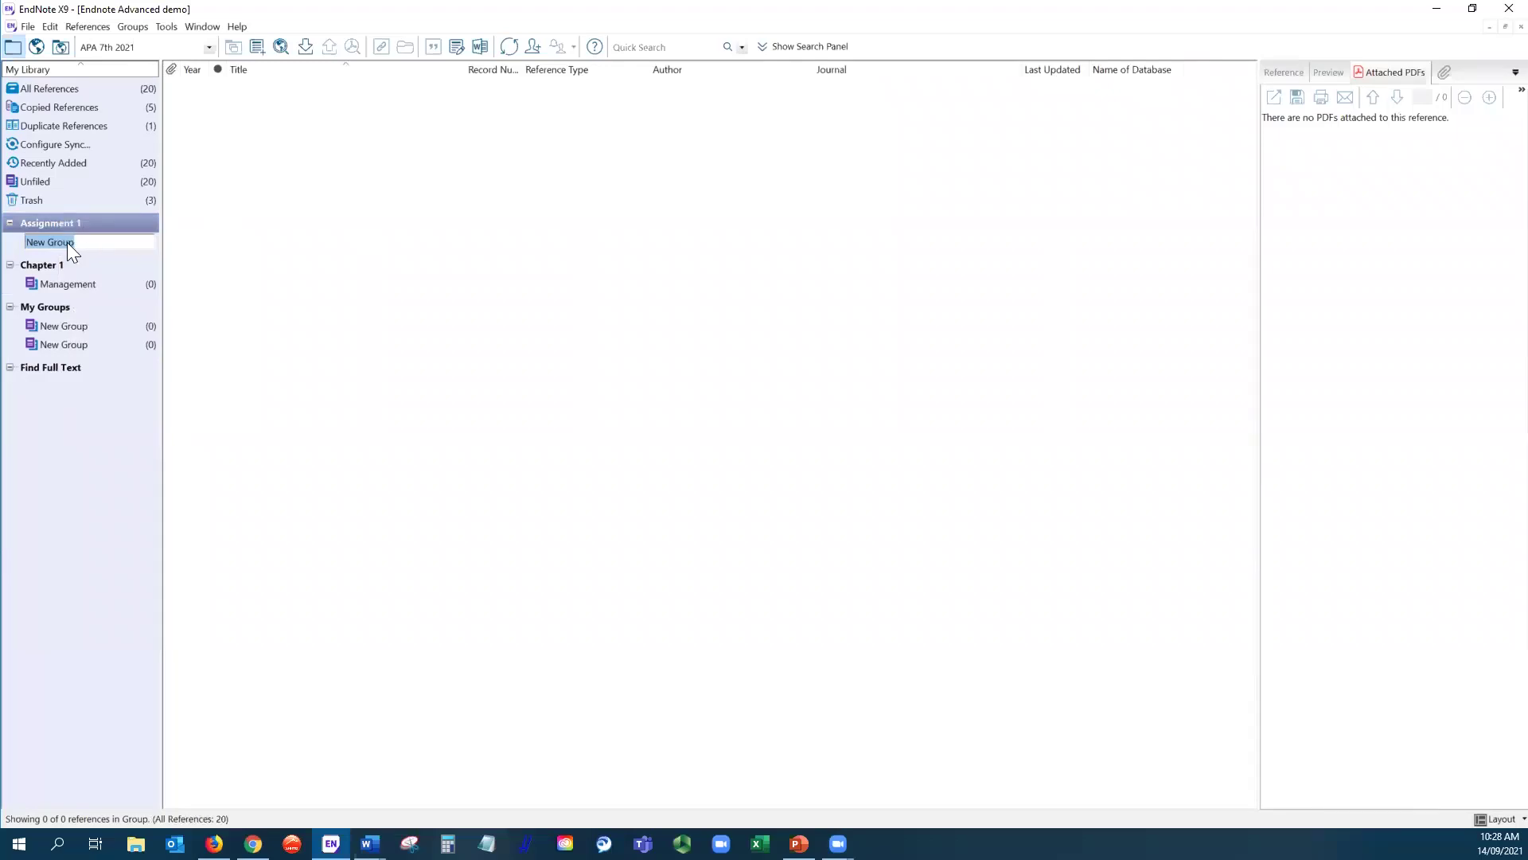
left_click(85, 530)
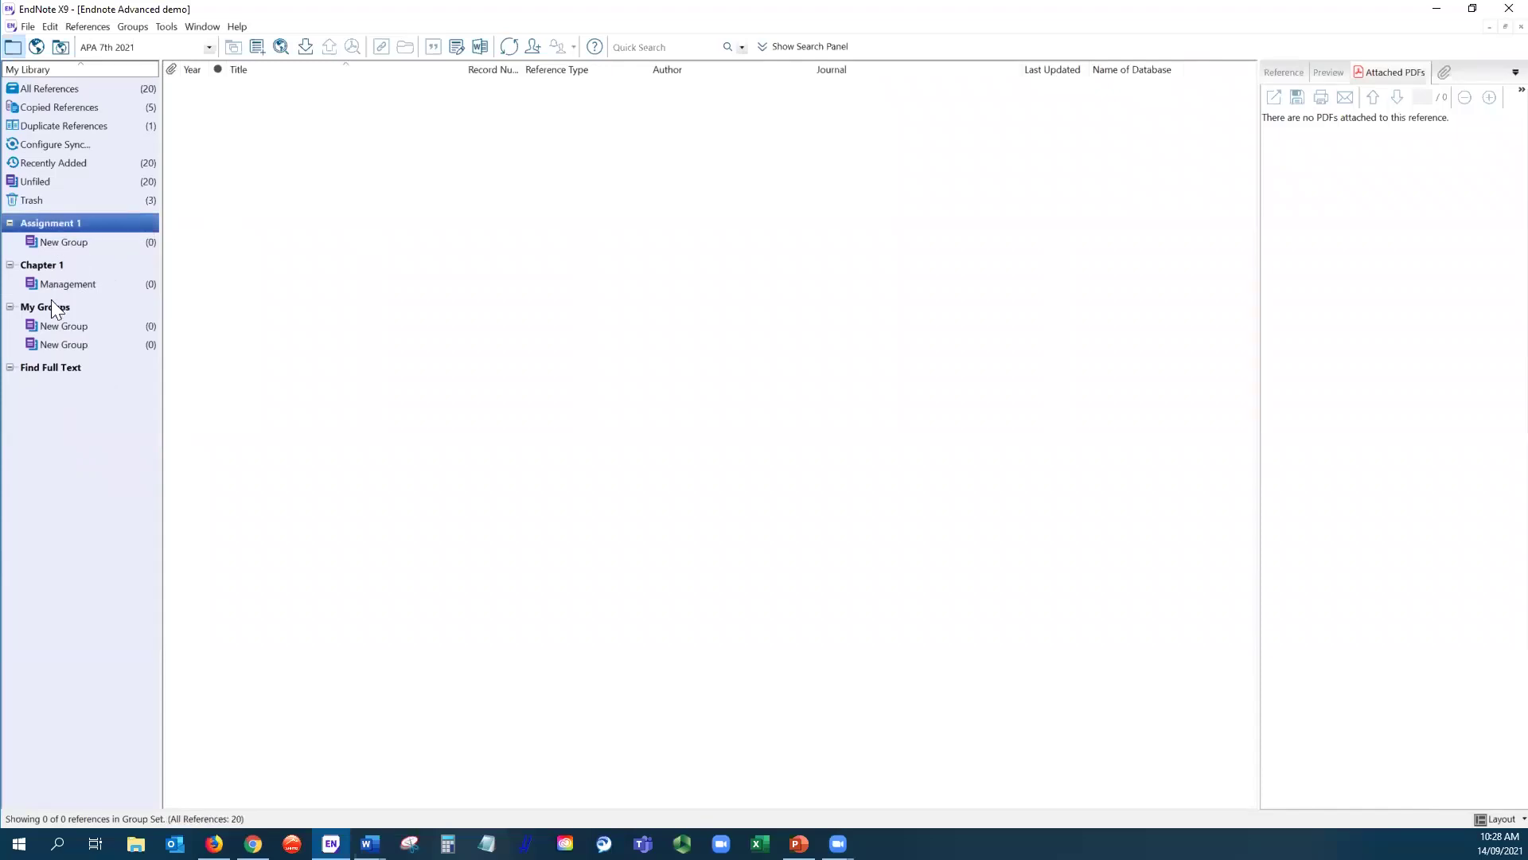
left_click(67, 86)
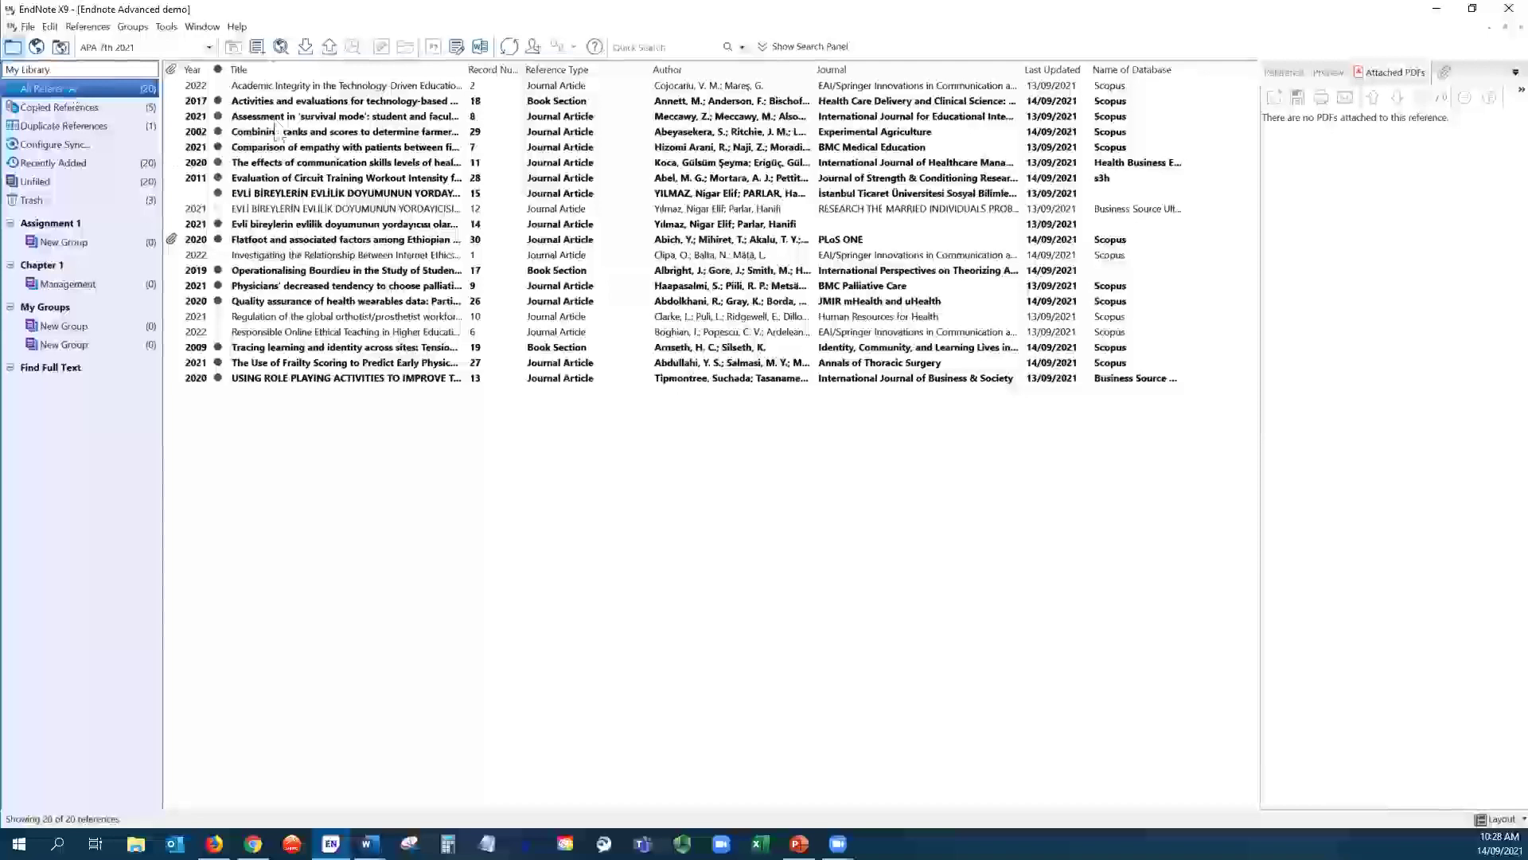
left_click(263, 118)
left_click_drag(263, 124, 89, 285)
left_click_drag(296, 150, 92, 242)
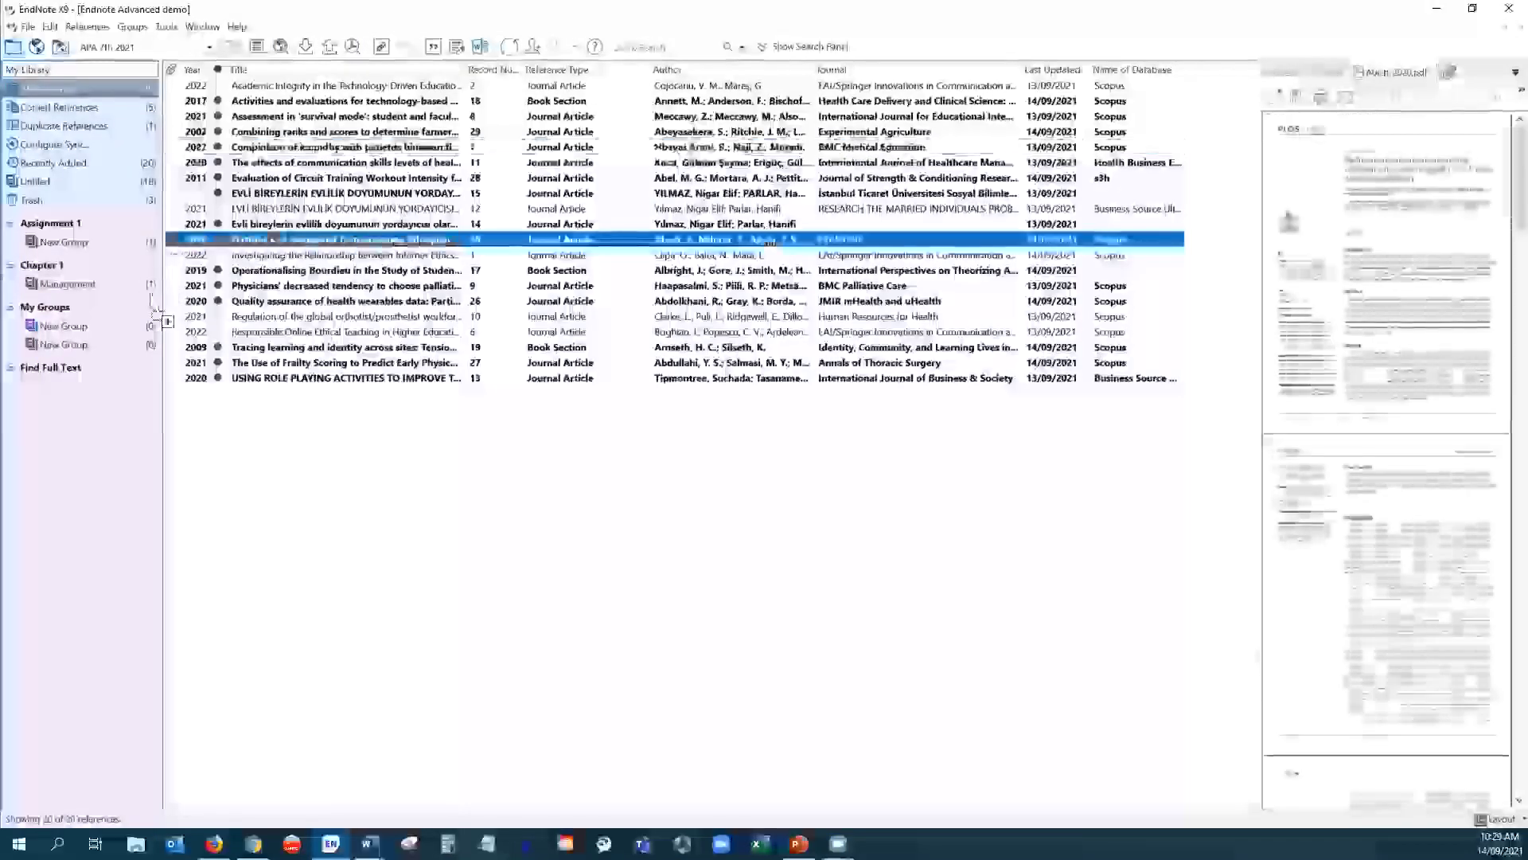
left_click_drag(91, 333, 89, 328)
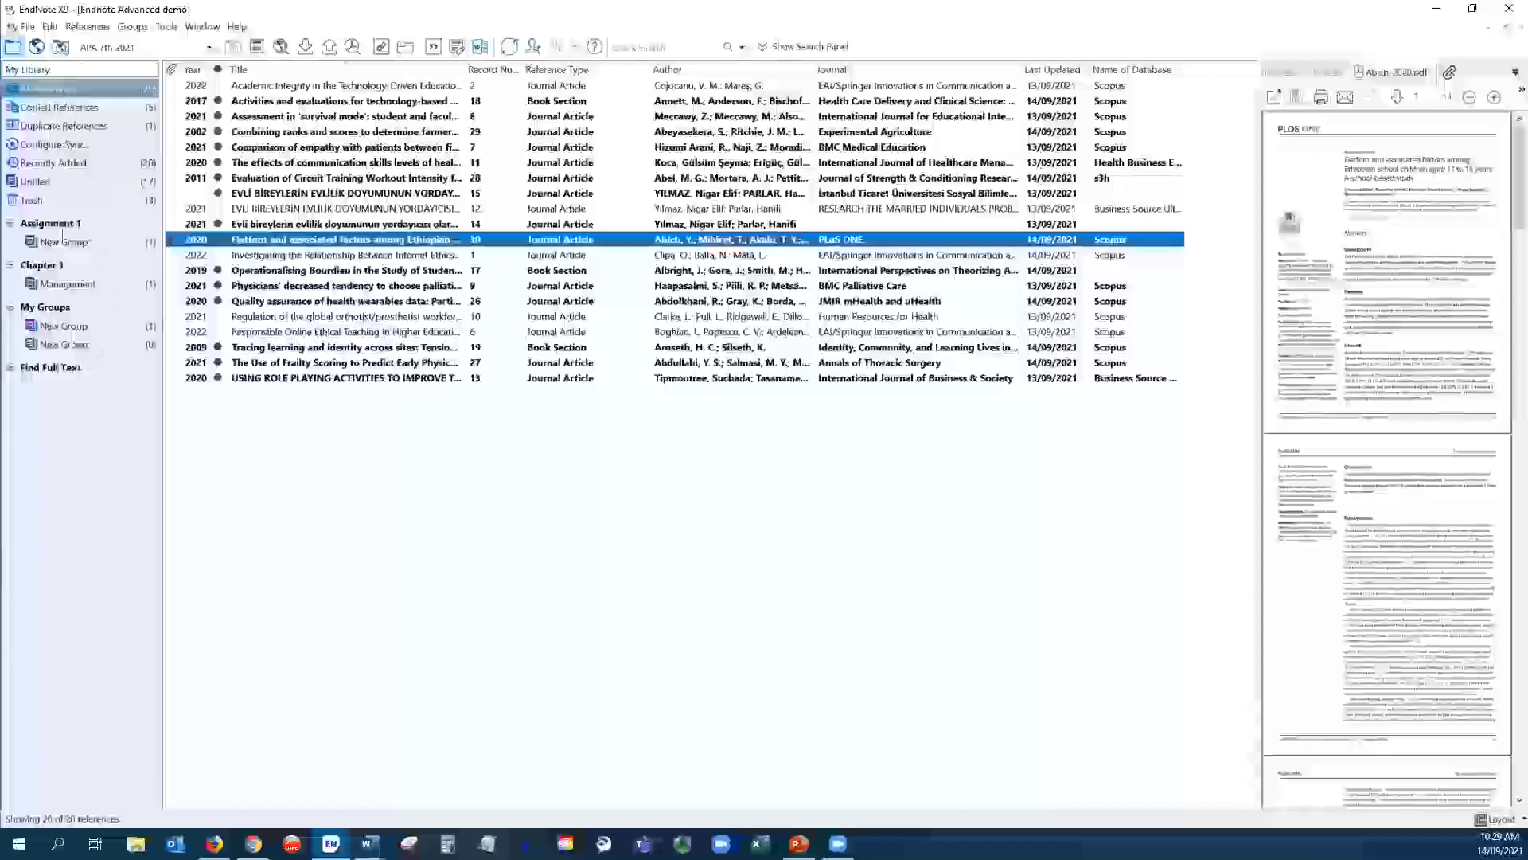
left_click(94, 93)
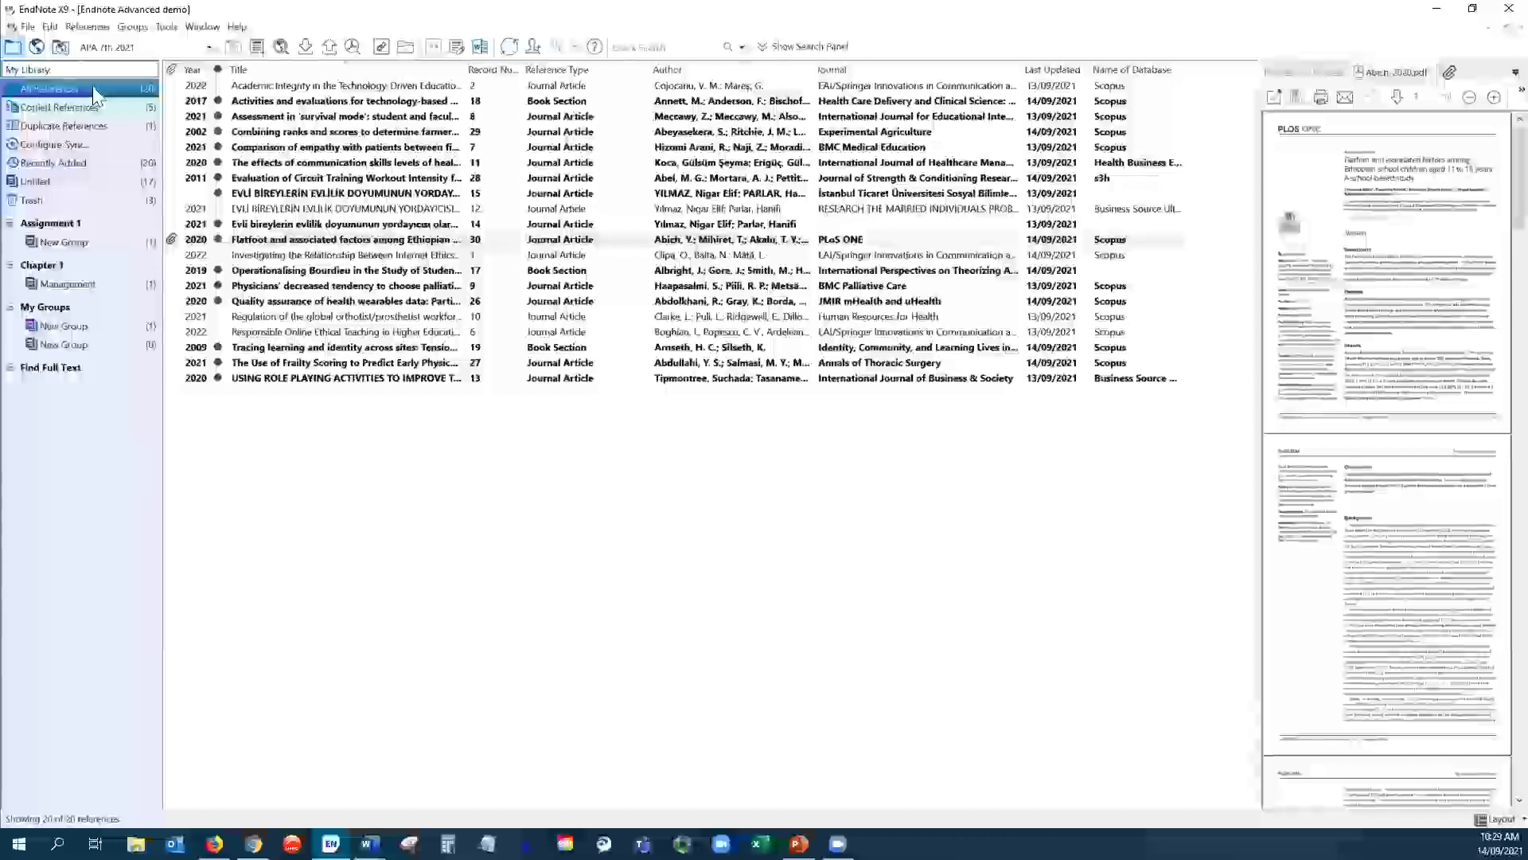
left_click(266, 163)
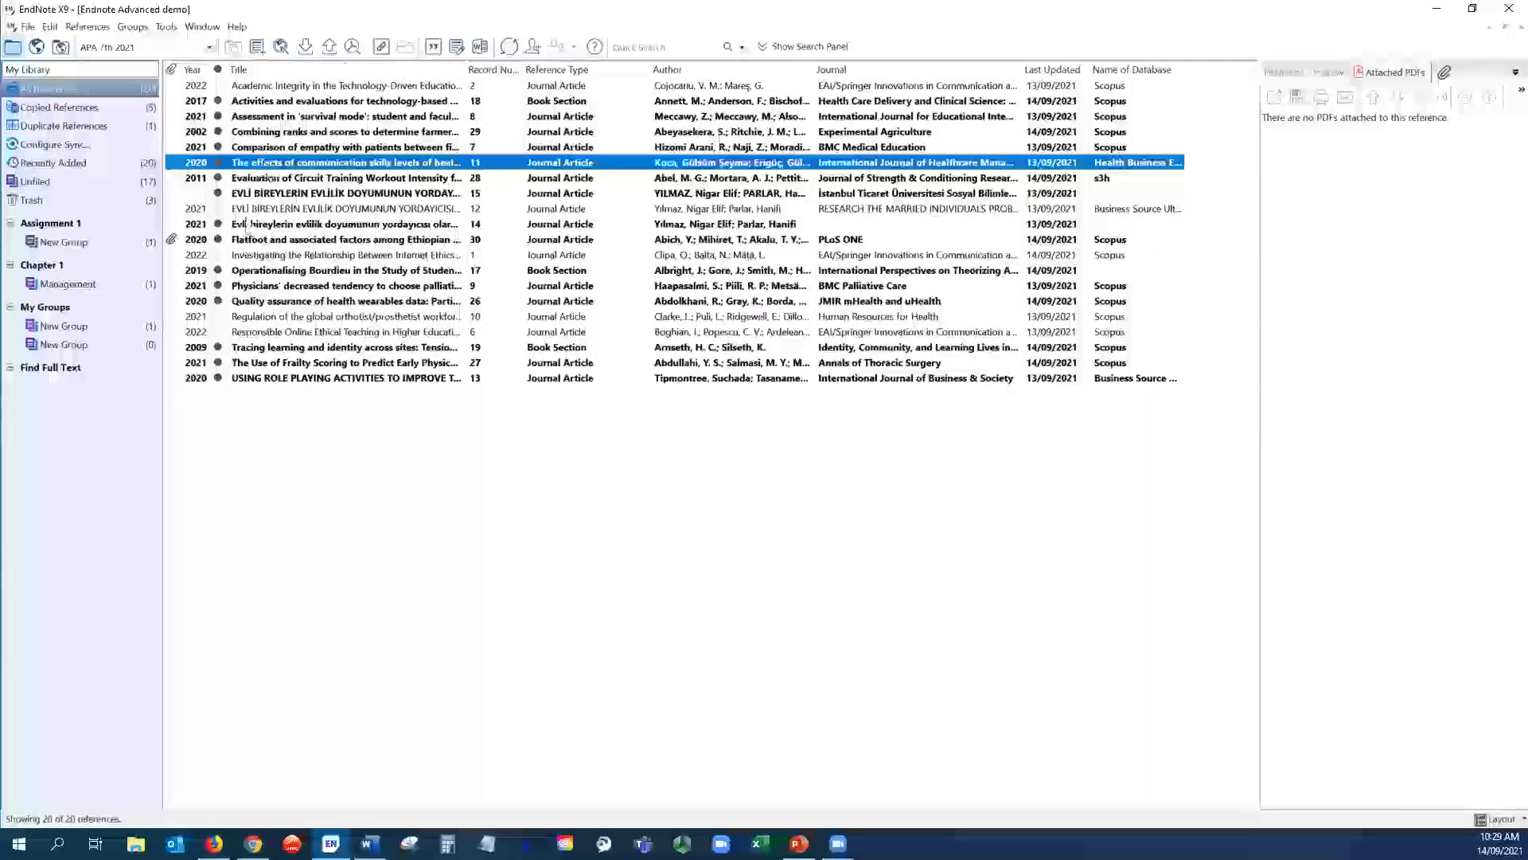
left_click(261, 476)
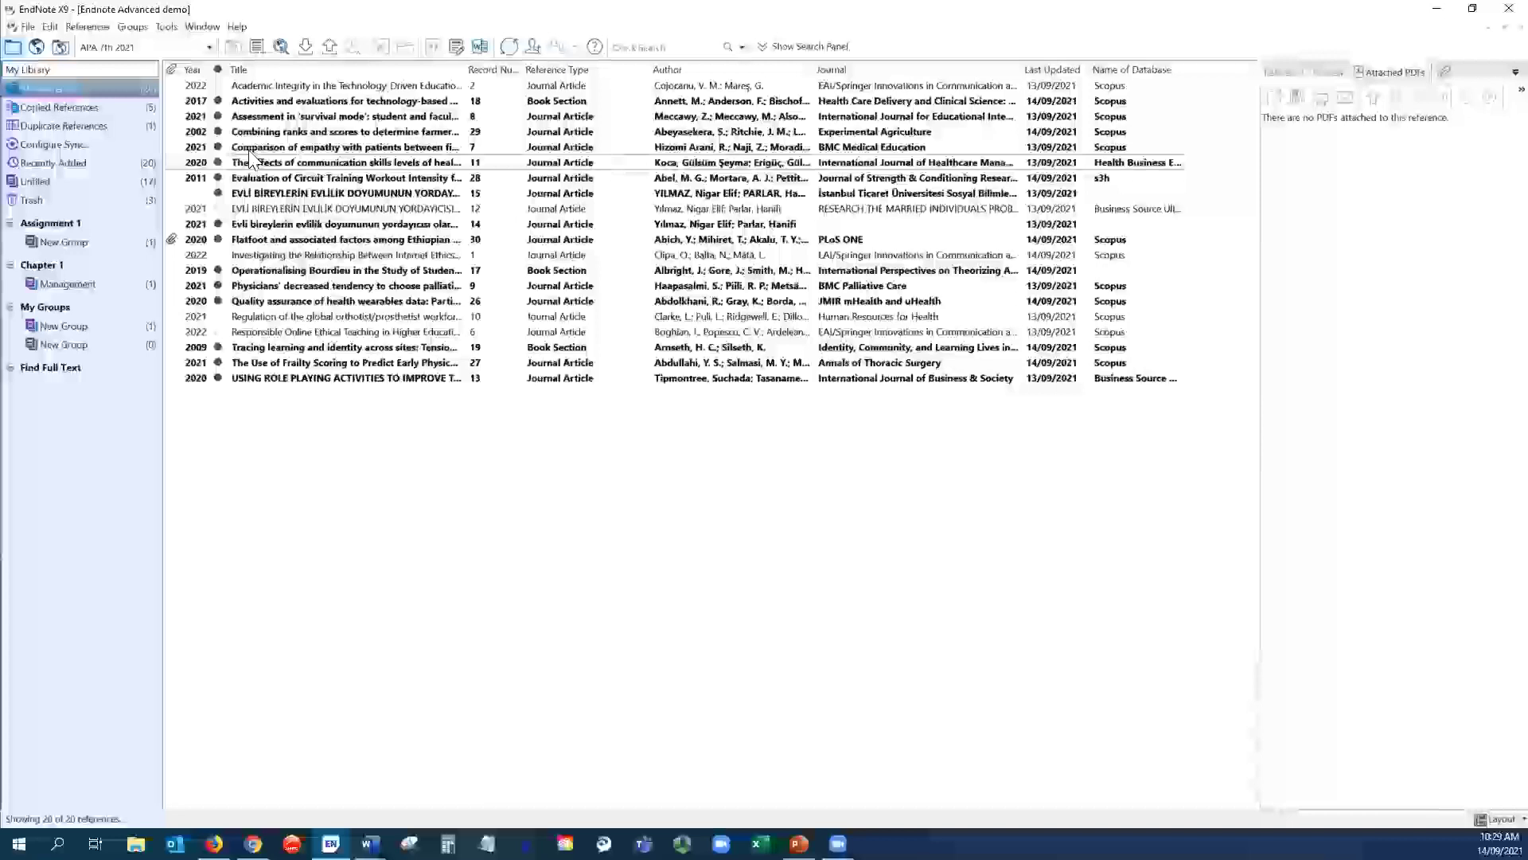
- Drag the 2021 empathy comparison article into My Groups' first New Group and Management
left_click(70, 244)
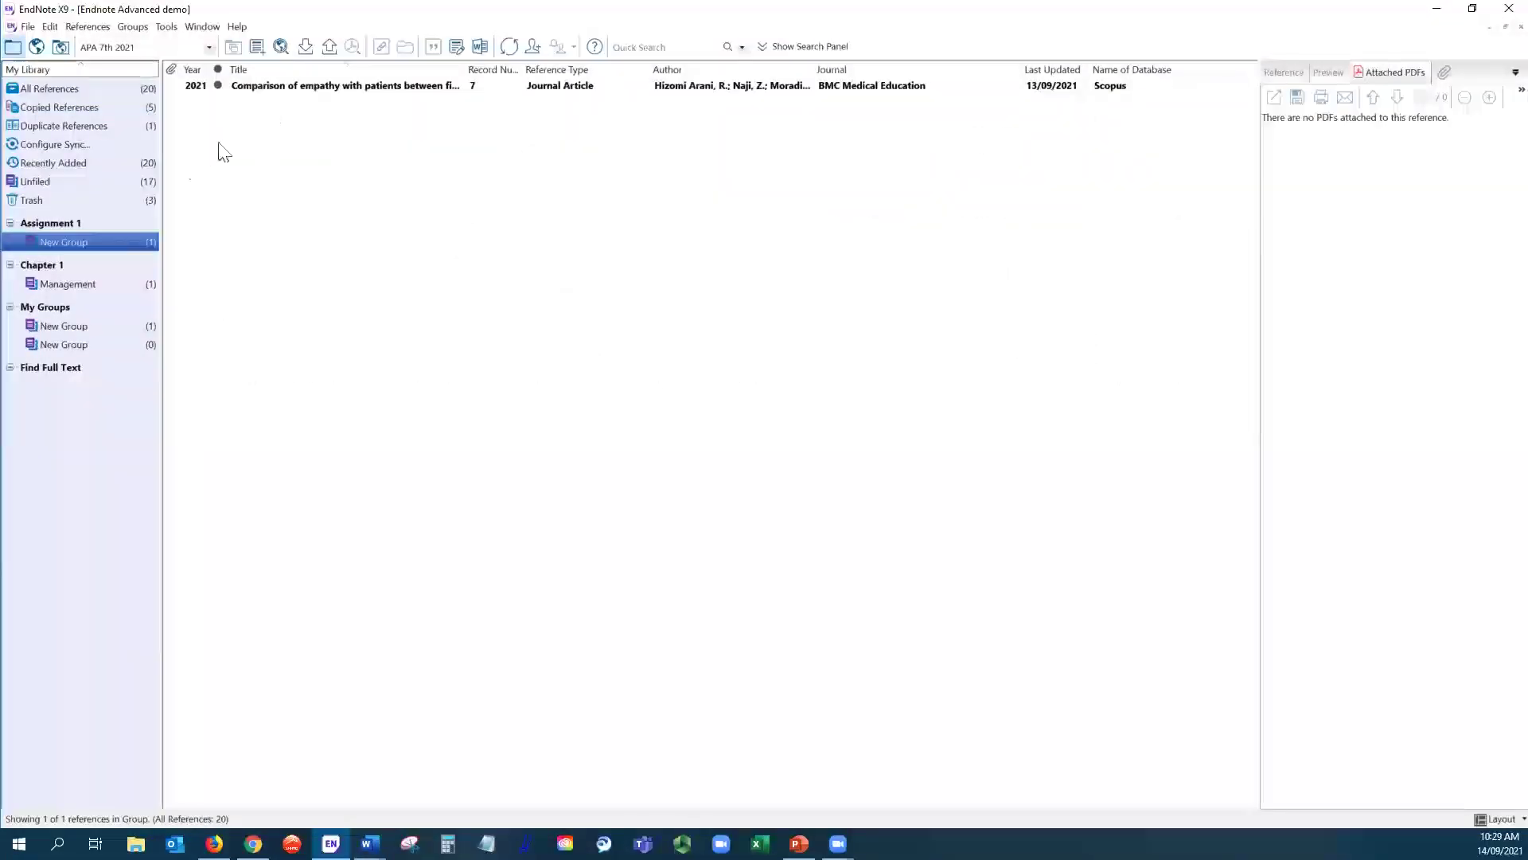
left_click(111, 91)
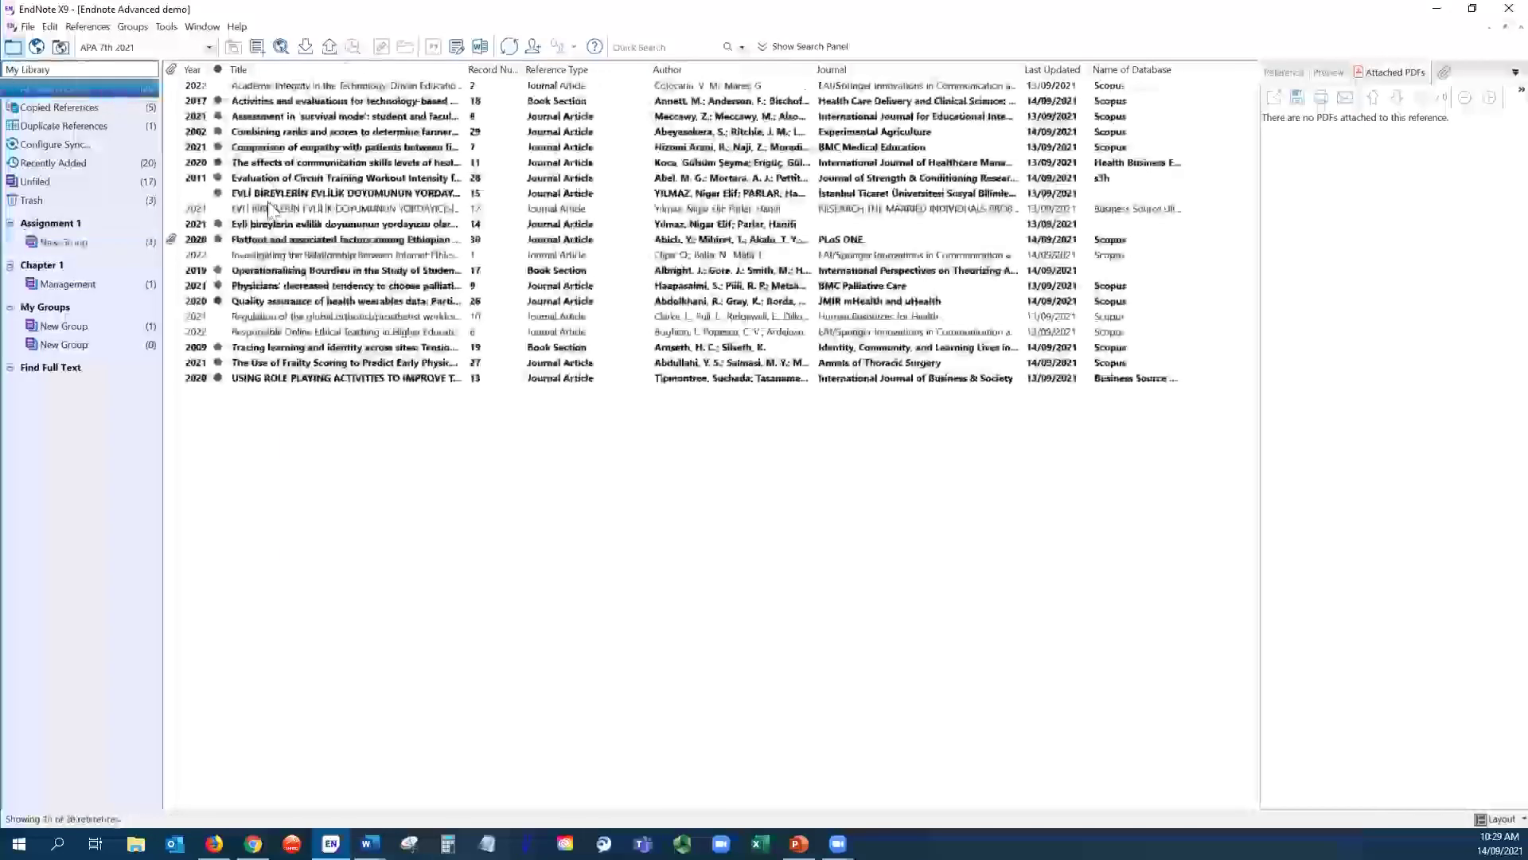
left_click(256, 149)
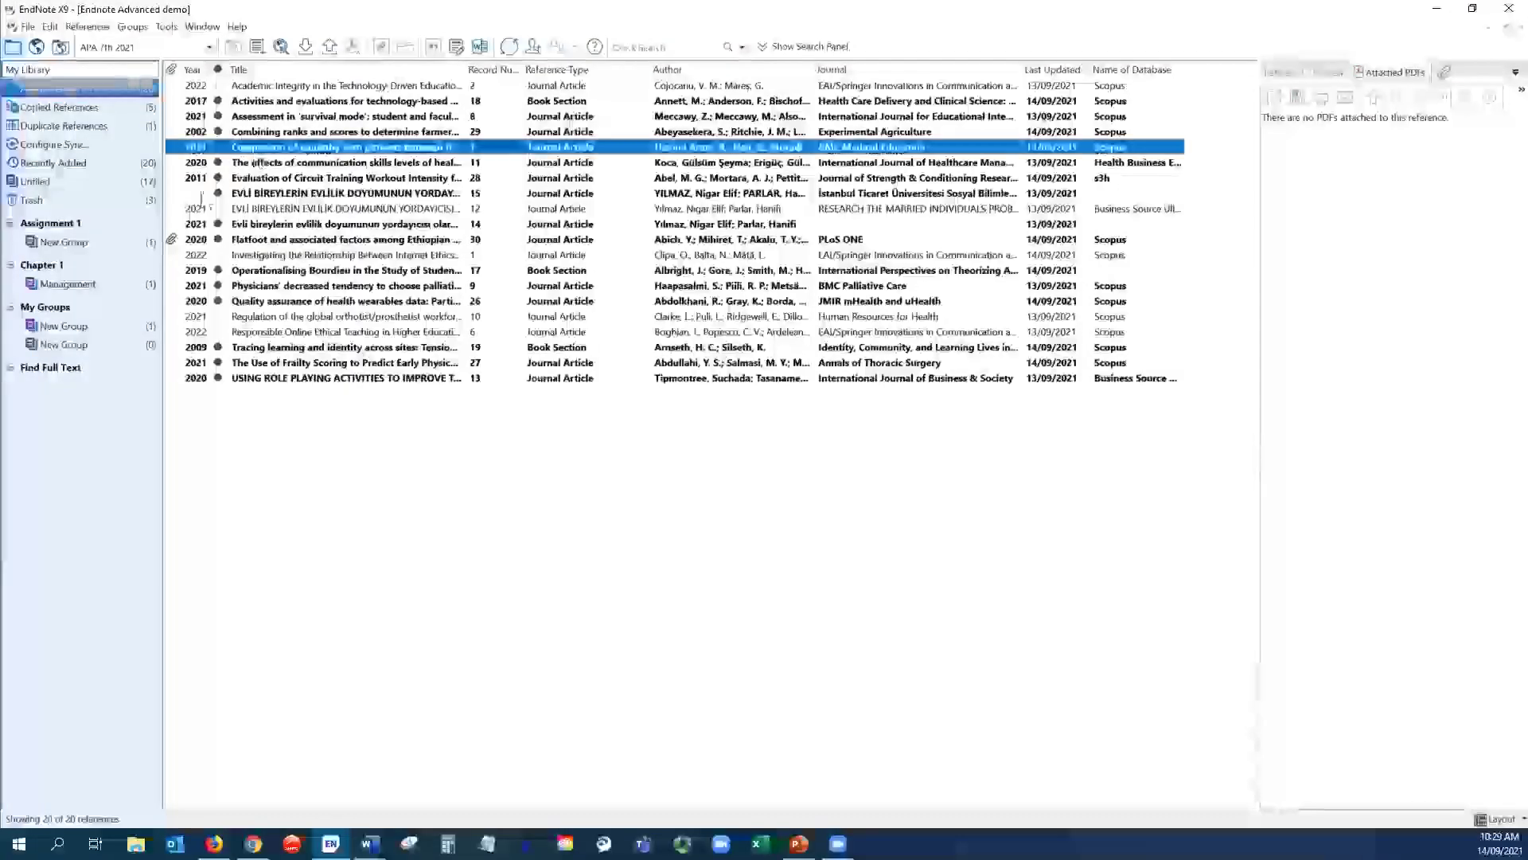
left_click_drag(263, 150, 108, 326)
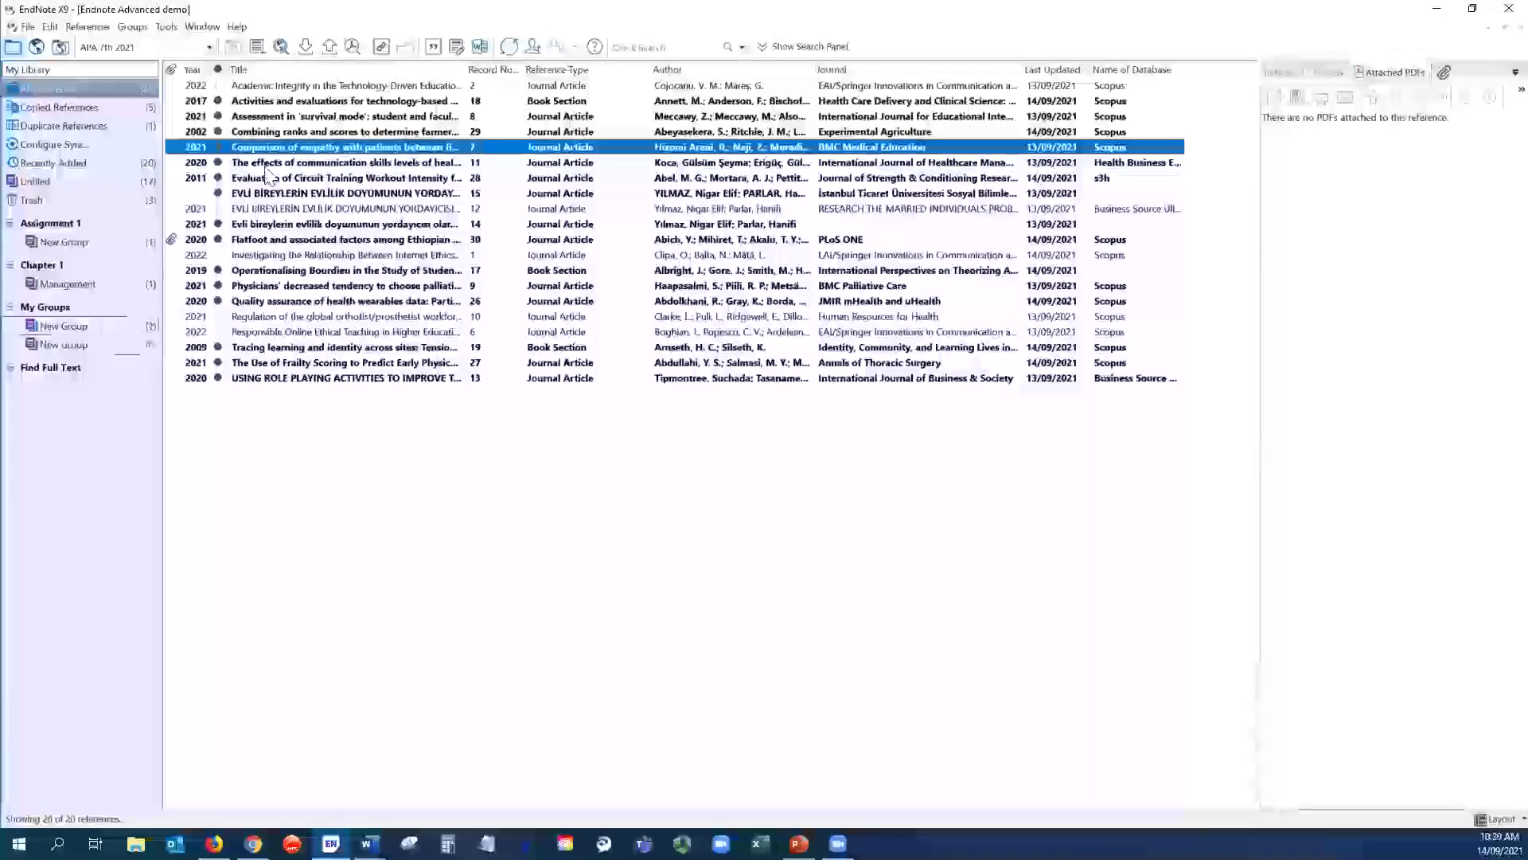
left_click_drag(257, 151, 89, 285)
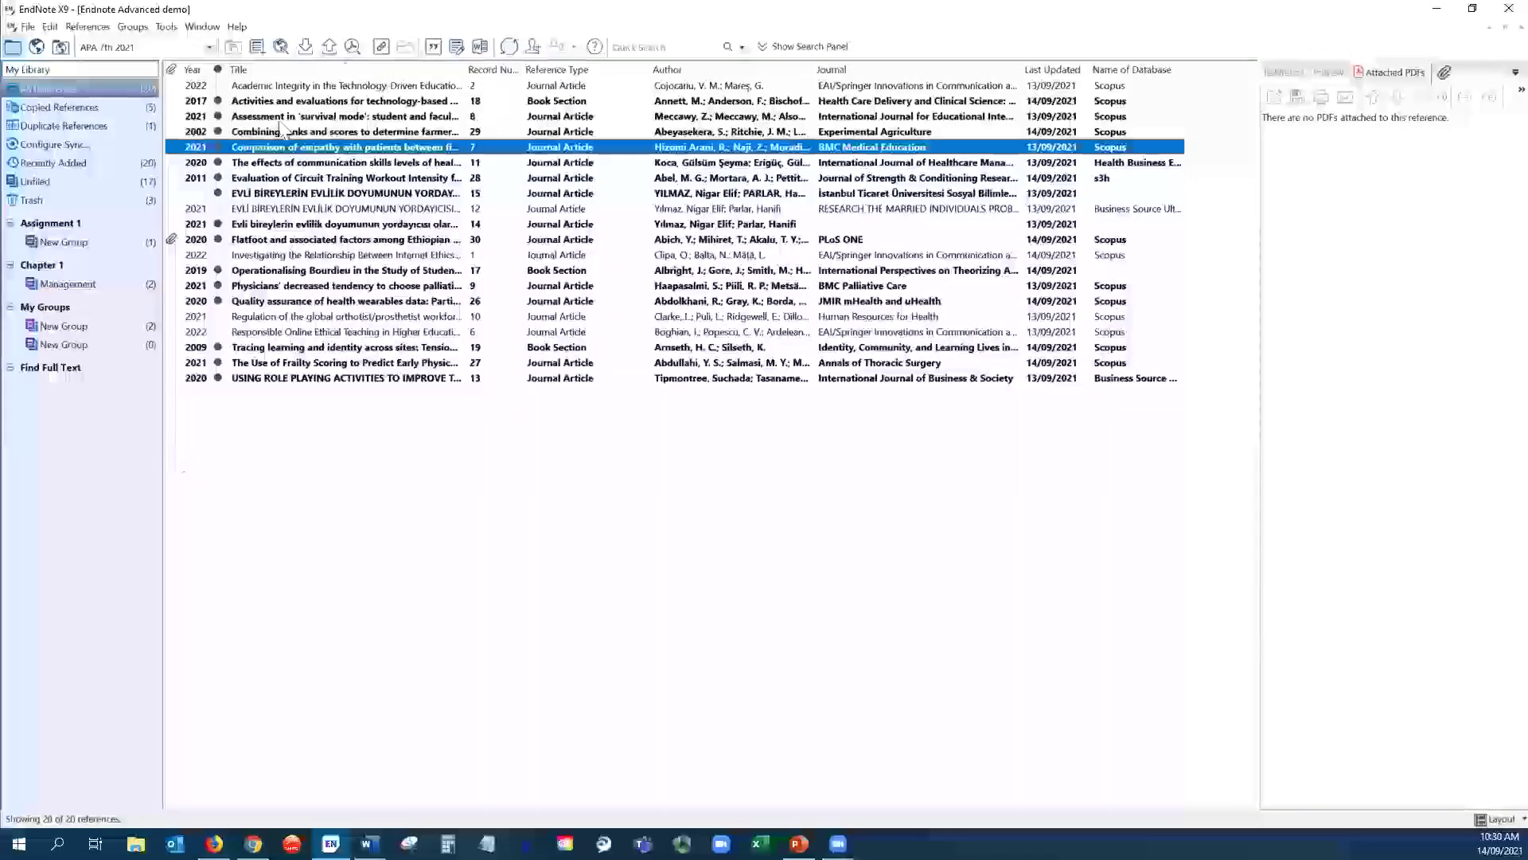
- Check that New Group and Management hold two references each, then view all references
left_click(68, 327)
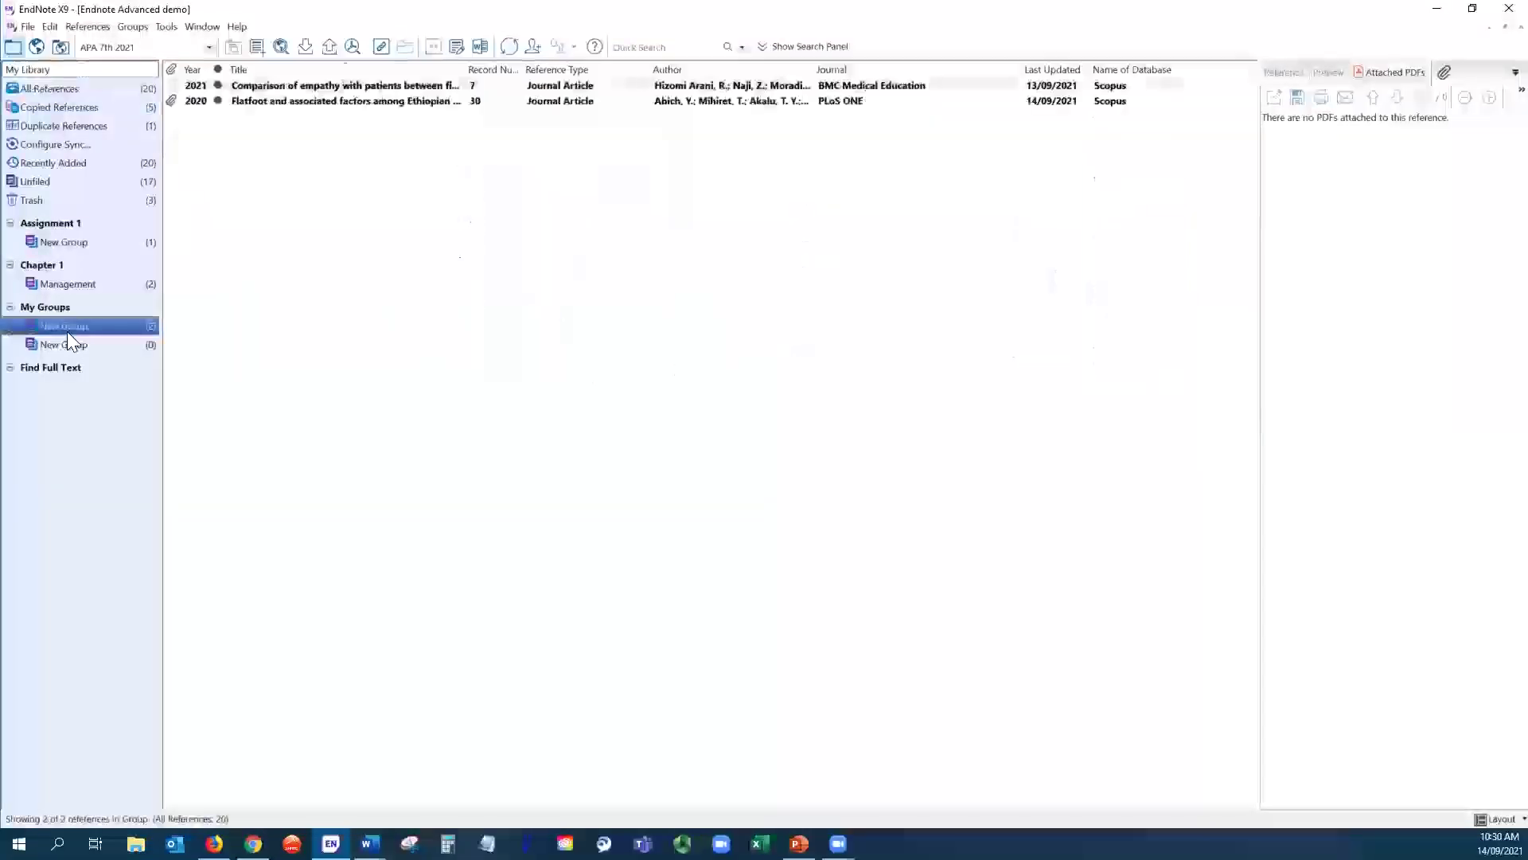
left_click(277, 86)
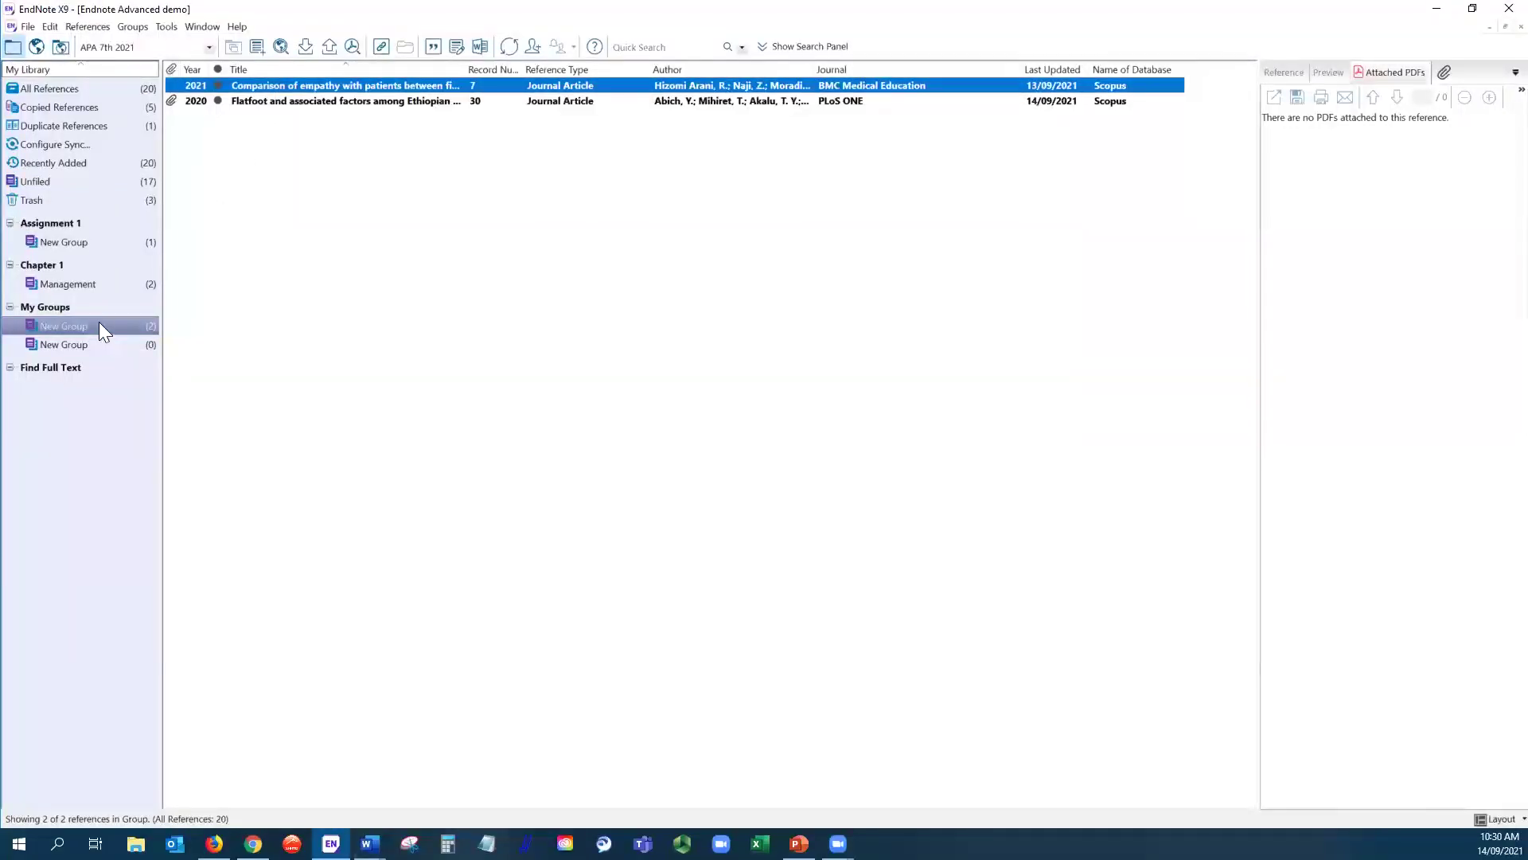
left_click(66, 284)
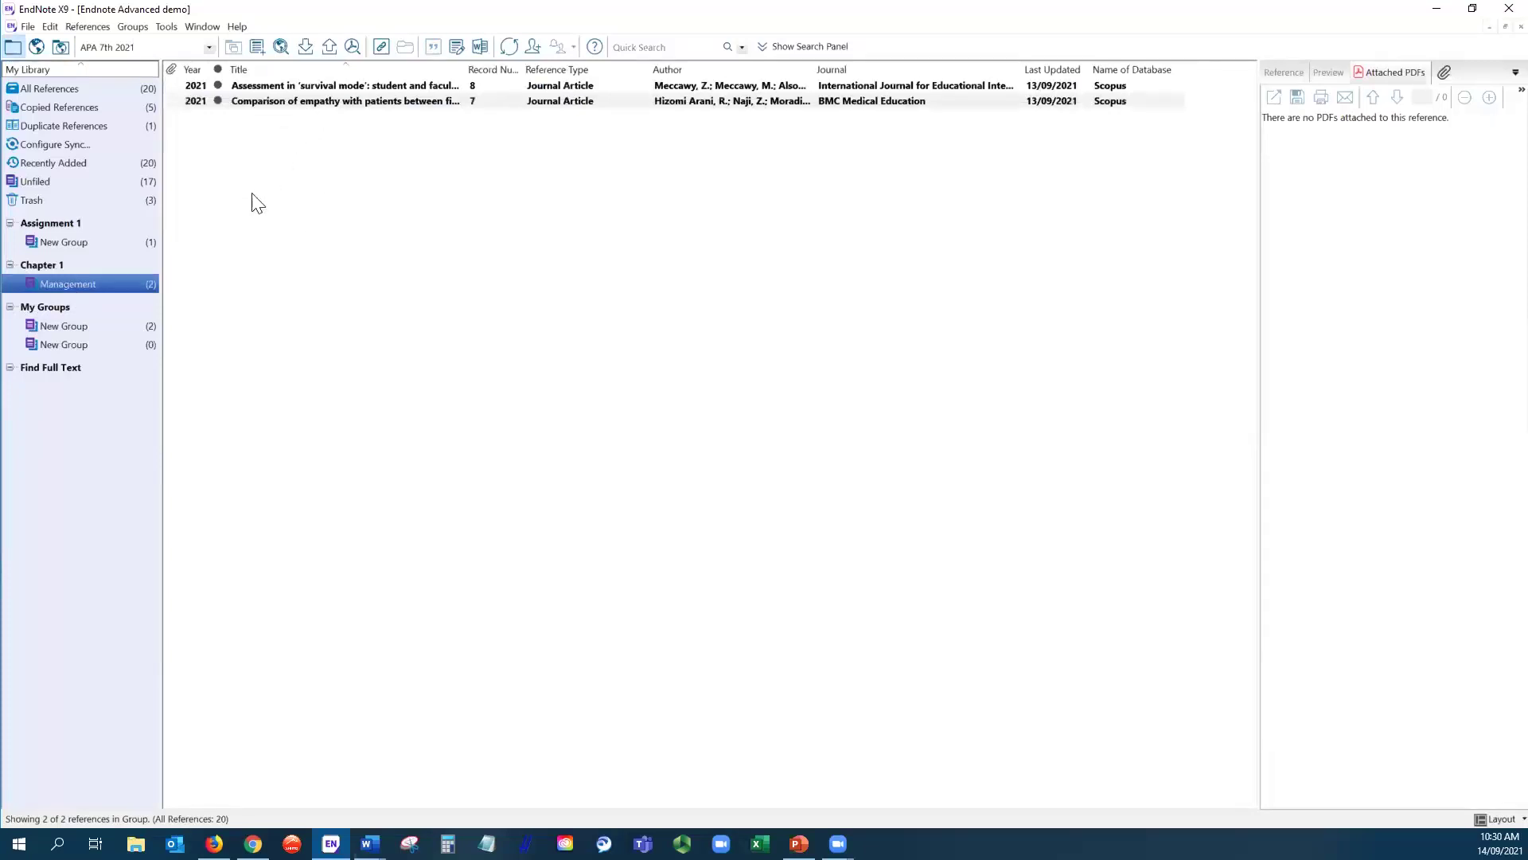
left_click(89, 244)
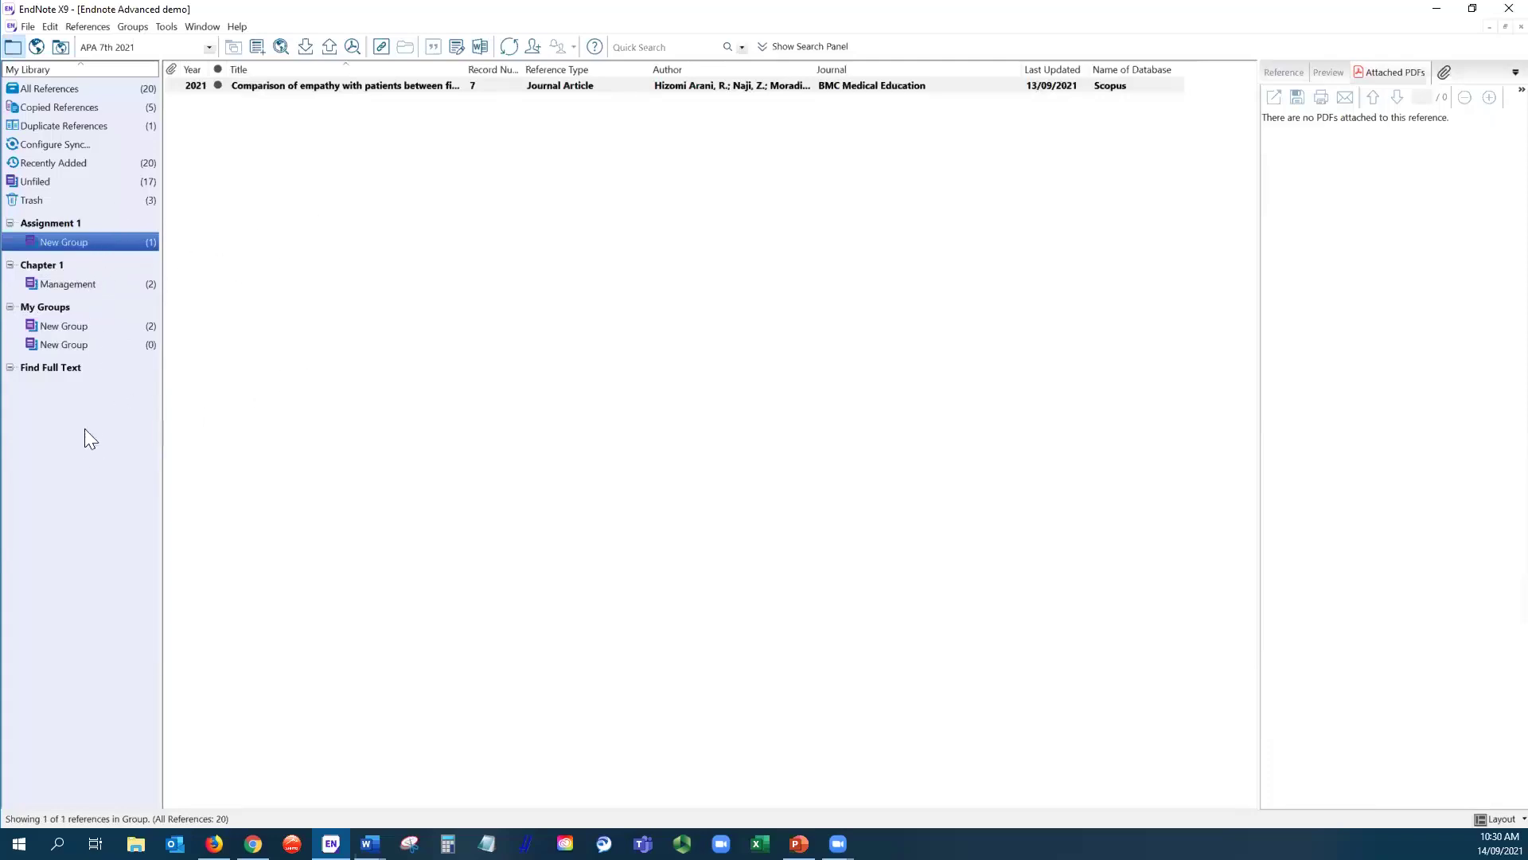
left_click(67, 89)
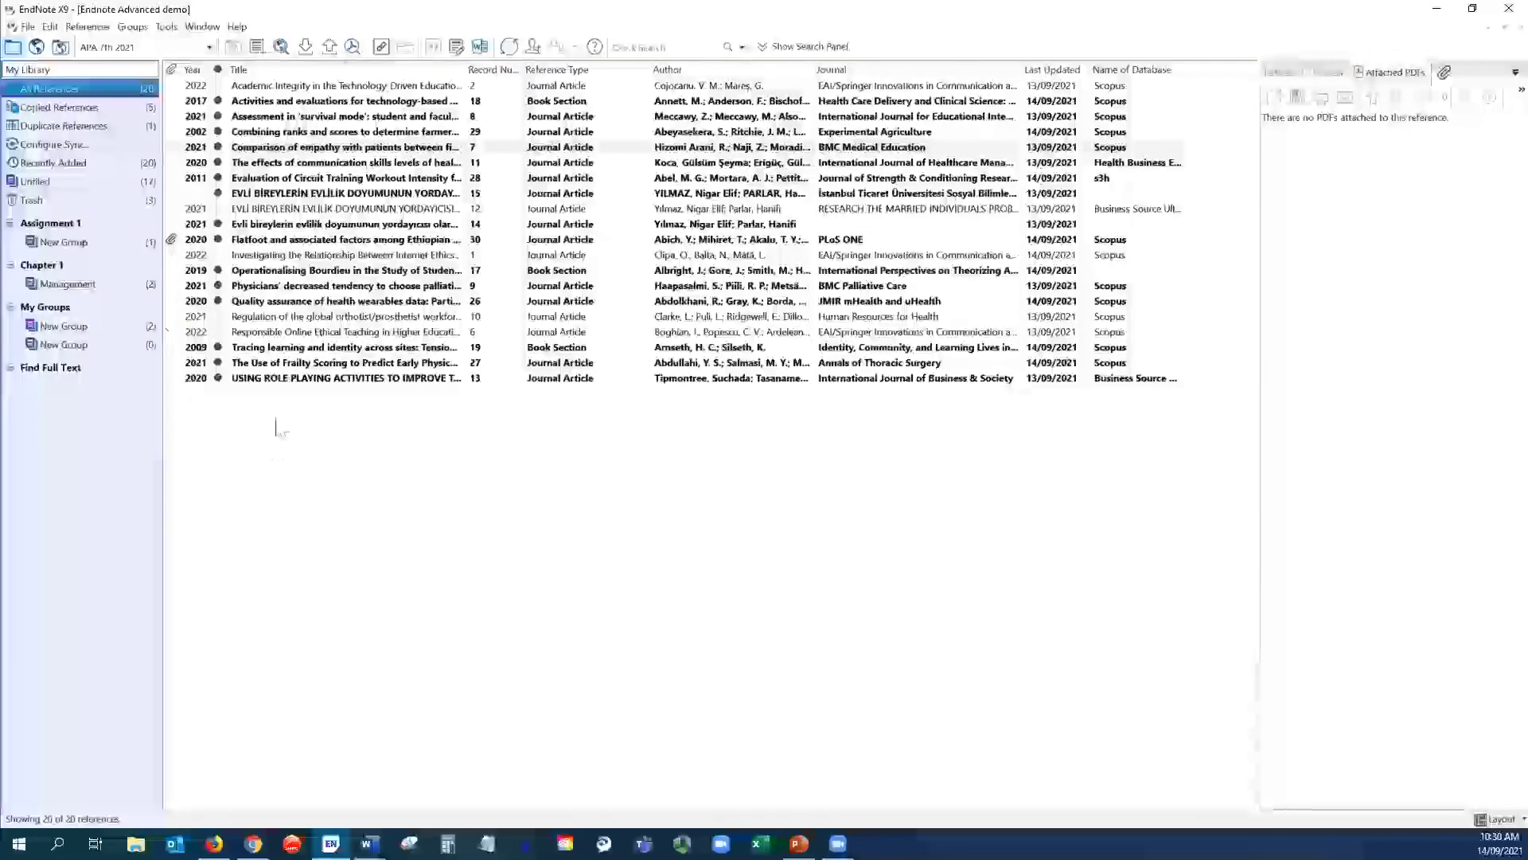
- Keep APA 7th 2021 as the output style and bring up the full Choose A Style catalogue
left_click(209, 44)
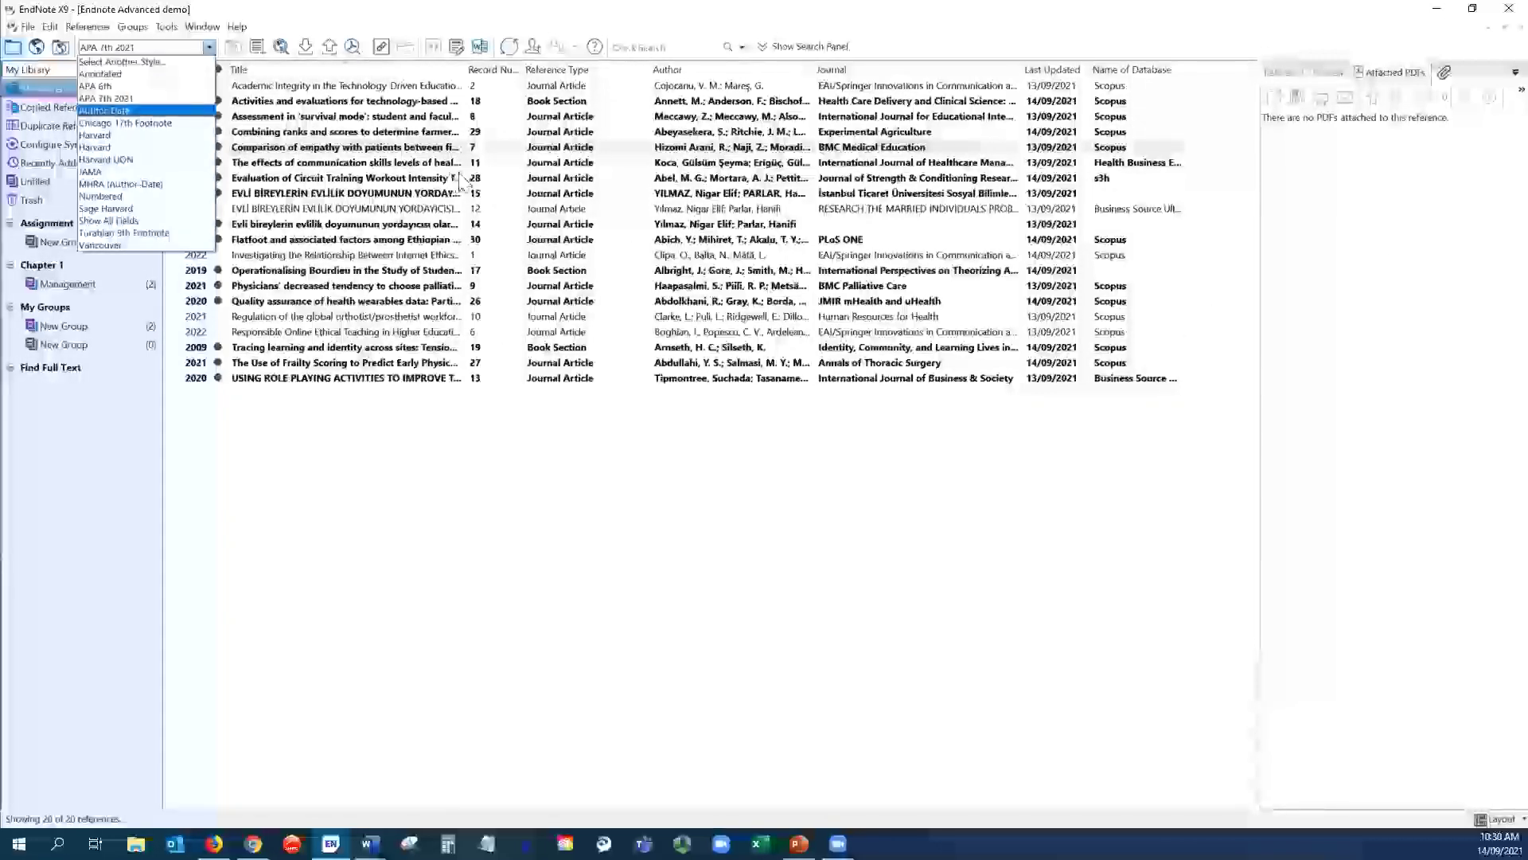
left_click(163, 99)
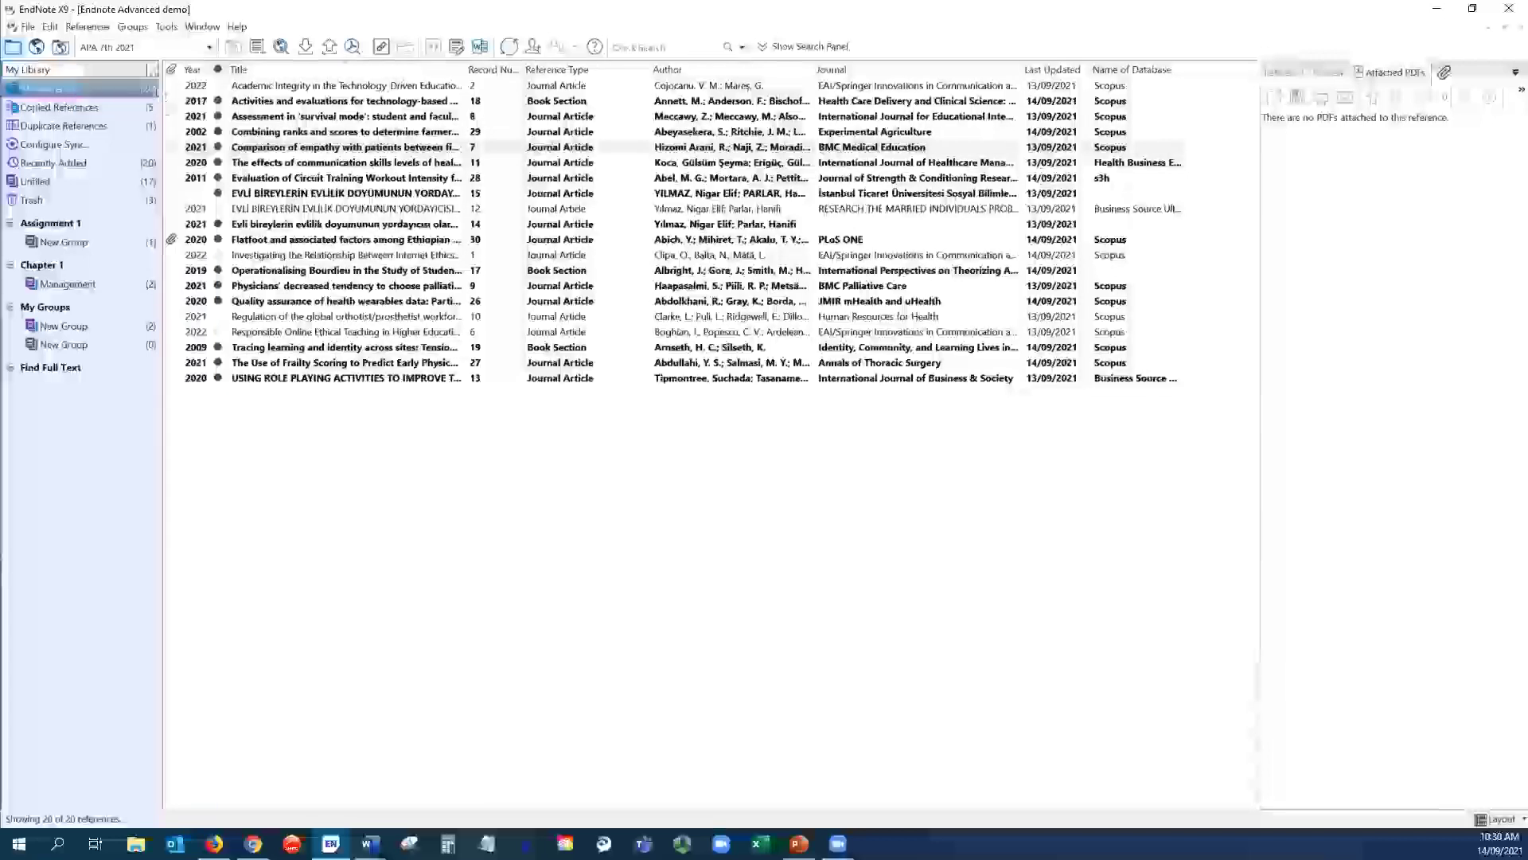
left_click(209, 48)
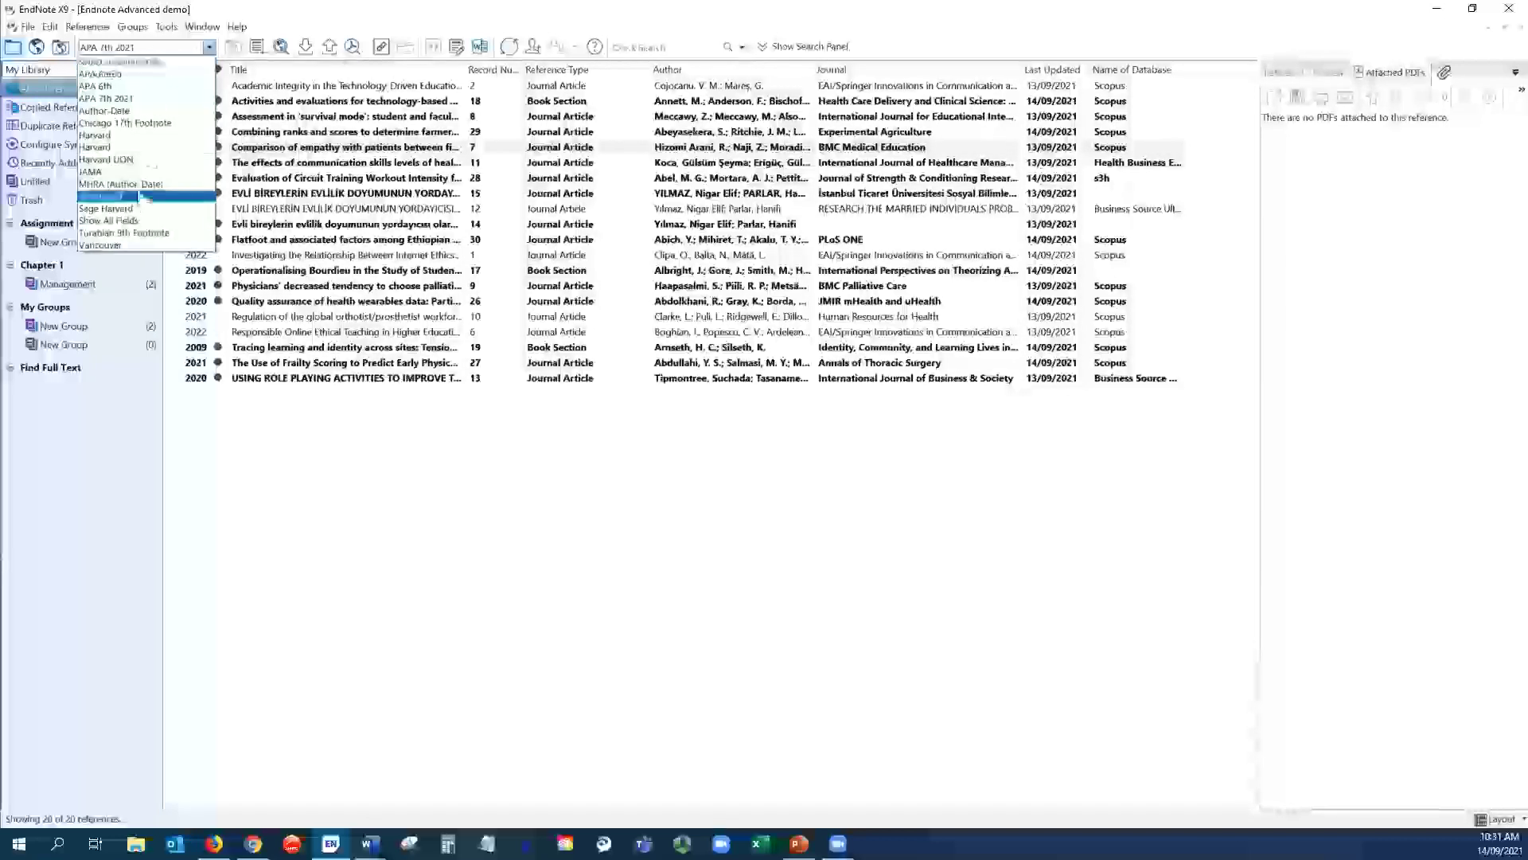
left_click(167, 64)
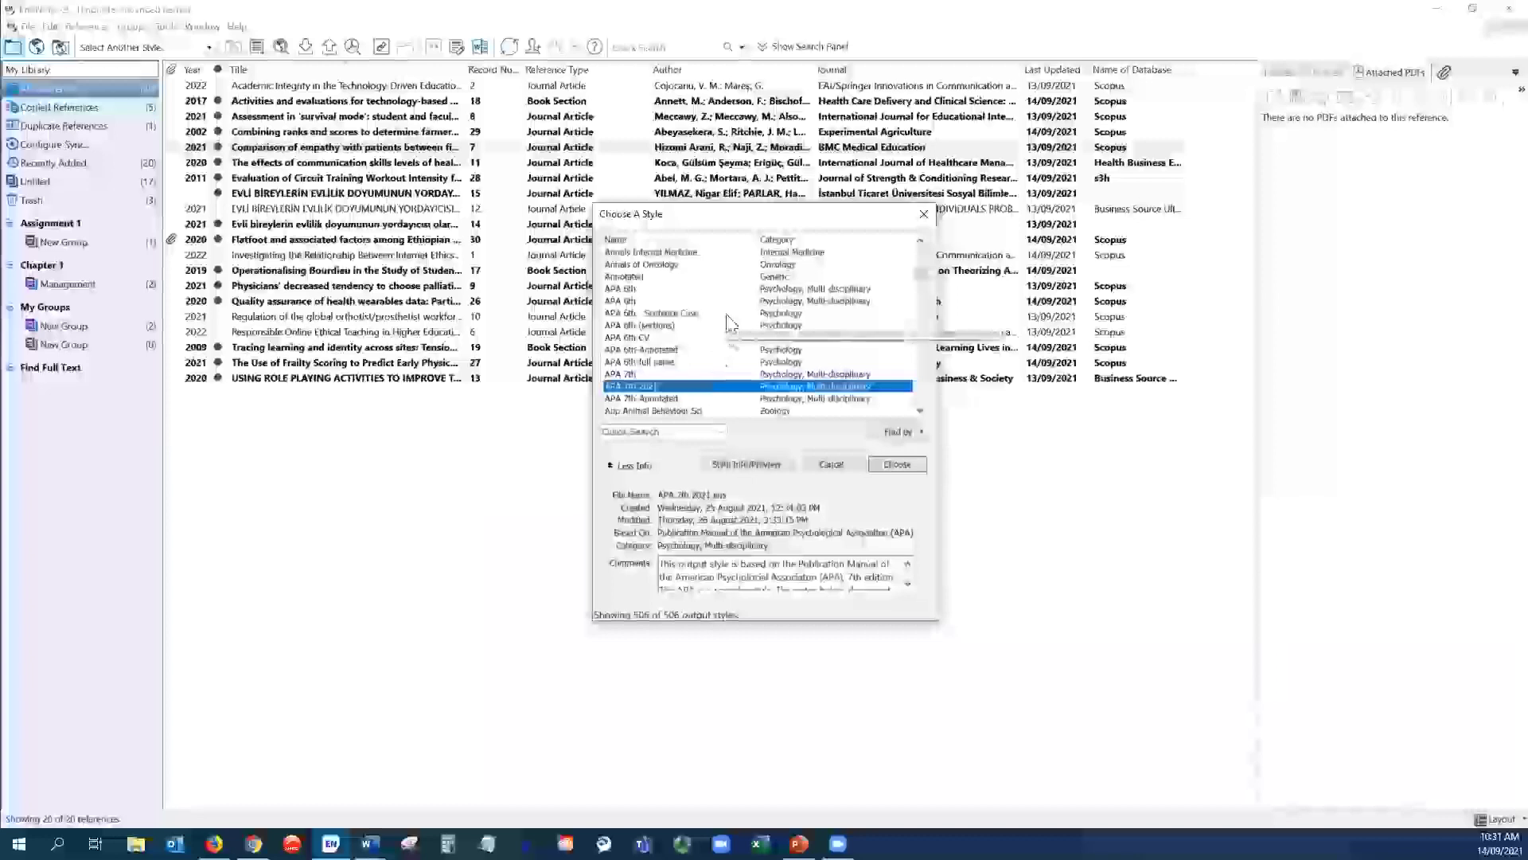
- Scroll through the style catalogue, close it without choosing, and minimise EndNote
scroll(701, 314, "down", 10)
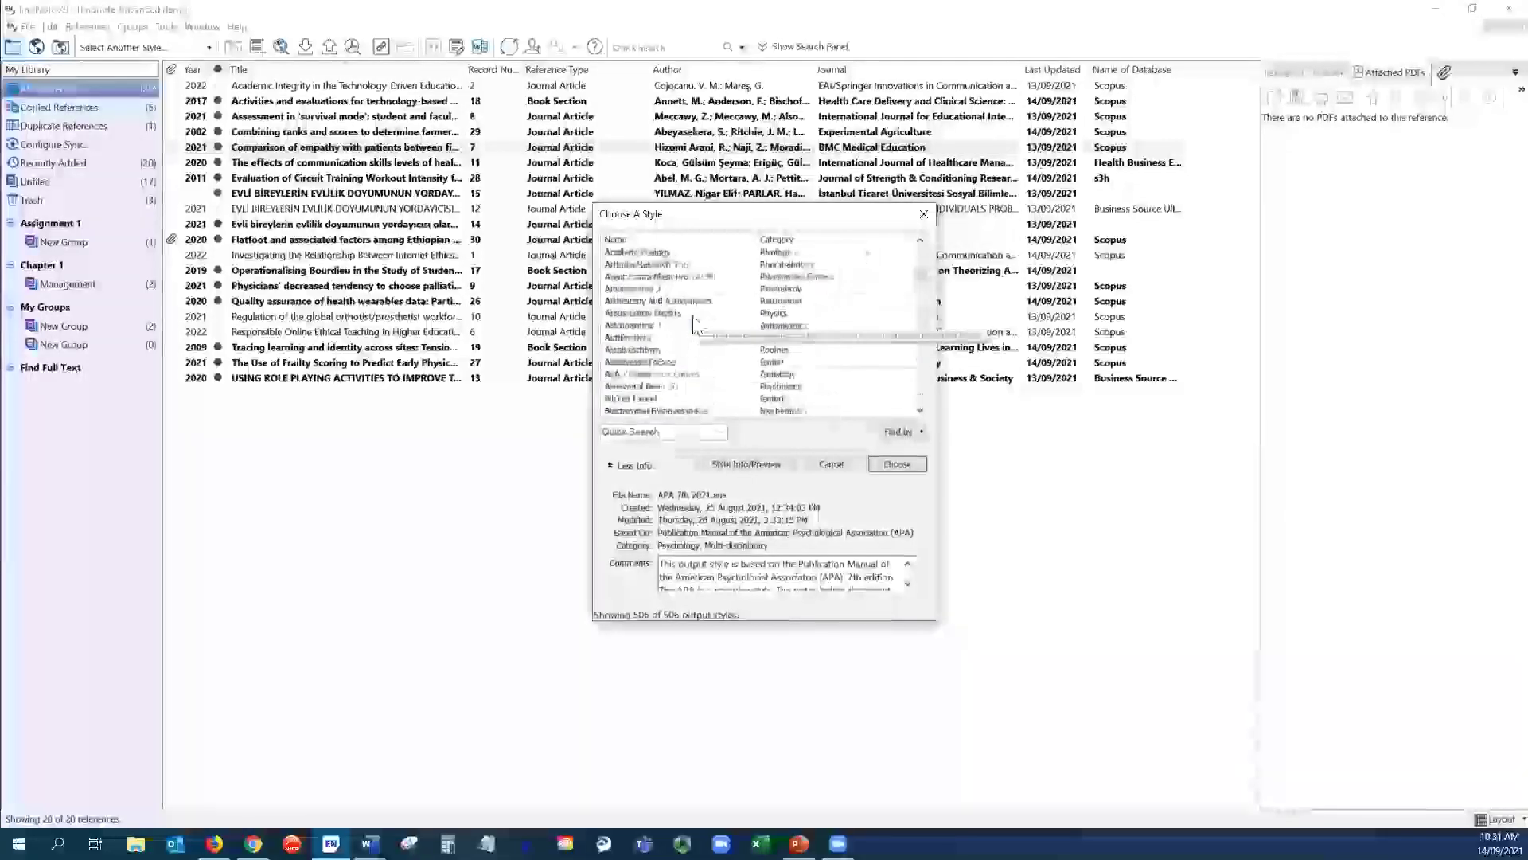
scroll(696, 328, "down", 5)
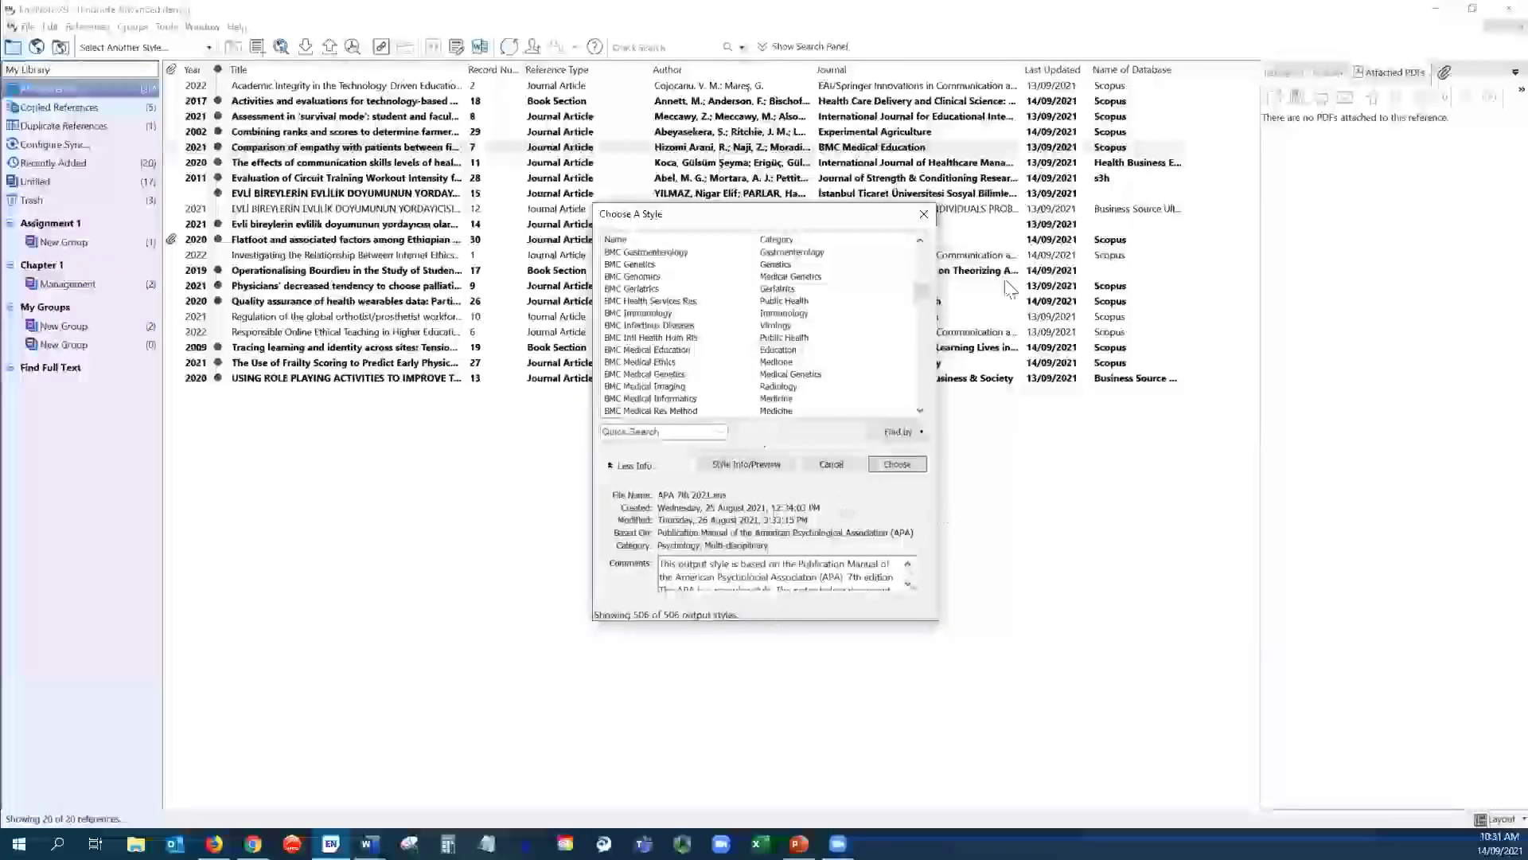
left_click(923, 213)
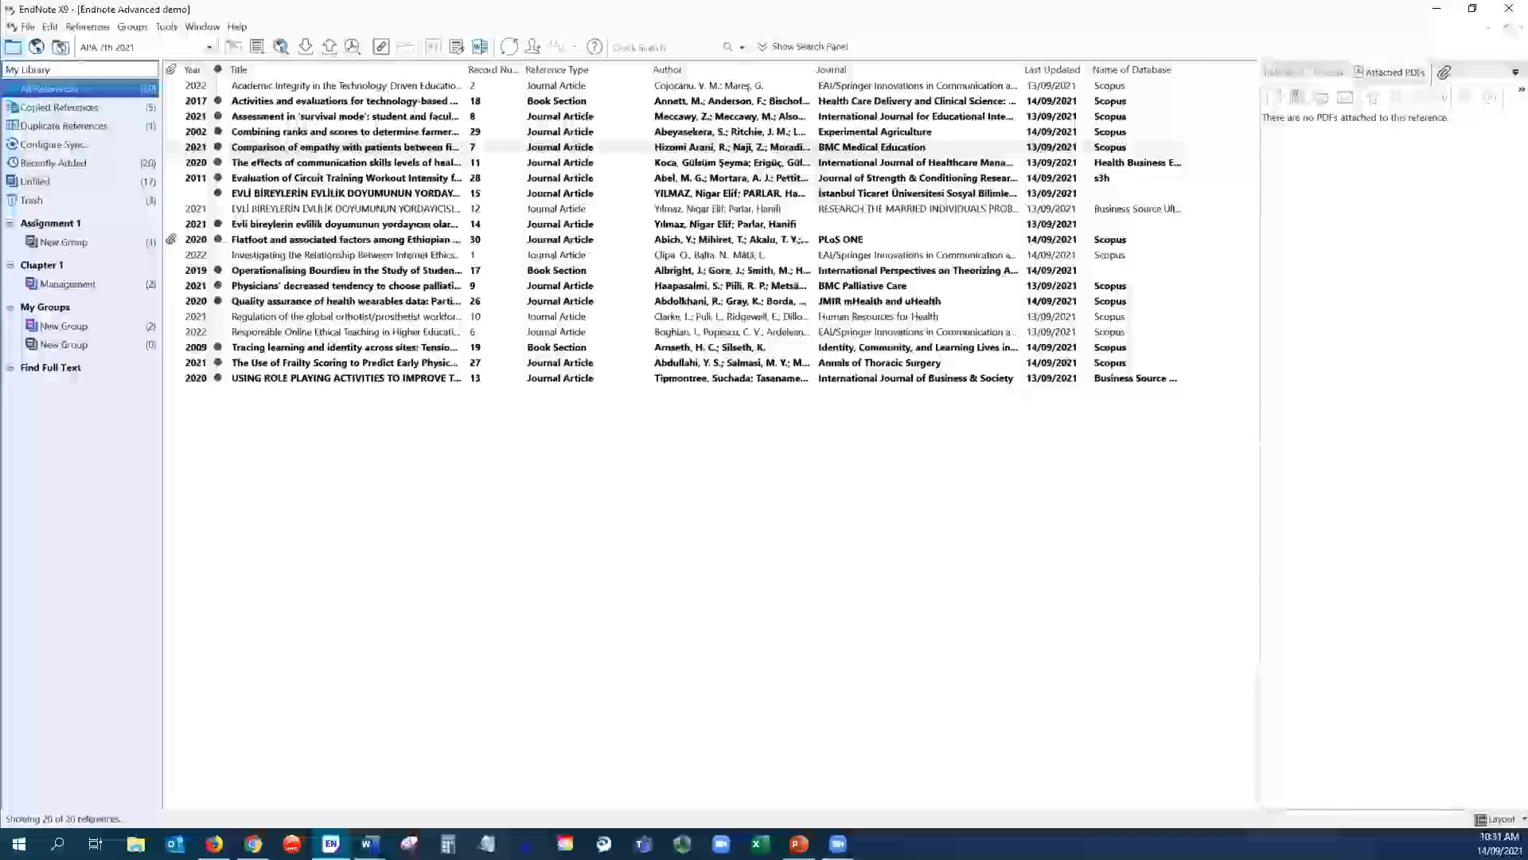
left_click(237, 27)
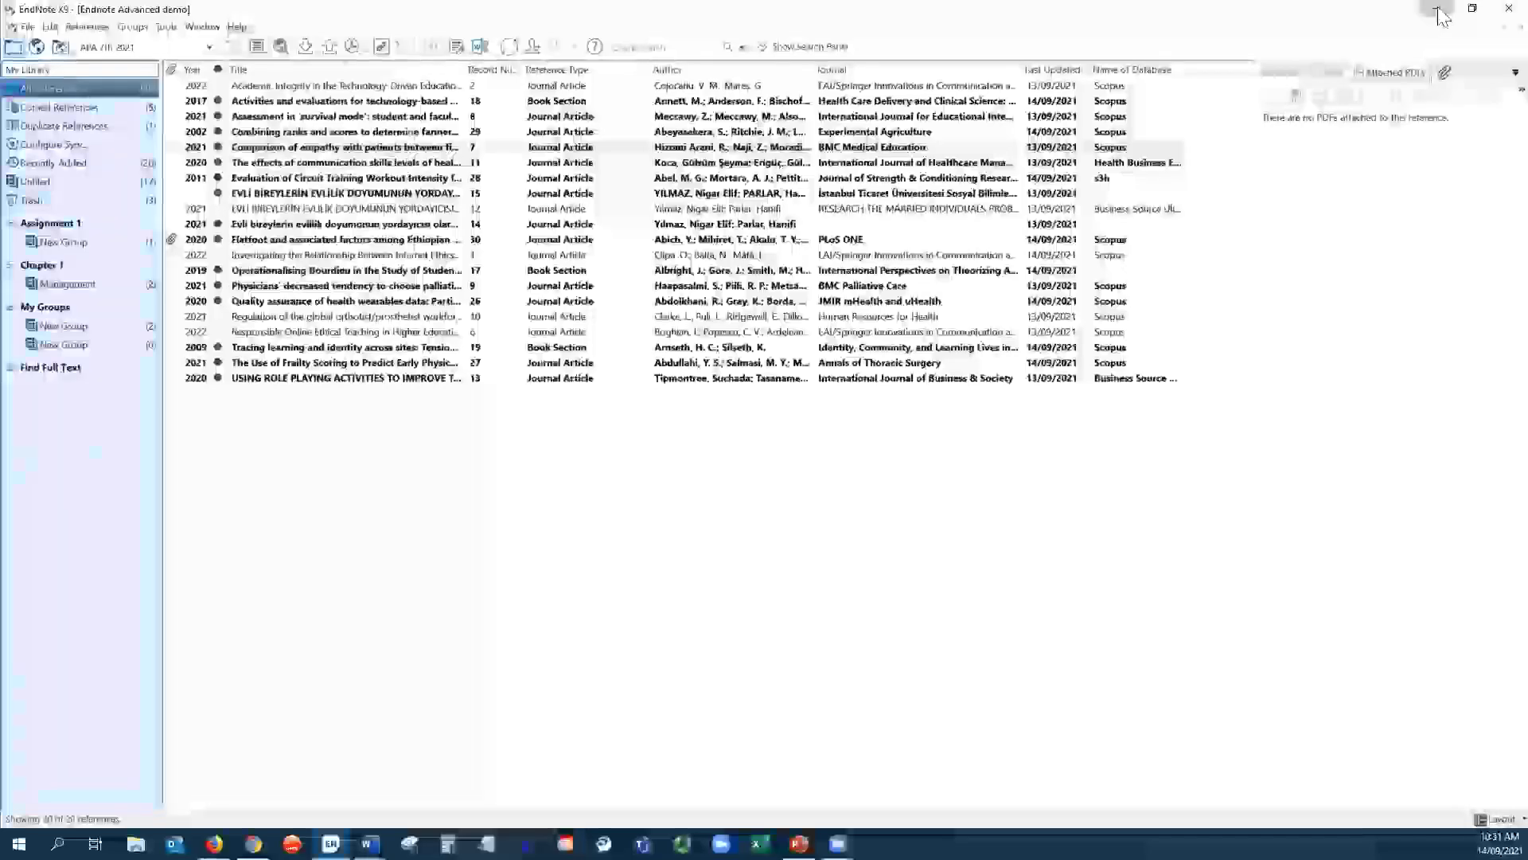
left_click(1437, 10)
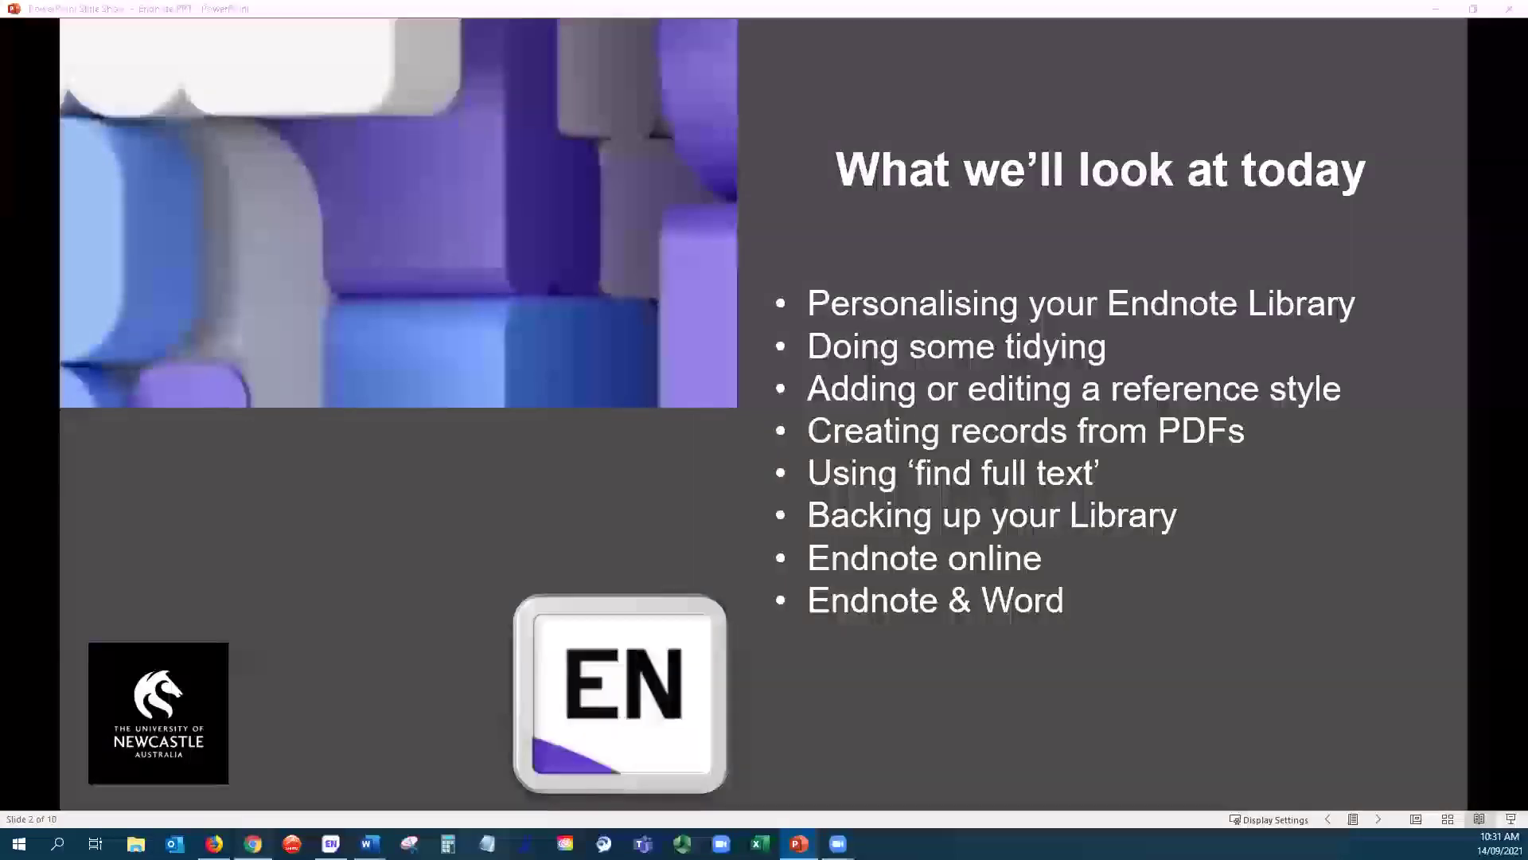
- Open the endnote.com Output Styles page from the browser and EndNote's Help menu
left_click(252, 843)
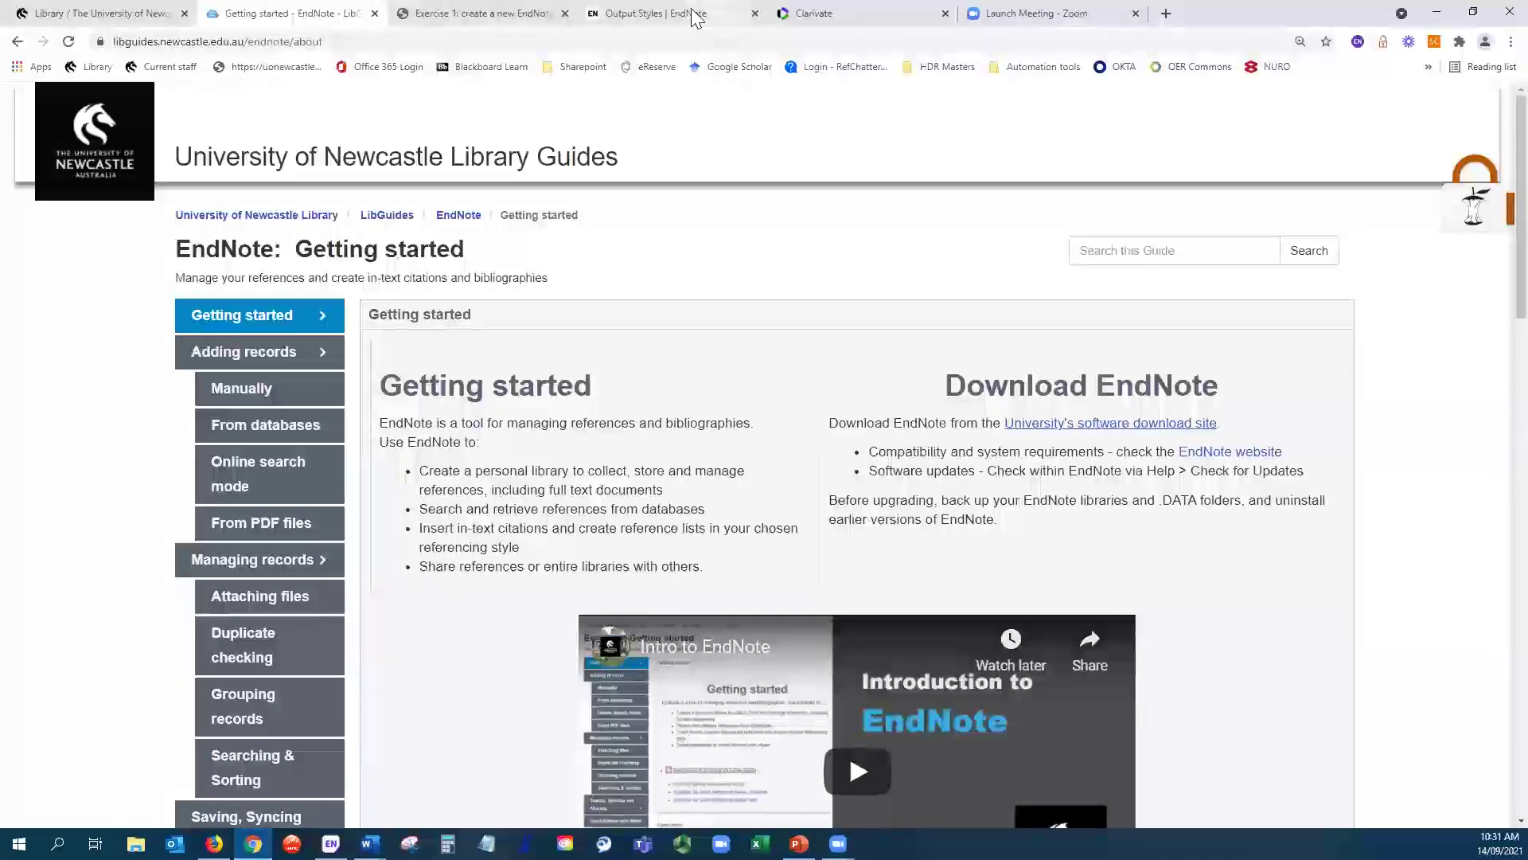
left_click(692, 17)
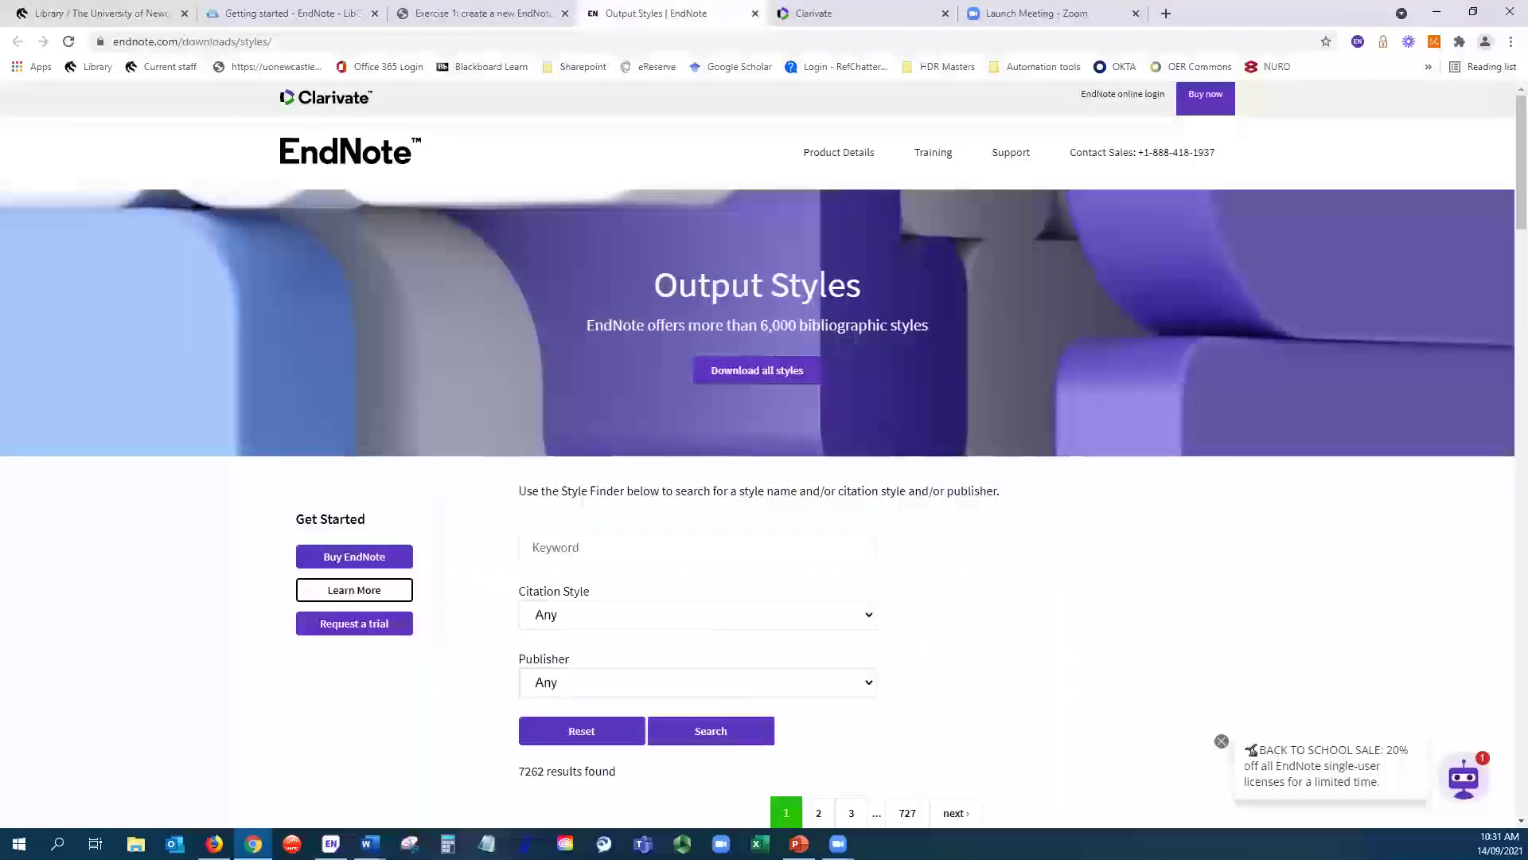
left_click(330, 844)
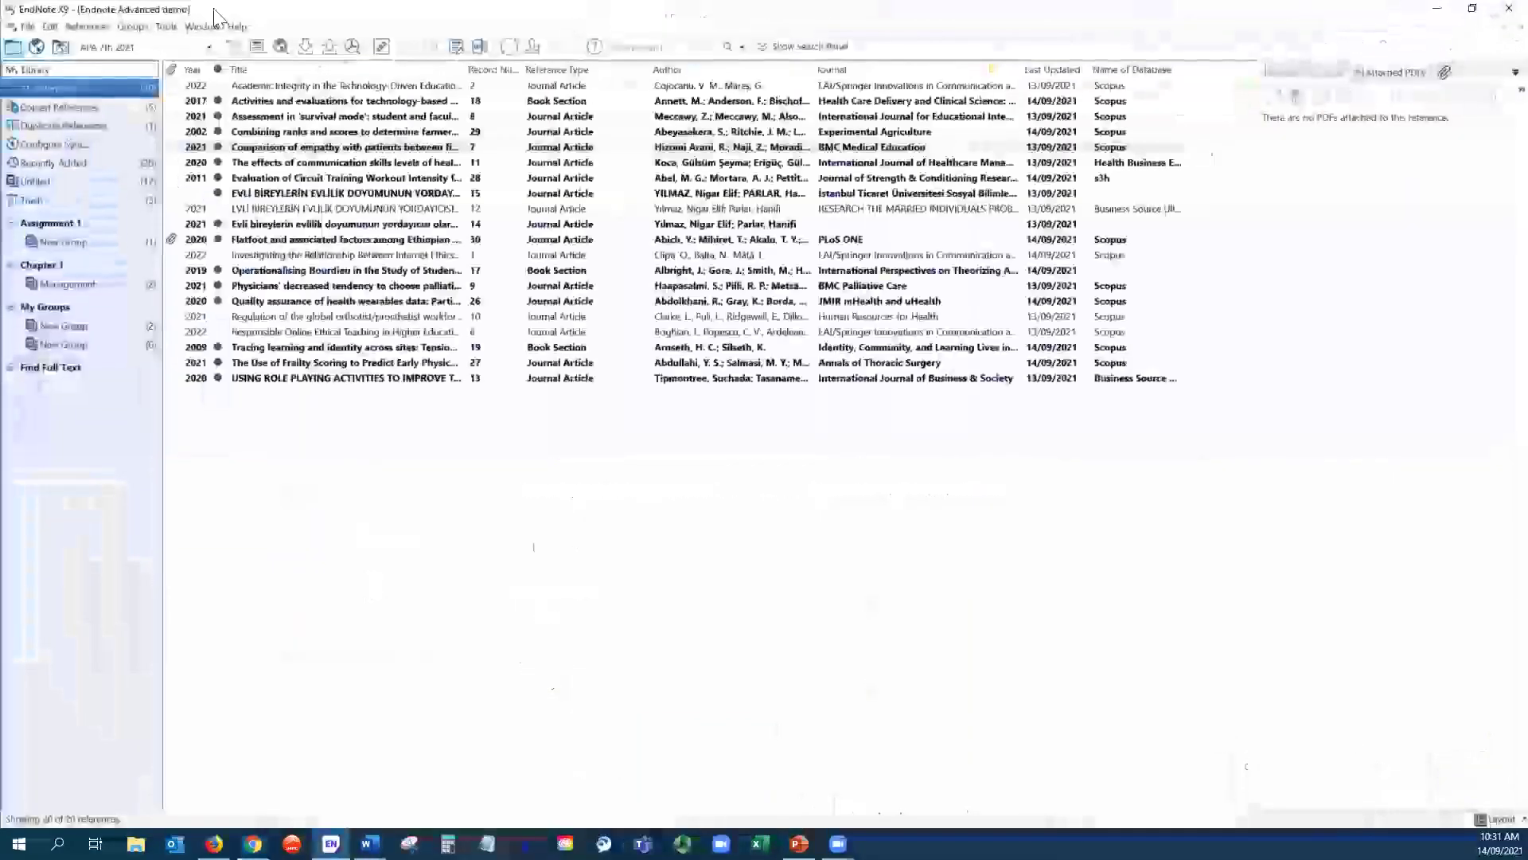
left_click(236, 27)
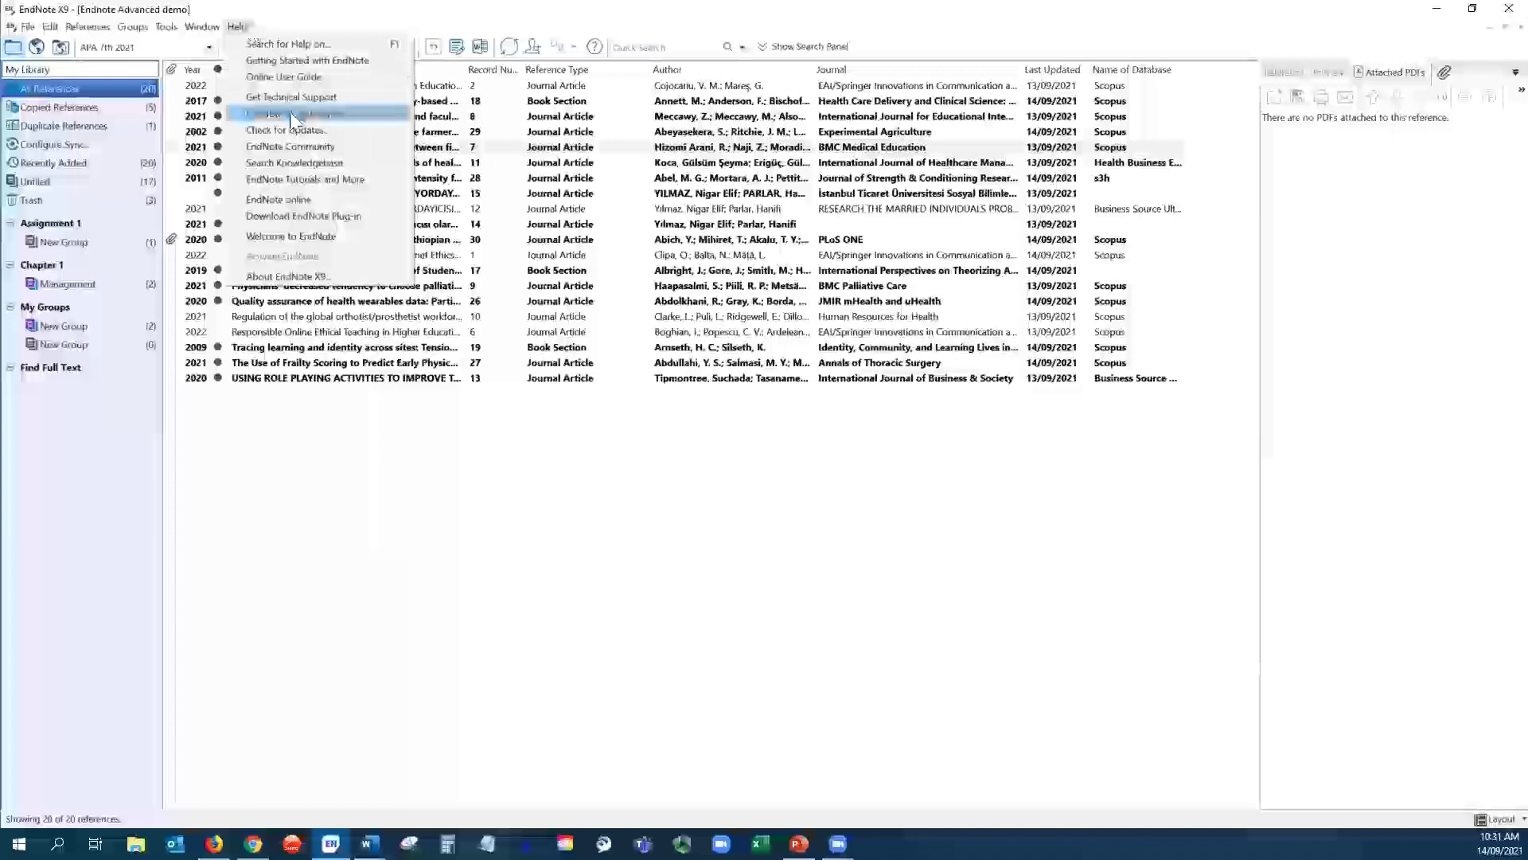
left_click(1446, 11)
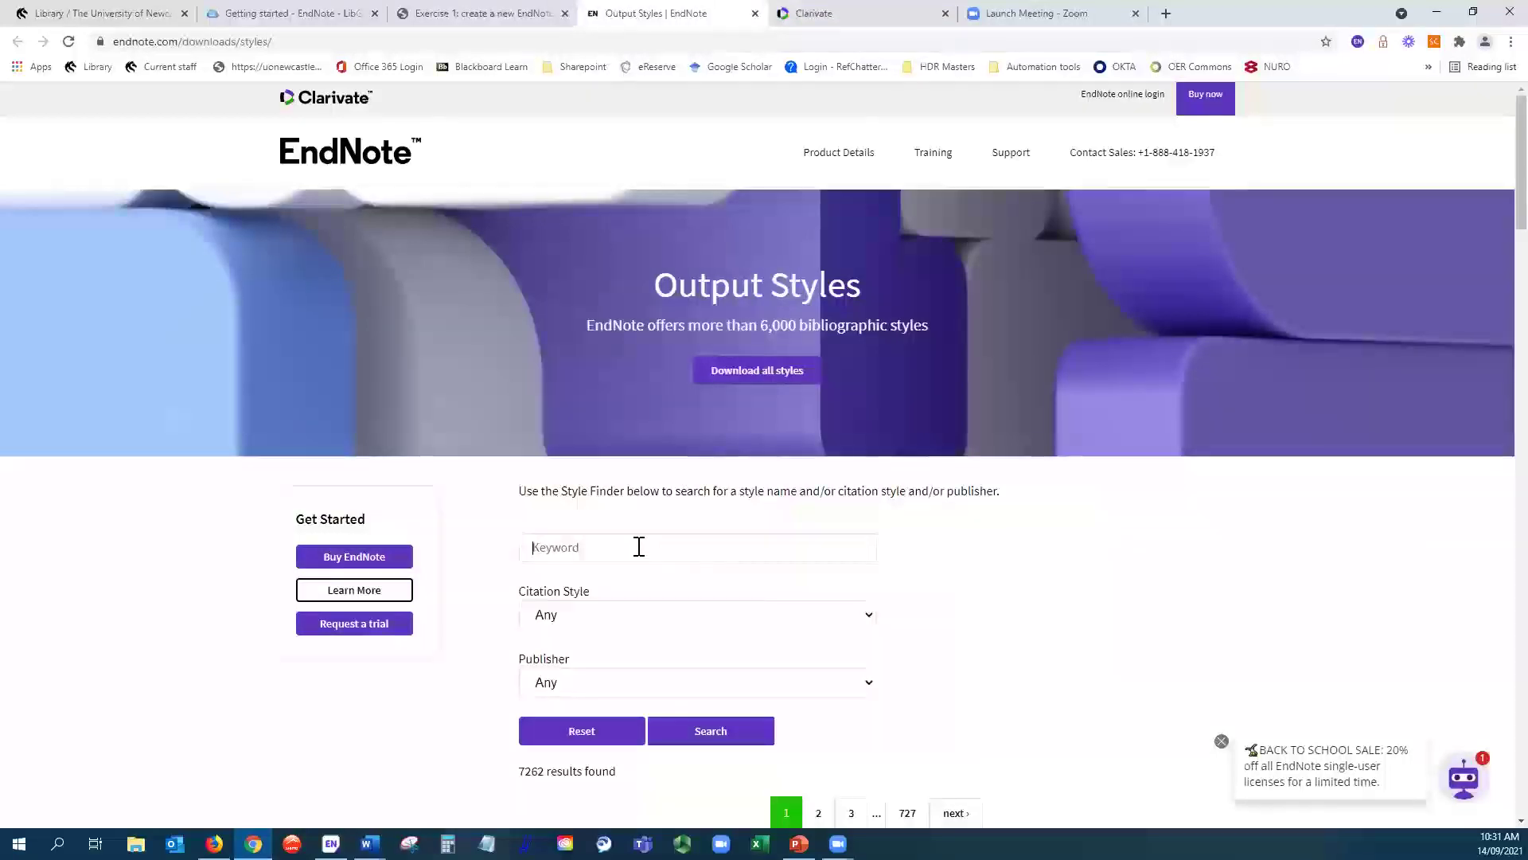
- Search the output styles for APA, review the 41 results, and return to EndNote
type("APA")
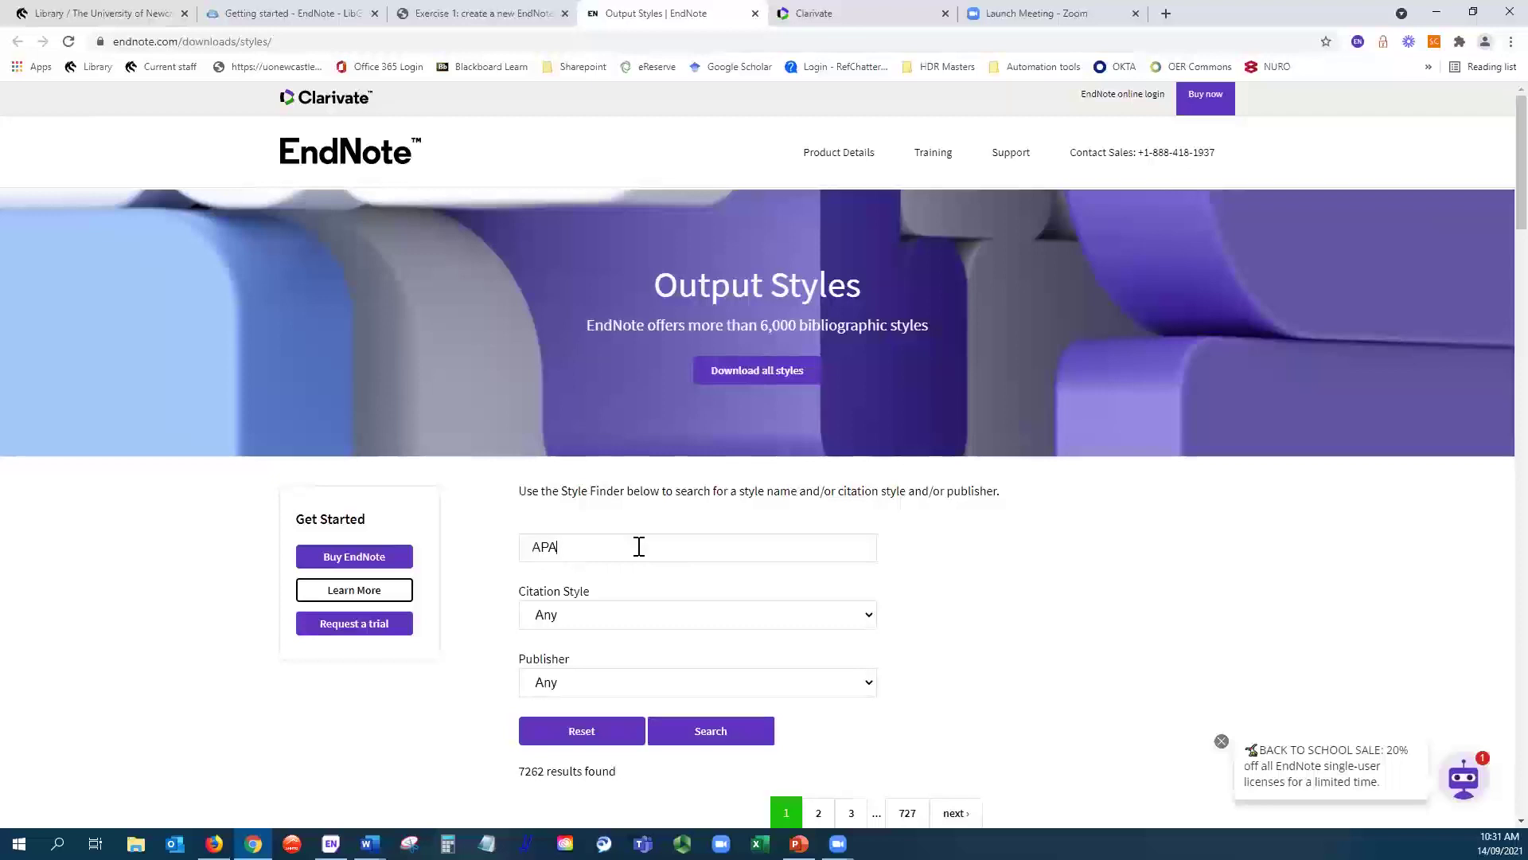
key("Return")
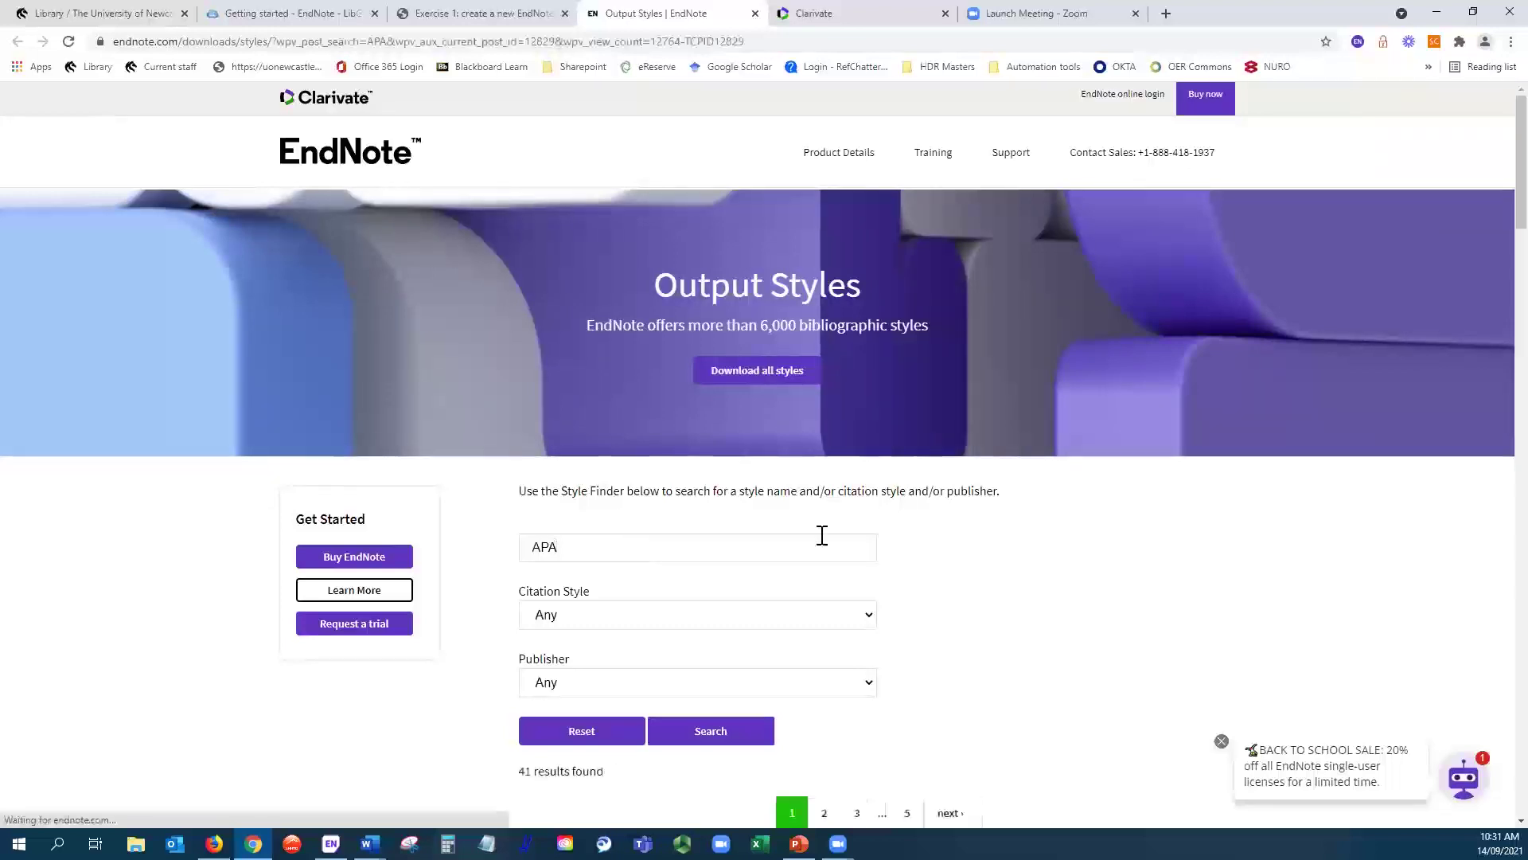
left_click(690, 742)
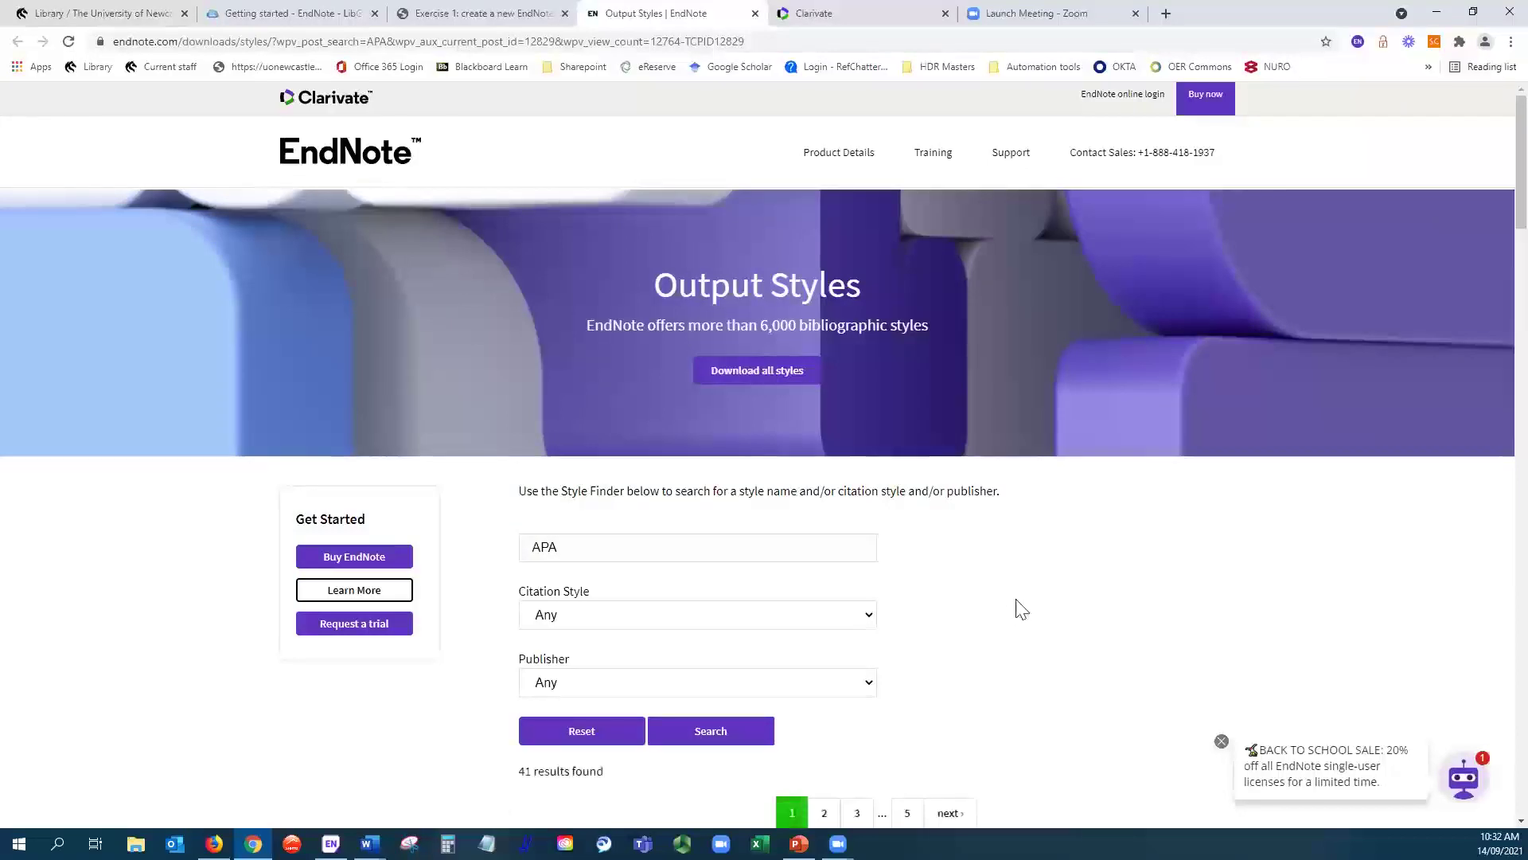
left_click(719, 732)
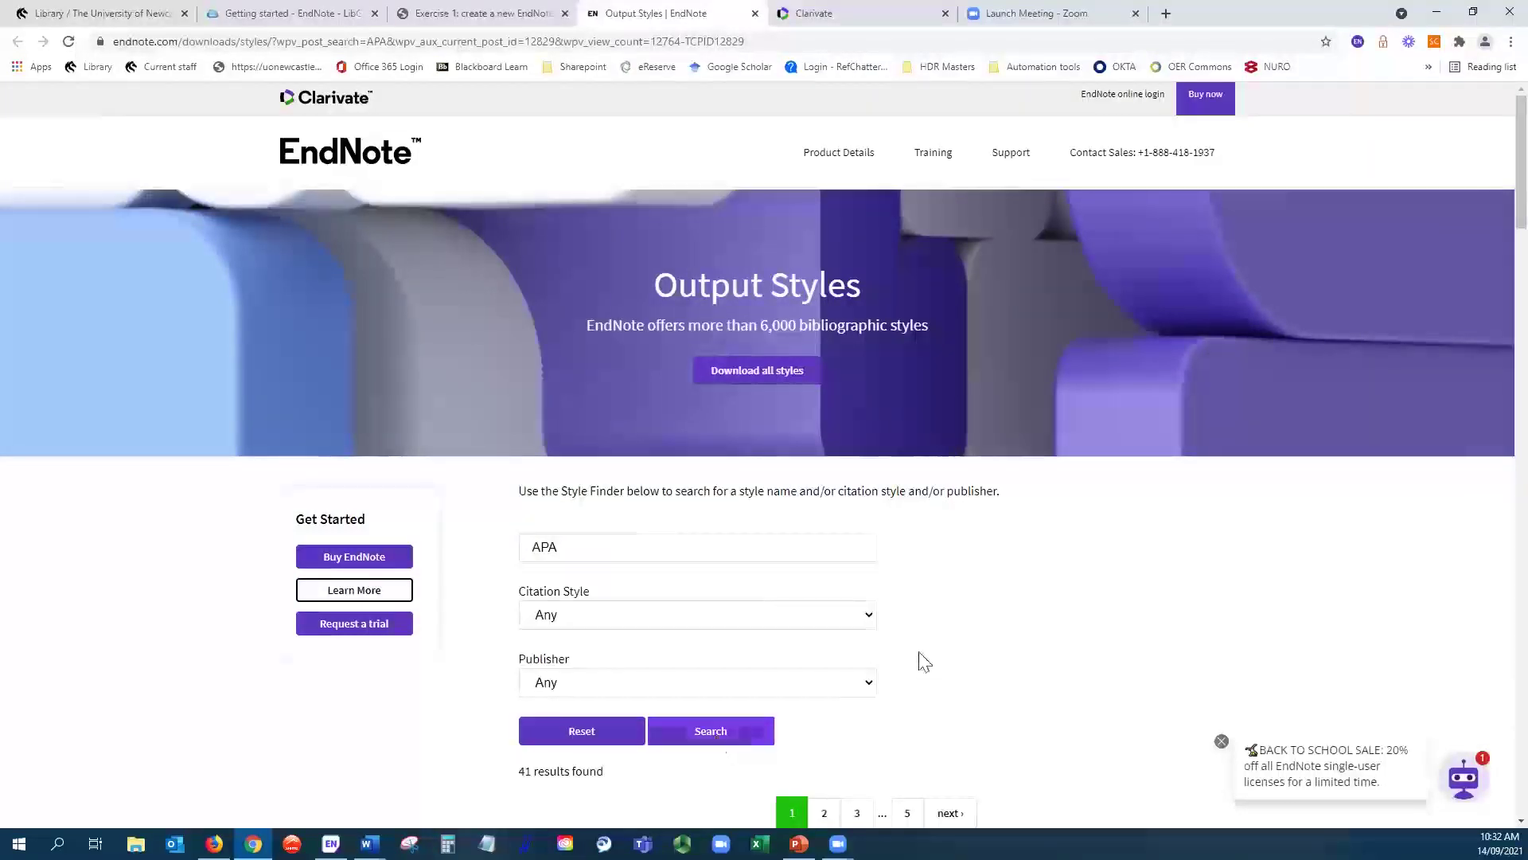
scroll(969, 577, "down", 6)
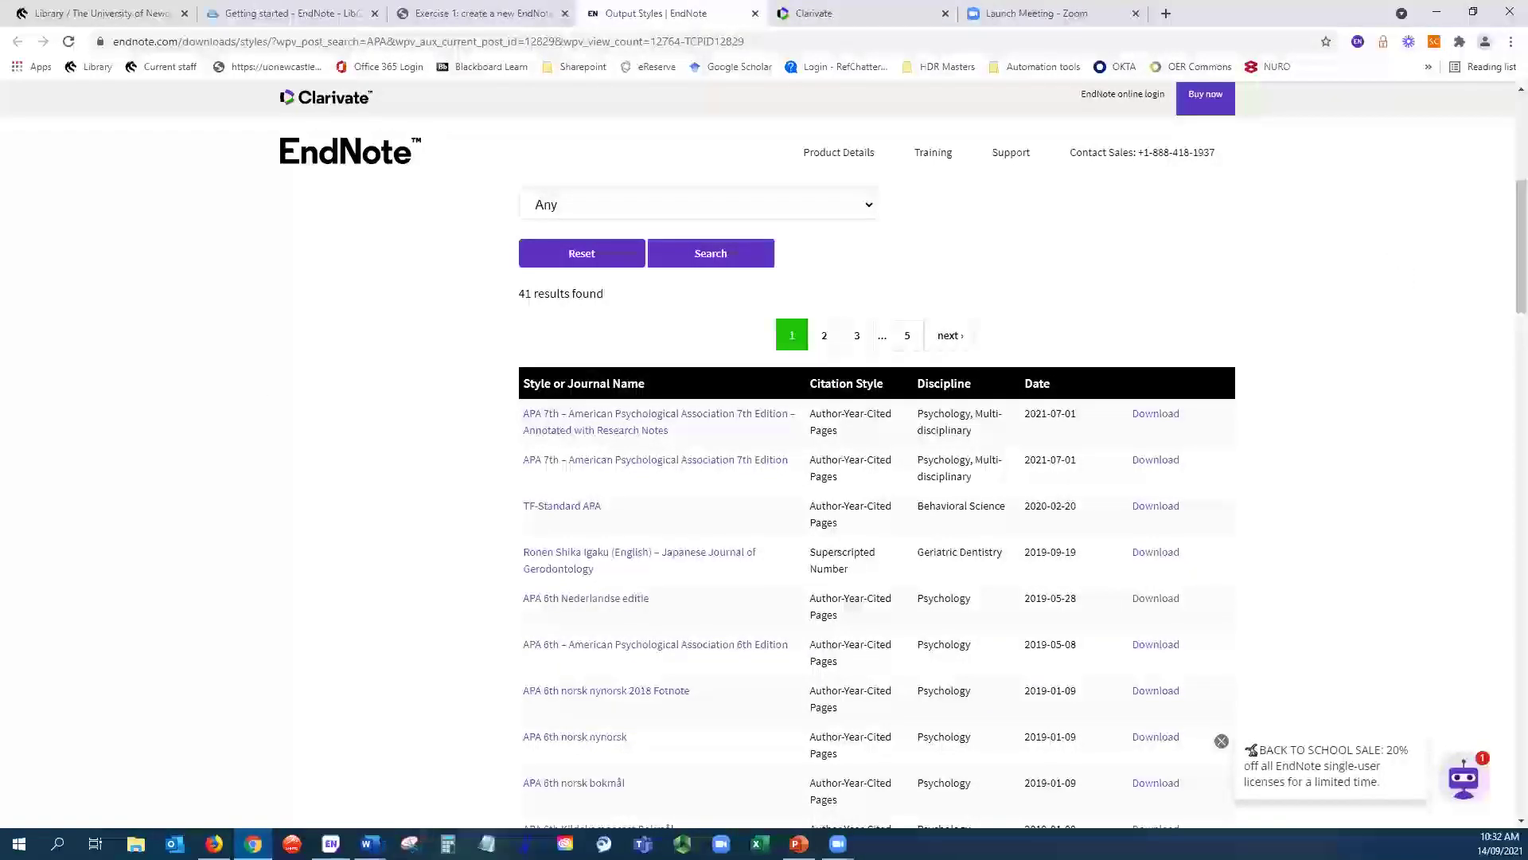
left_click(330, 843)
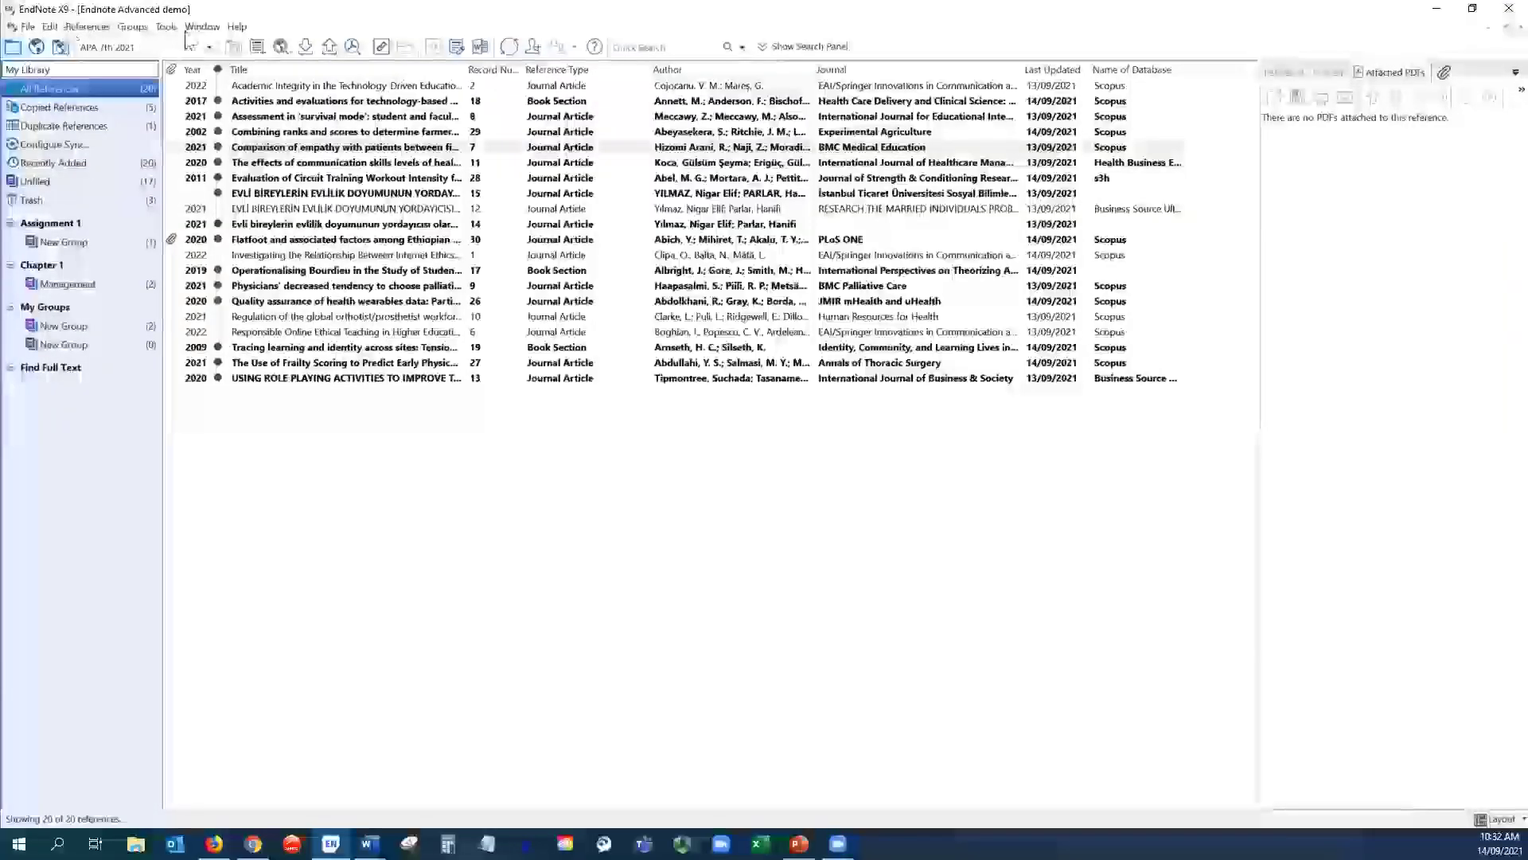
left_click(49, 27)
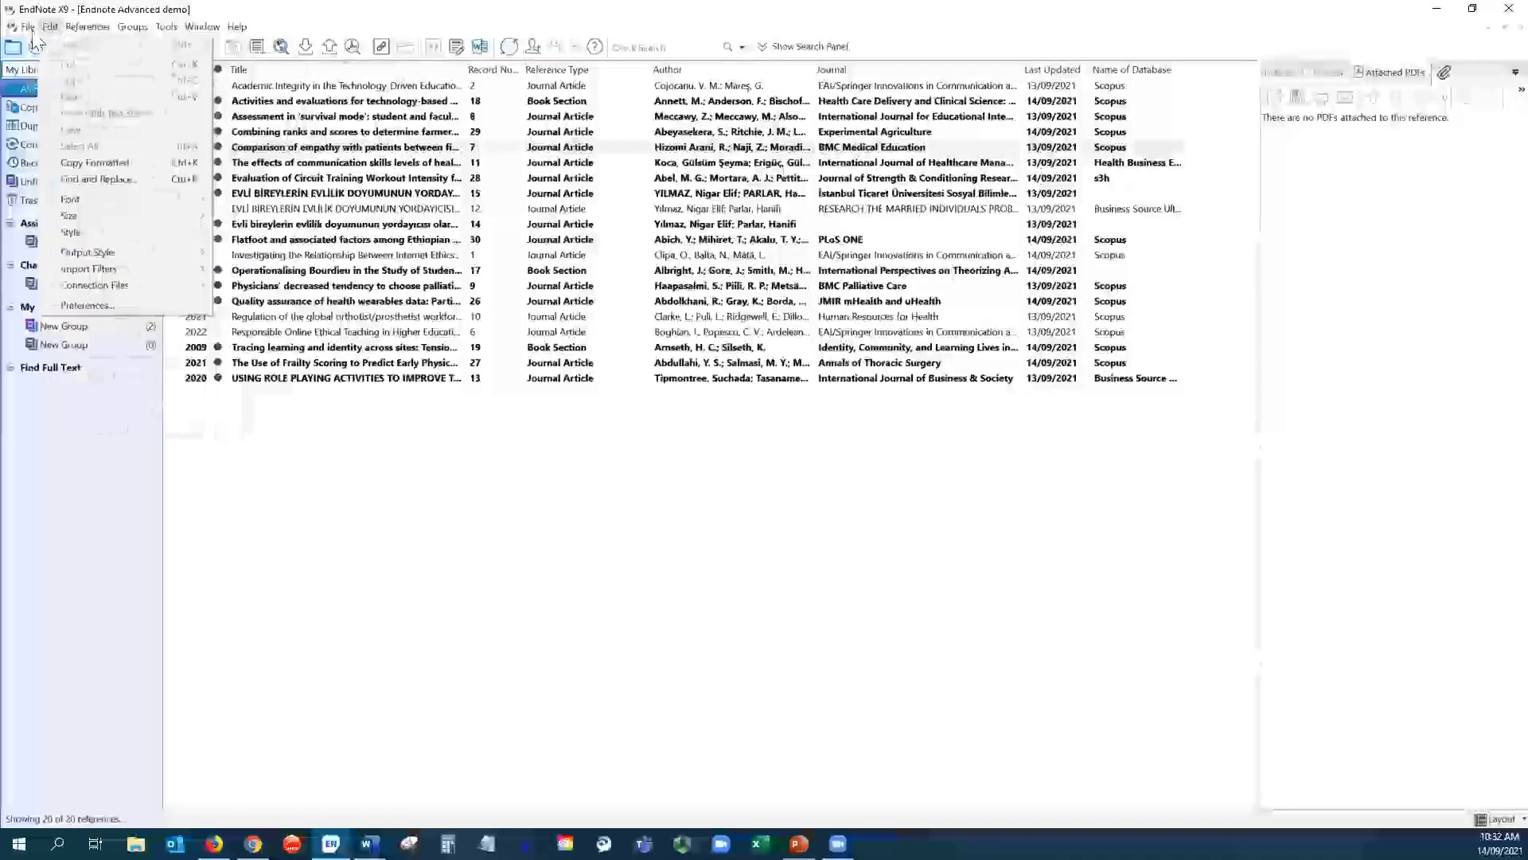
left_click(28, 27)
left_click(28, 26)
left_click(50, 26)
mouse_move(144, 255)
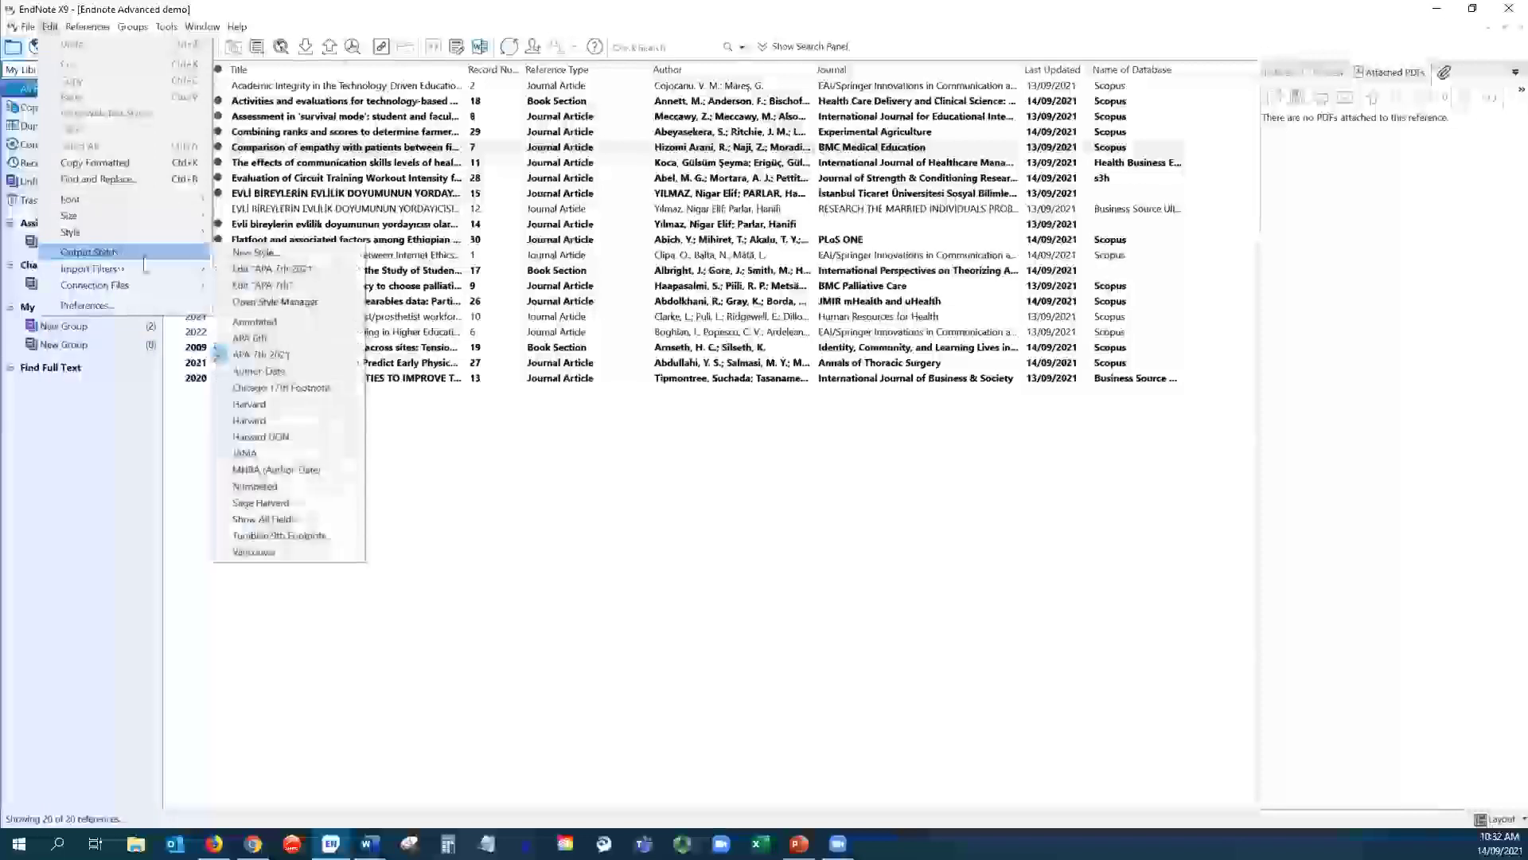
left_click(272, 269)
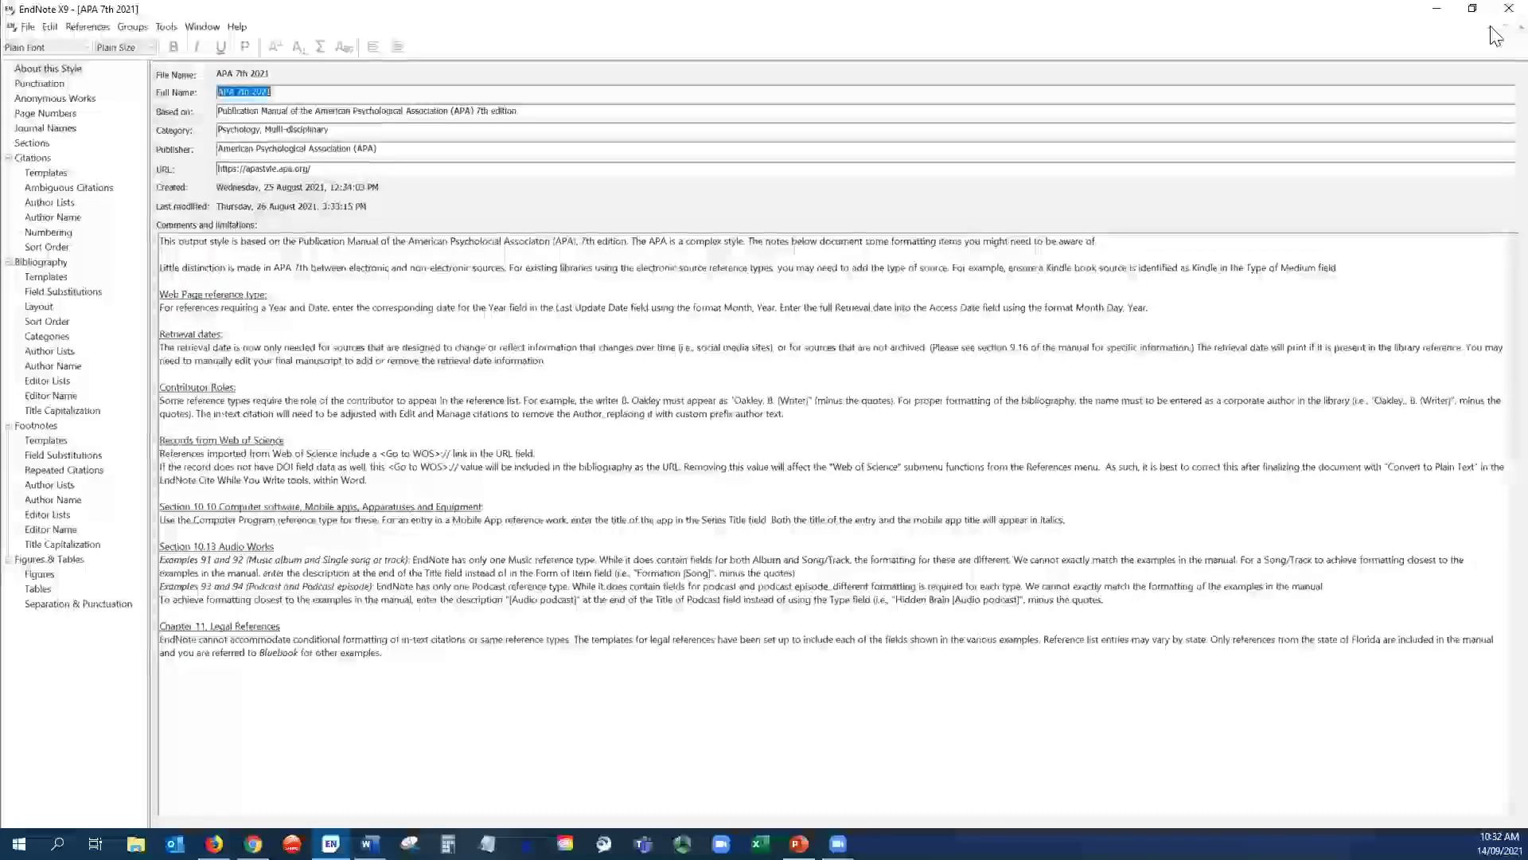
left_click(1521, 27)
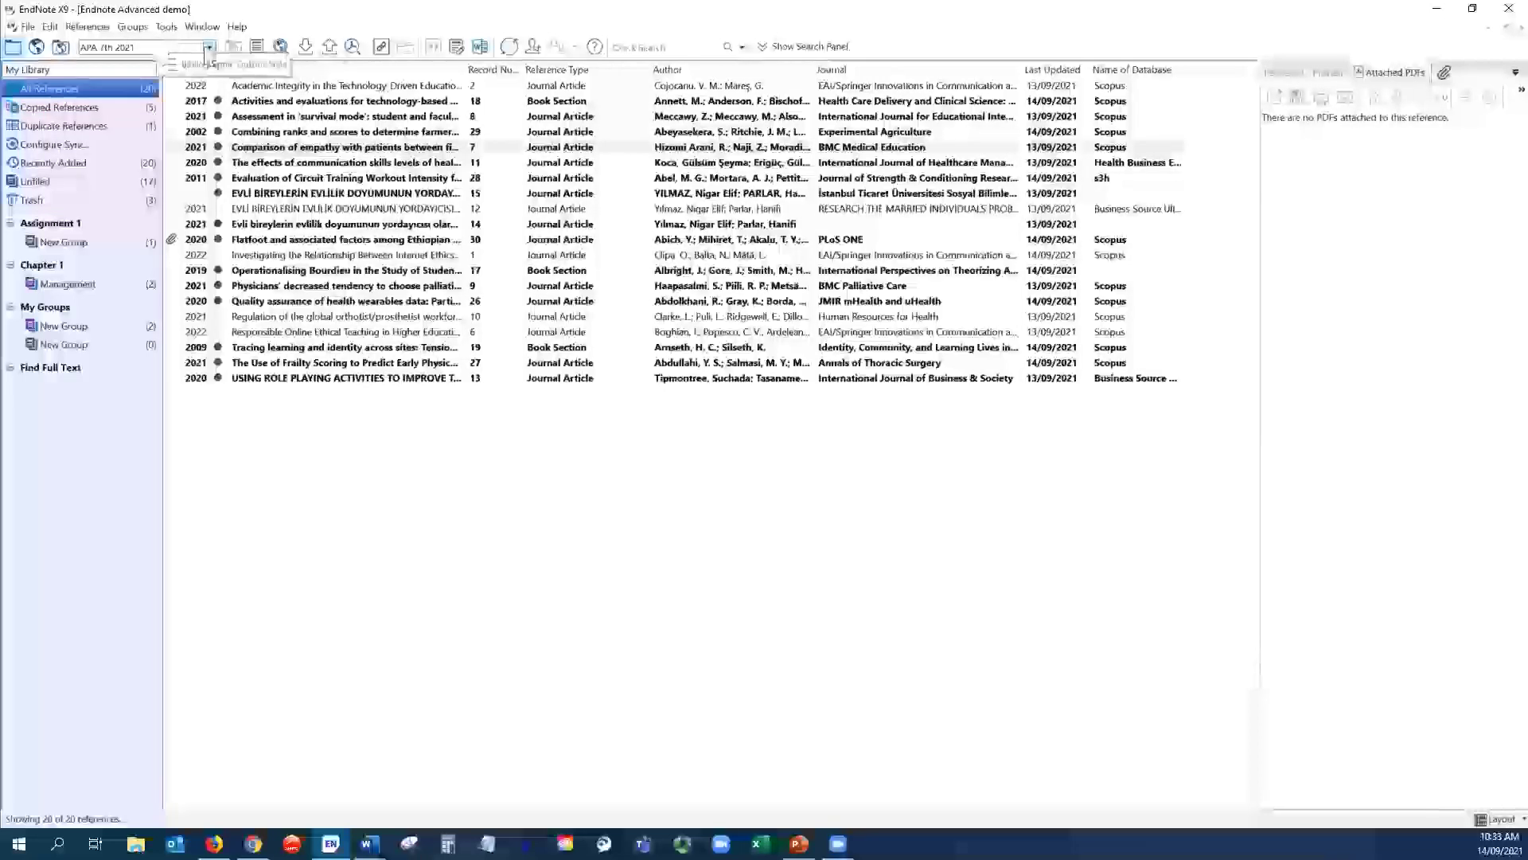
left_click(209, 47)
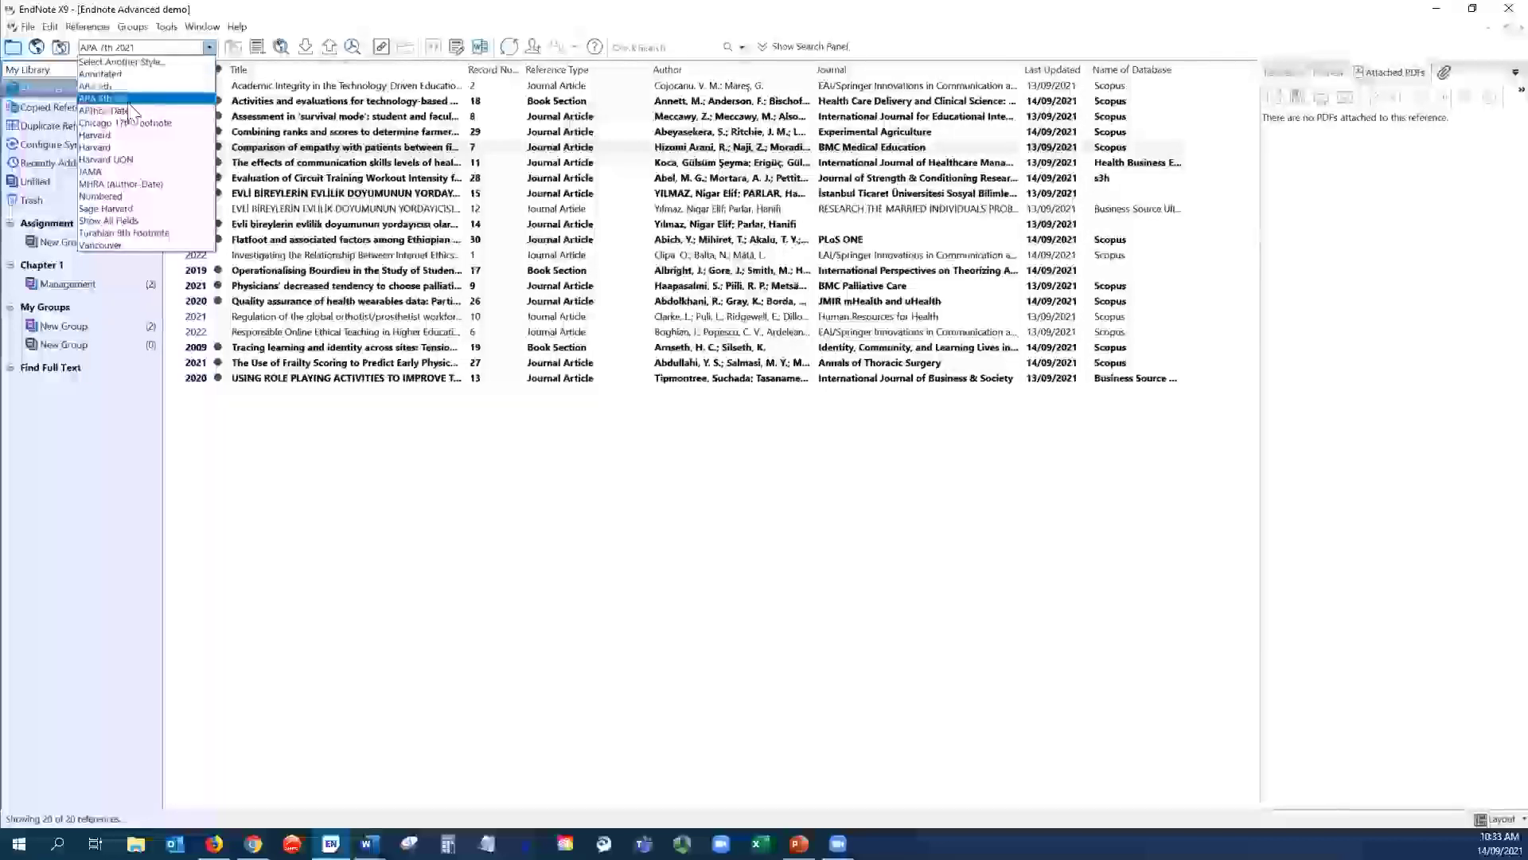
left_click(126, 98)
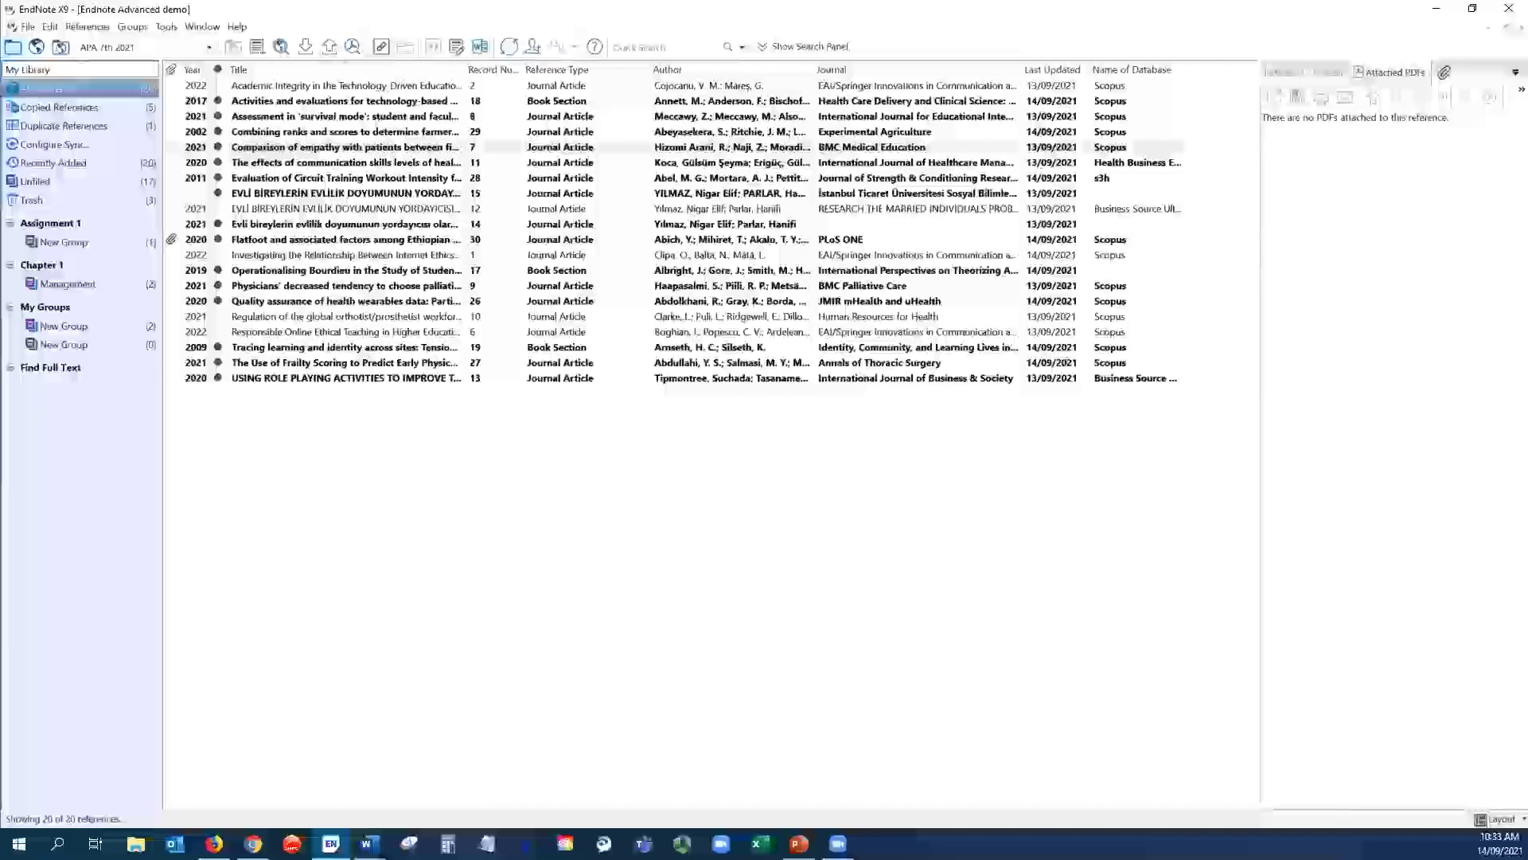
left_click(51, 27)
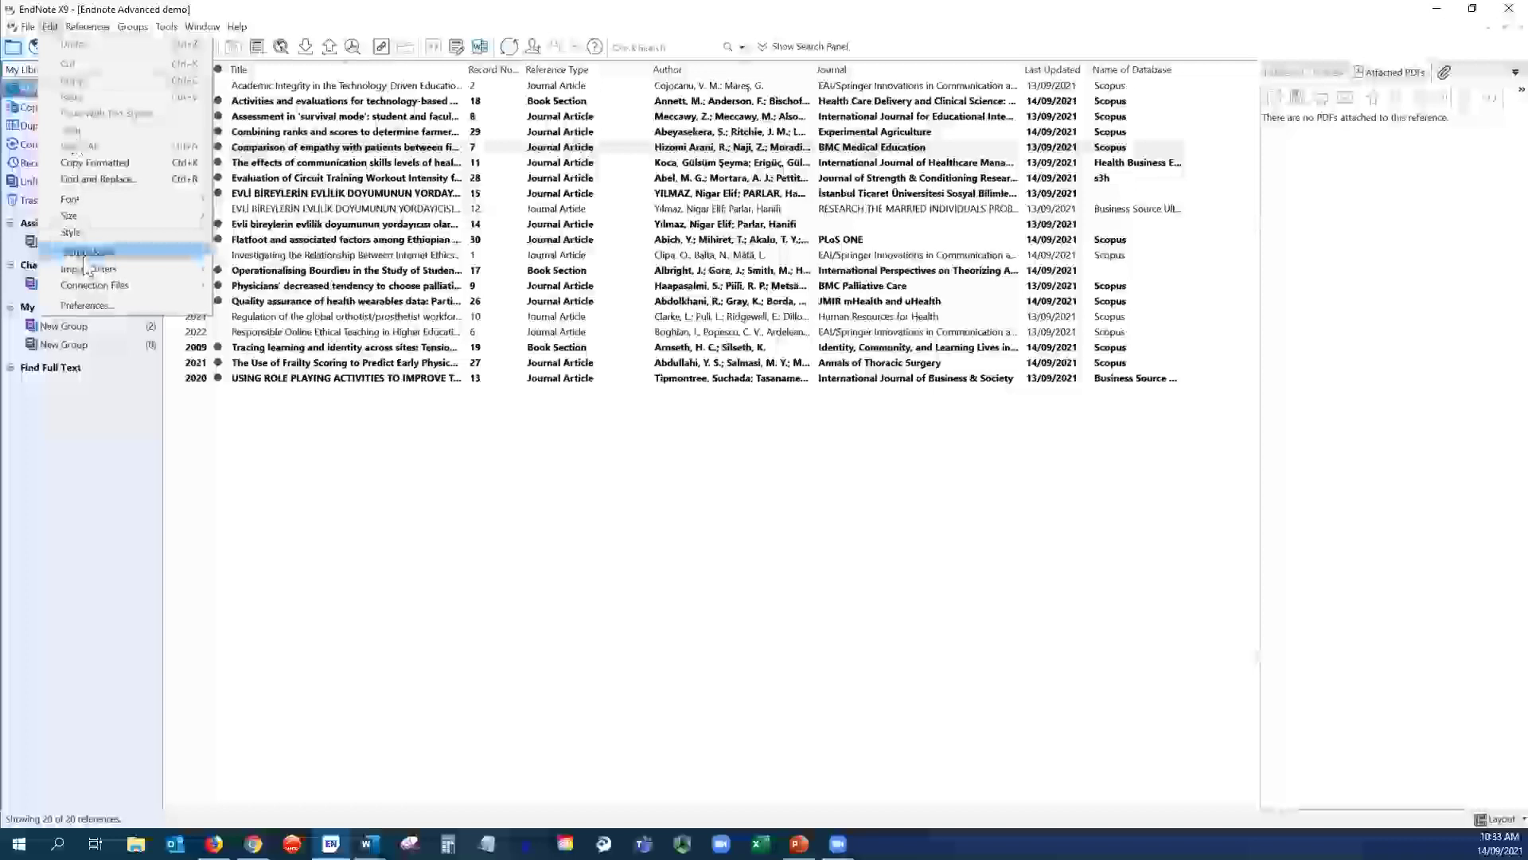
mouse_move(81, 254)
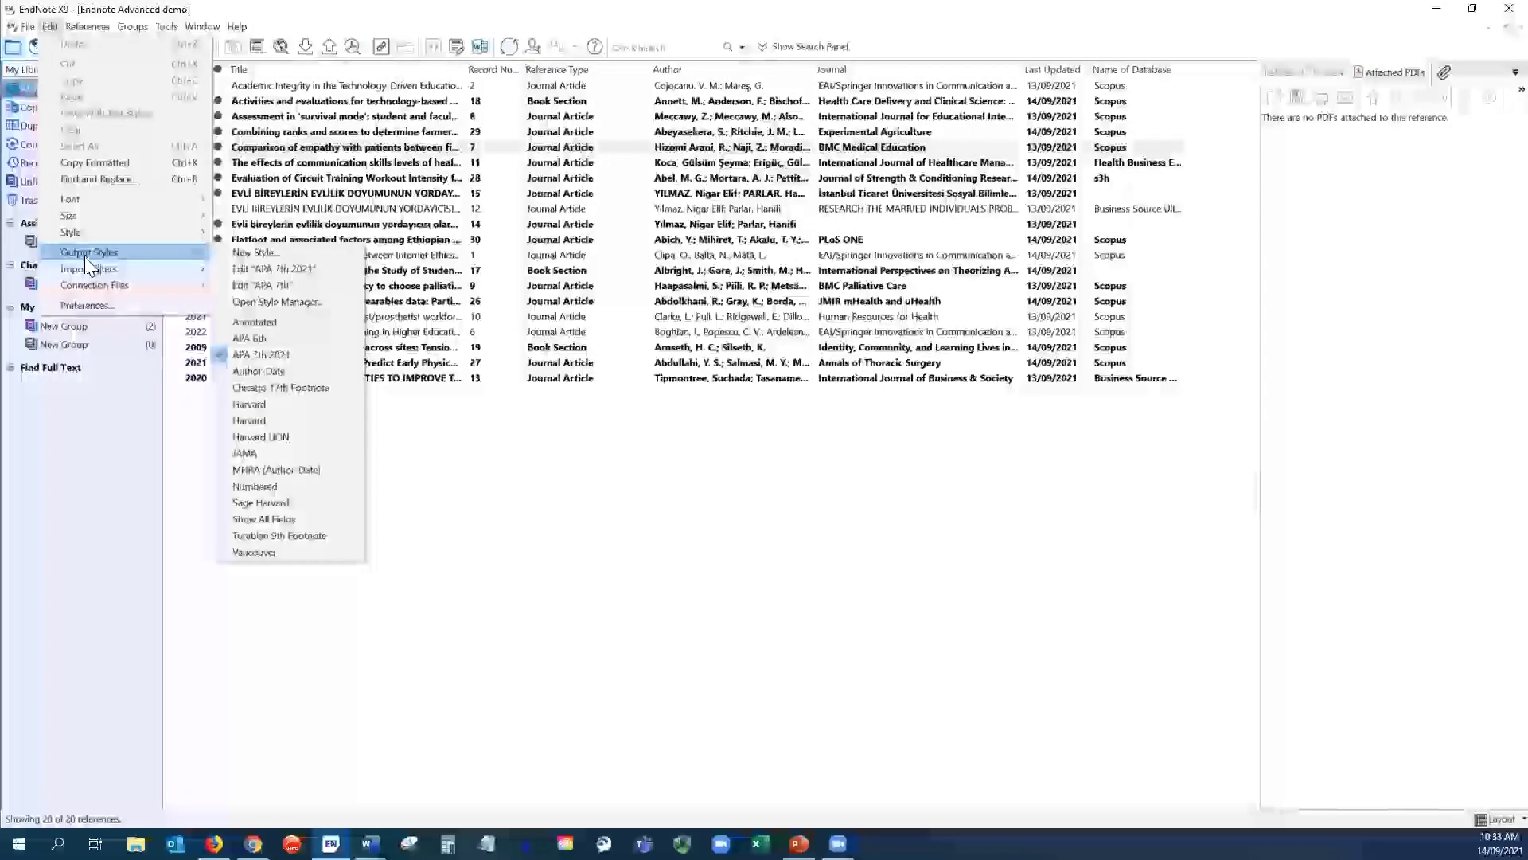
left_click(269, 302)
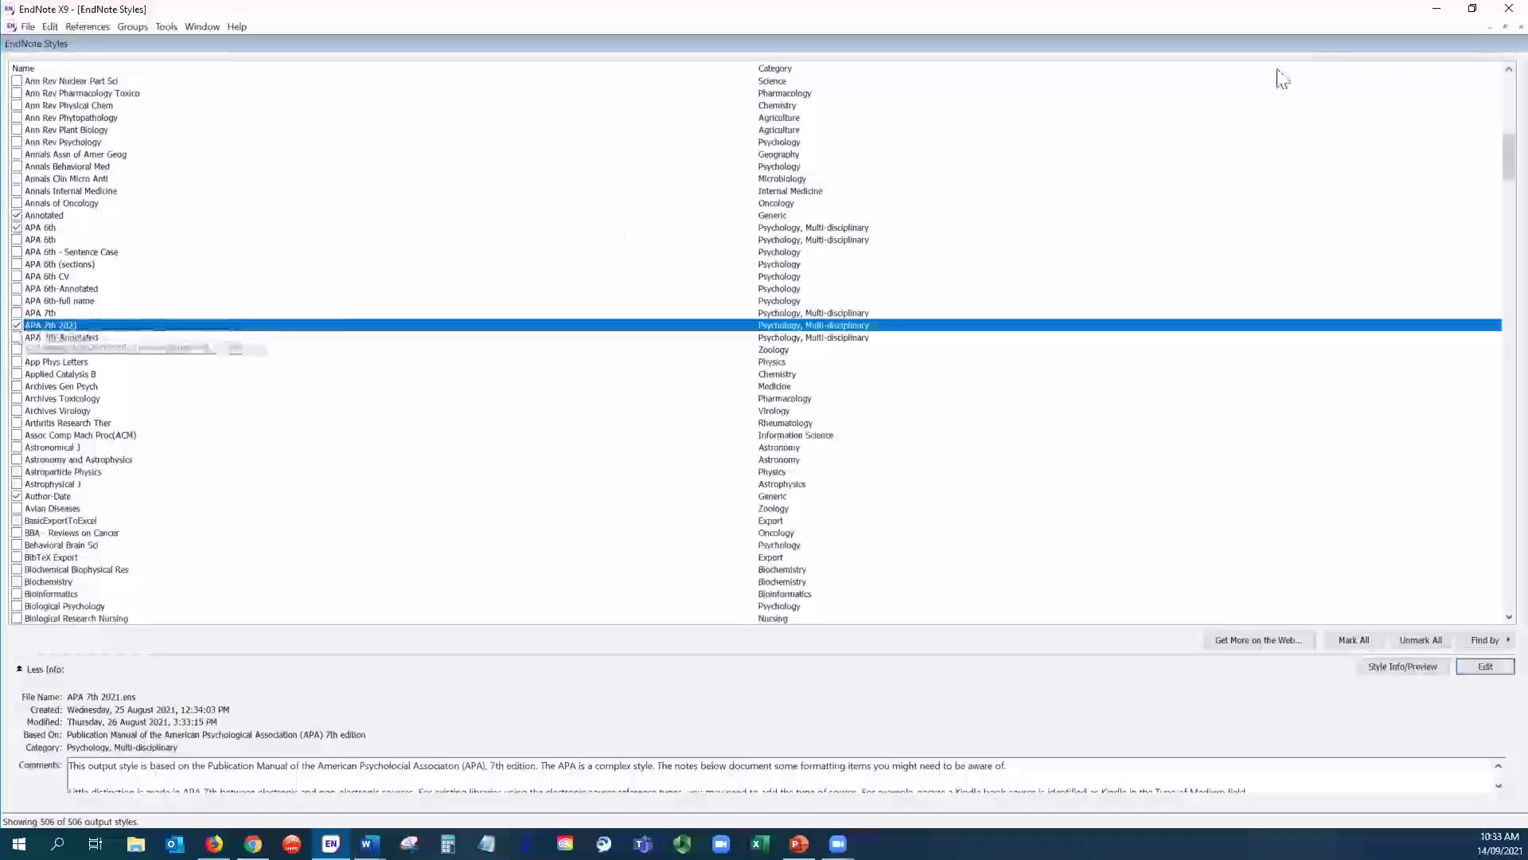
left_click(1520, 26)
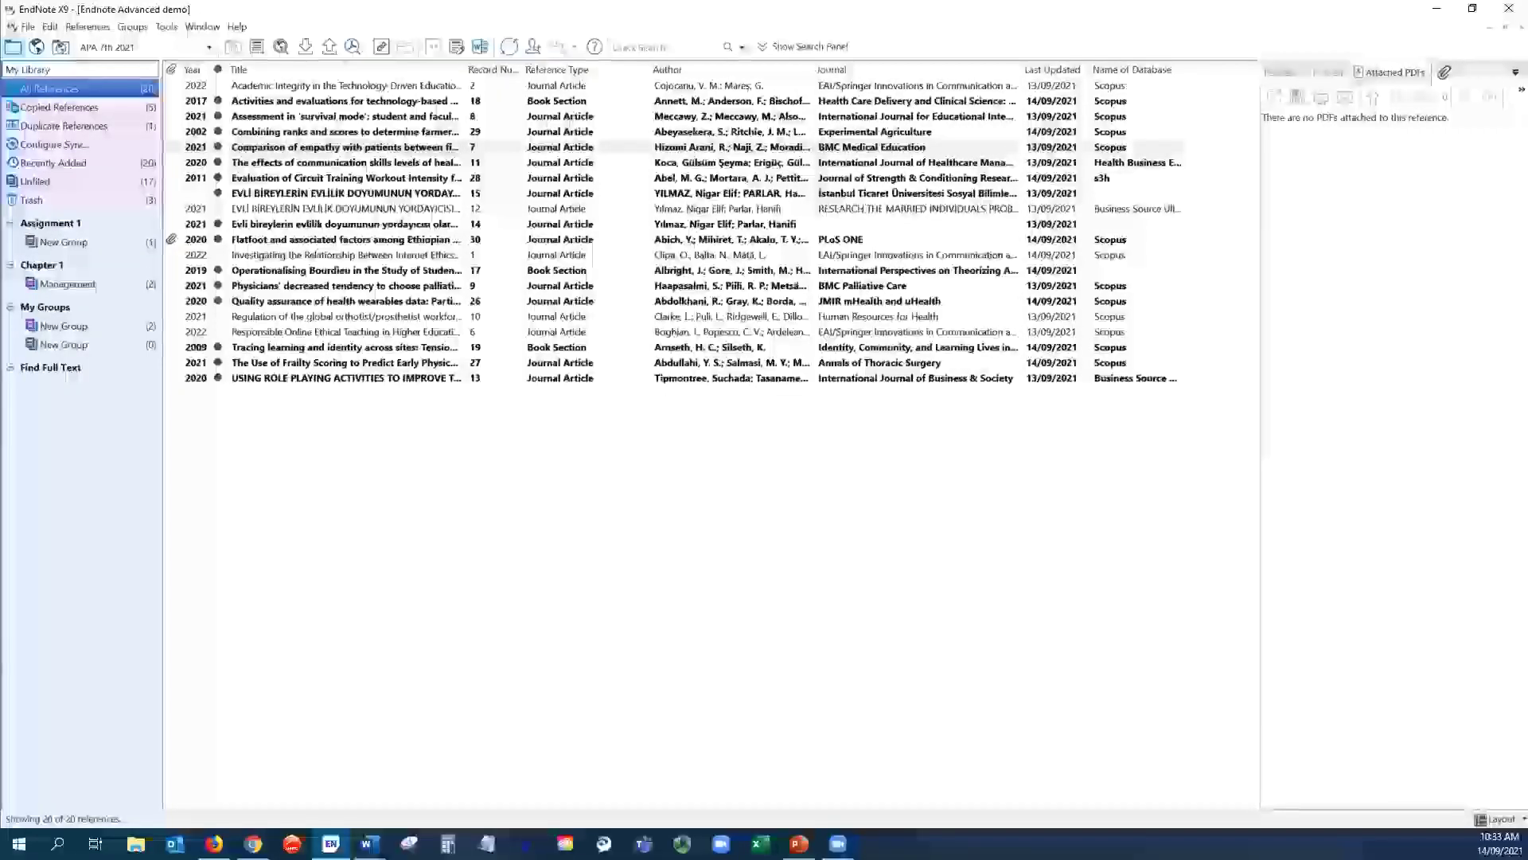
- Select Vancouver as the output style and open it via Edit > Output Styles > Edit "Vancouver"
left_click(209, 48)
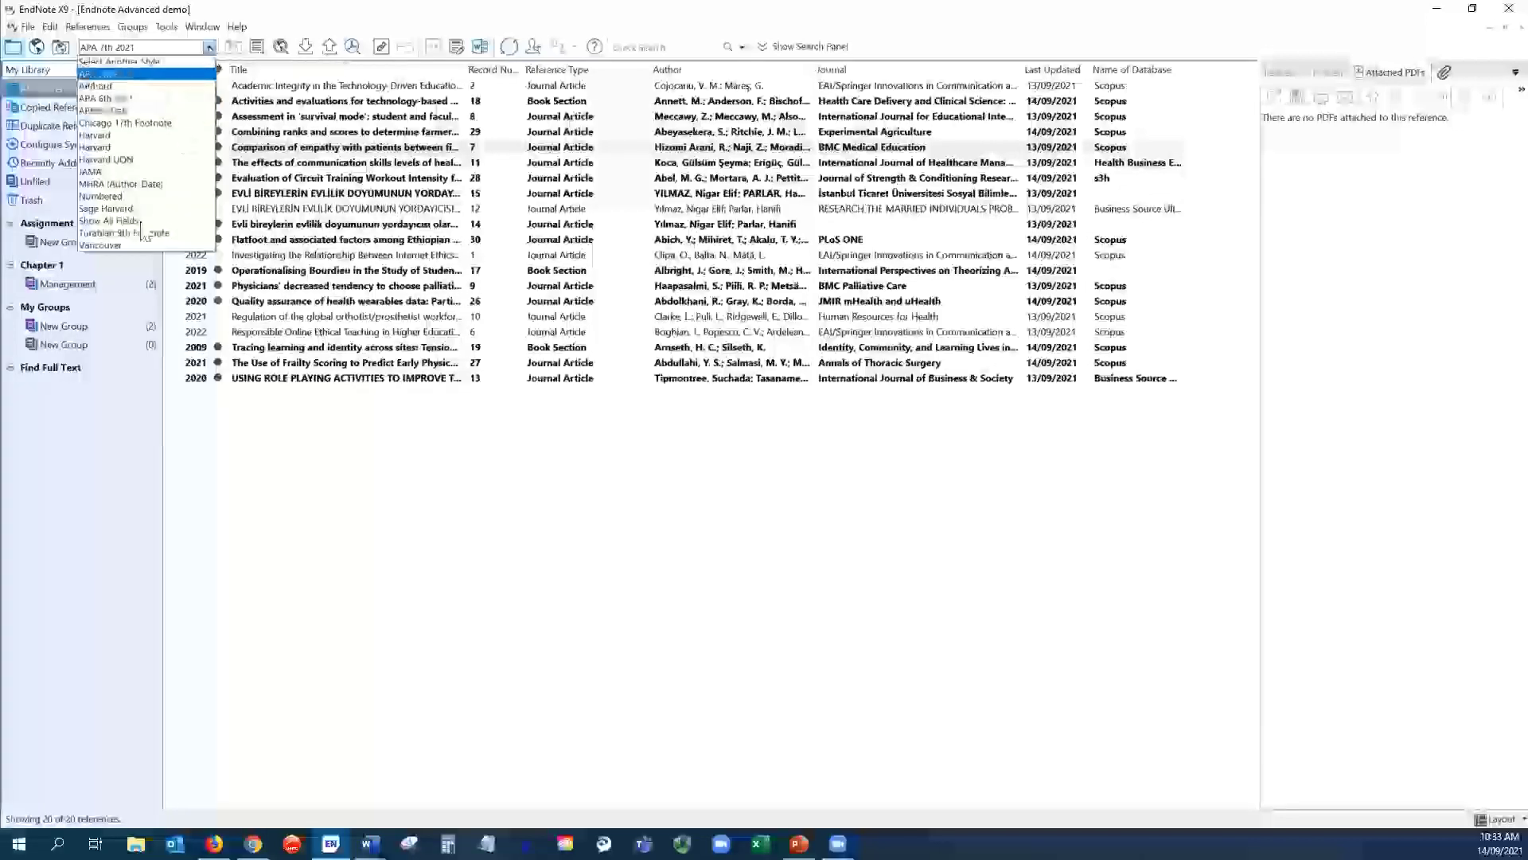
left_click(121, 248)
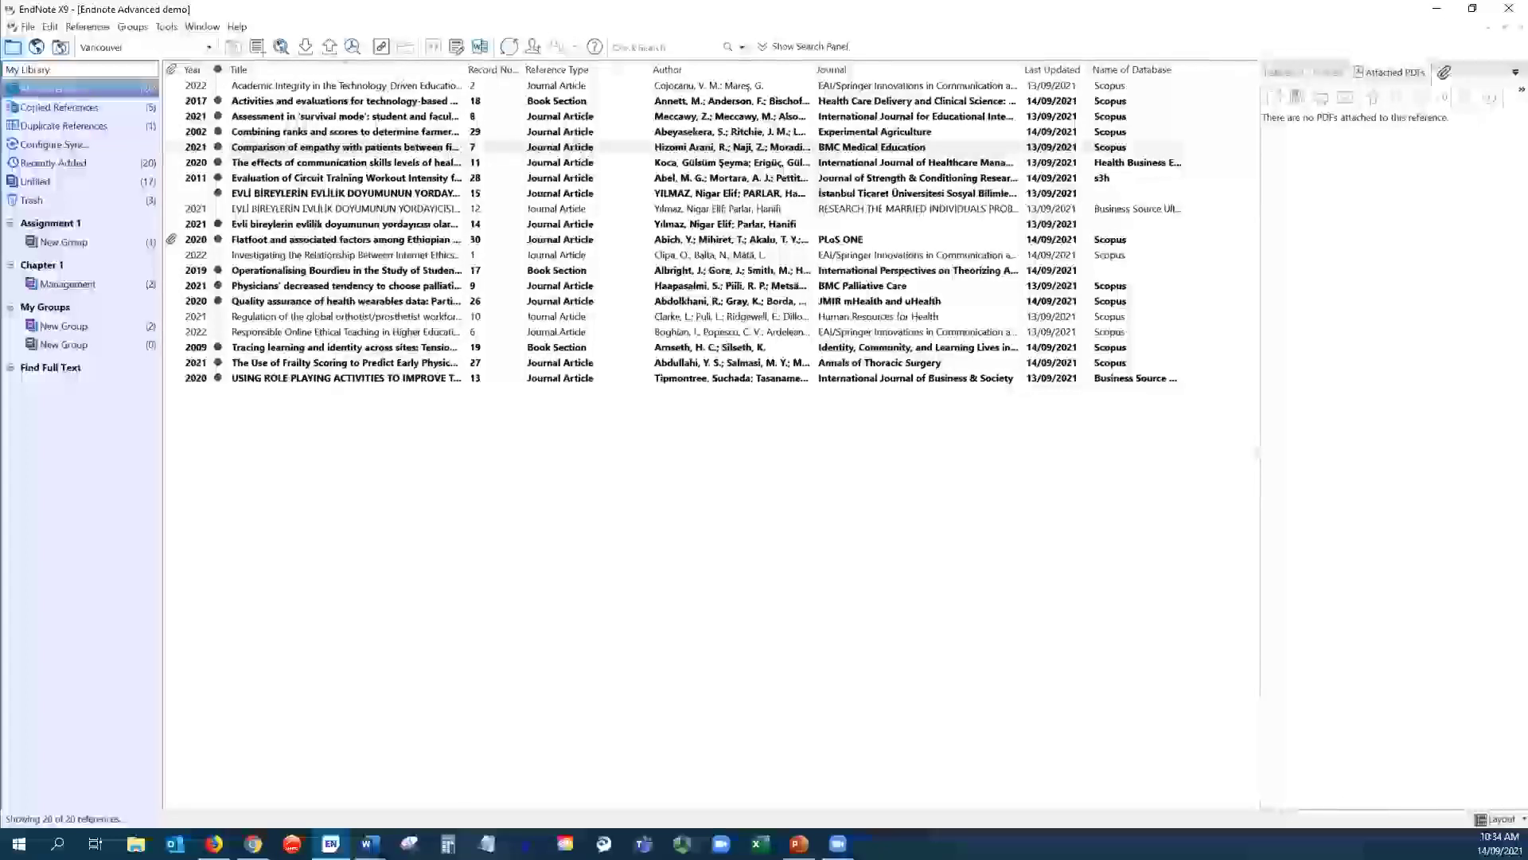
left_click(49, 28)
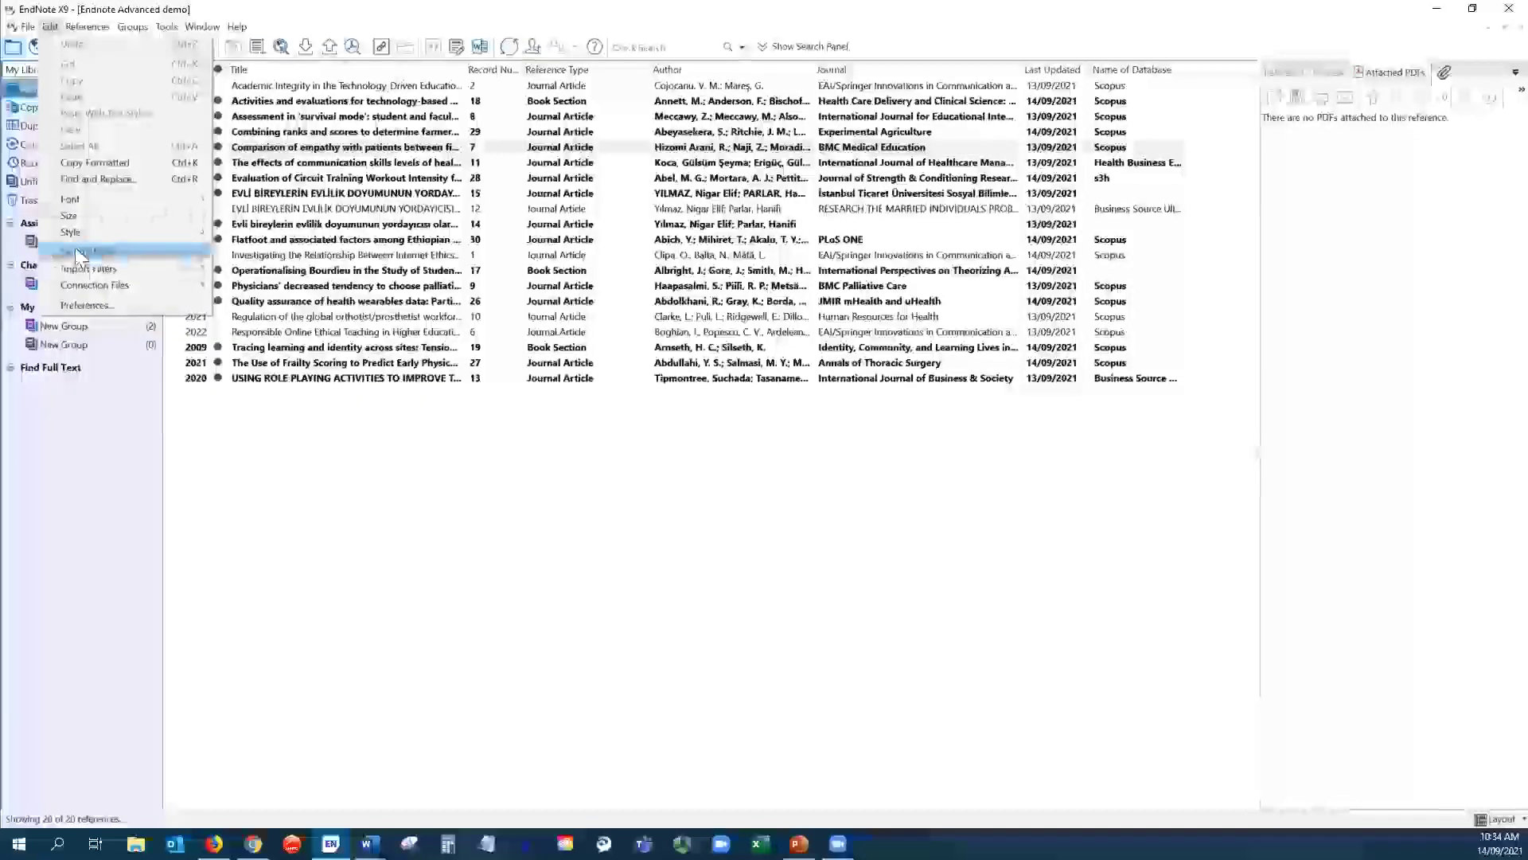
mouse_move(79, 256)
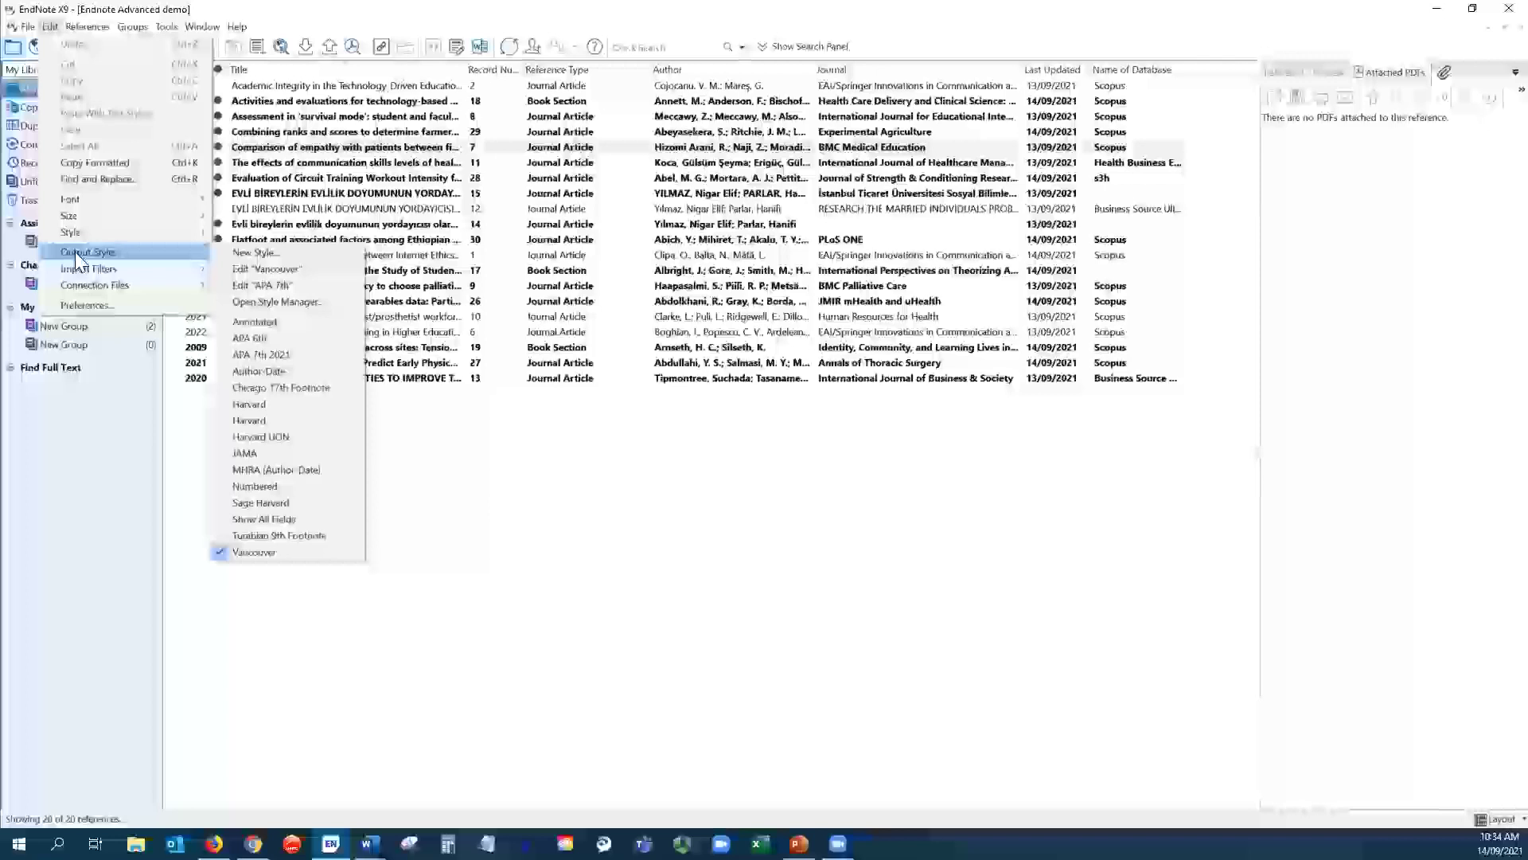
left_click(266, 269)
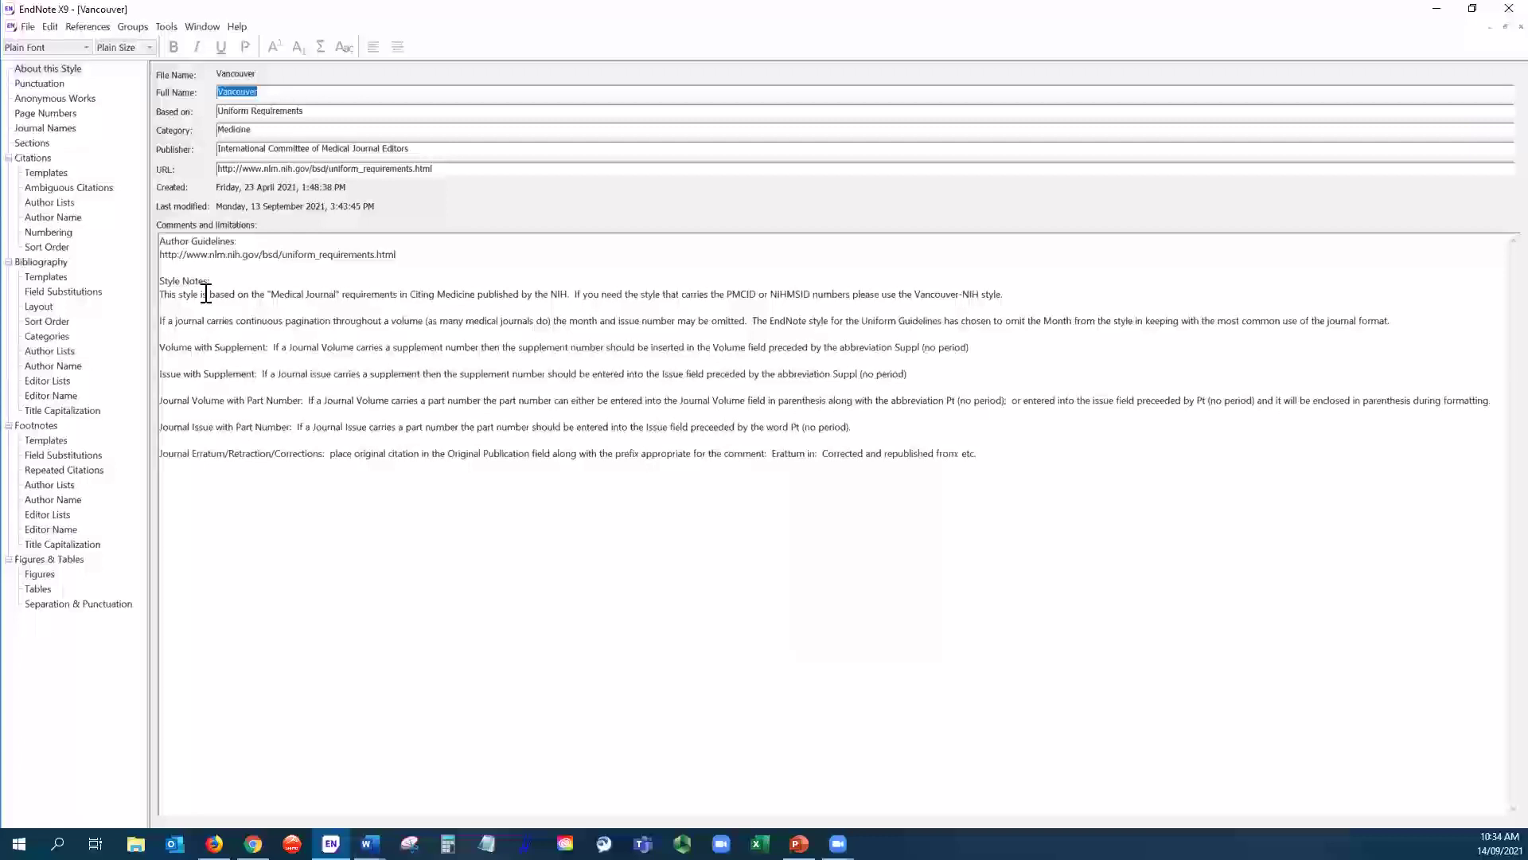
- Superscript the (Bibliography Number) in the Citations Templates and save the Vancouver style on closing
left_click(56, 174)
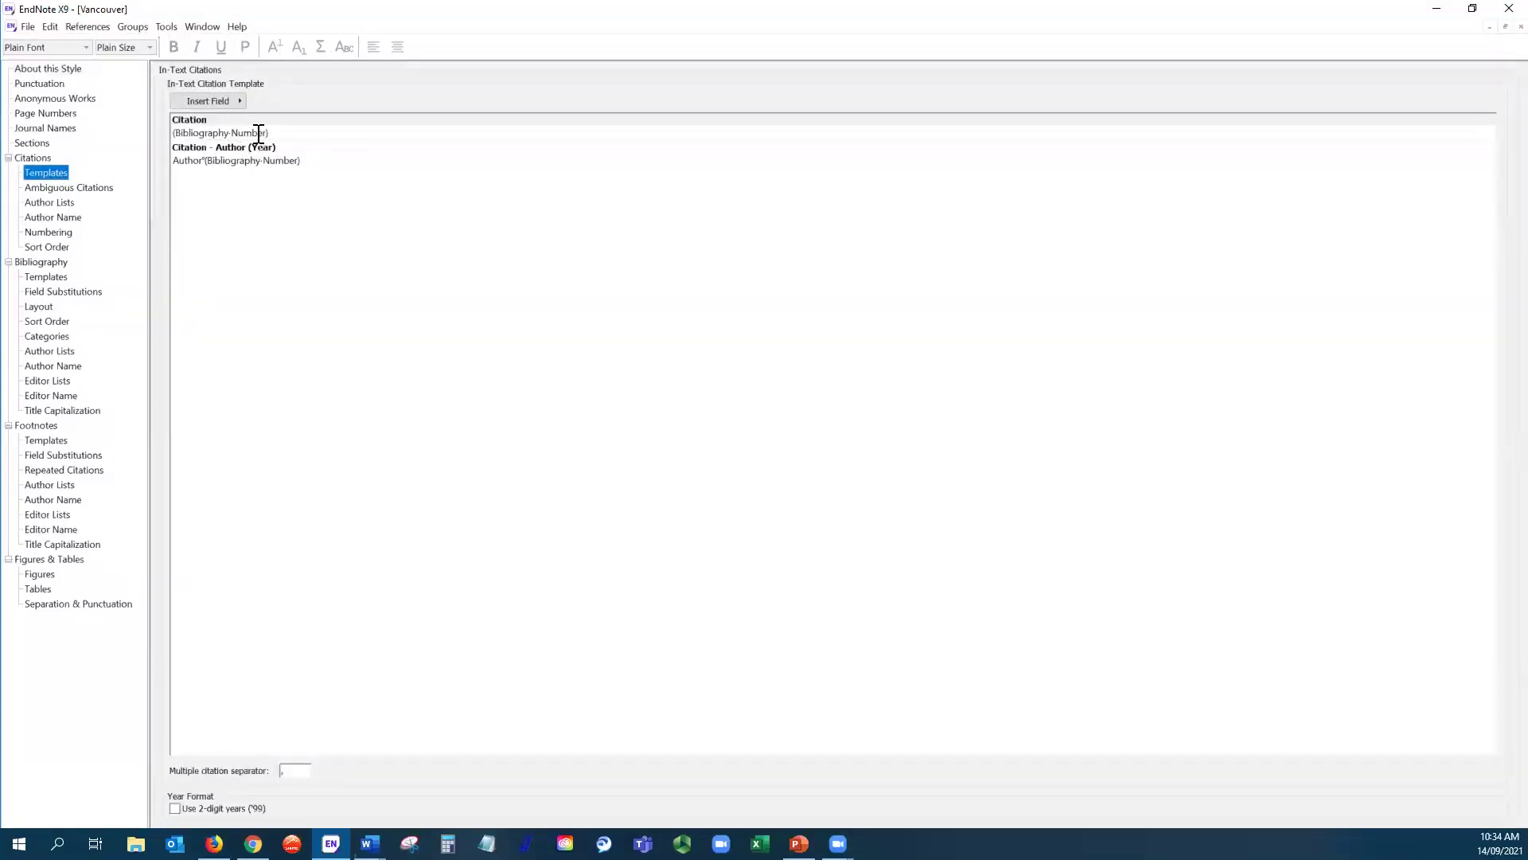
left_click_drag(281, 137, 170, 127)
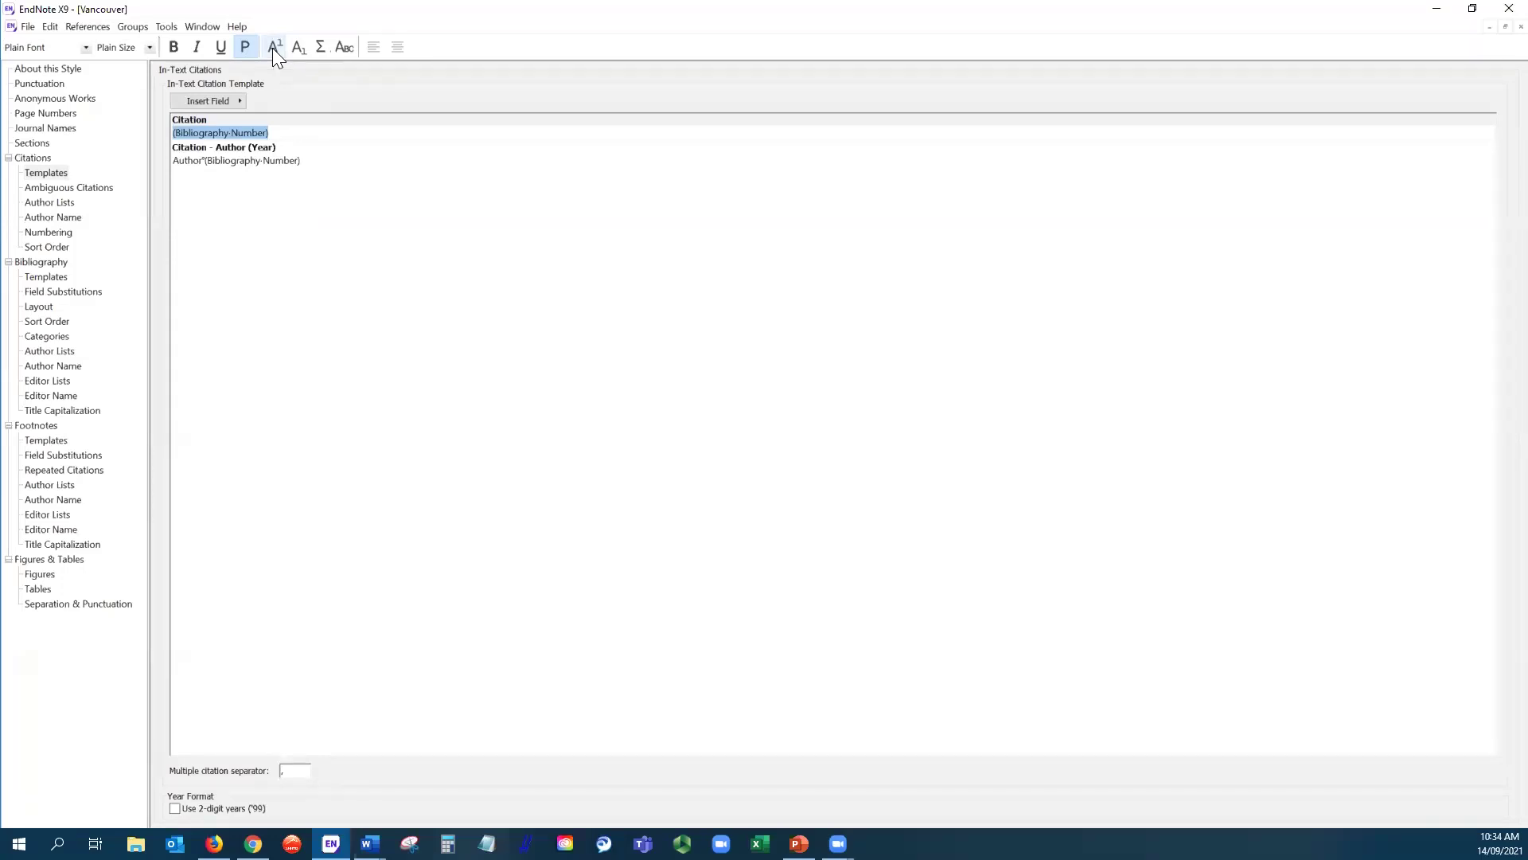
left_click(272, 48)
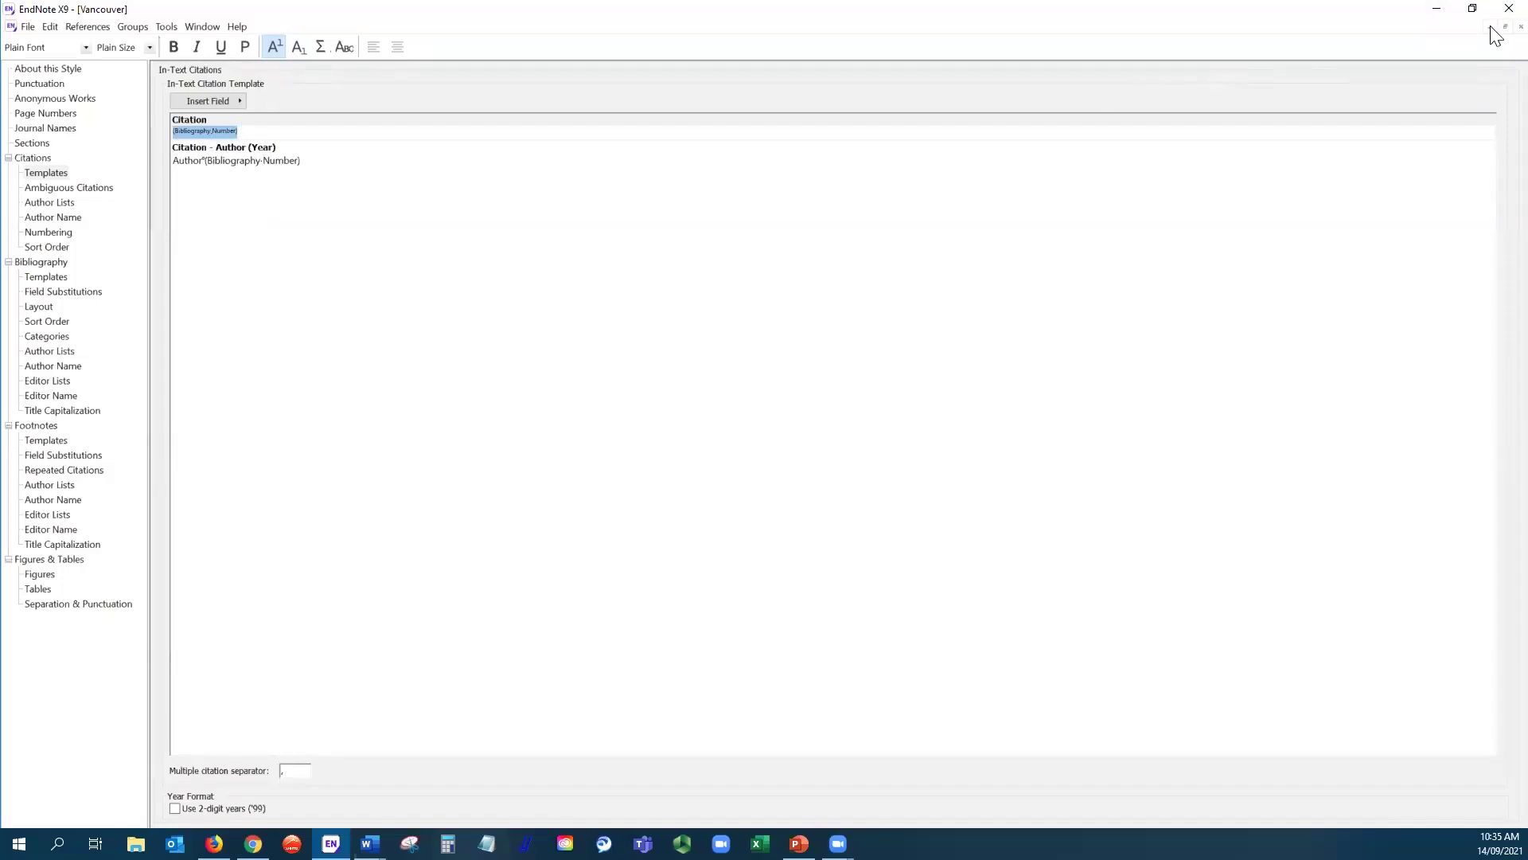
left_click(1521, 26)
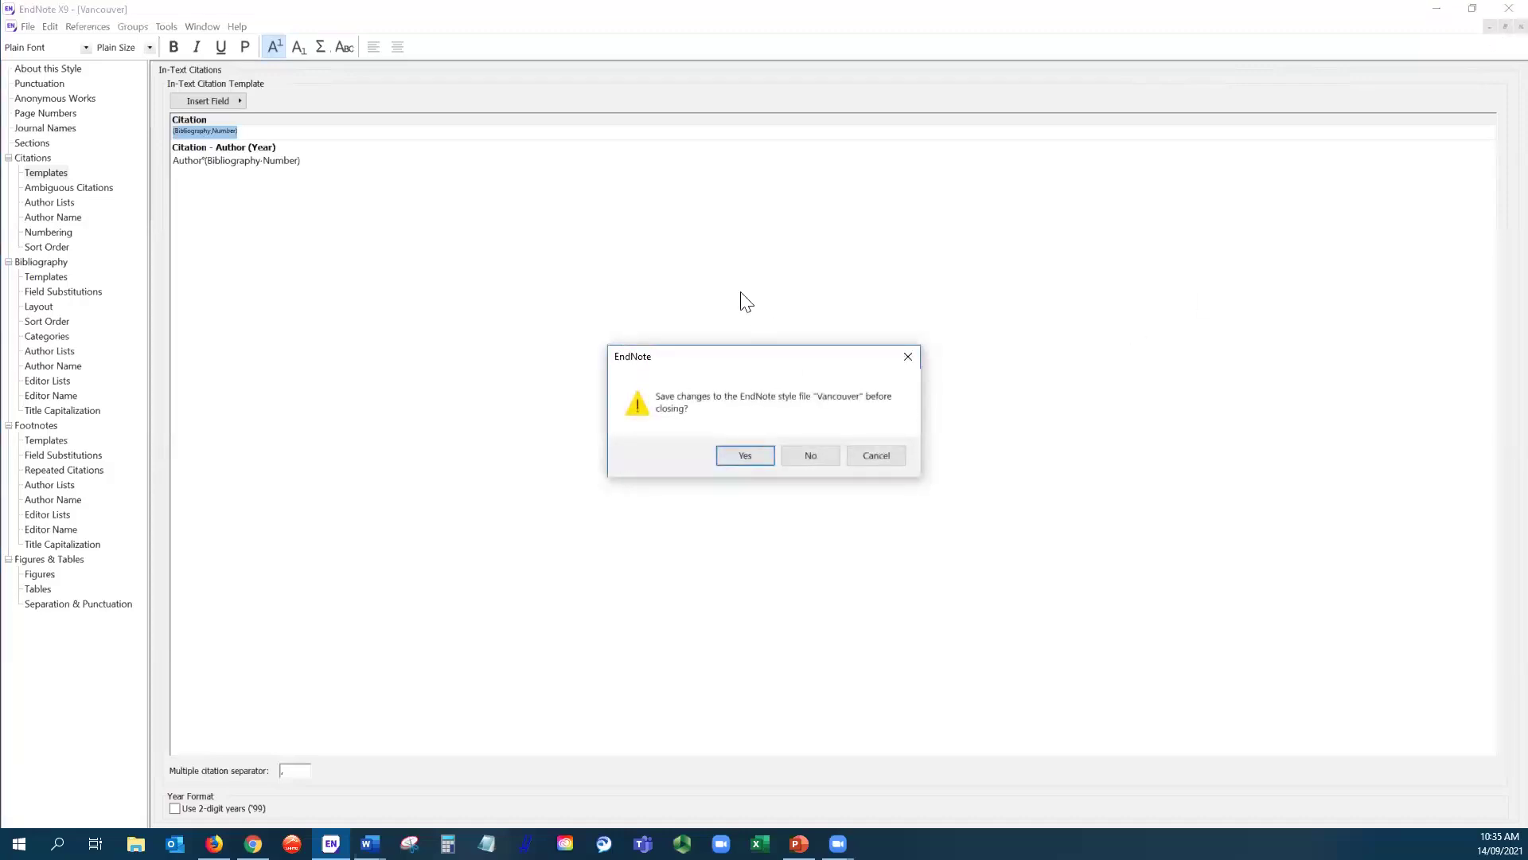
left_click(744, 456)
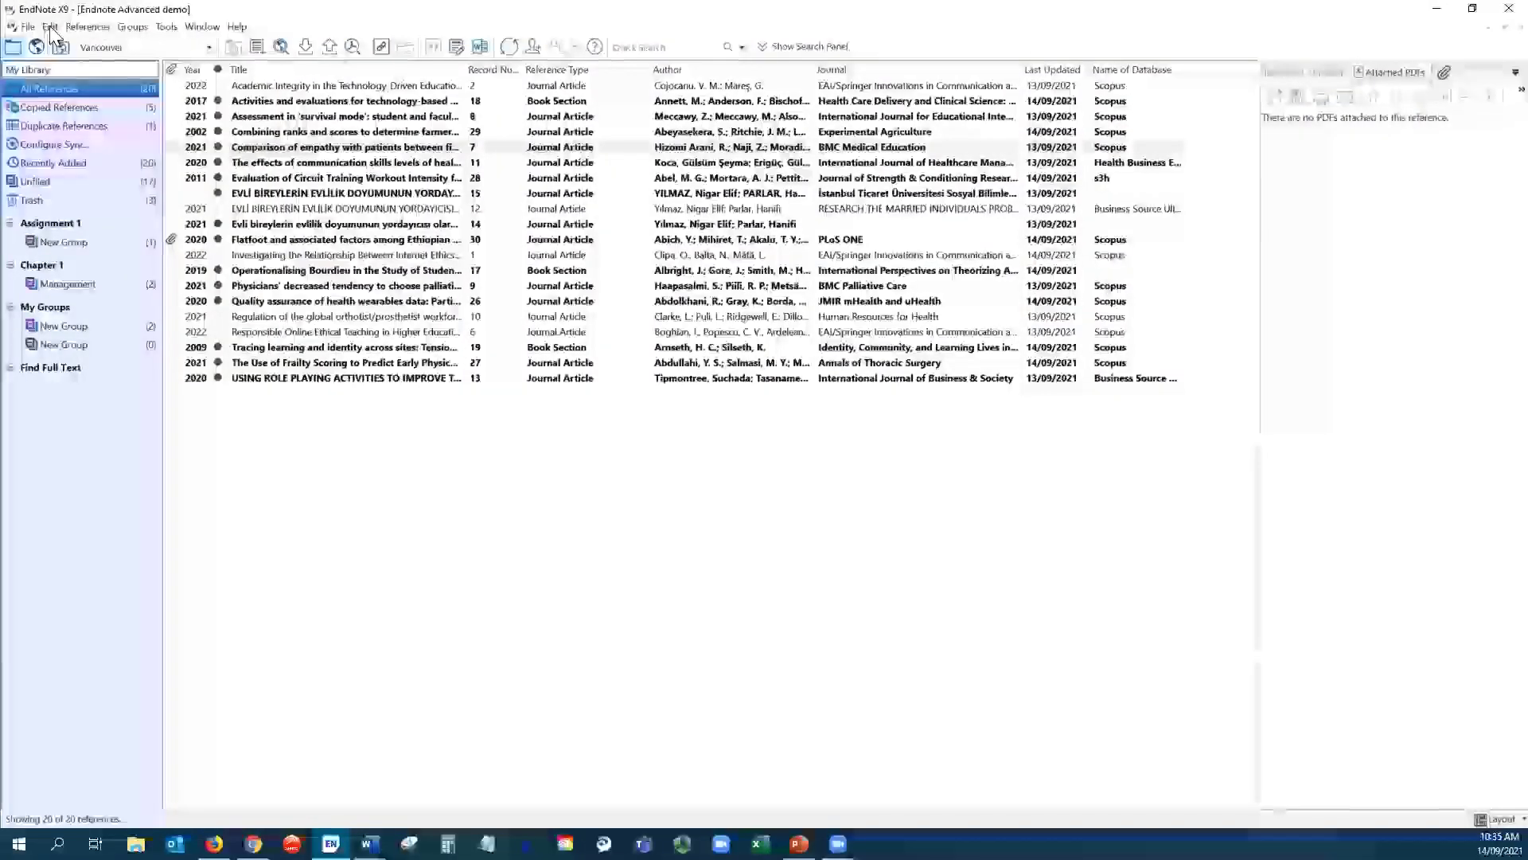
- Reopen the Vancouver style and view its Citations Templates to verify the superscript number
left_click(50, 28)
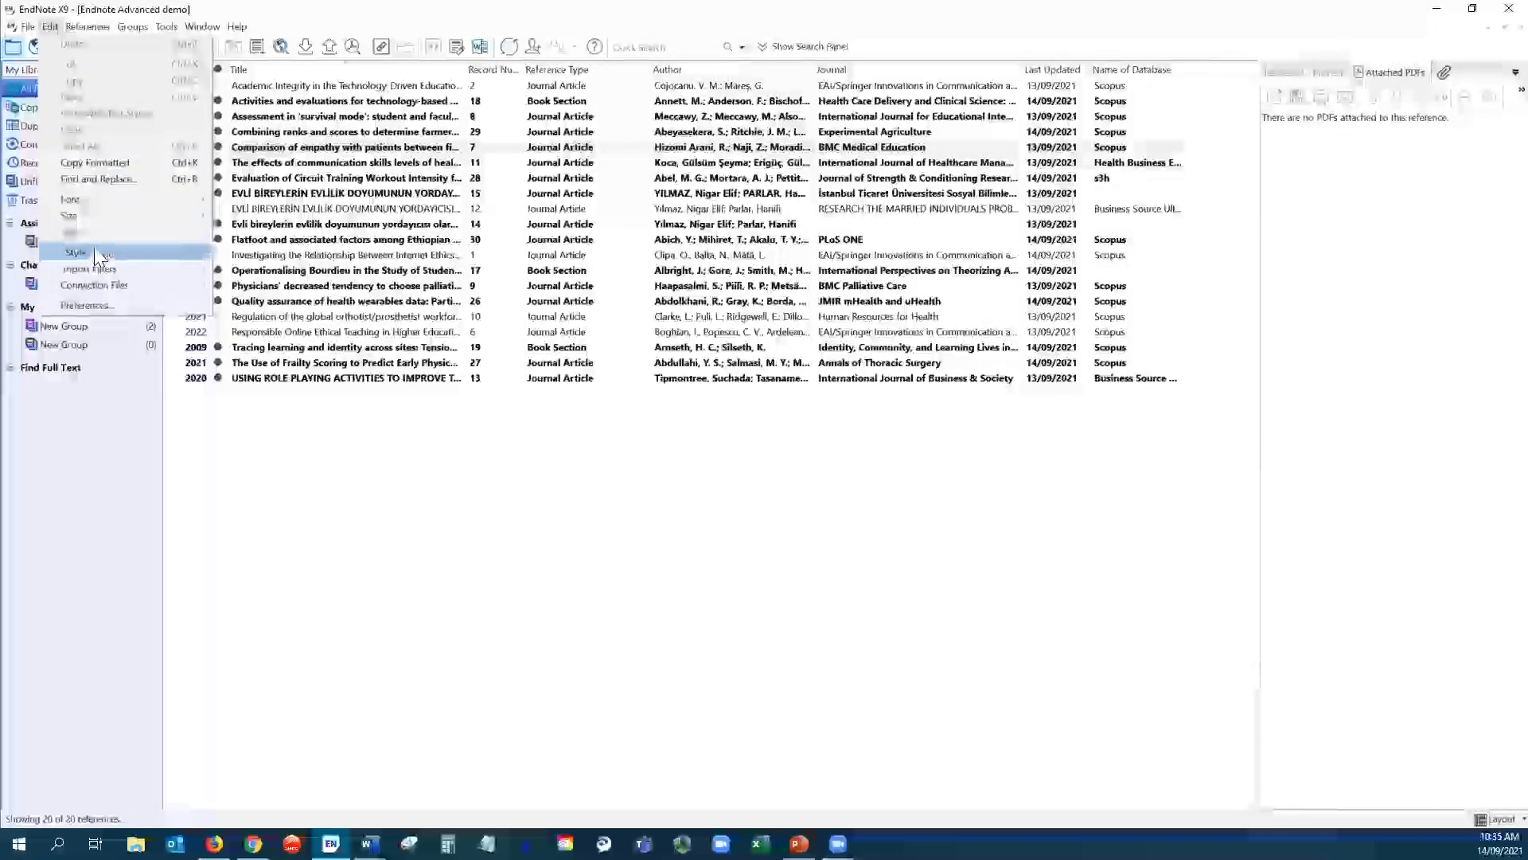
mouse_move(94, 250)
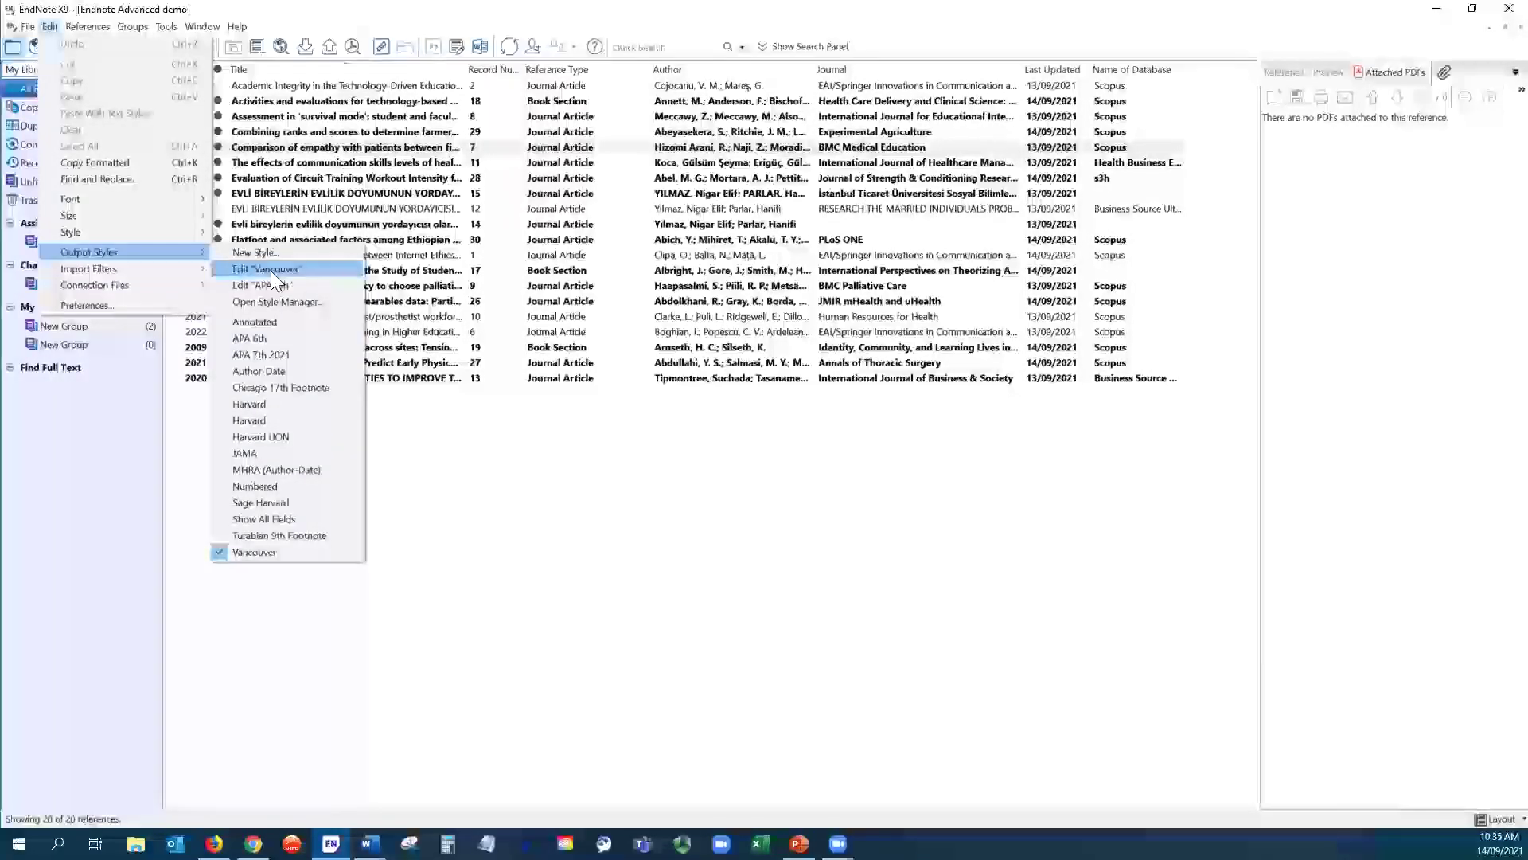
left_click(271, 271)
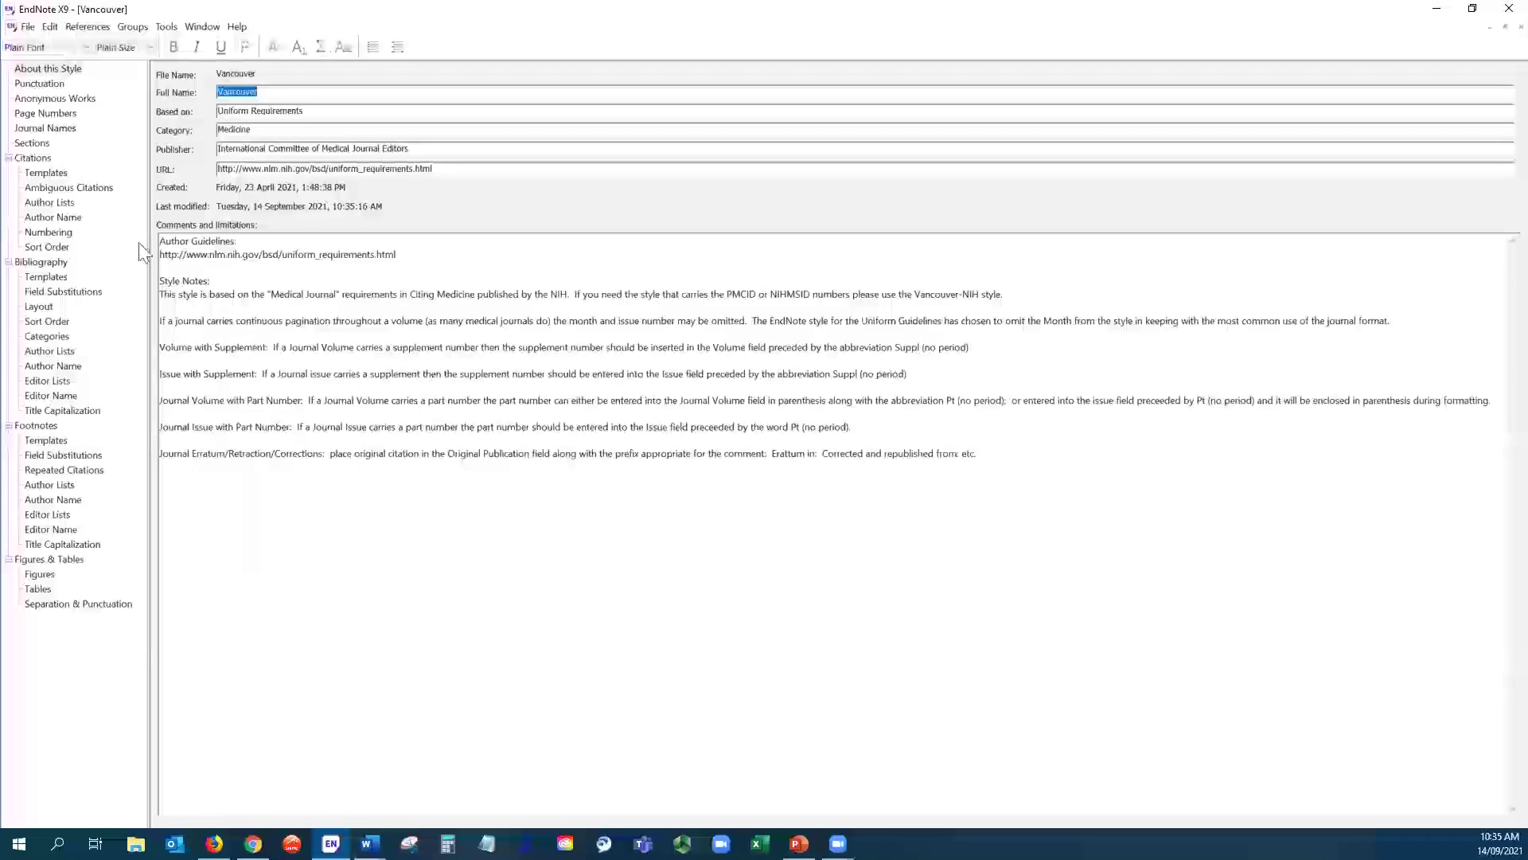
left_click(46, 172)
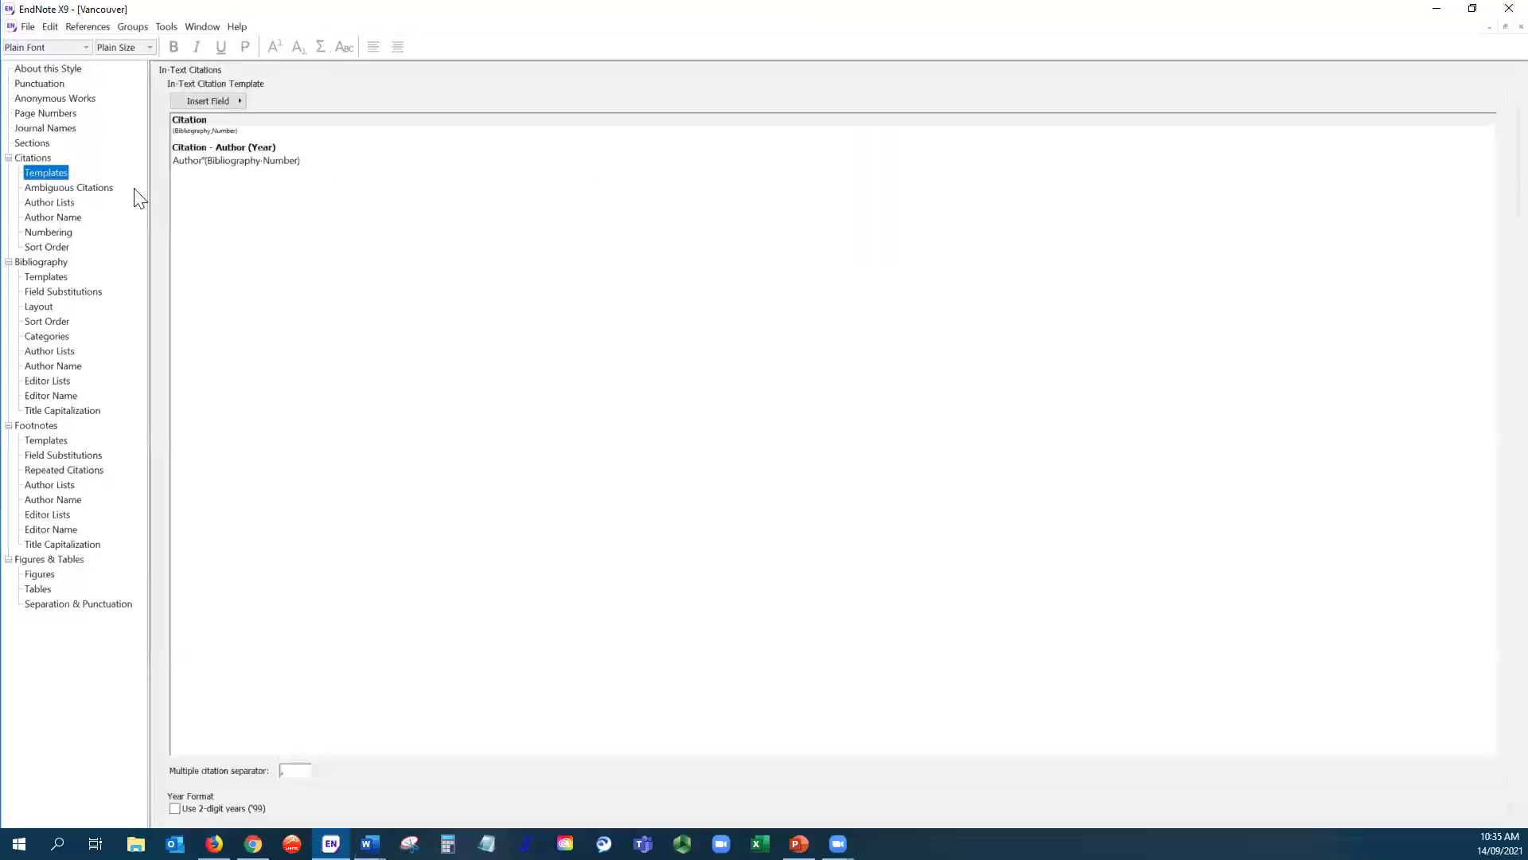
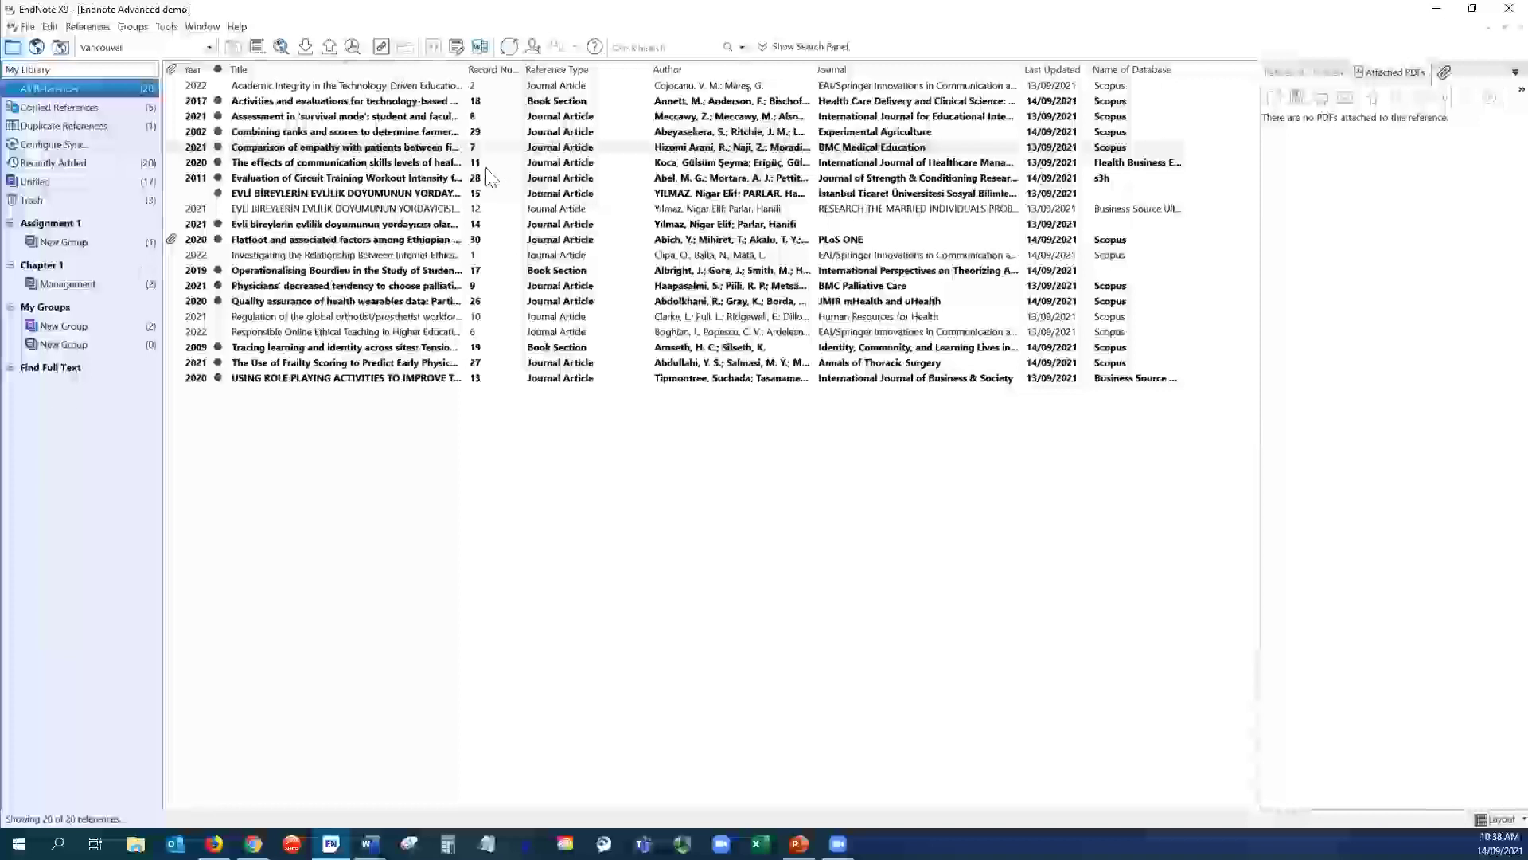
- Import Post pandemic planning libraries.pdf as a single file, keeping Import All for duplicates
left_click(28, 29)
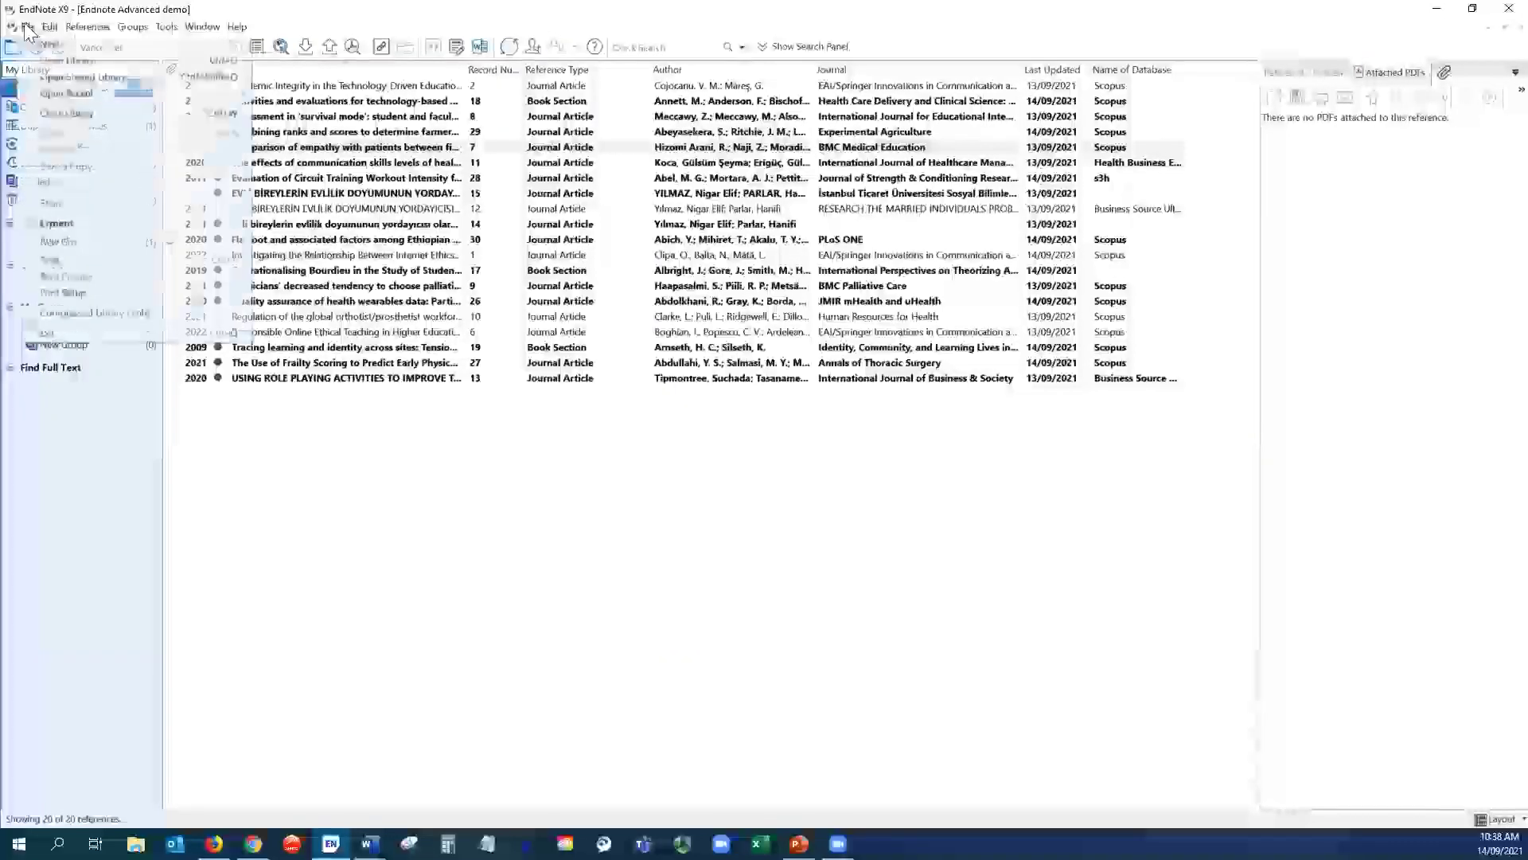
mouse_move(85, 238)
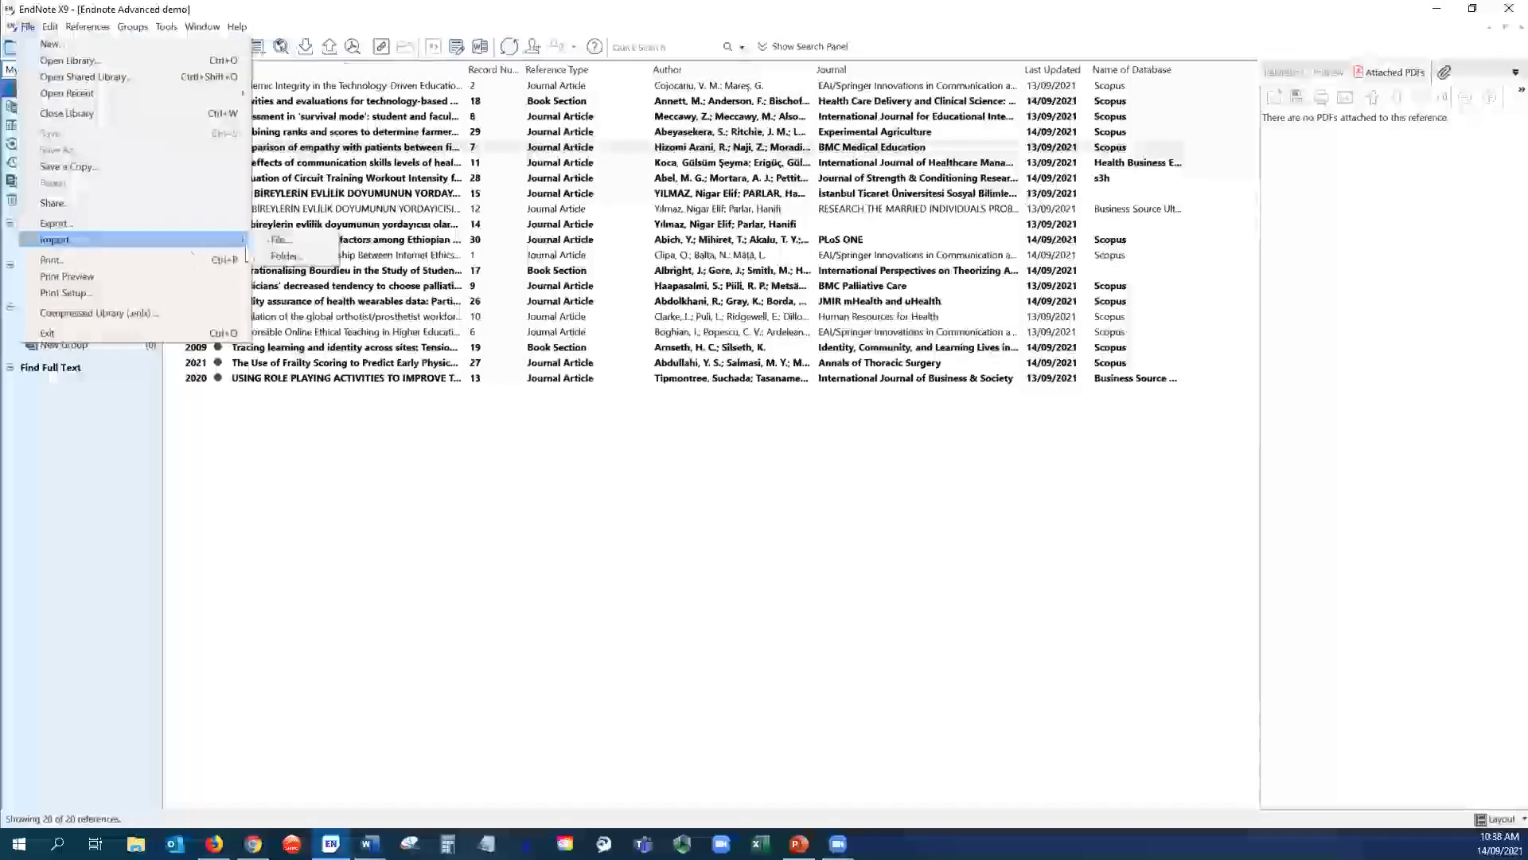
left_click(290, 239)
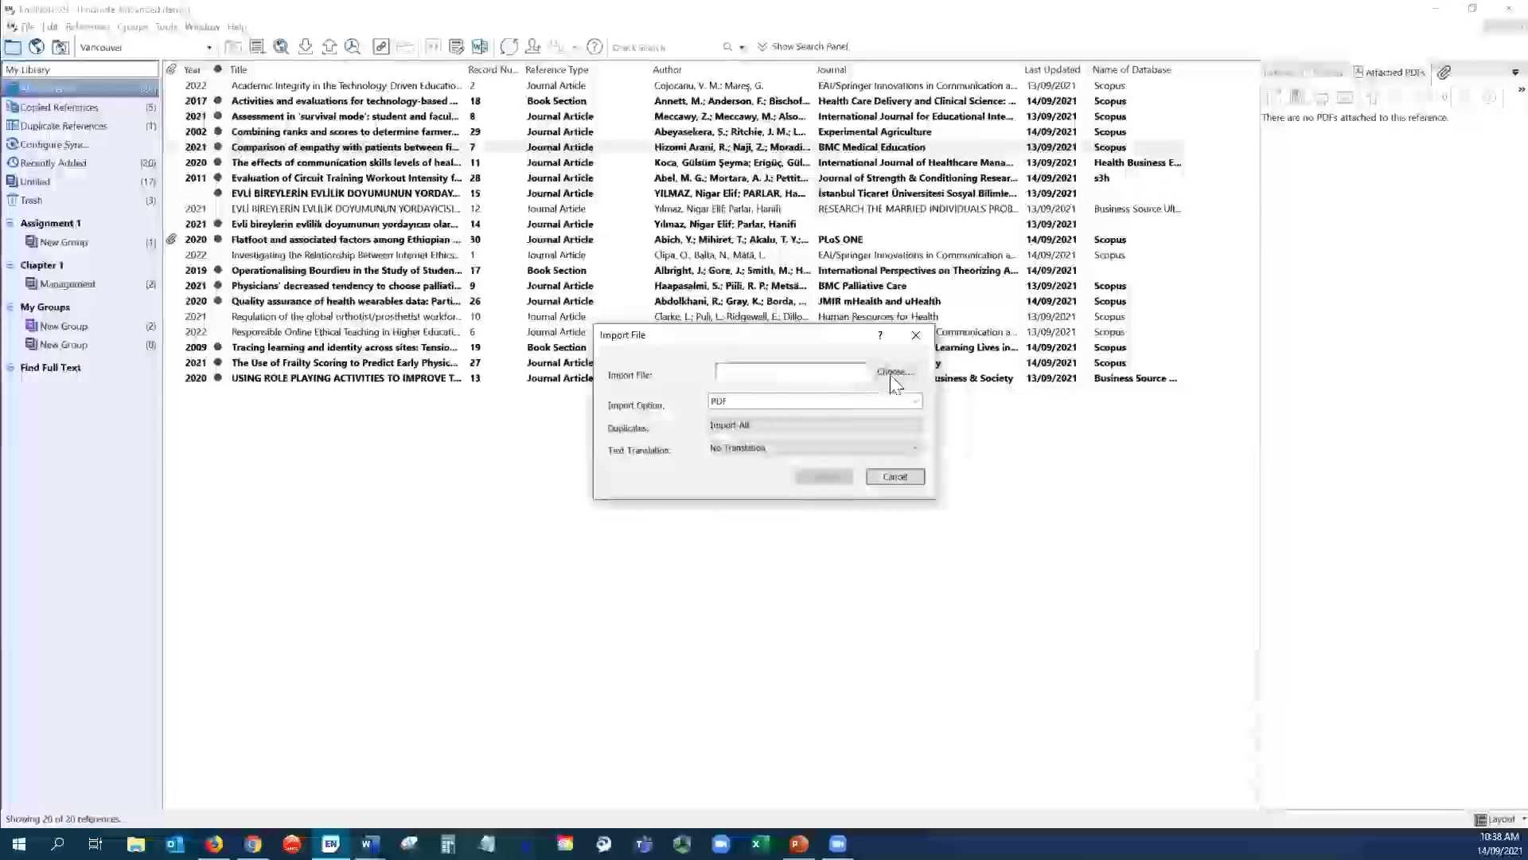
left_click(892, 372)
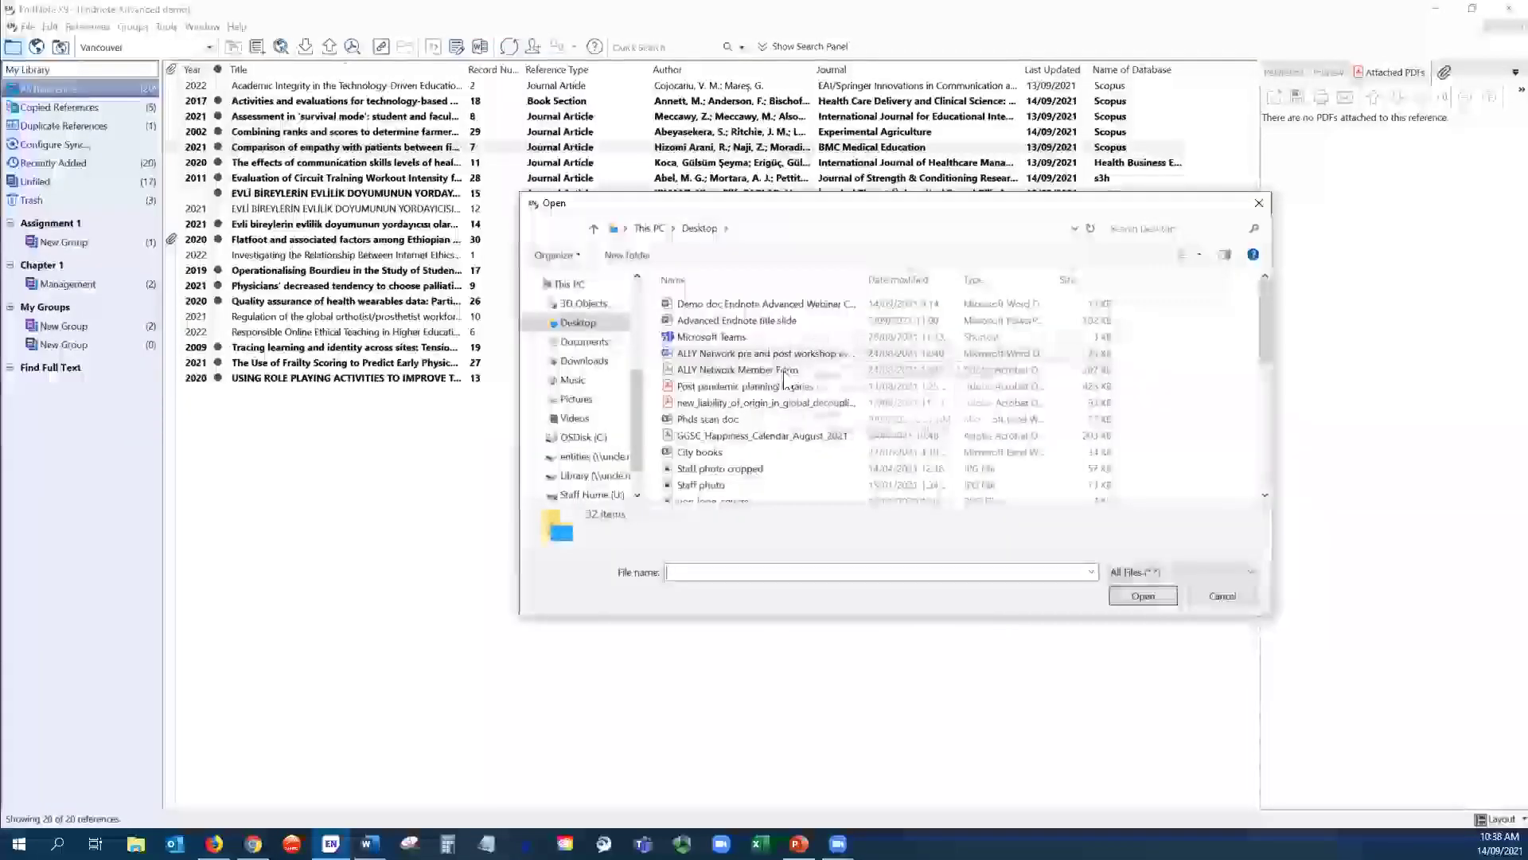
left_click(750, 388)
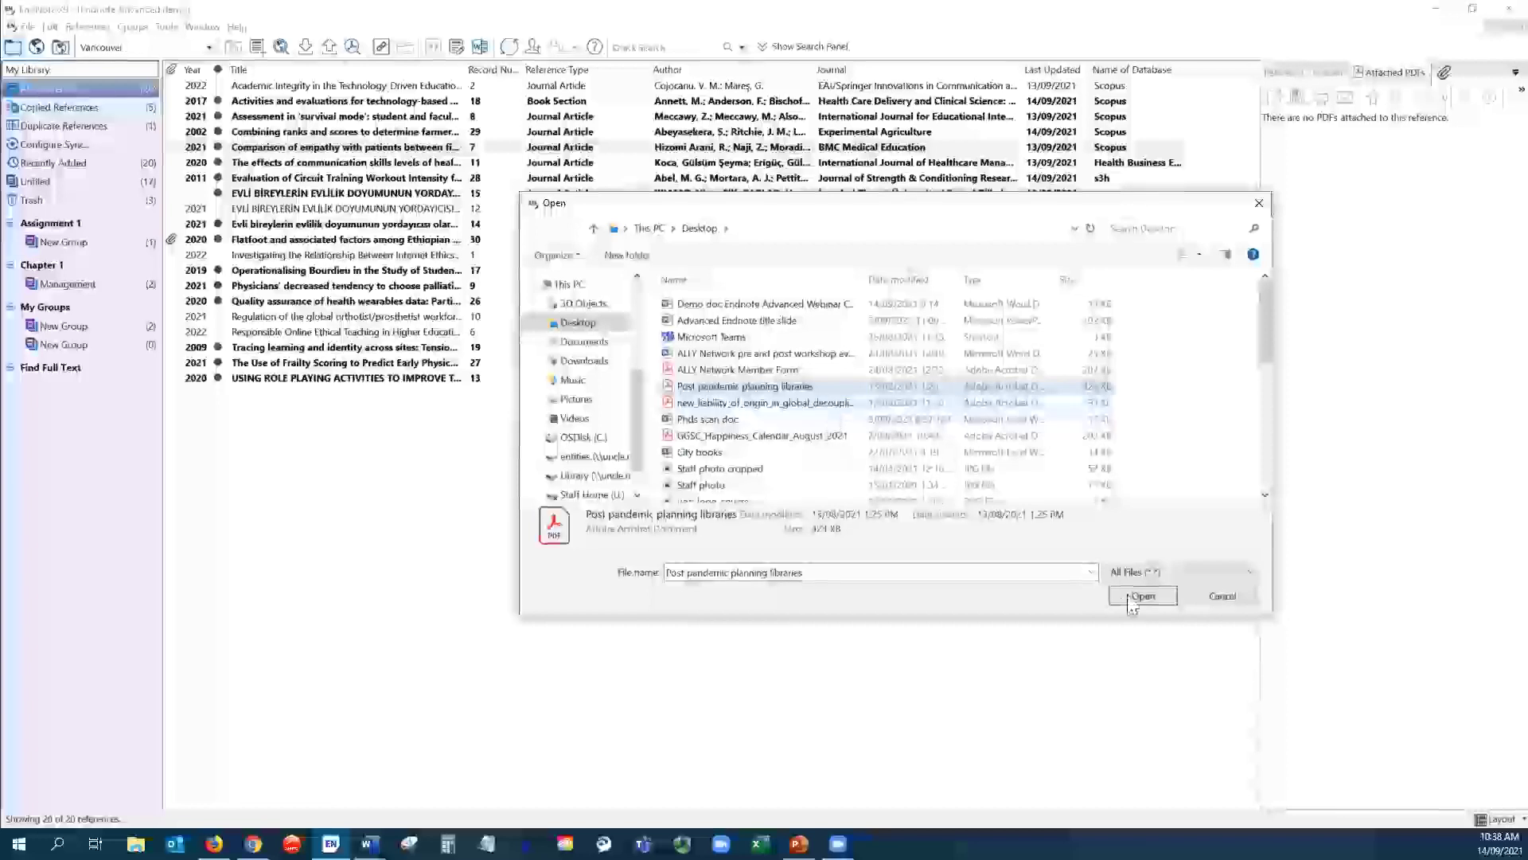
left_click(1129, 595)
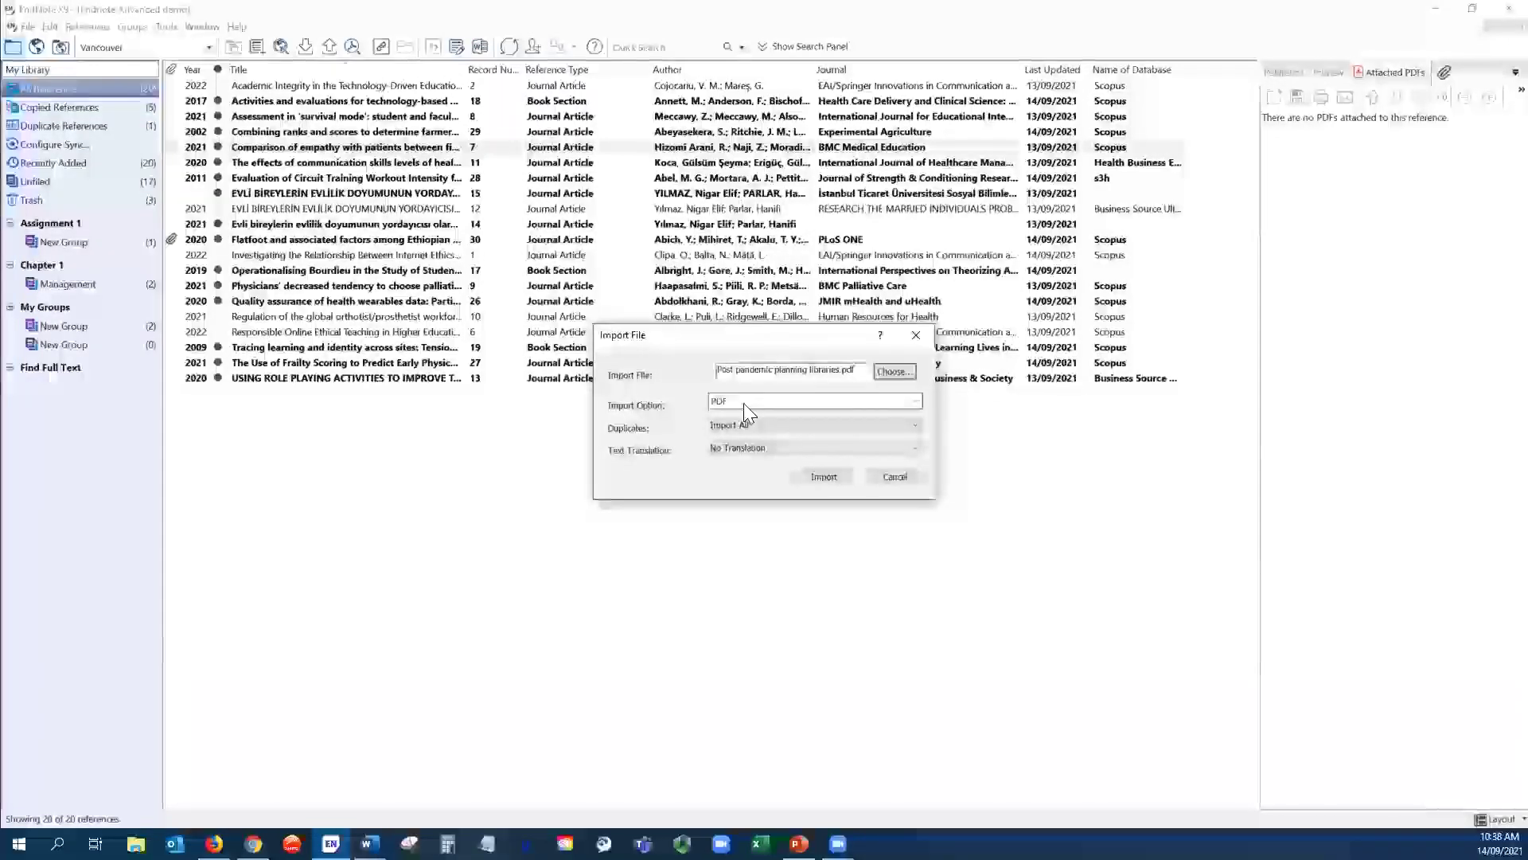
left_click(915, 431)
left_click(912, 433)
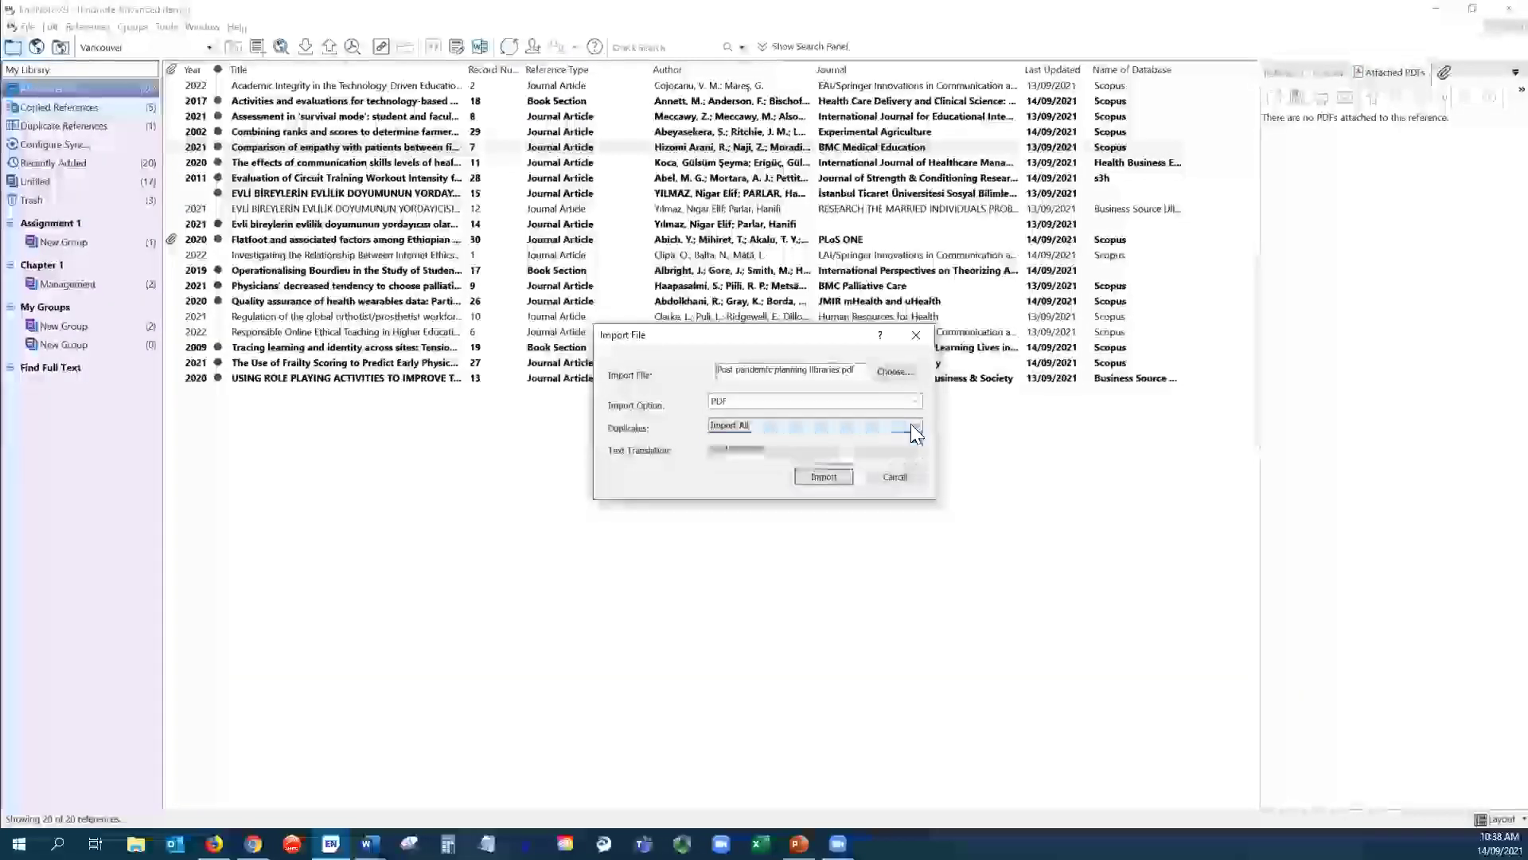
left_click(828, 481)
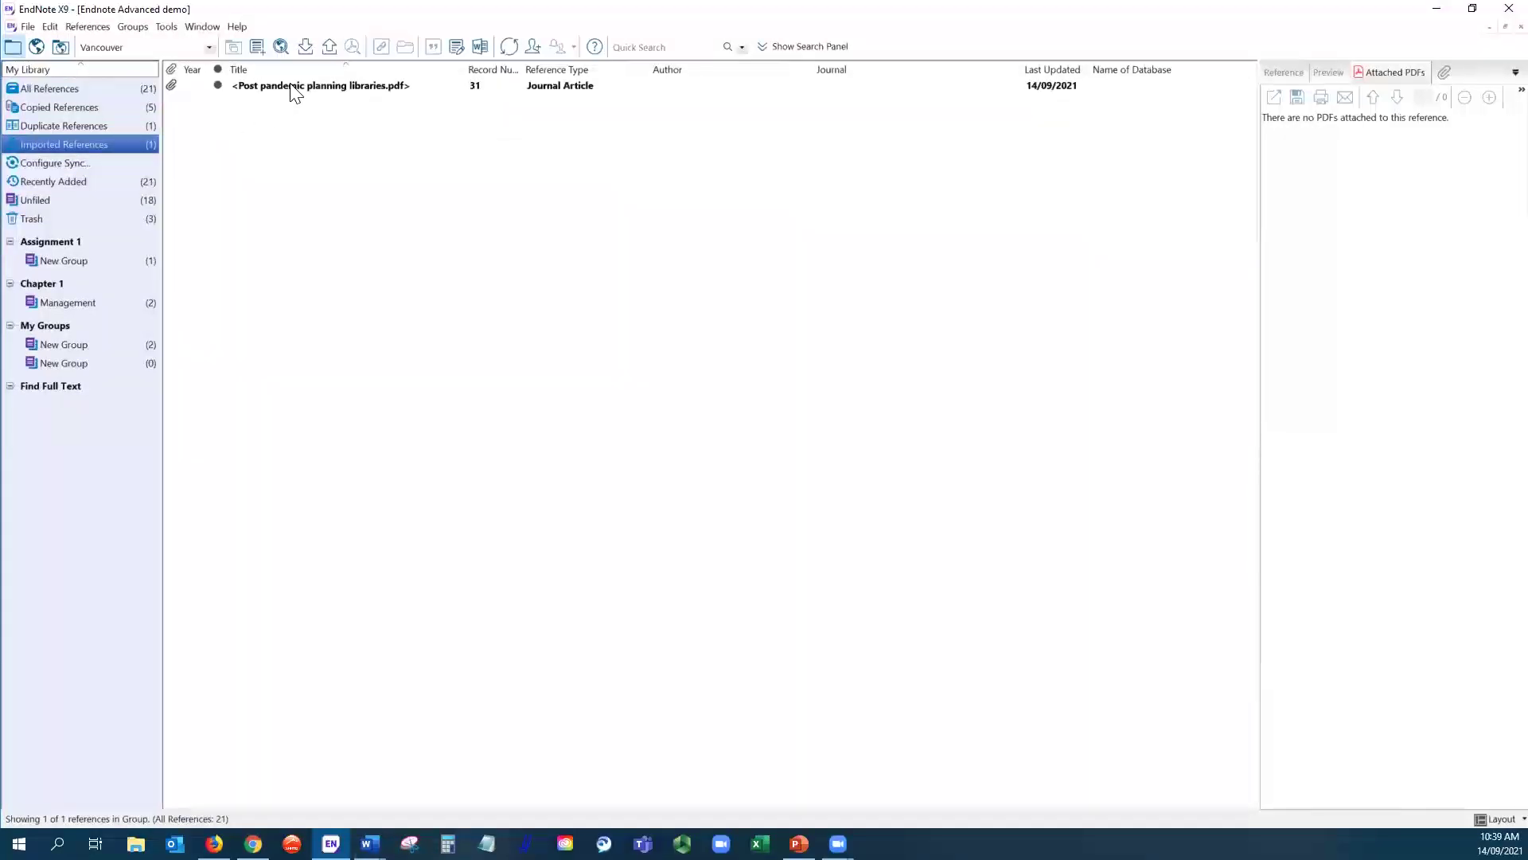
- Select the newly imported reference 31 to preview its attached PDF
left_click(295, 88)
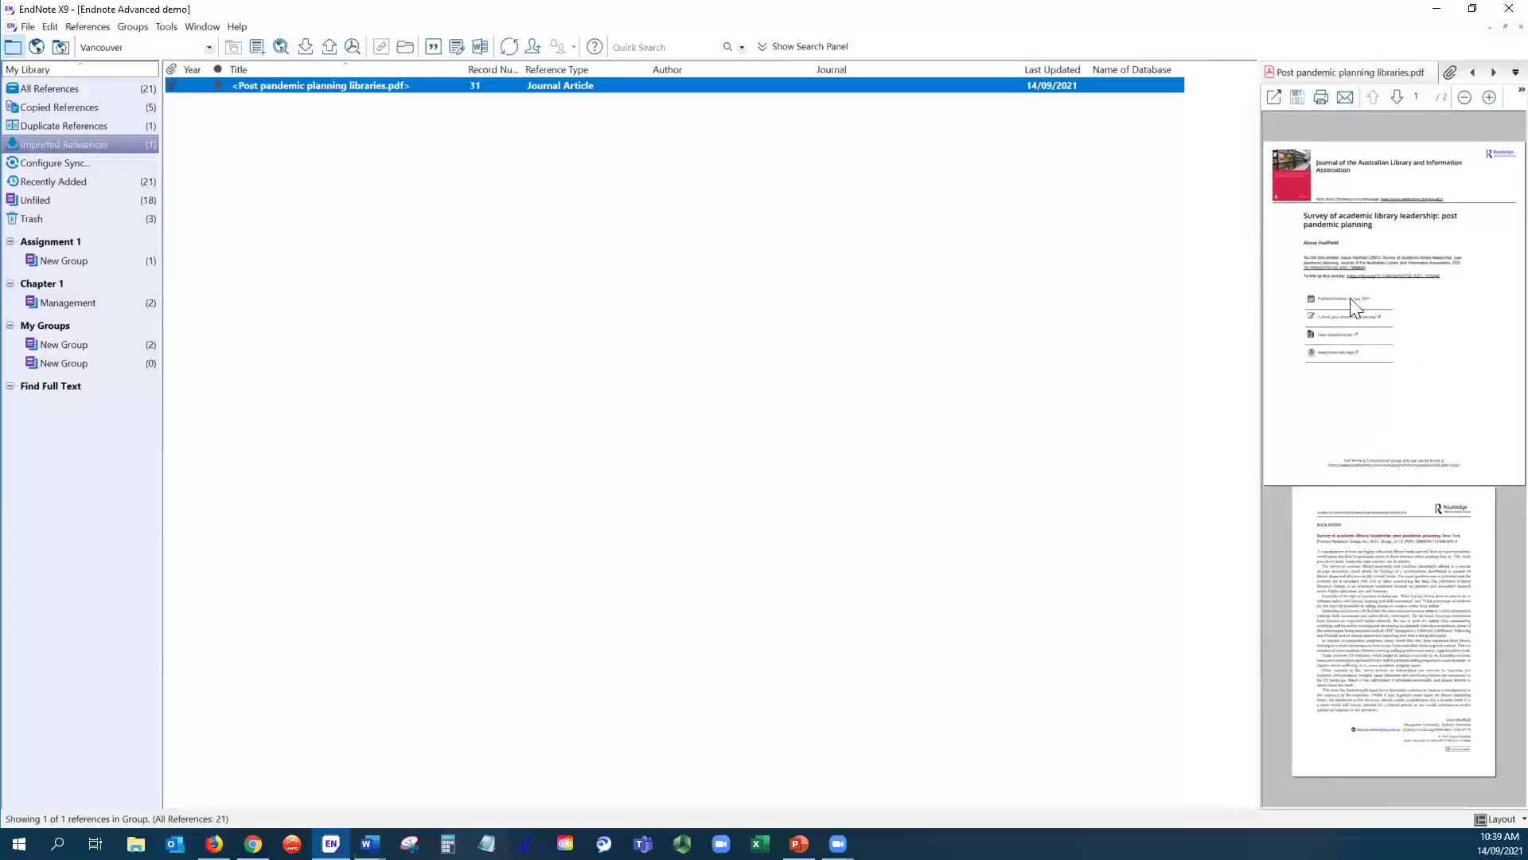
double_click(337, 91)
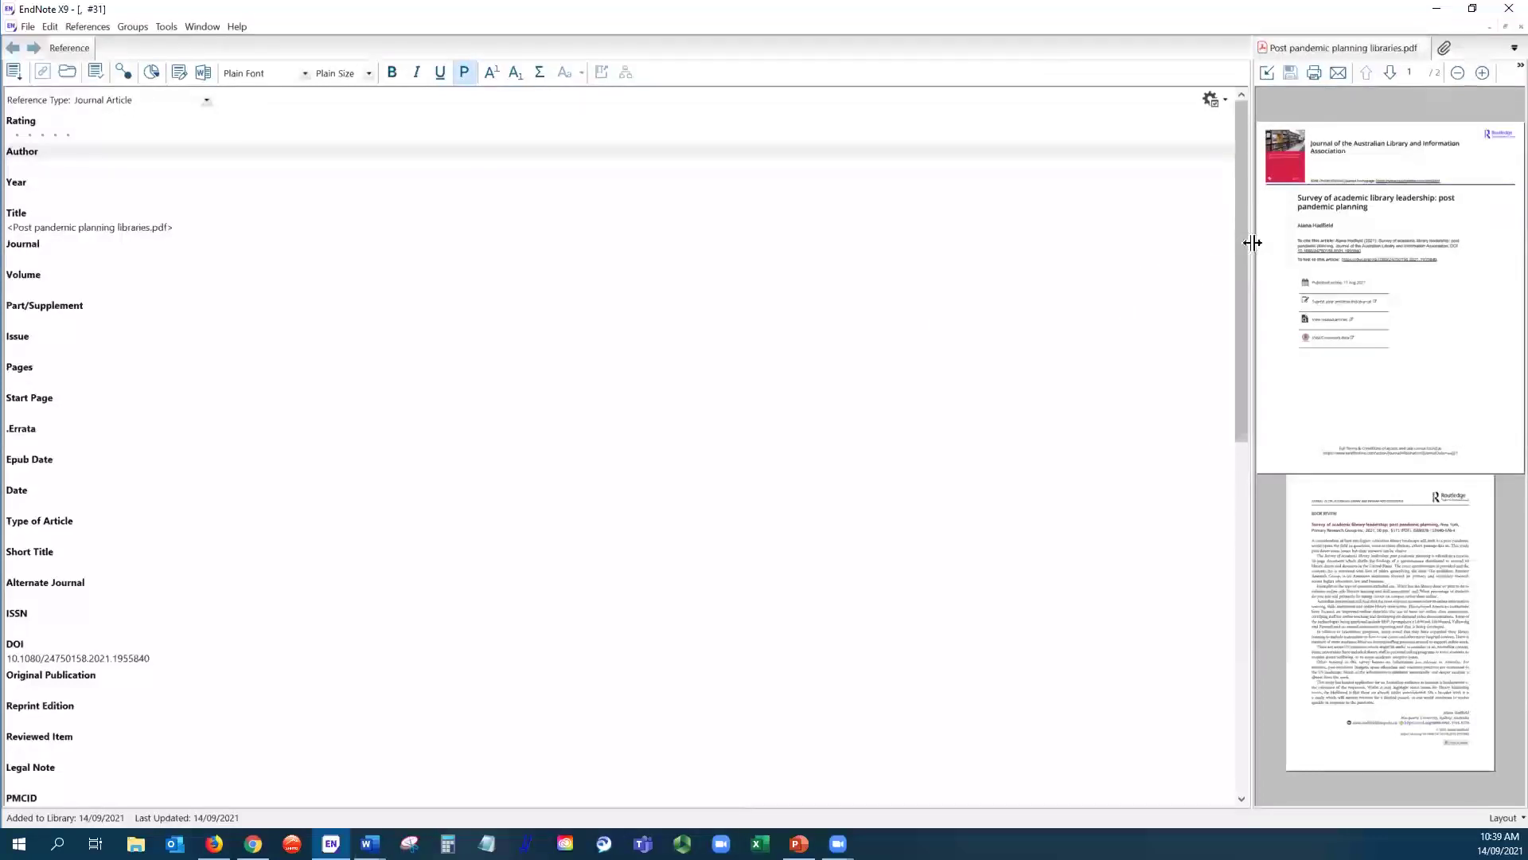
left_click_drag(1252, 249, 783, 266)
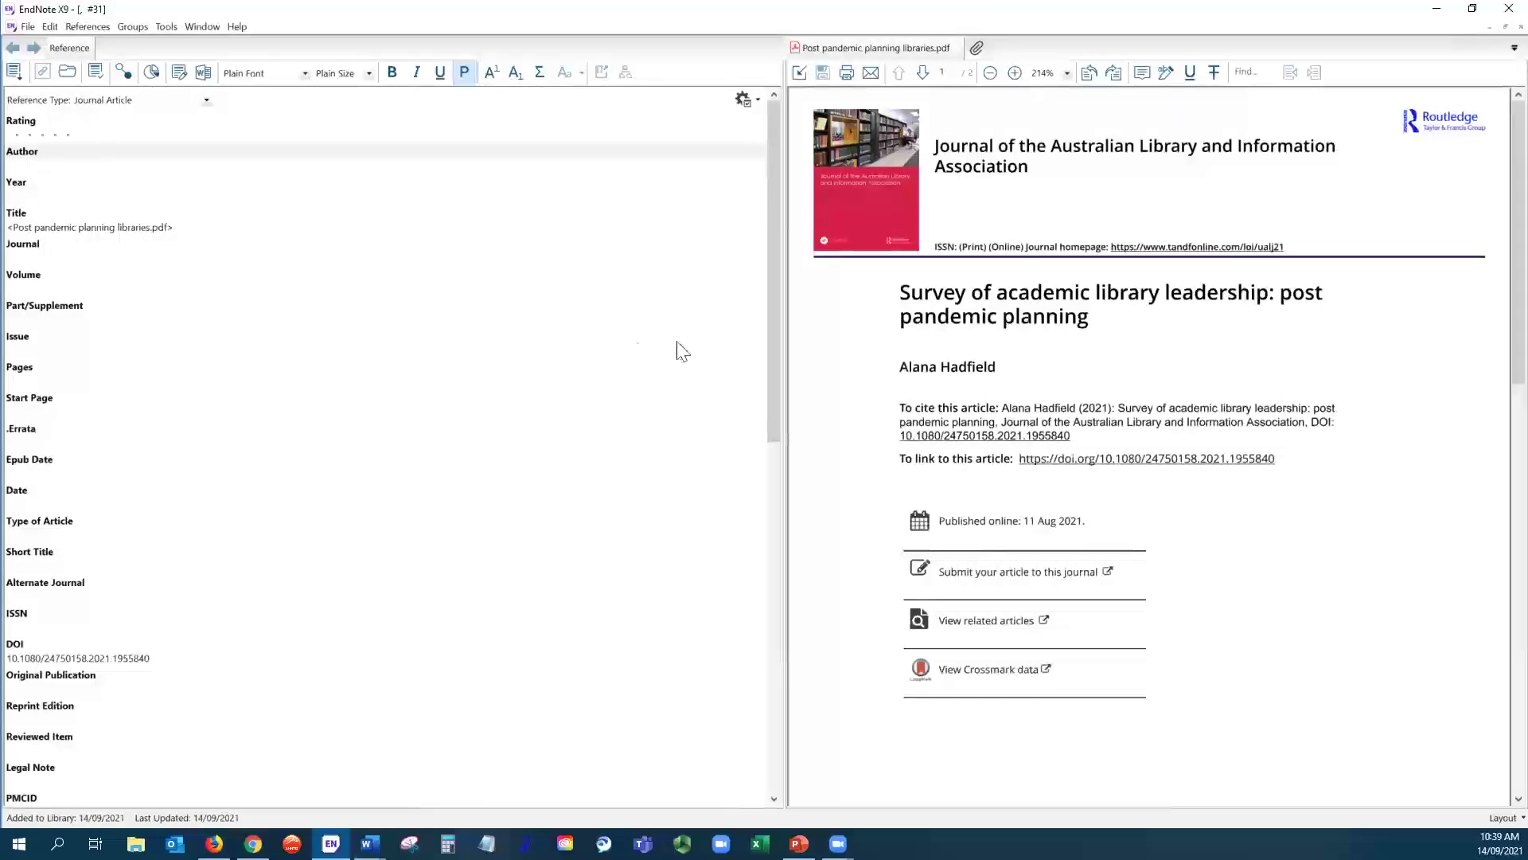
left_click(1492, 26)
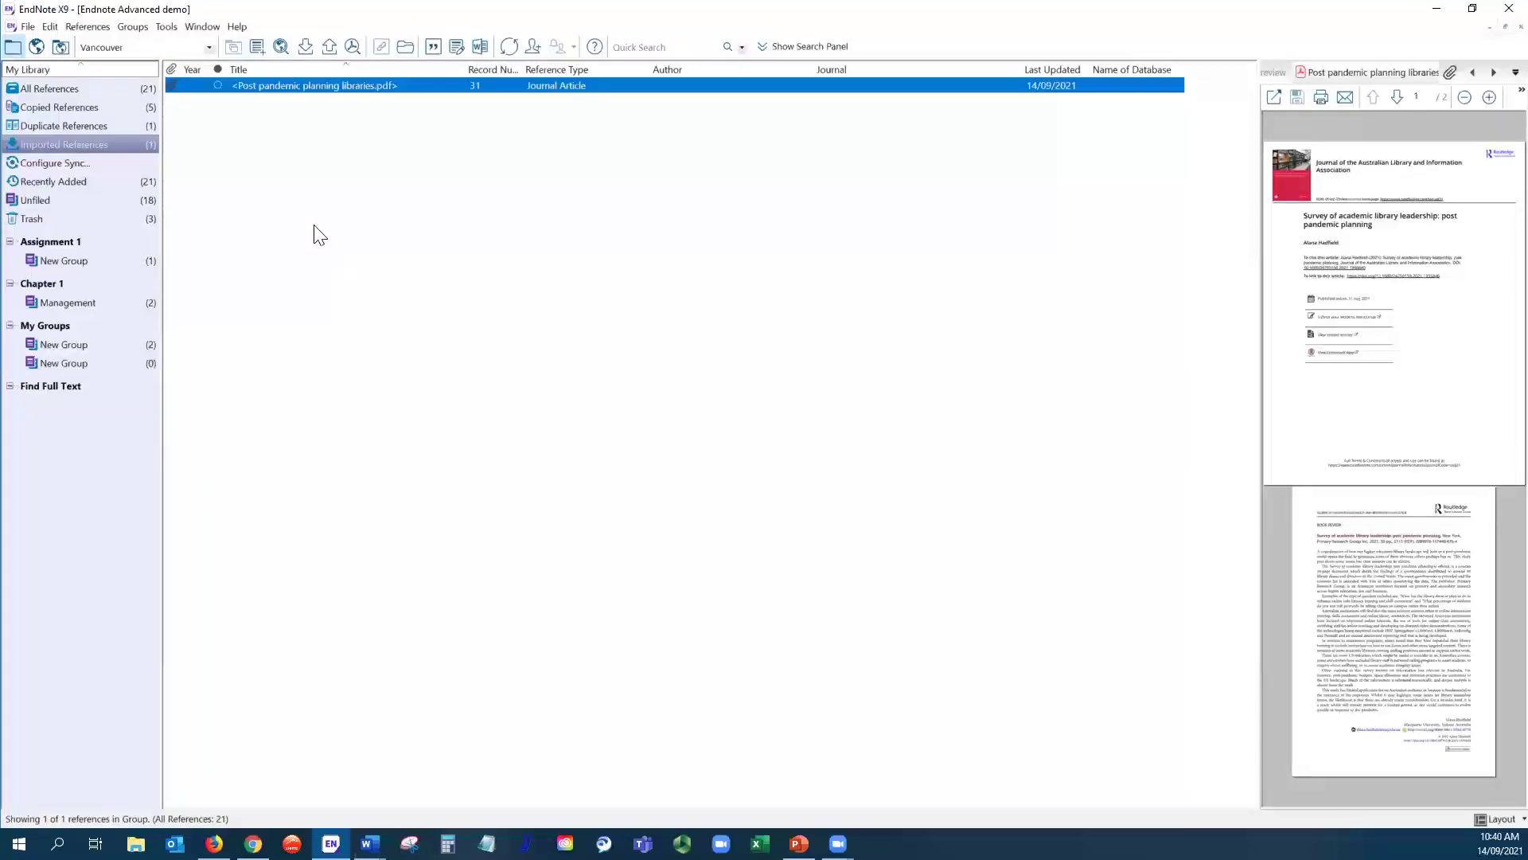
- Set up a folder import of Endnote Advanced demo, including subfolders and creating a group set
left_click(50, 27)
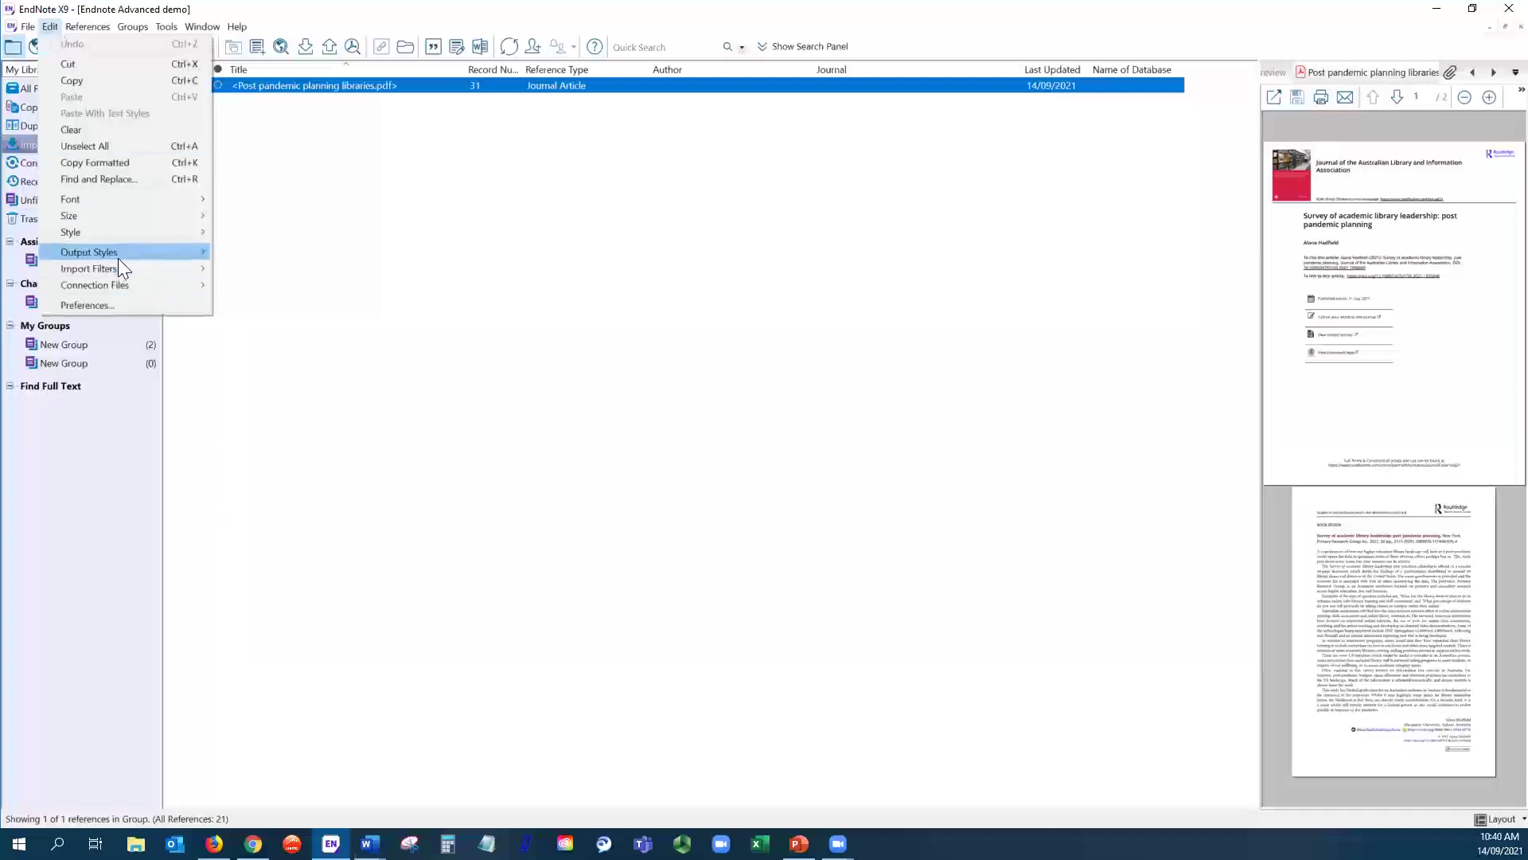
mouse_move(27, 26)
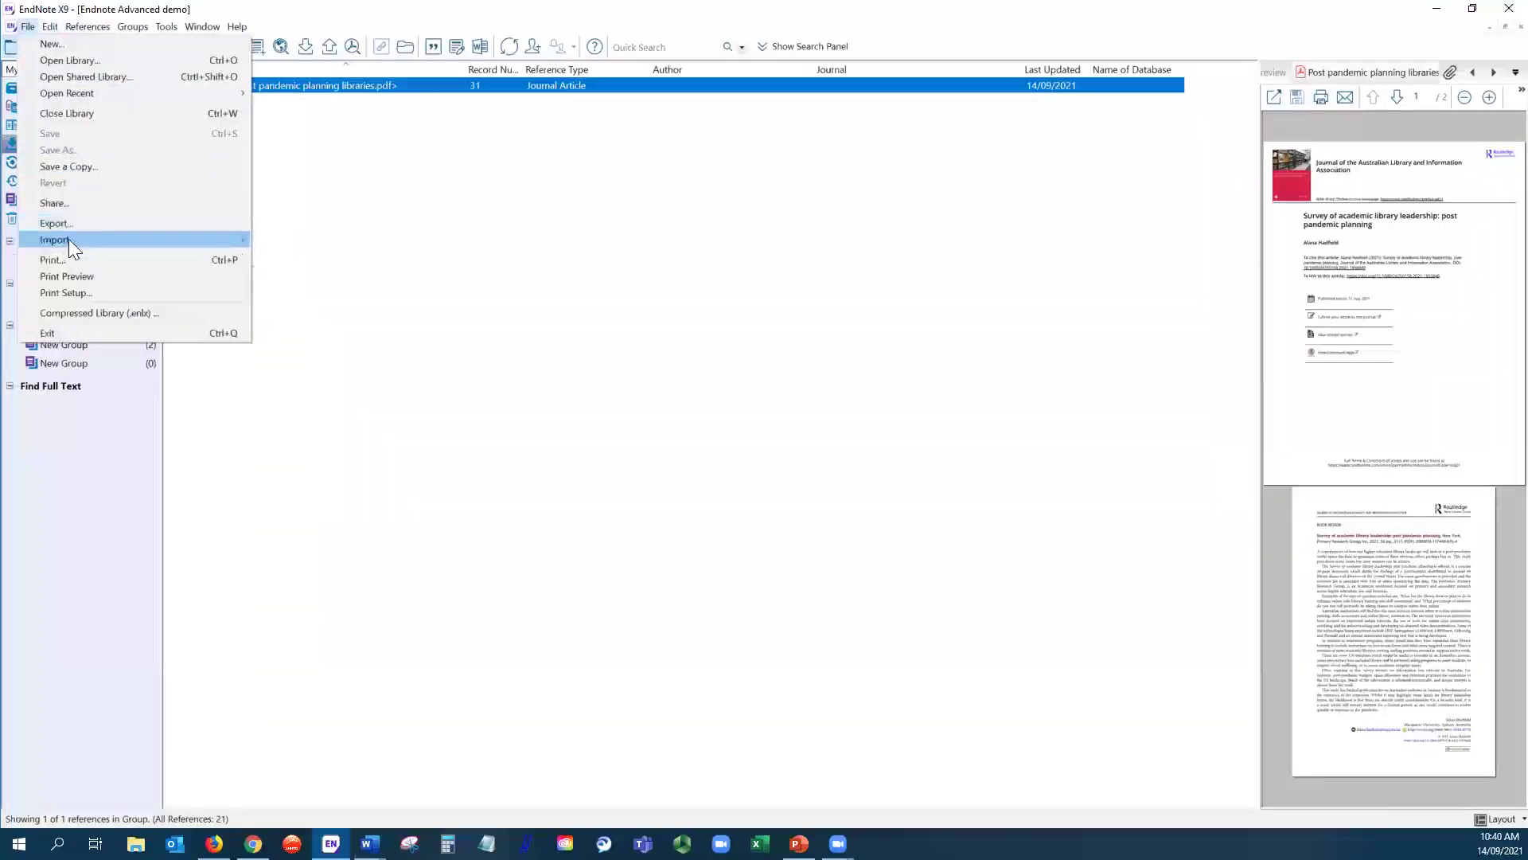
mouse_move(69, 238)
left_click(295, 257)
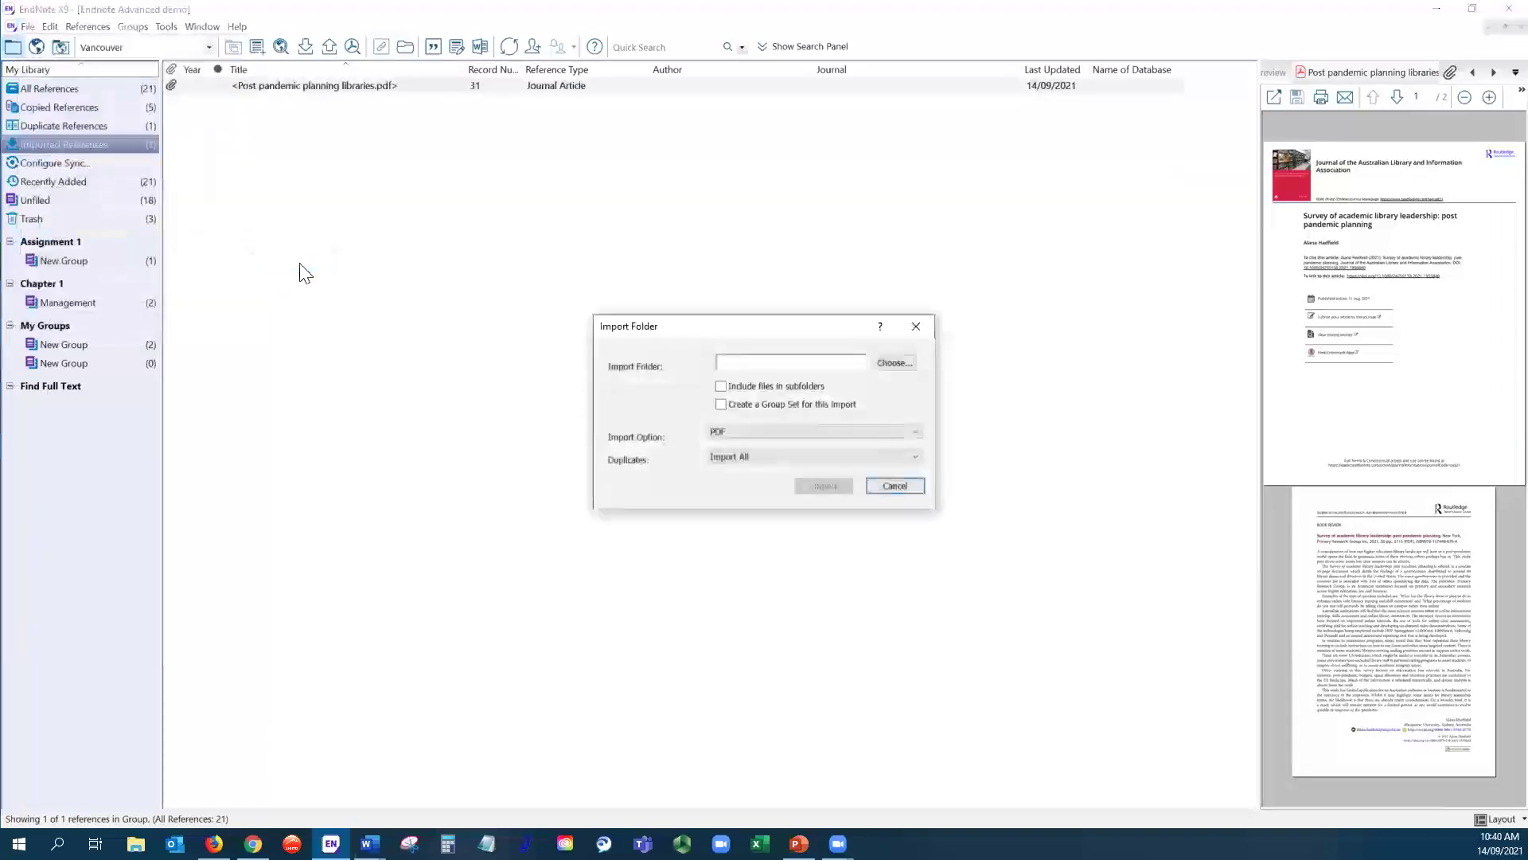
left_click(891, 361)
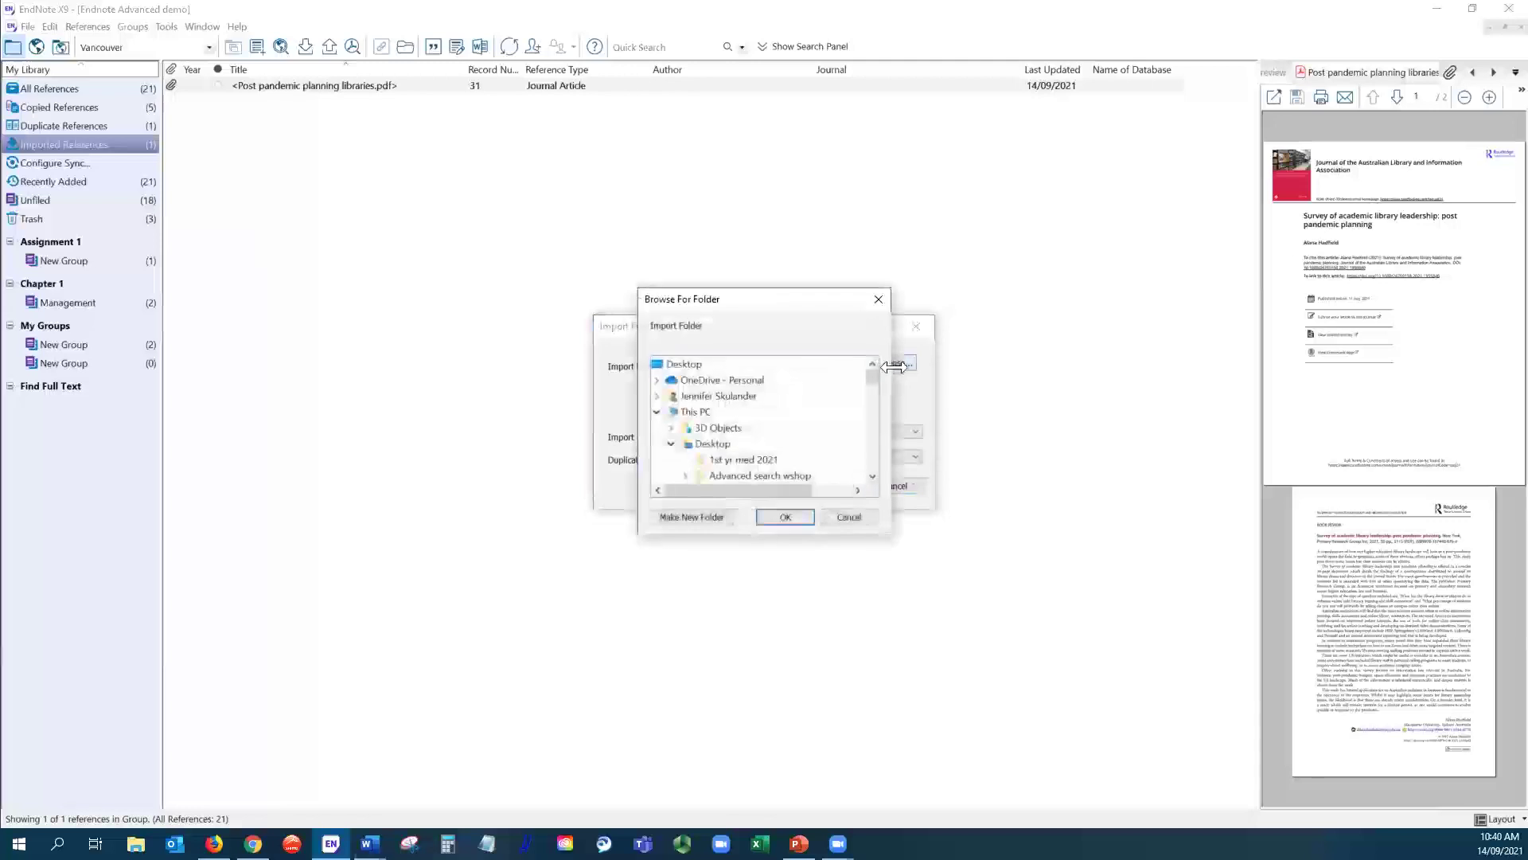
scroll(826, 452, "down", 5)
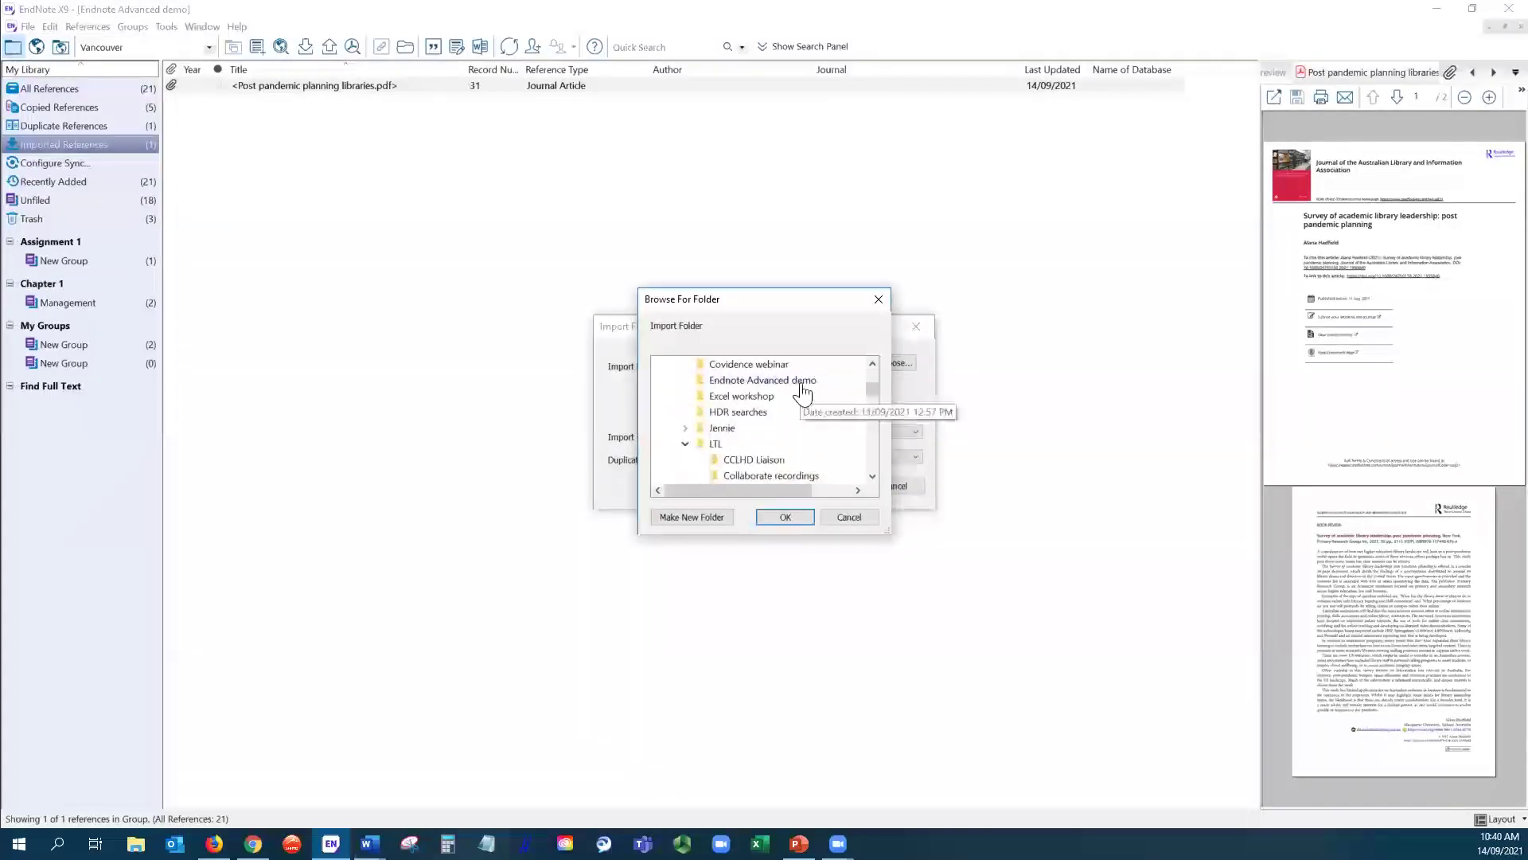
left_click(801, 382)
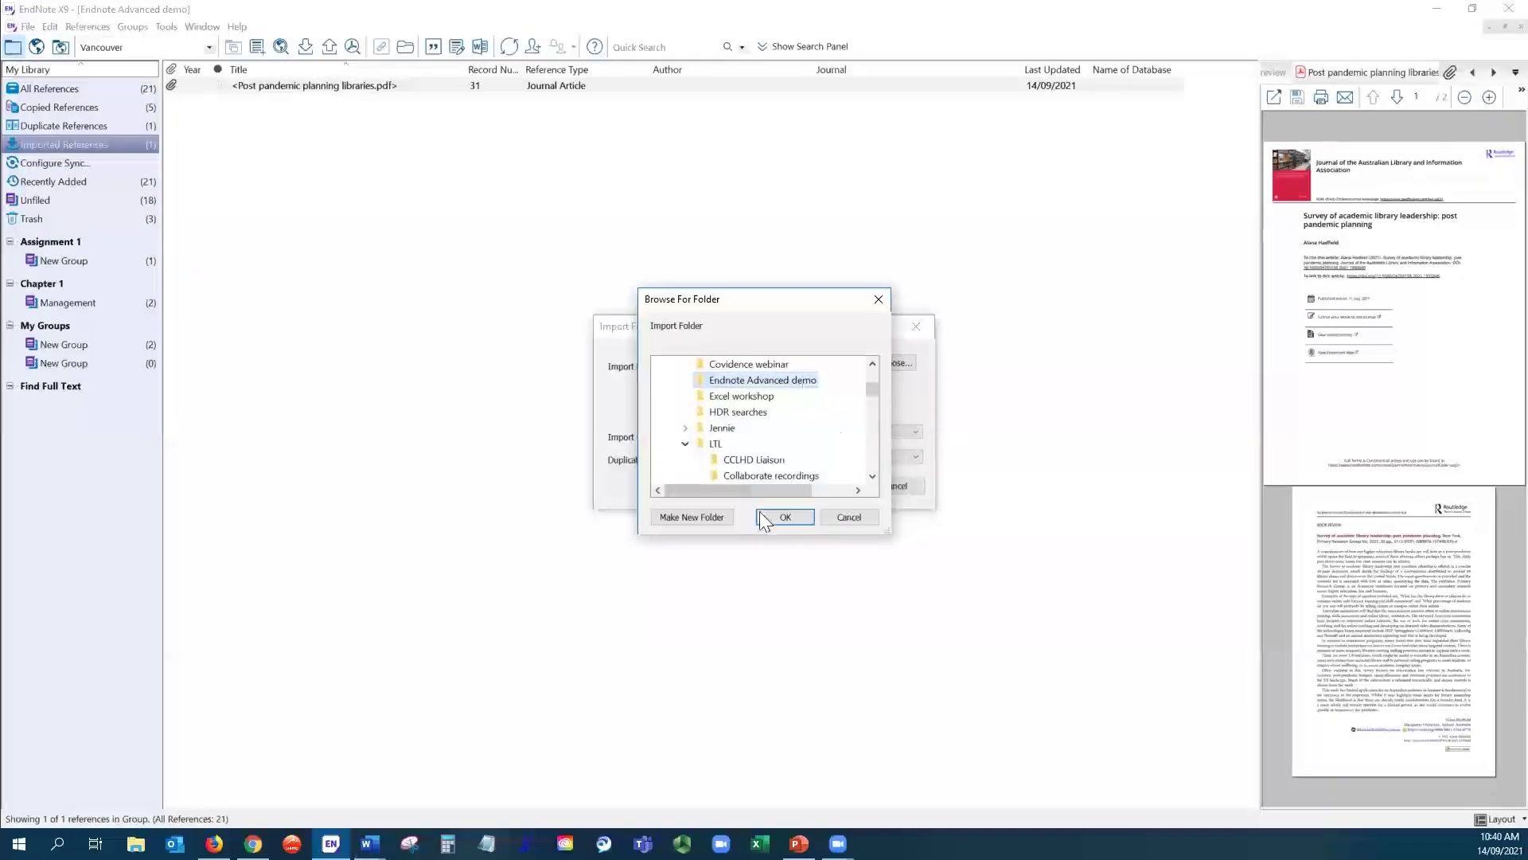
left_click(784, 518)
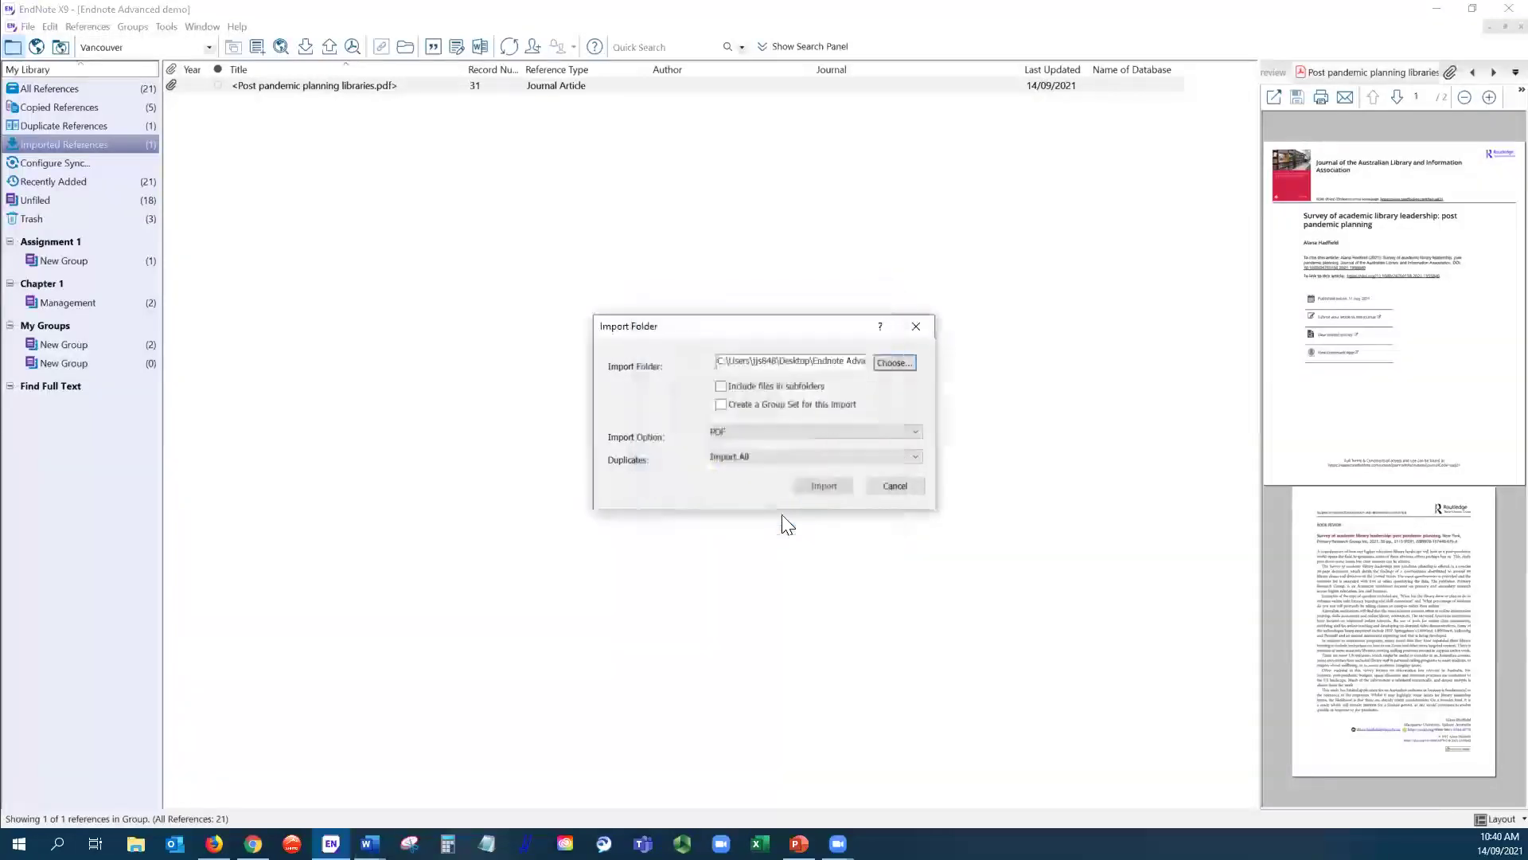
left_click(721, 386)
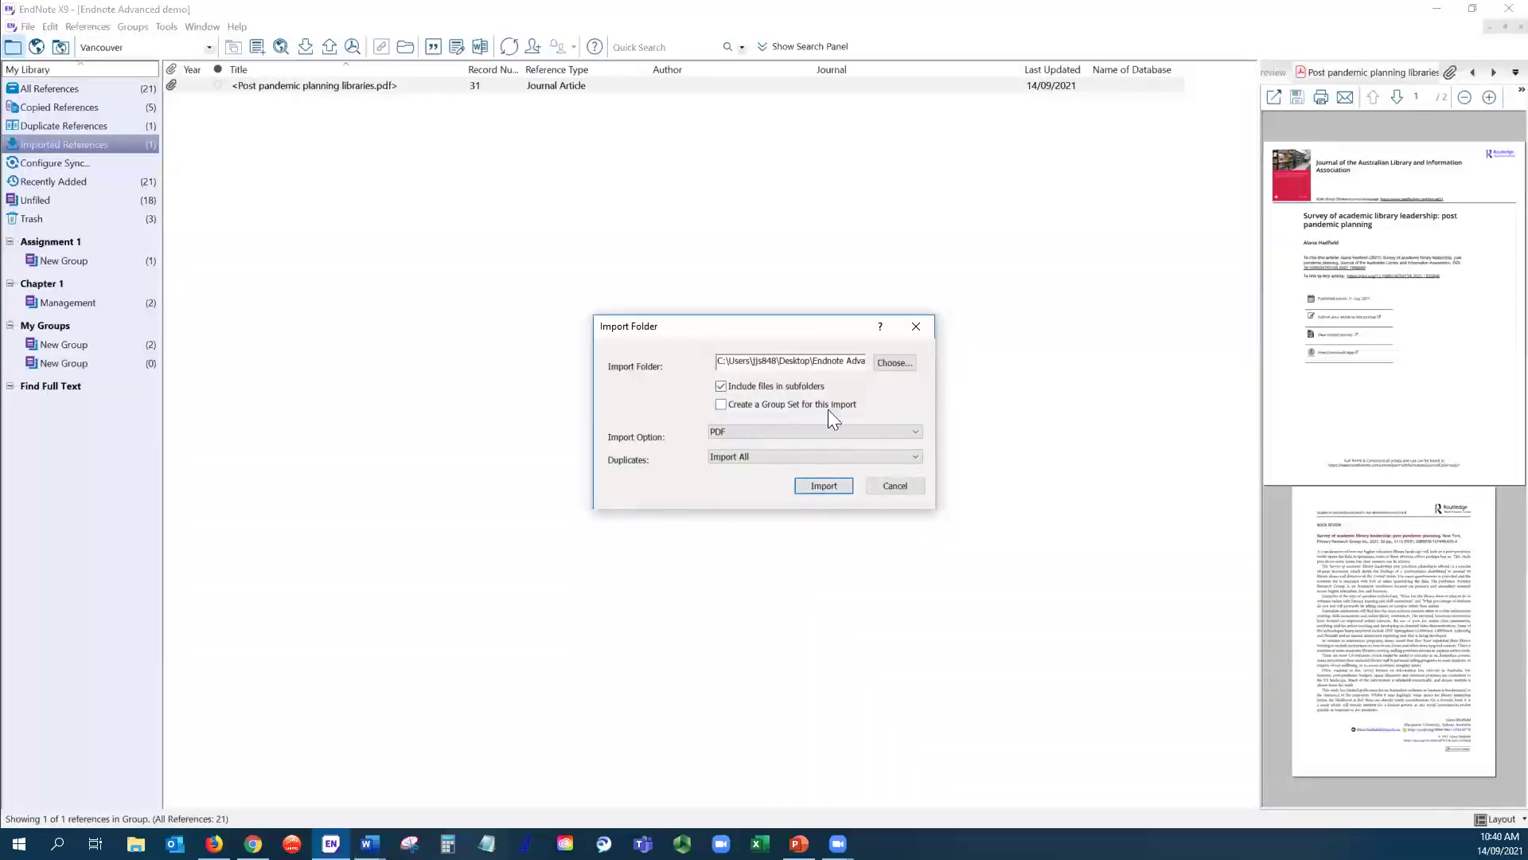
left_click(721, 405)
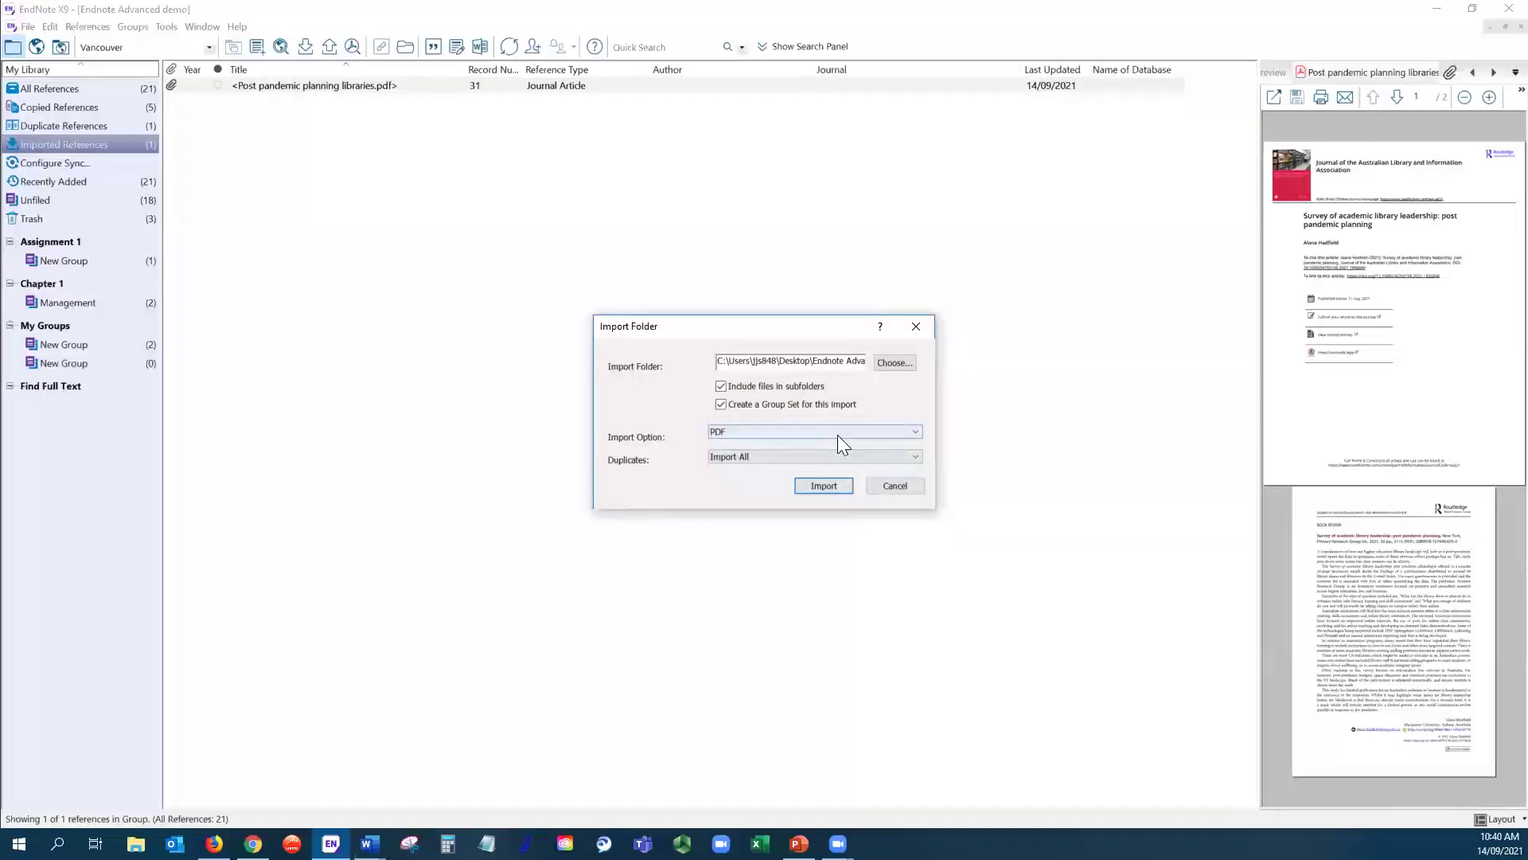
- Import the folder's PDFs, show All References, and switch to the Chrome output styles page
left_click(825, 488)
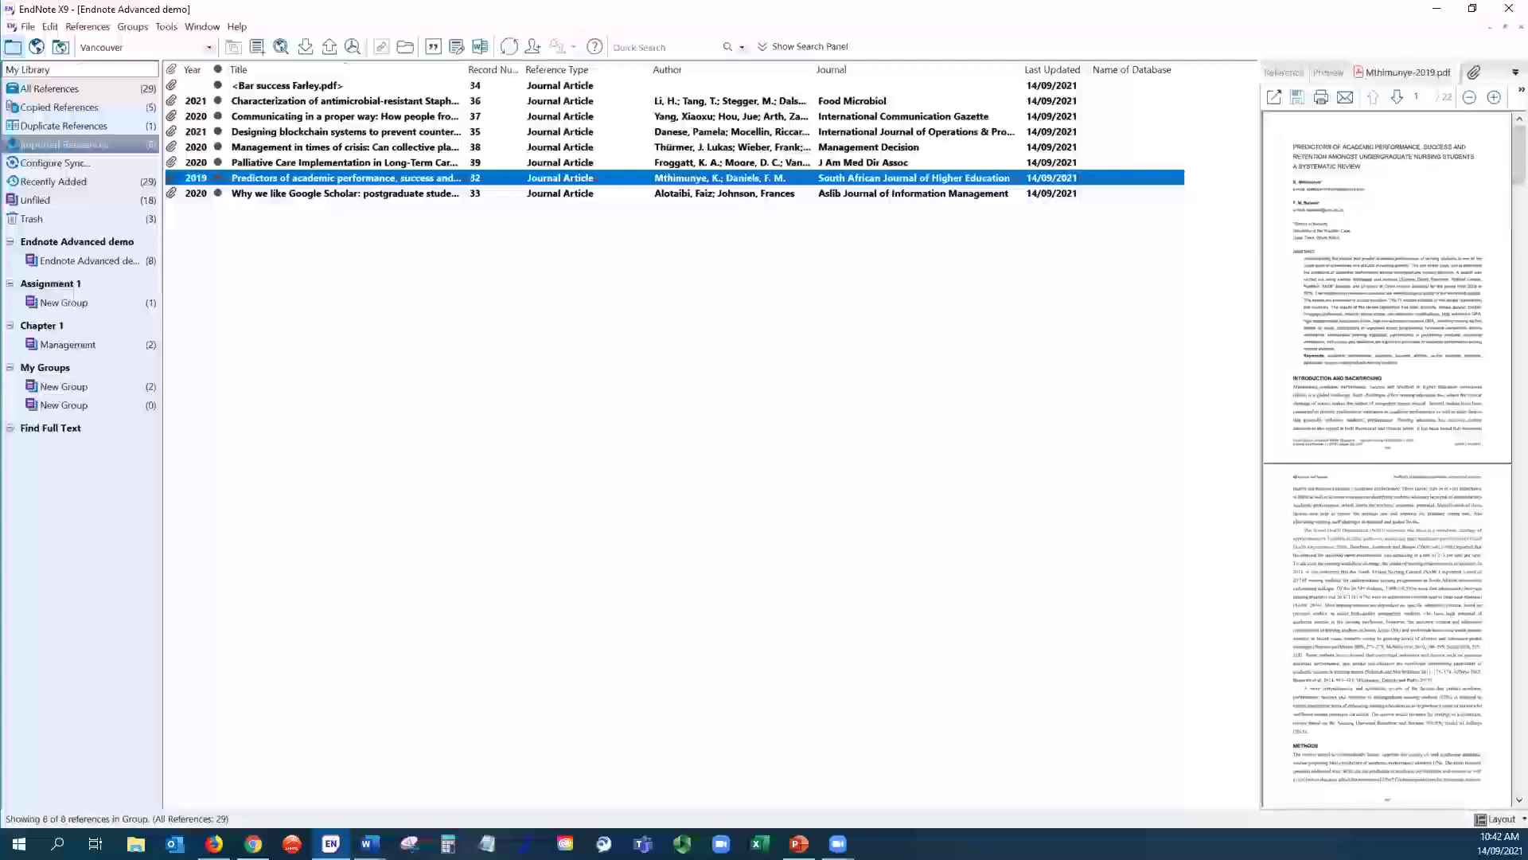
left_click(69, 91)
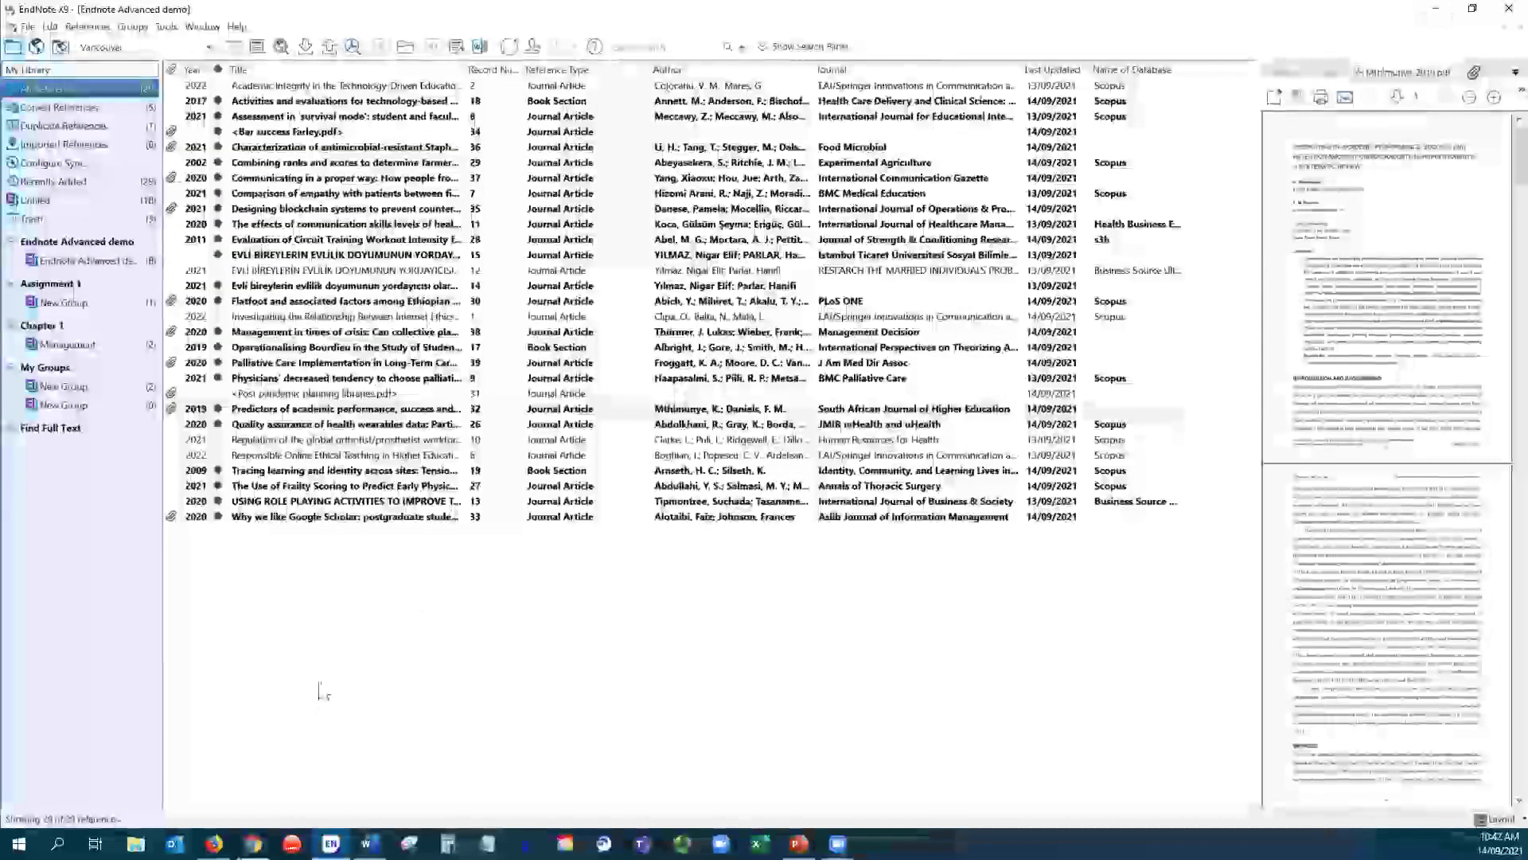
left_click(253, 843)
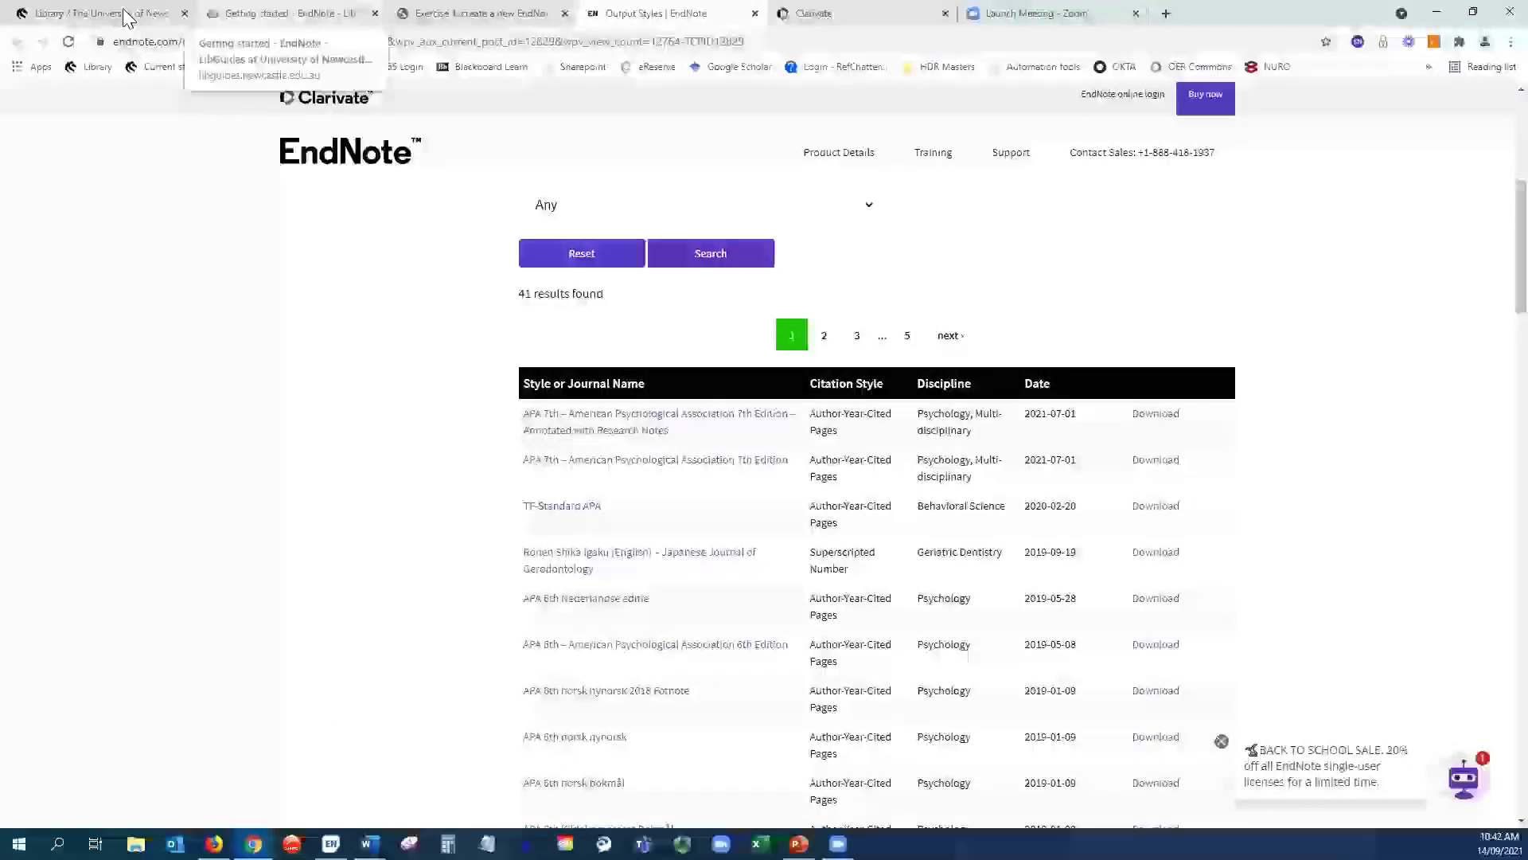
- Open the EndNote guide's Attaching files page and scroll to the Find Full Text setup steps
left_click(275, 13)
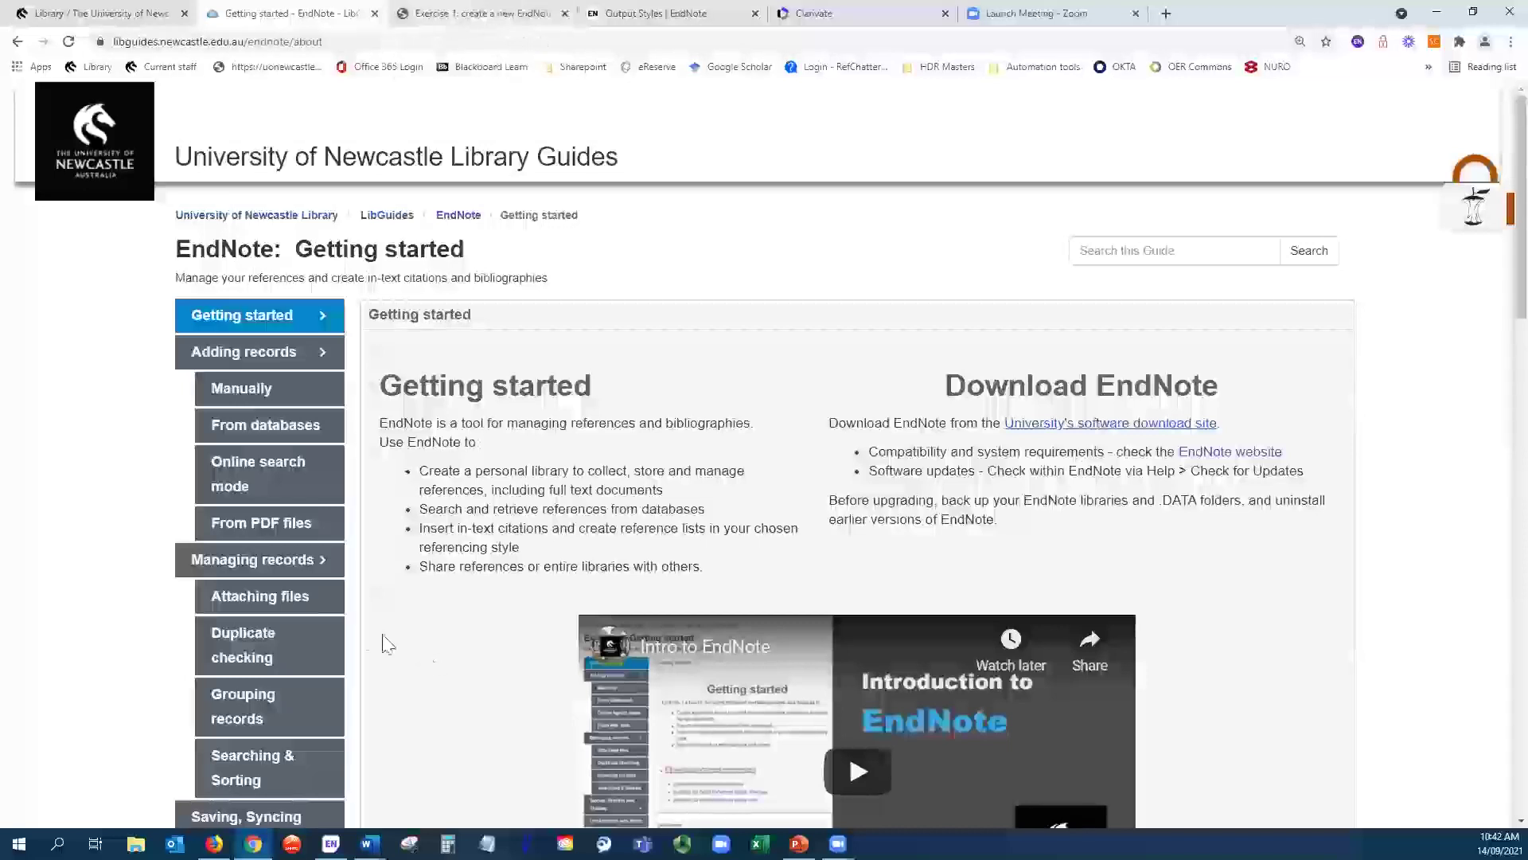
left_click(255, 605)
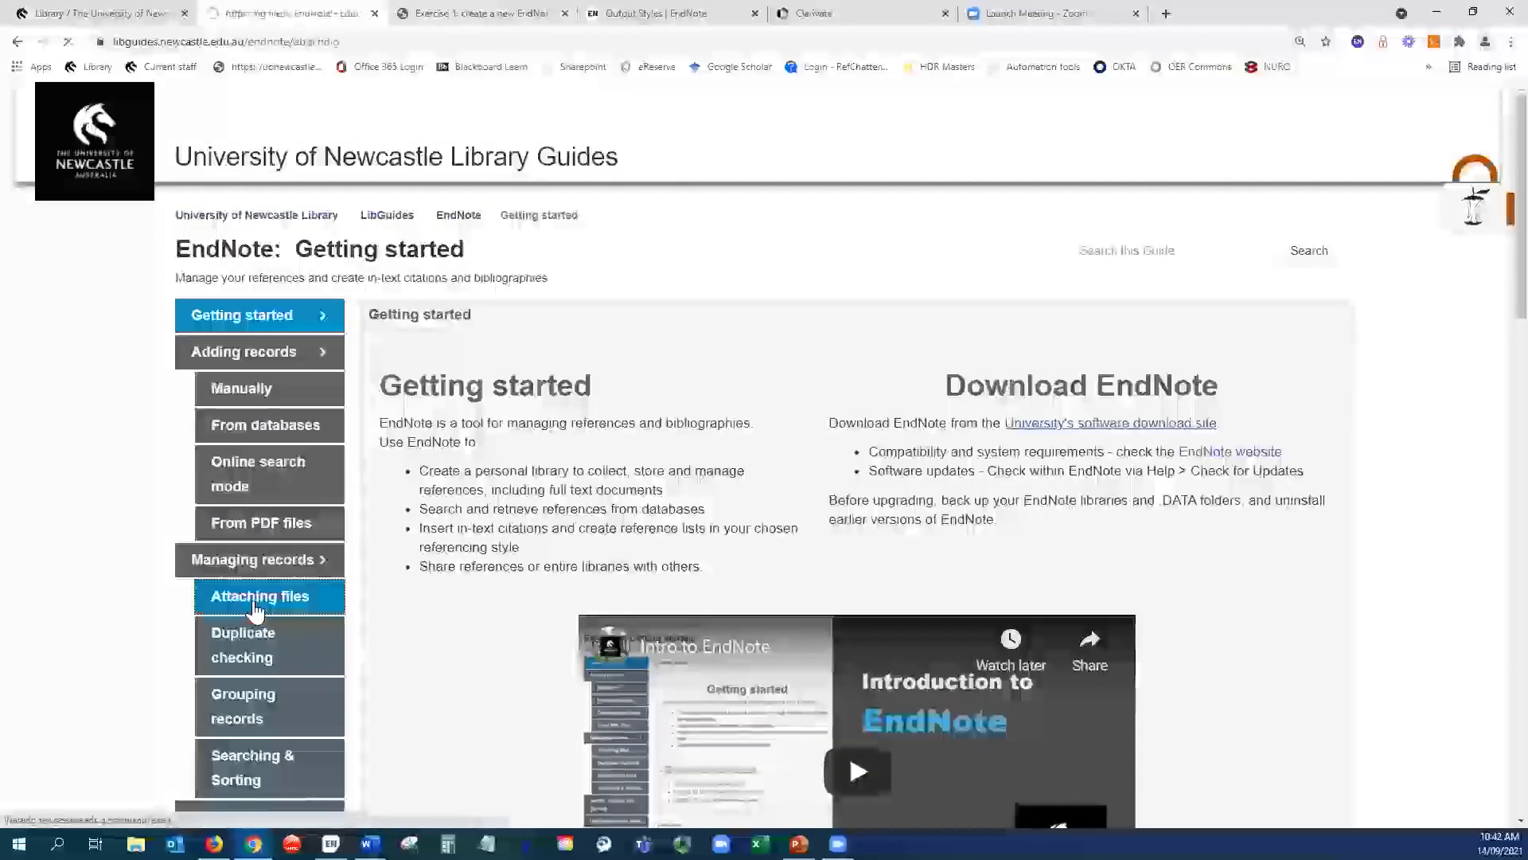
scroll(669, 659, "down", 6)
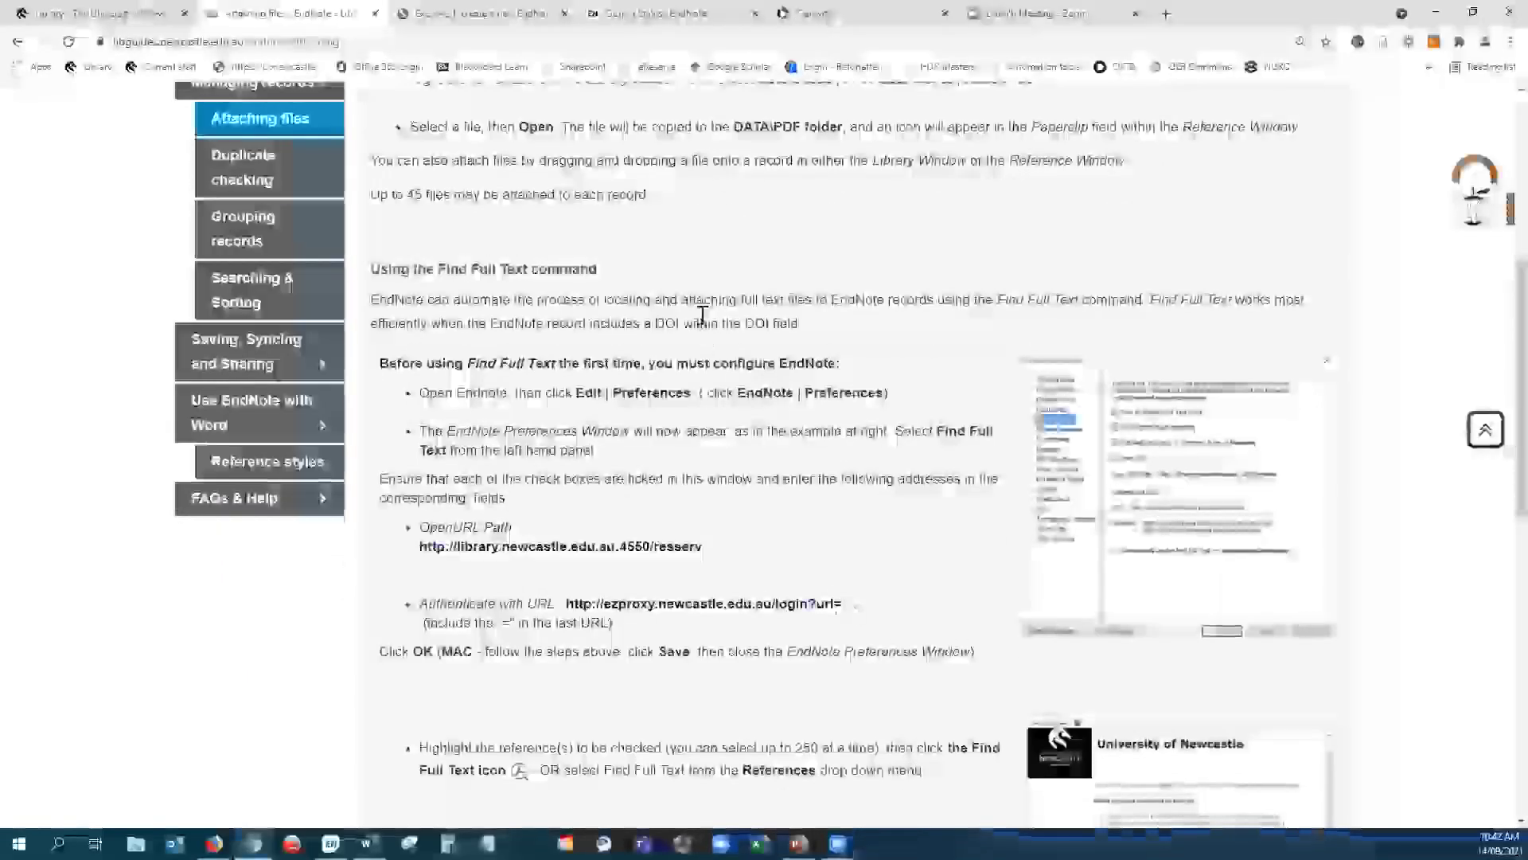
scroll(836, 605, "up", 3)
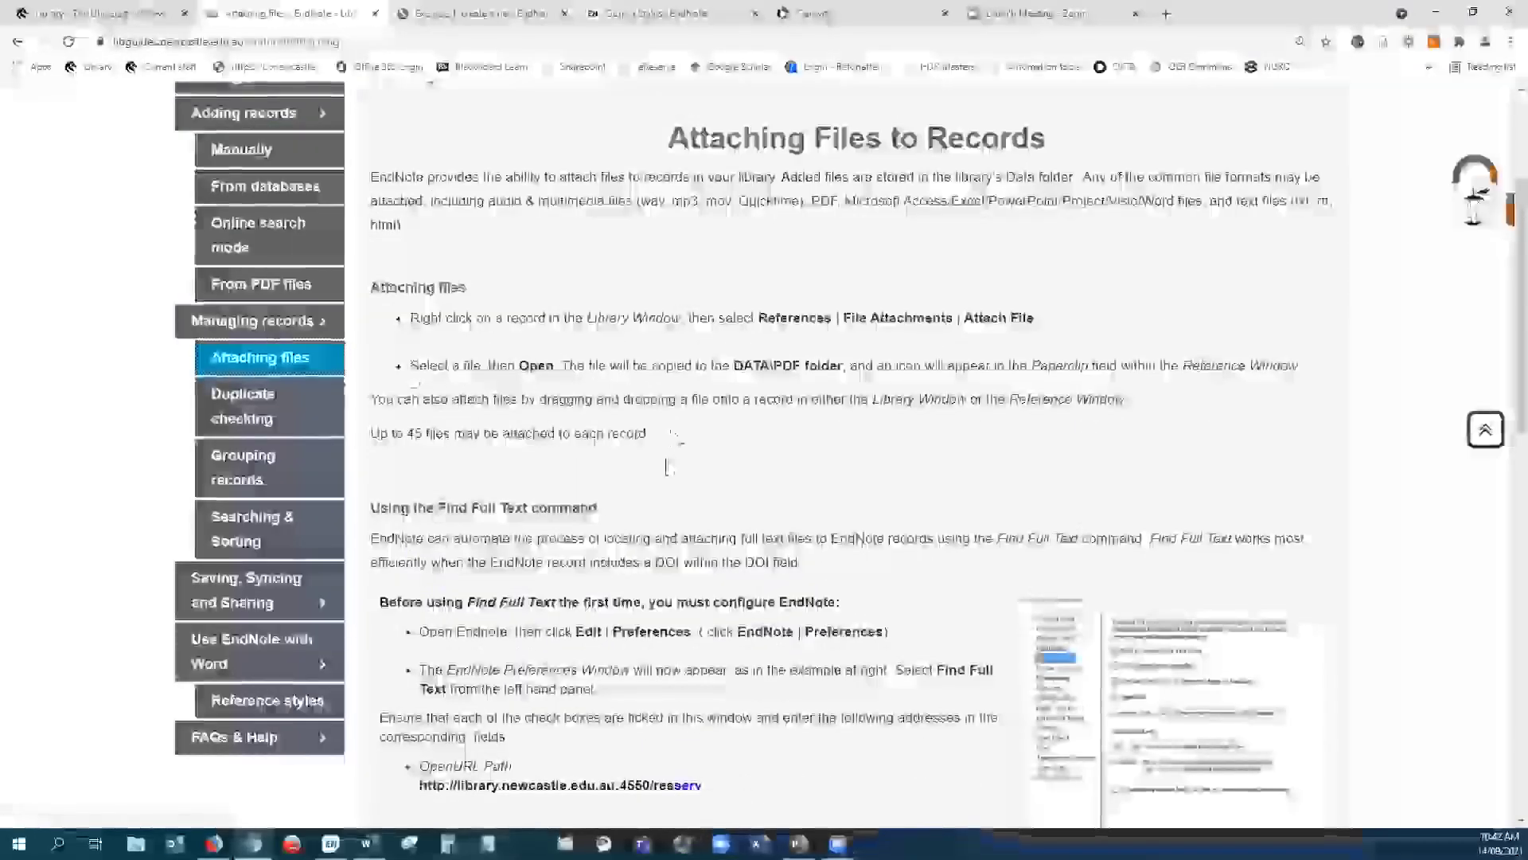
scroll(669, 481, "down", 4)
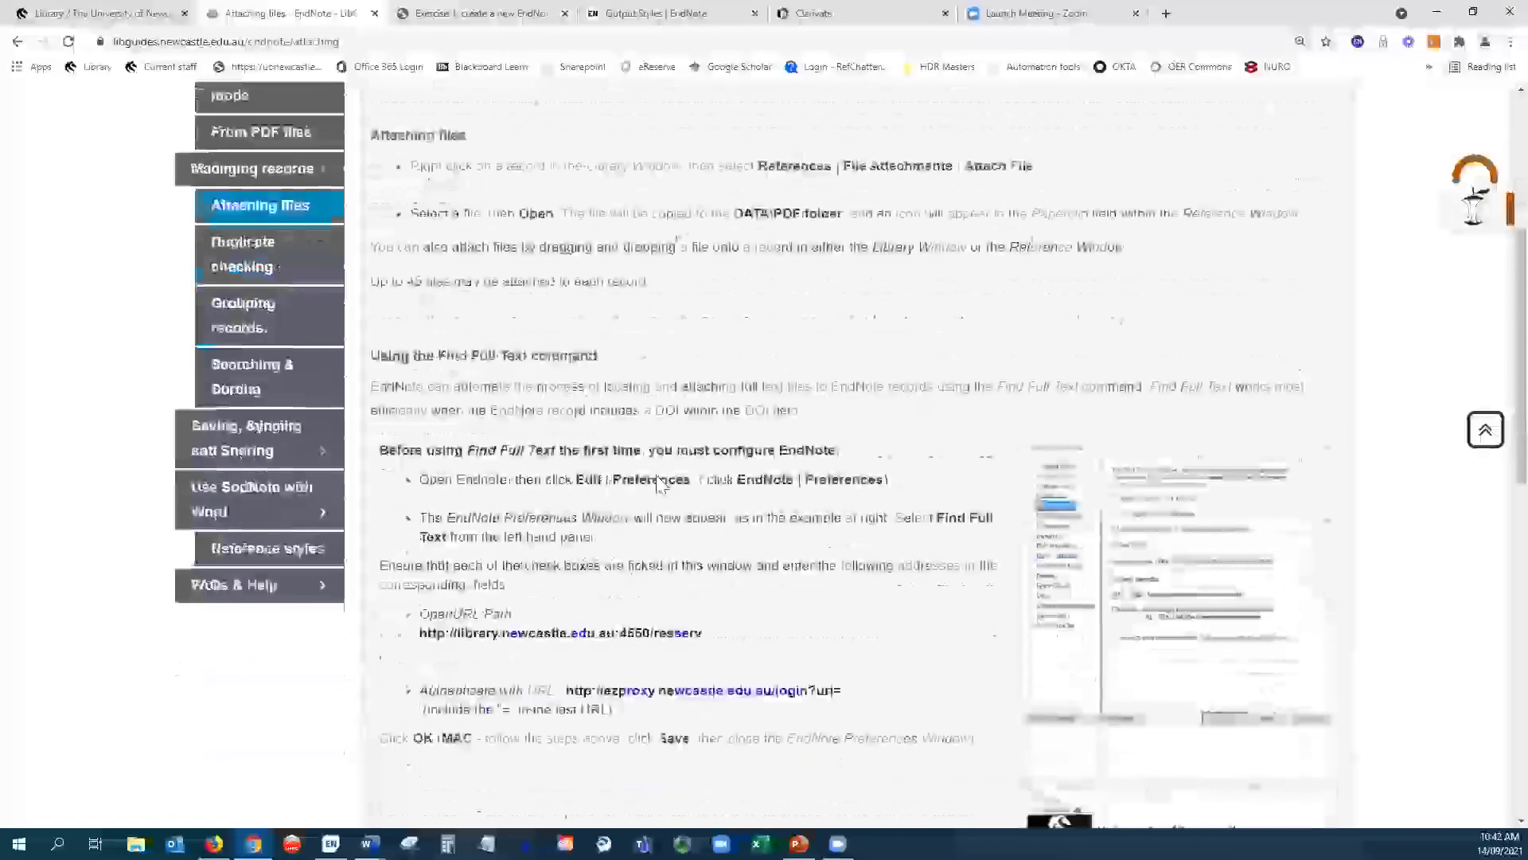
scroll(820, 388, "up", 1)
scroll(820, 388, "down", 2)
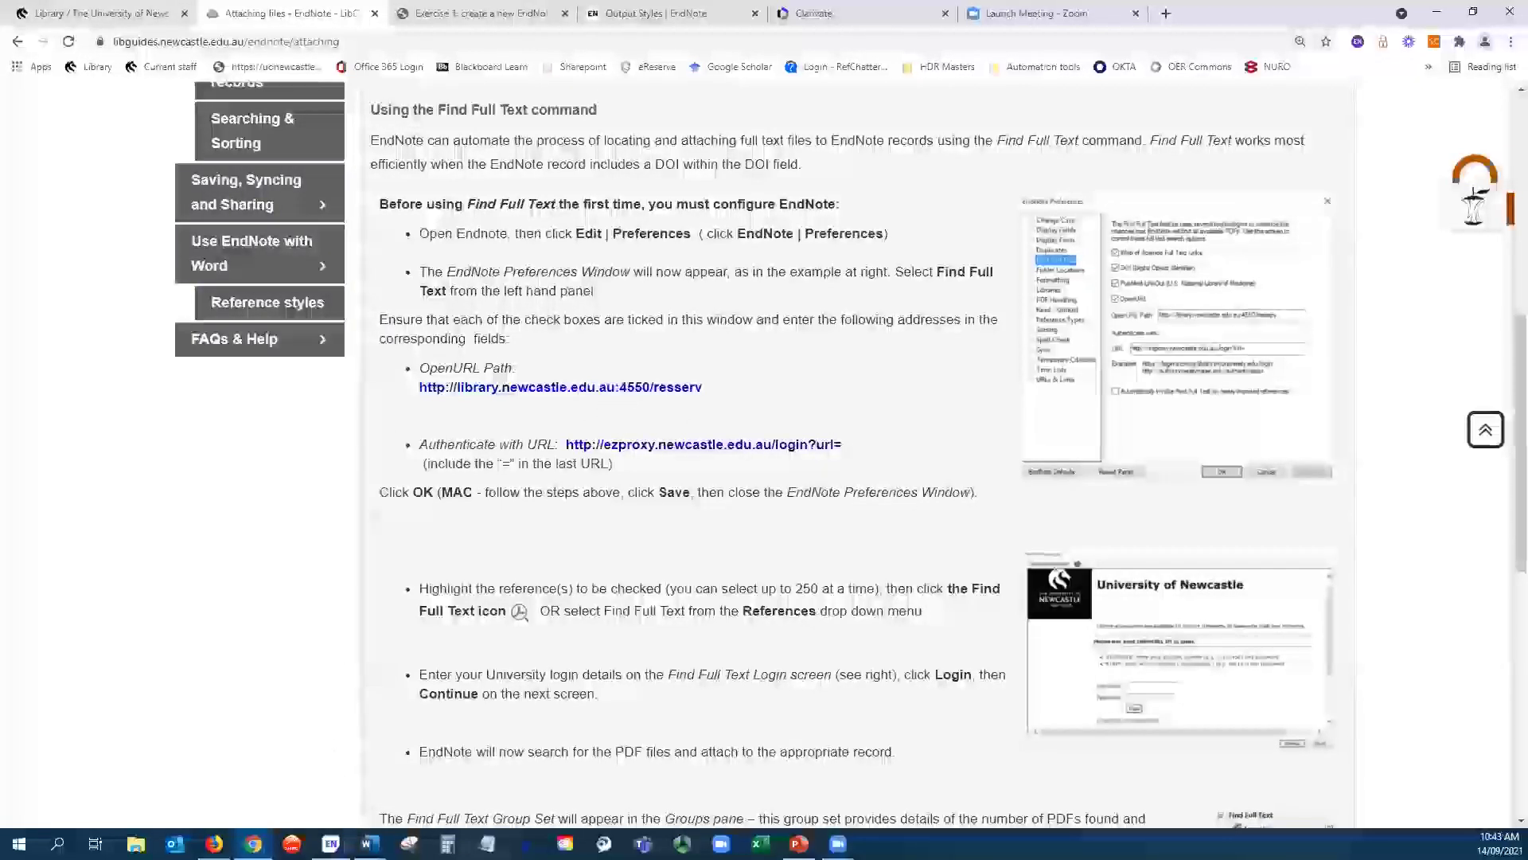
mouse_move(330, 843)
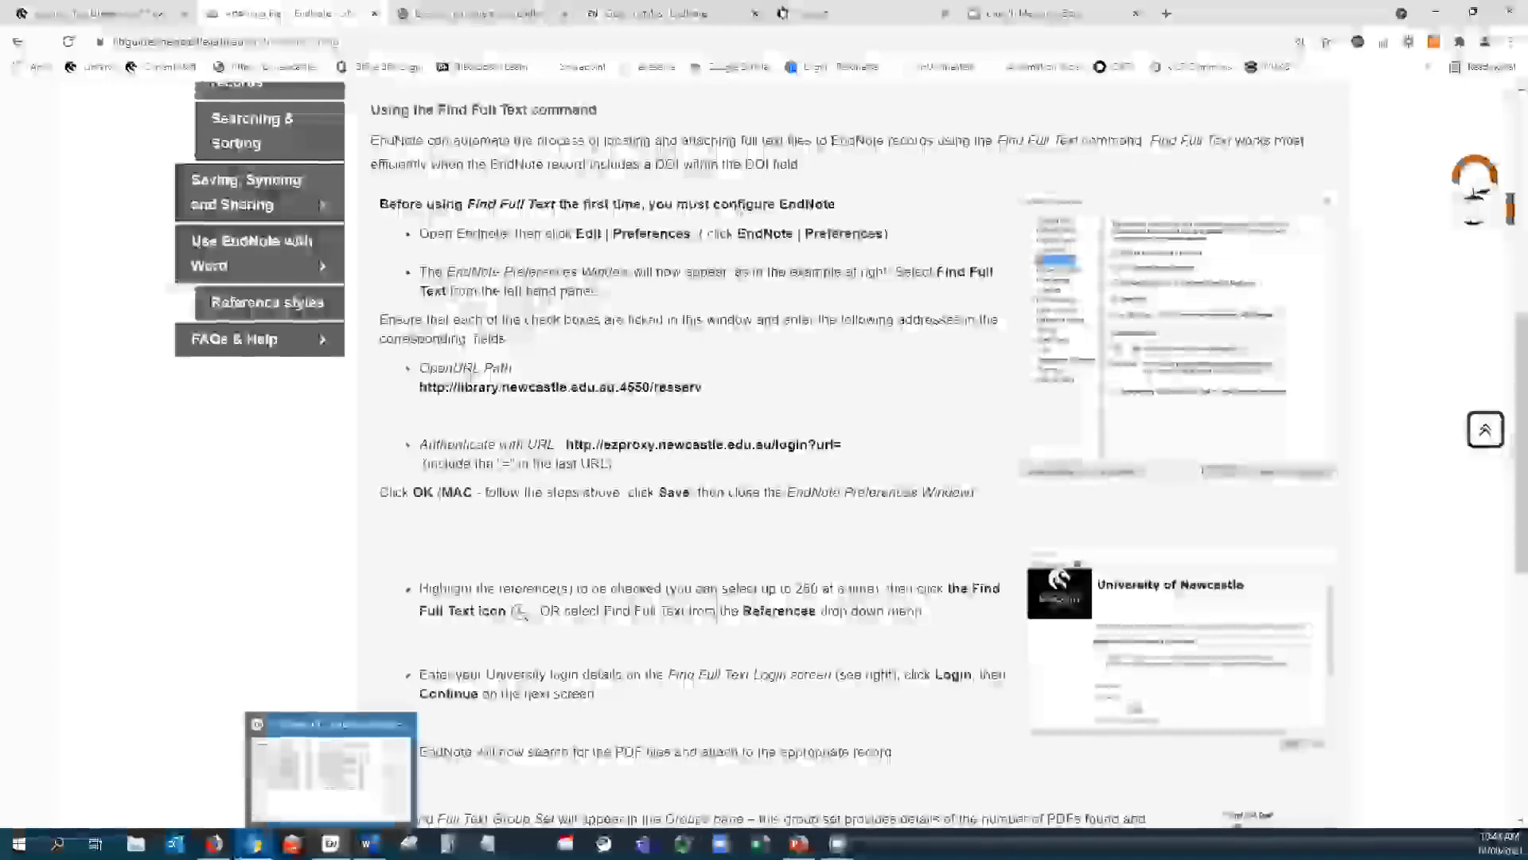
- Review the OpenURL and proxy authentication URL in Find Full Text preferences, then accept with OK
left_click(331, 764)
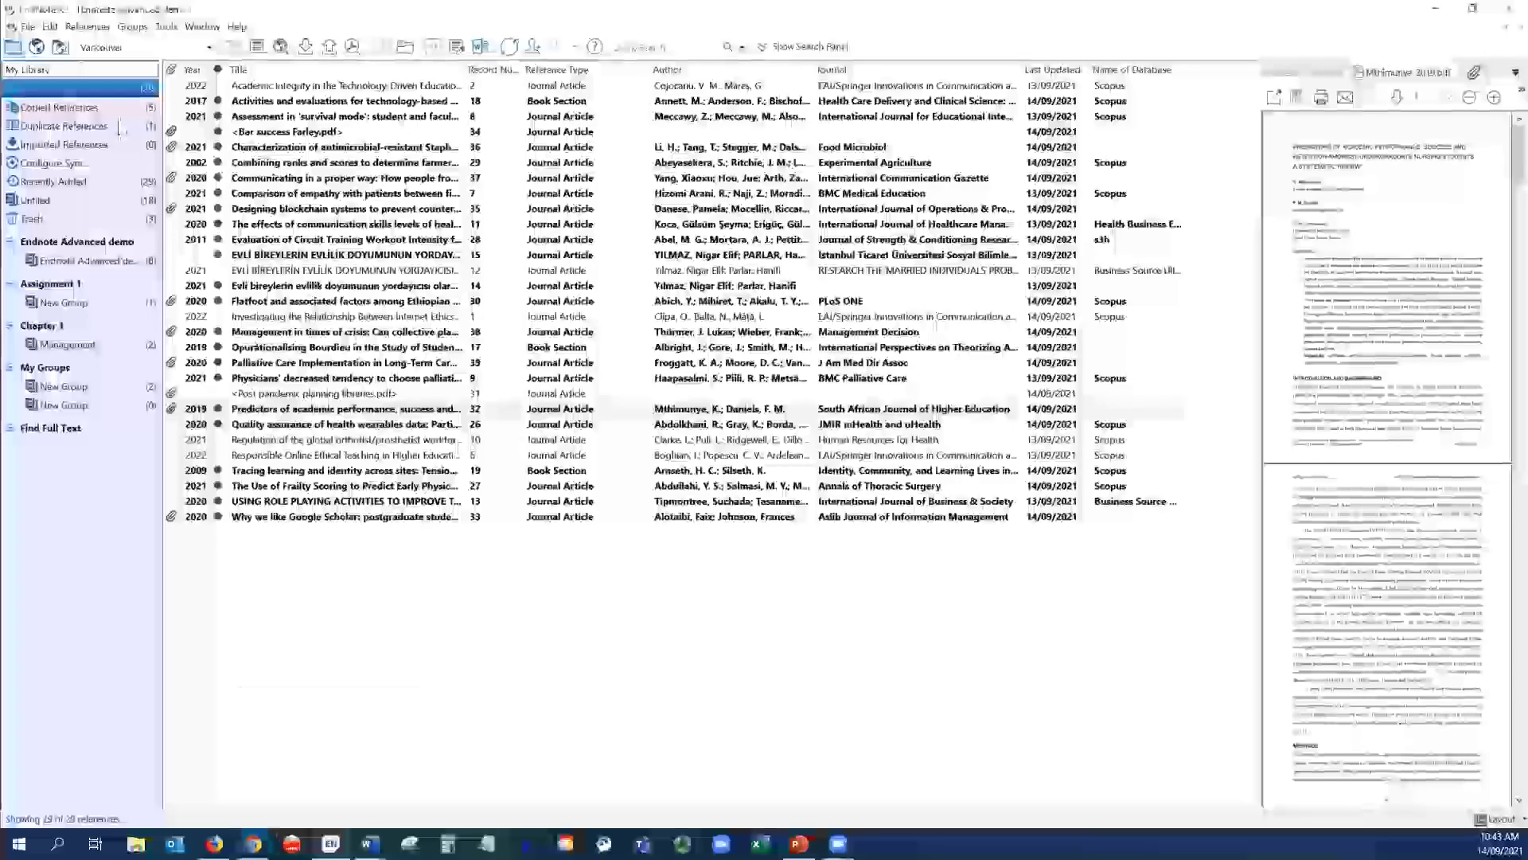
left_click(50, 27)
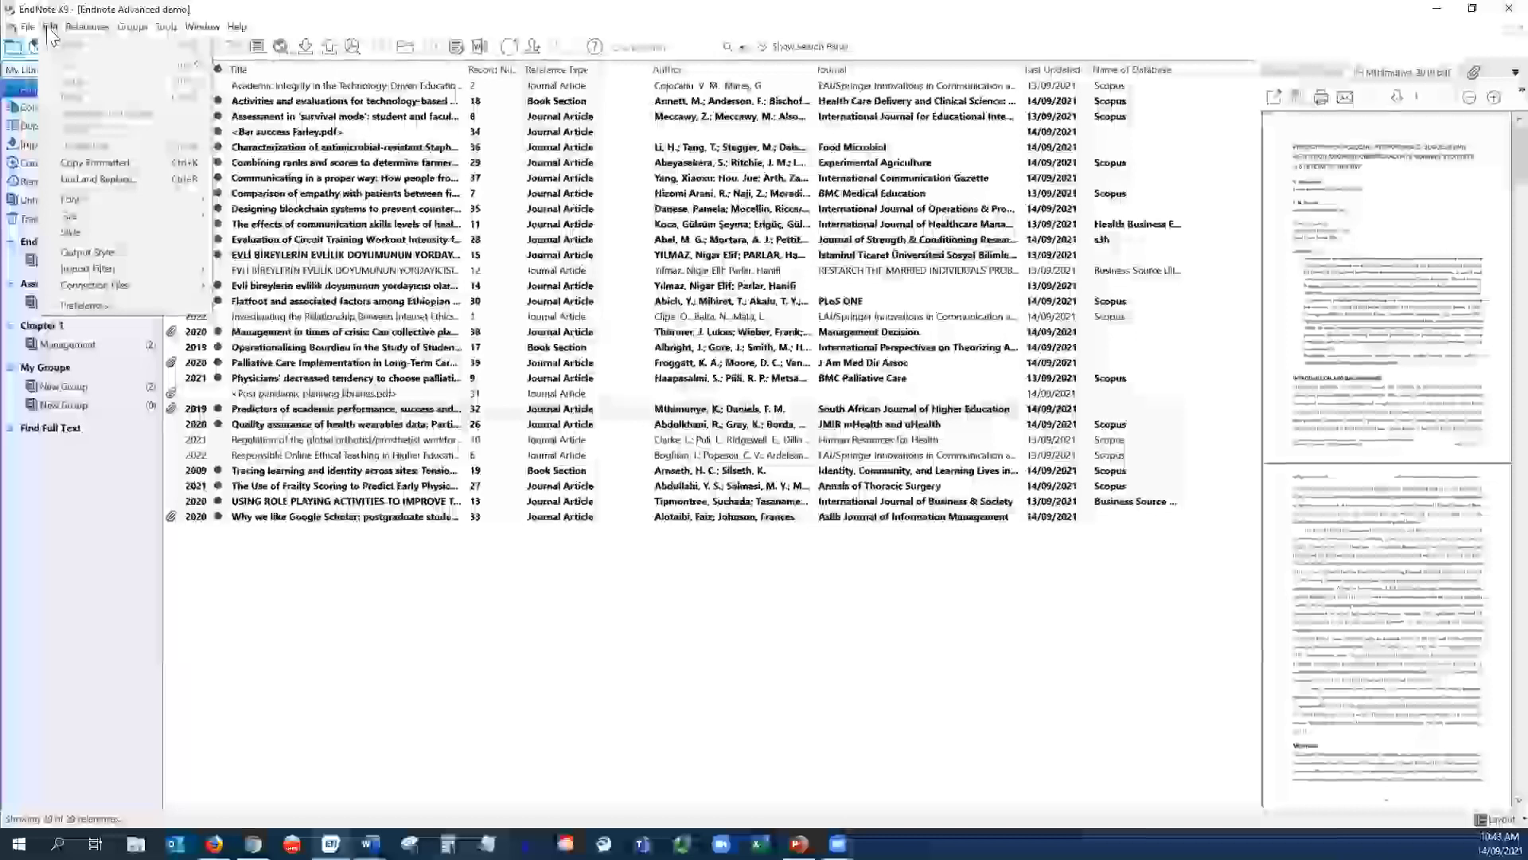
left_click(92, 307)
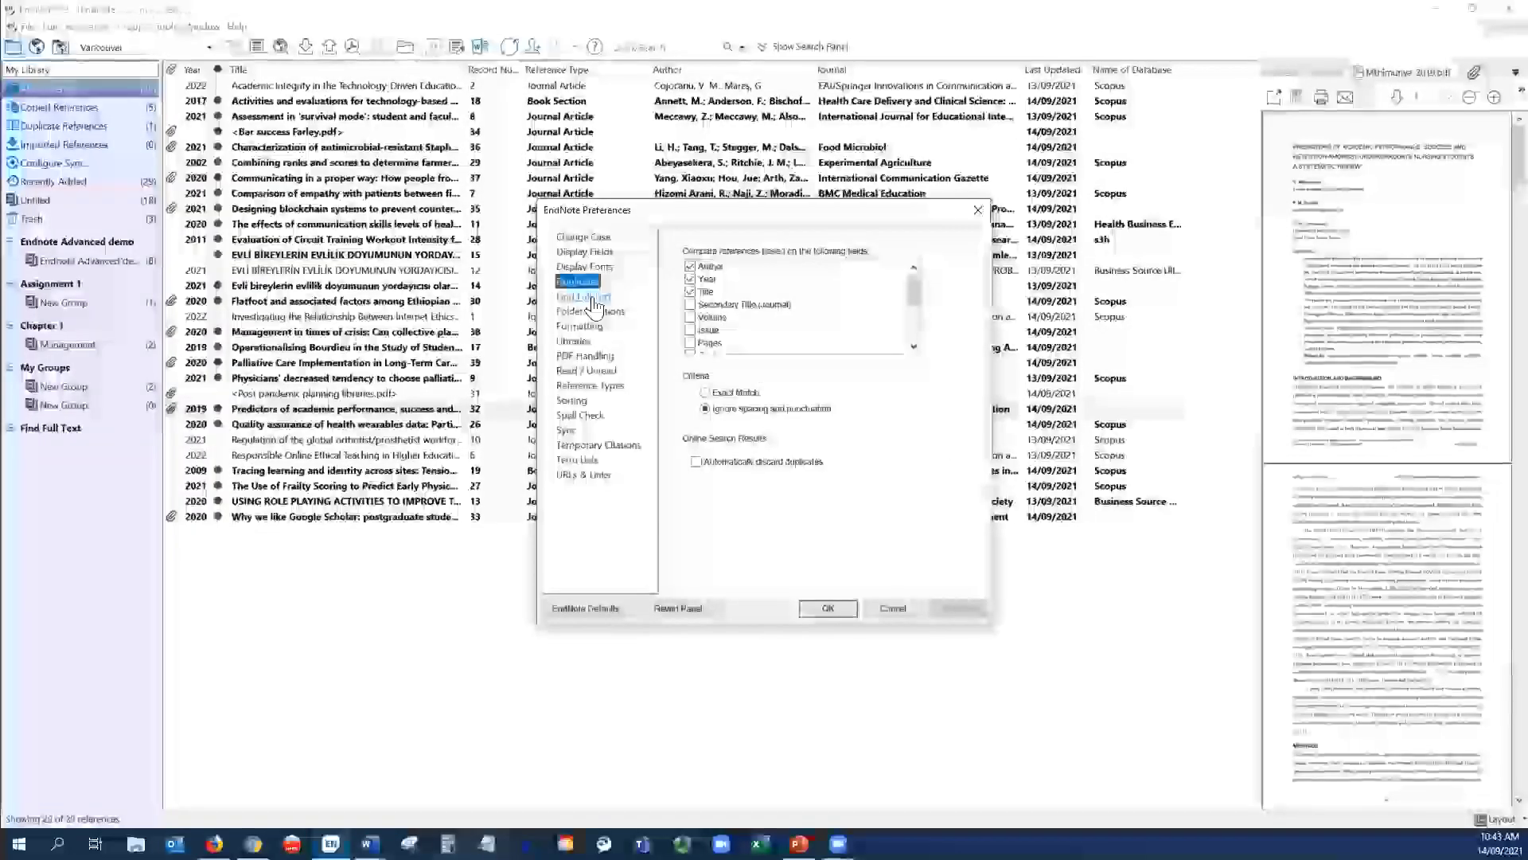
left_click(593, 299)
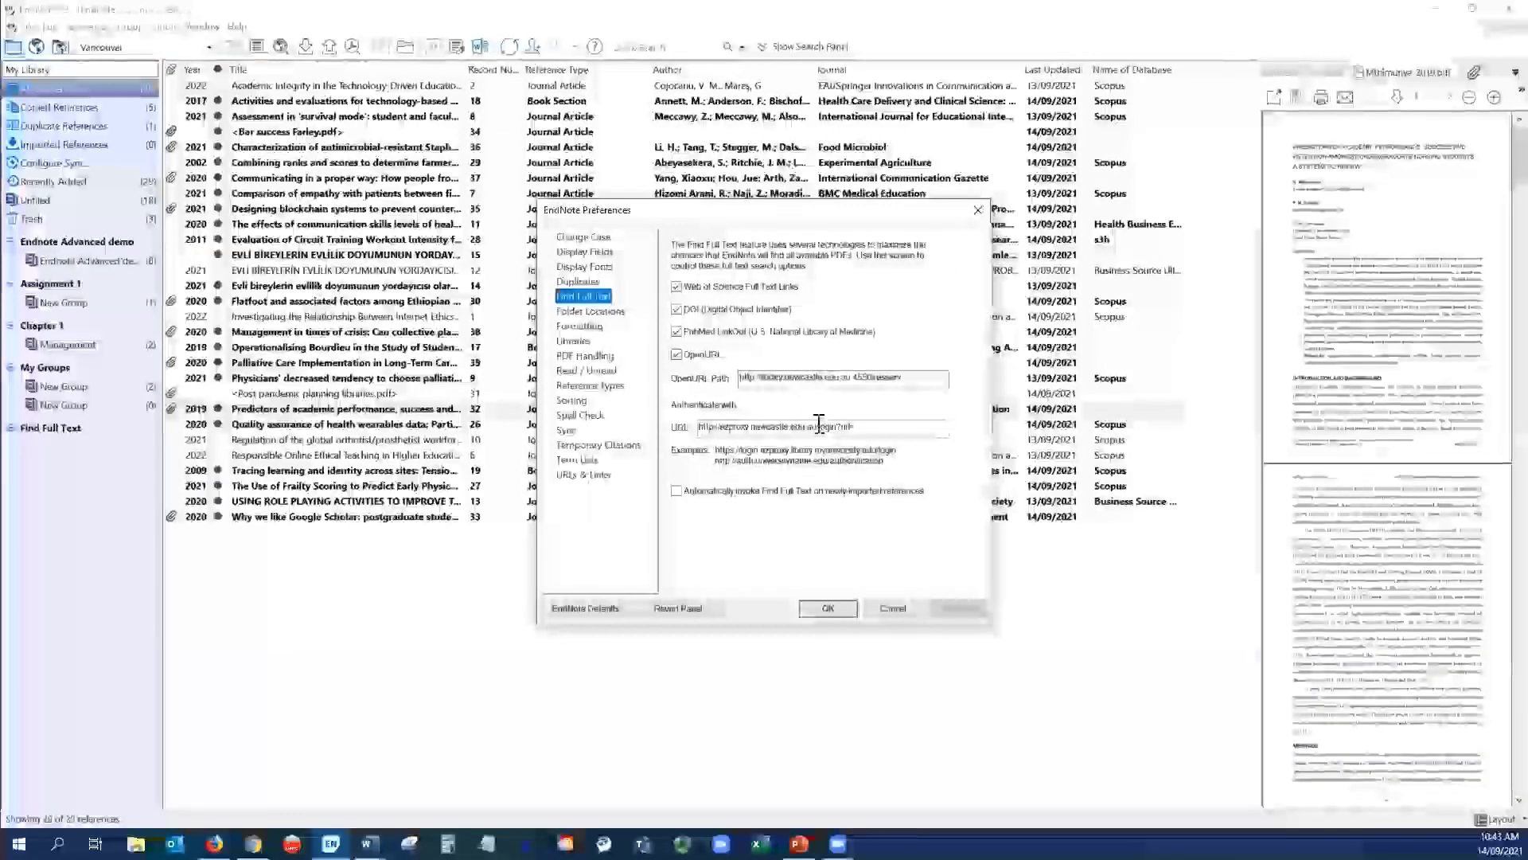
left_click(743, 426)
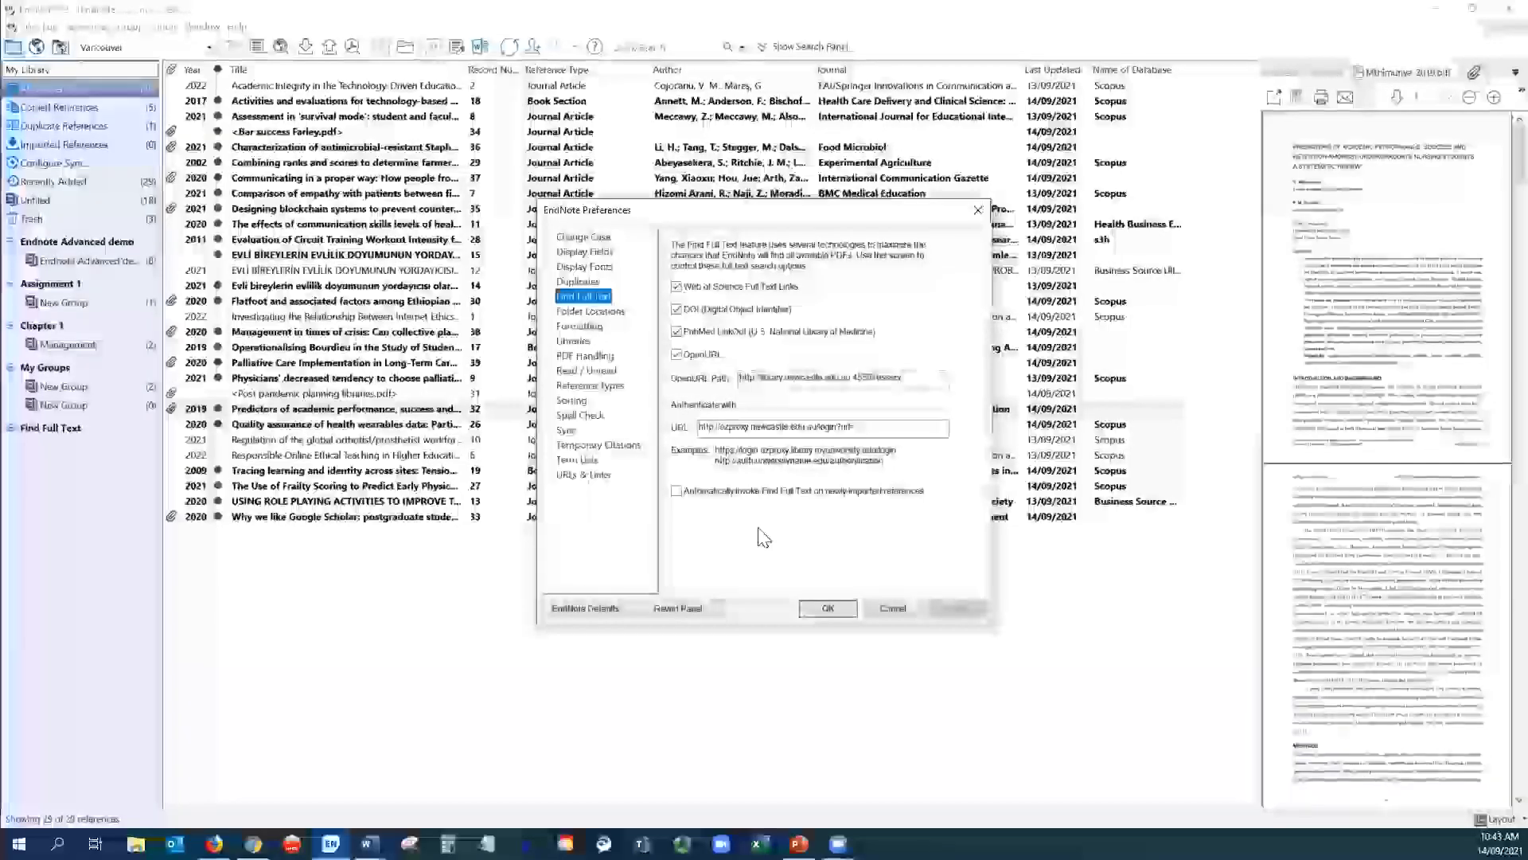
left_click(823, 612)
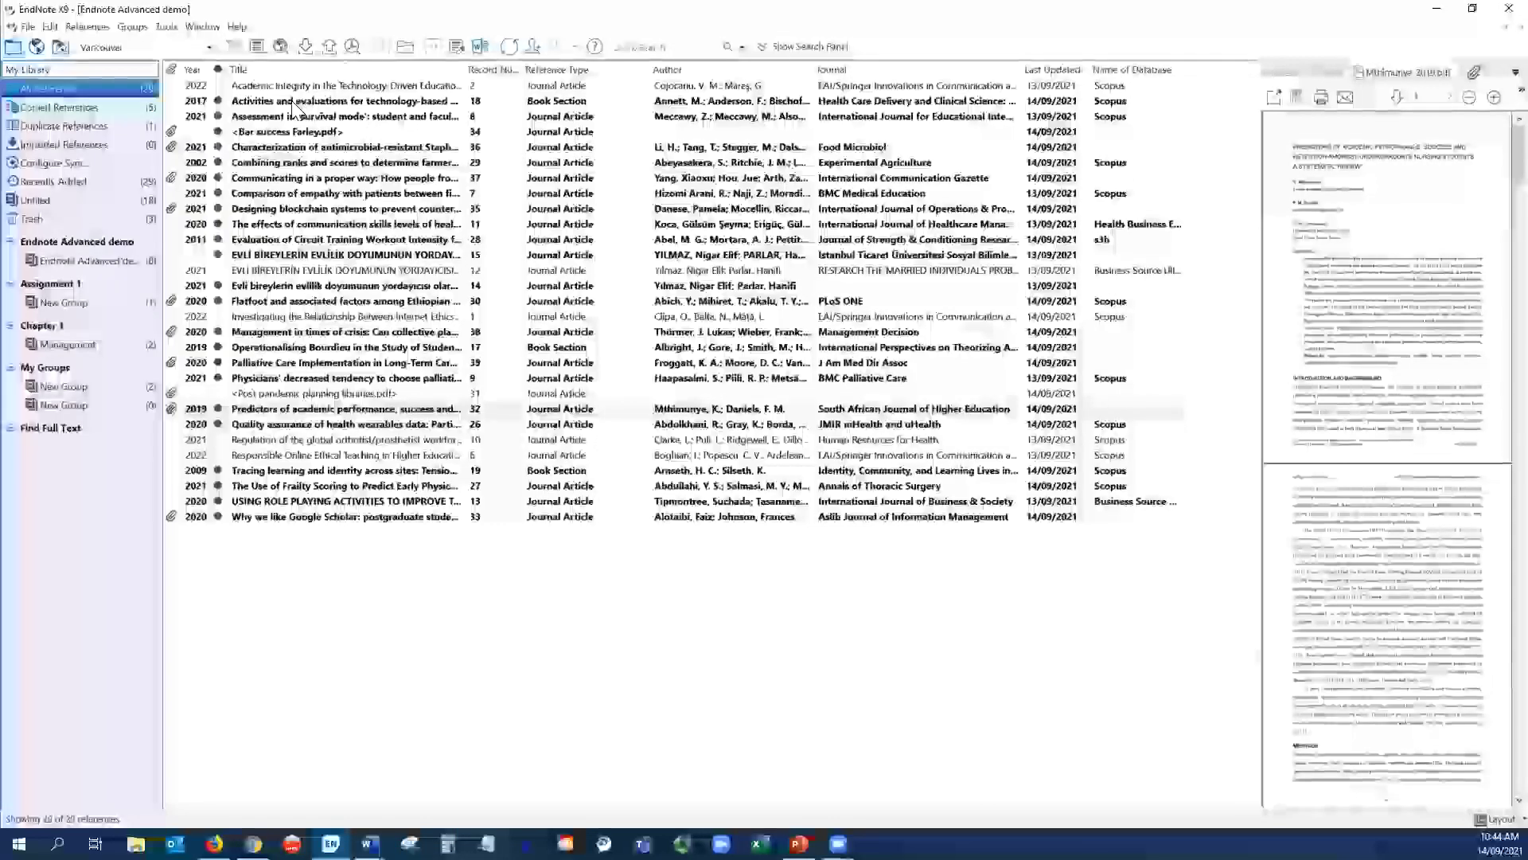
- Select the Activities and evaluations, communication skills and 2021 workforce references and run Find Full Text
left_click(292, 101)
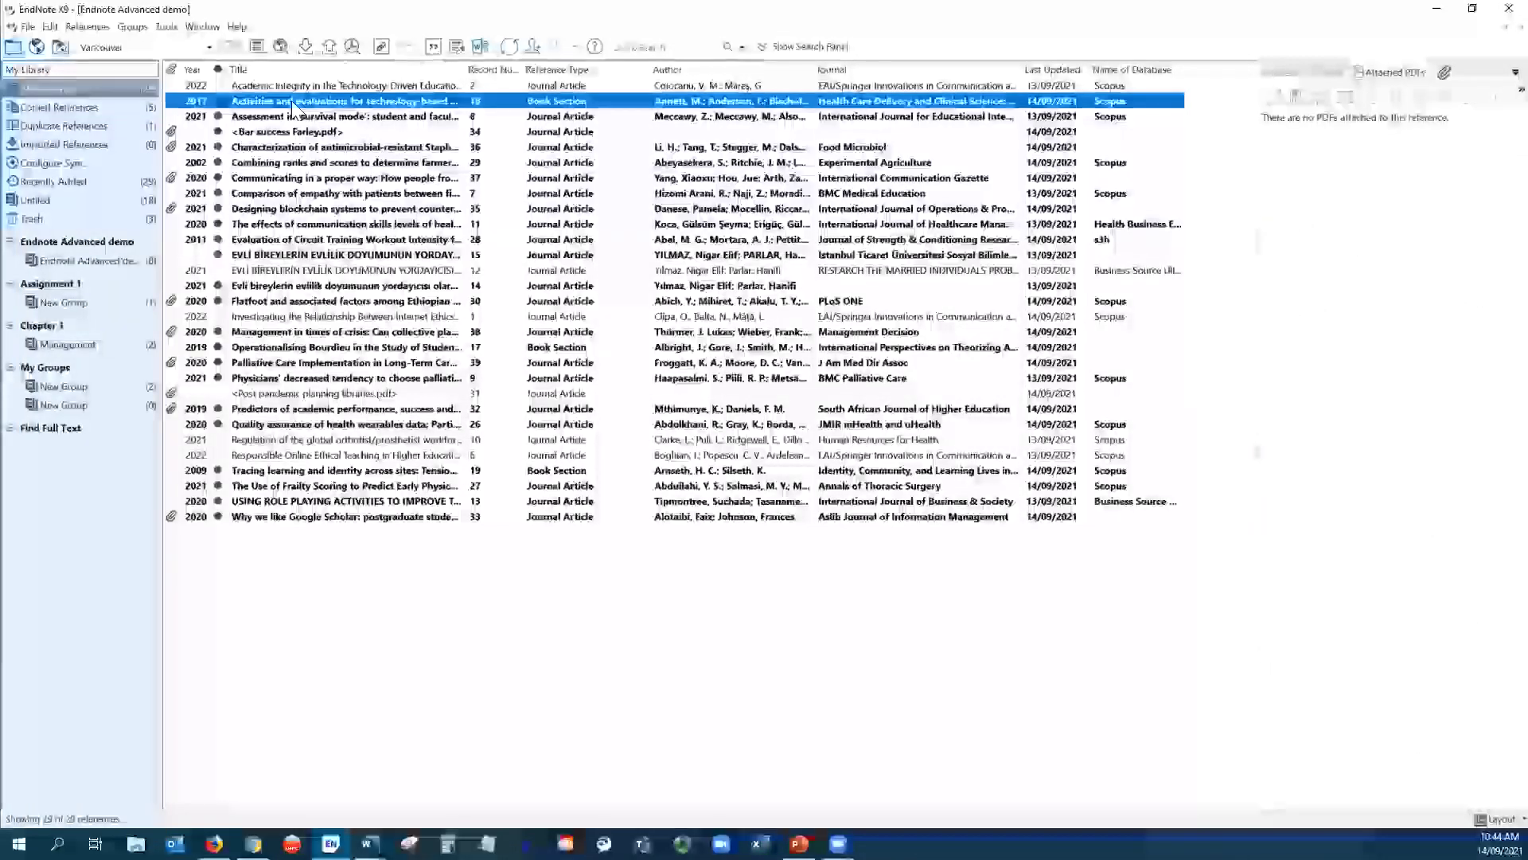
left_click(271, 226, "ctrl")
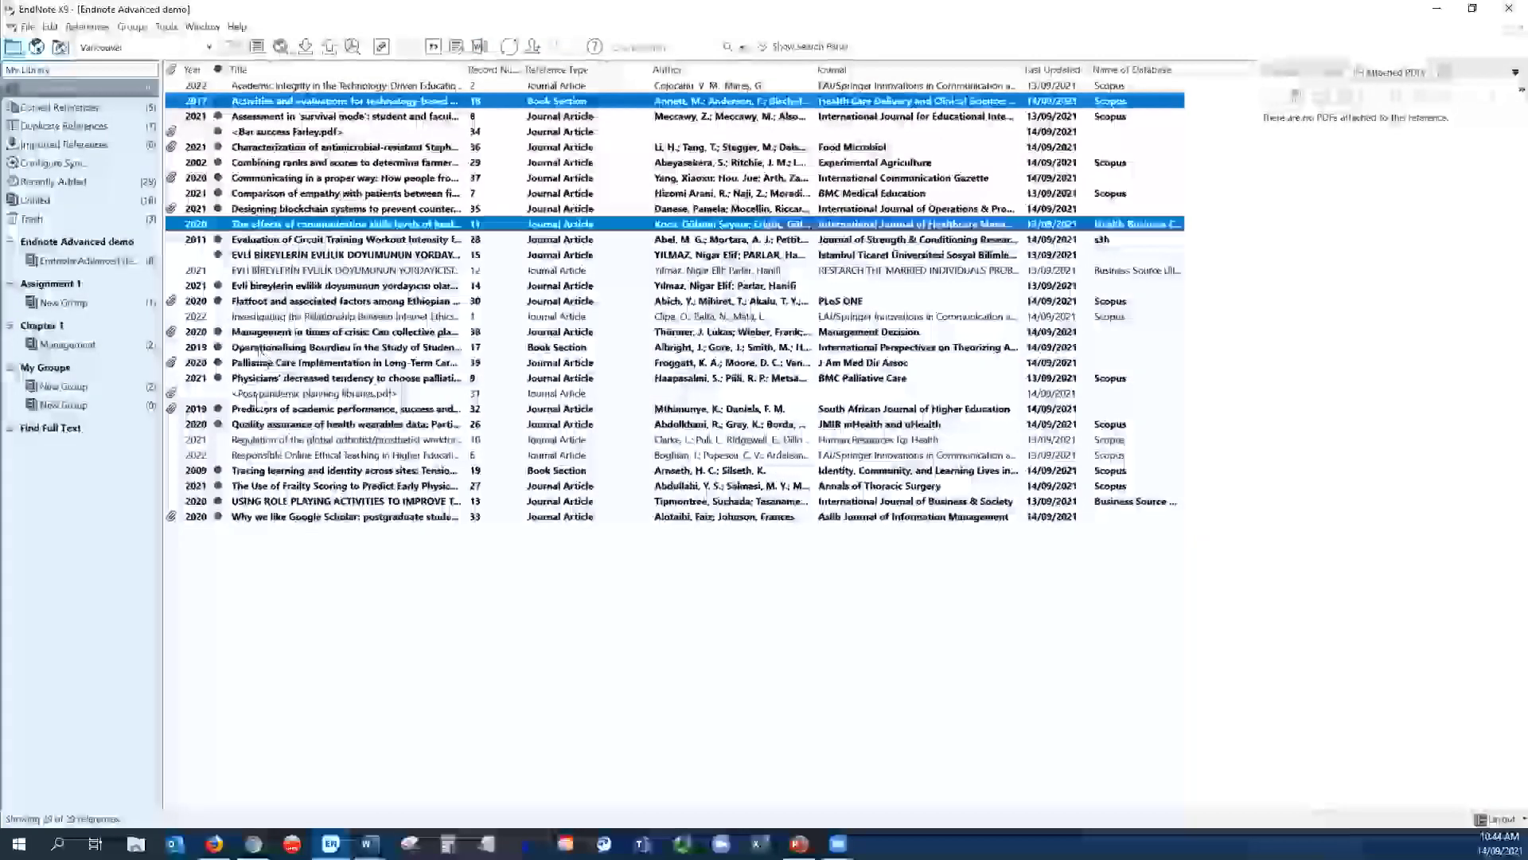
left_click(270, 444, "ctrl")
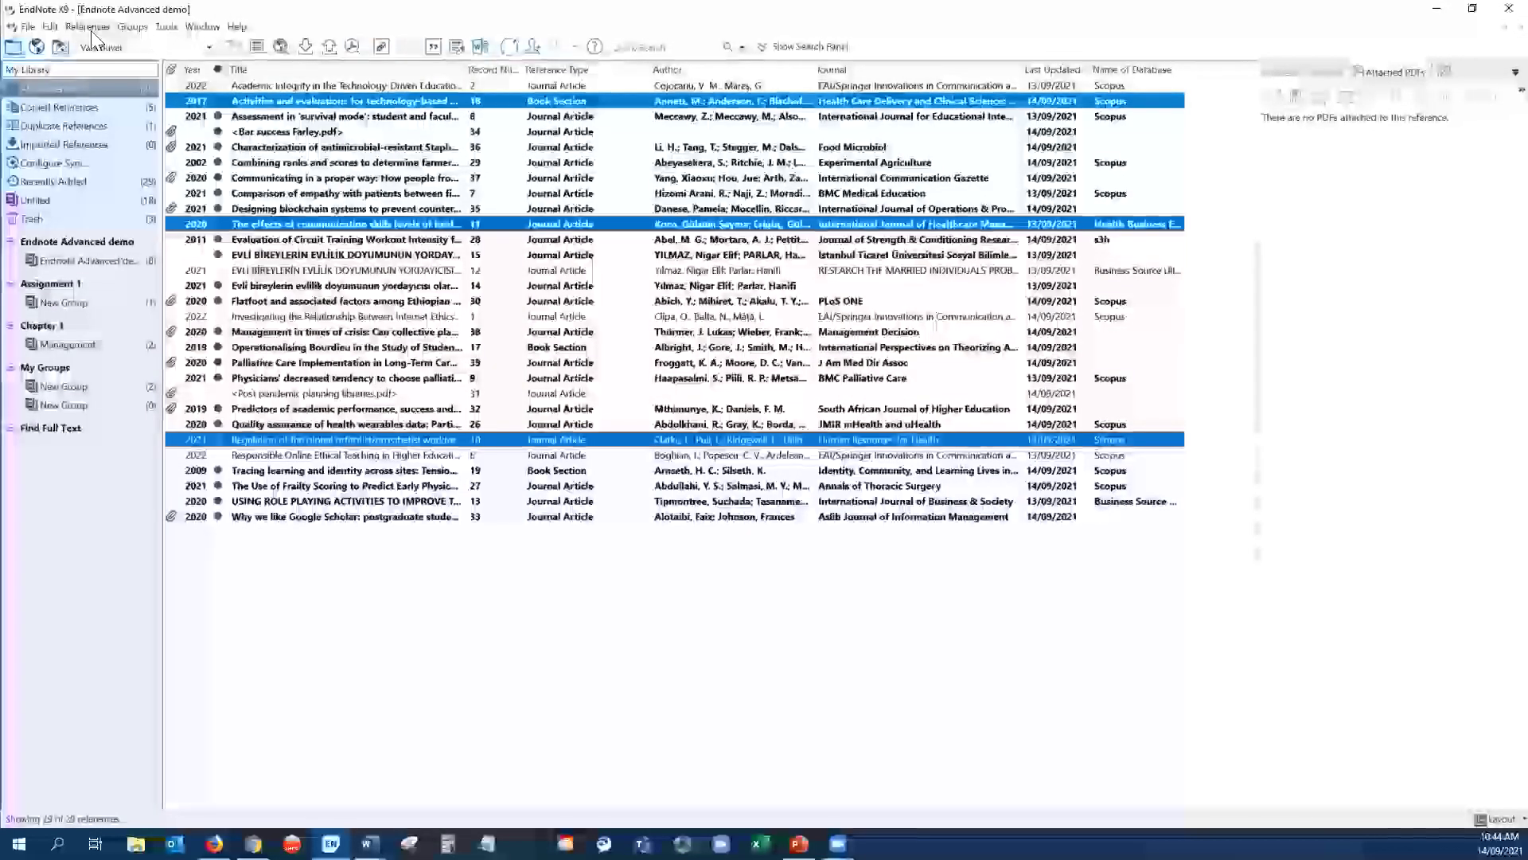
left_click(87, 27)
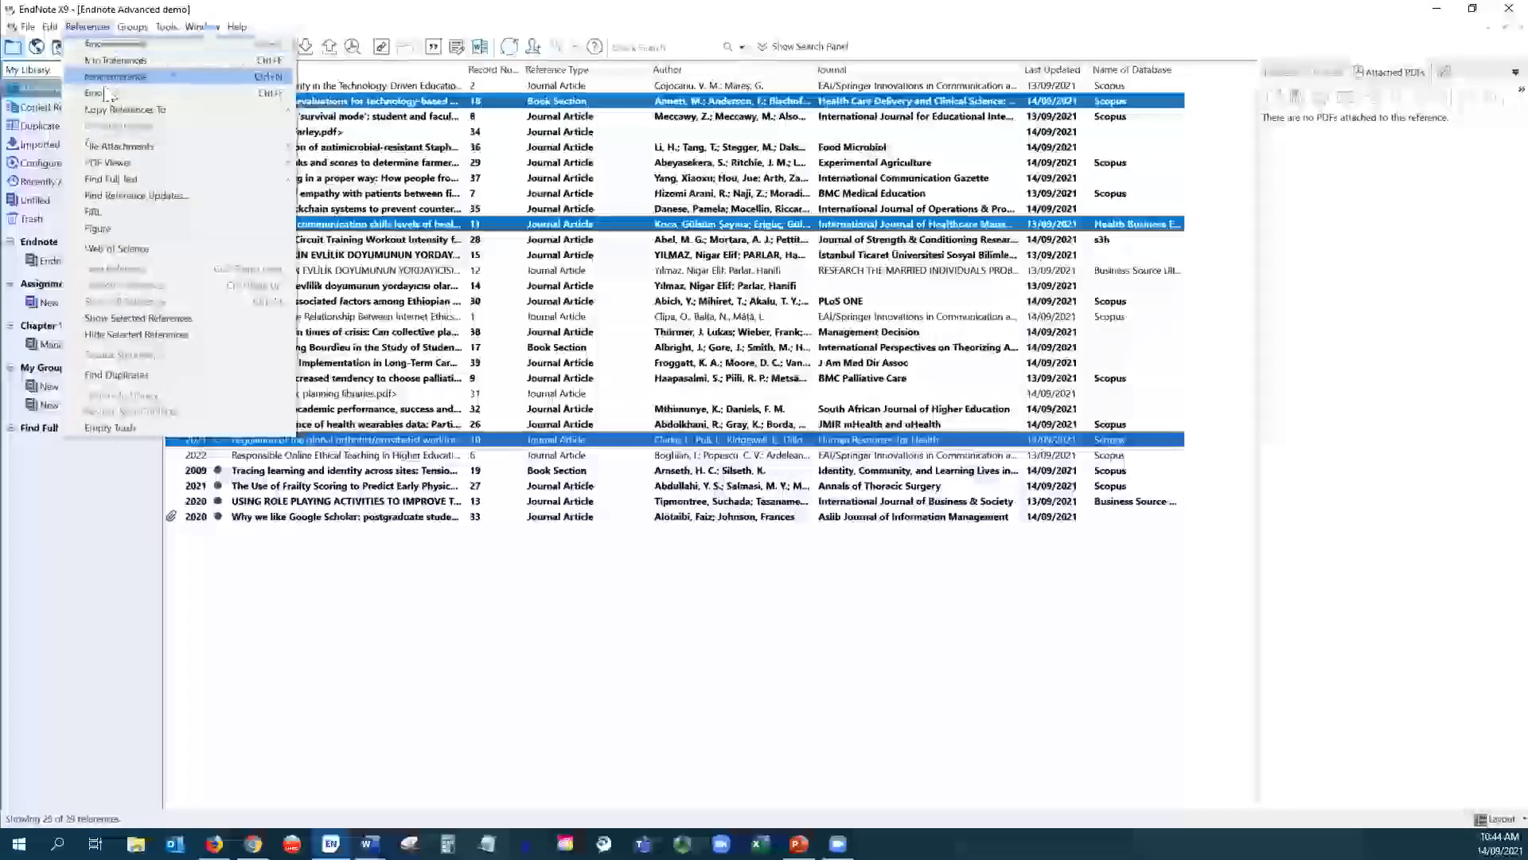
mouse_move(105, 177)
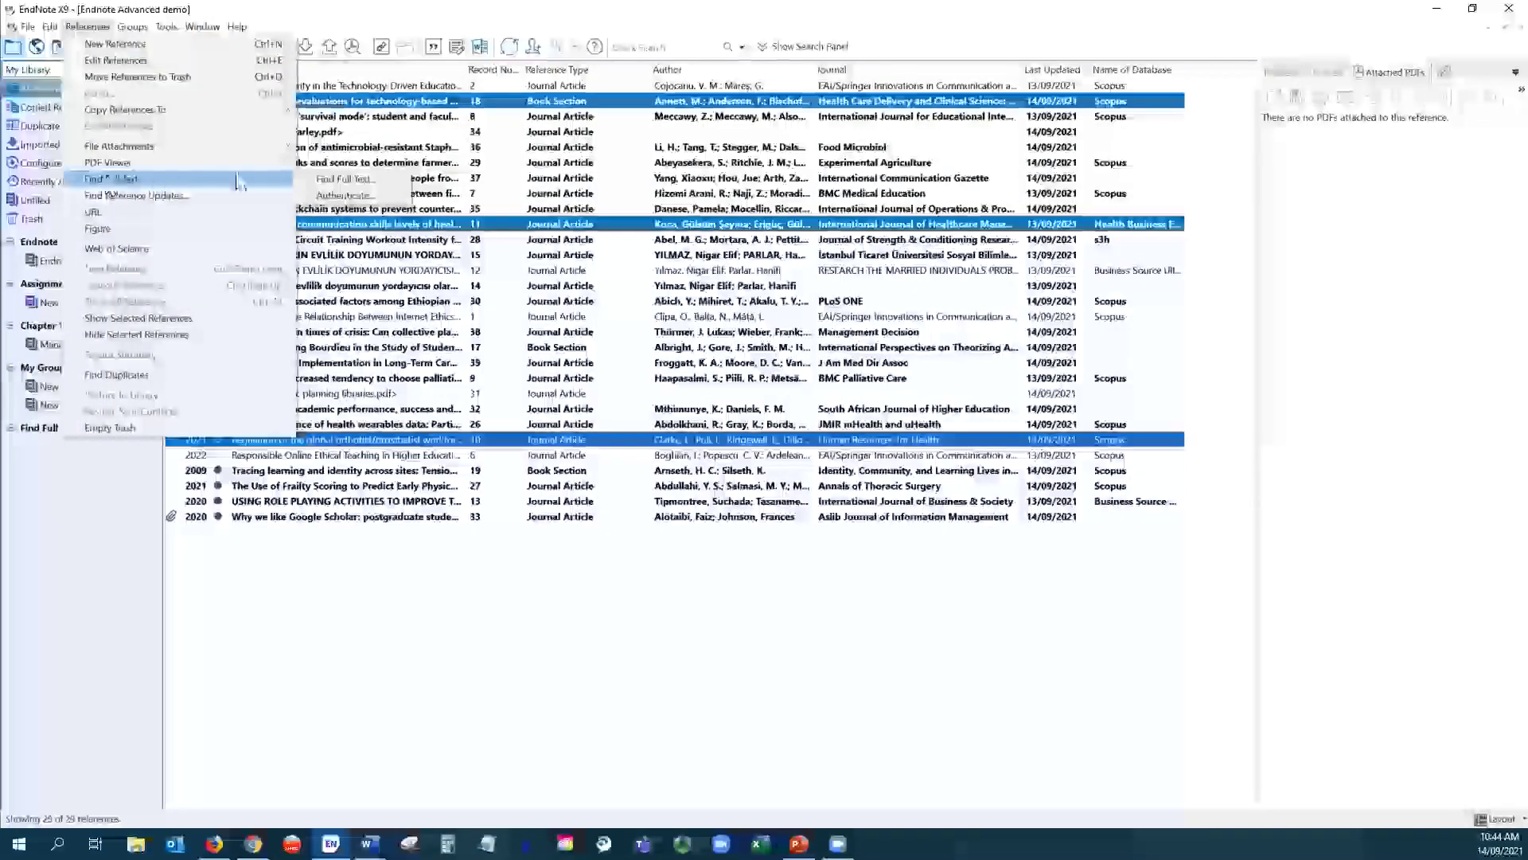
left_click(333, 181)
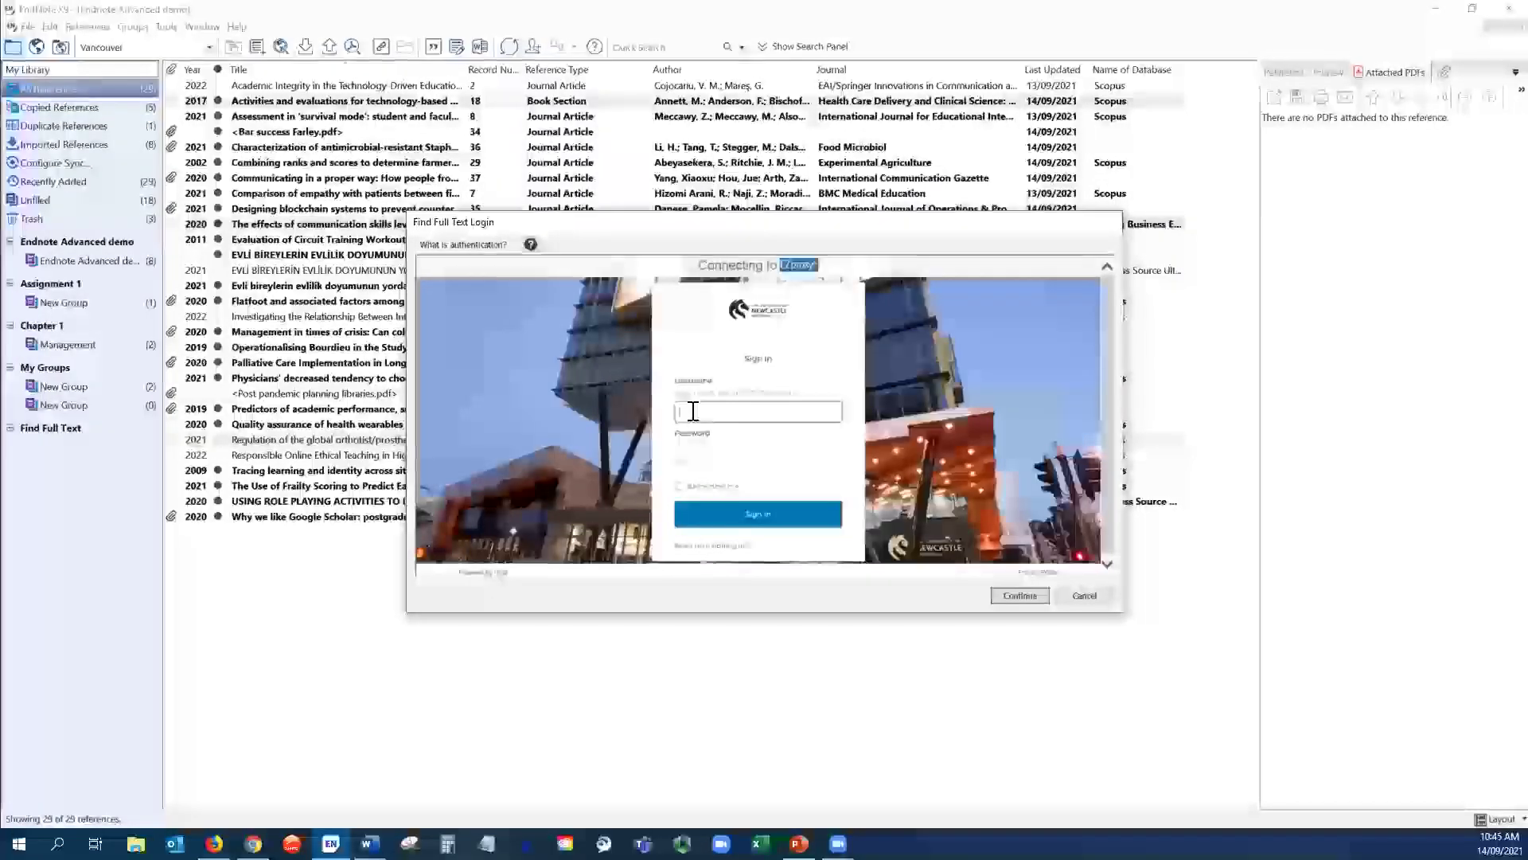
- Sign in to the university proxy with username and password, then continue the full-text search
key("Tab")
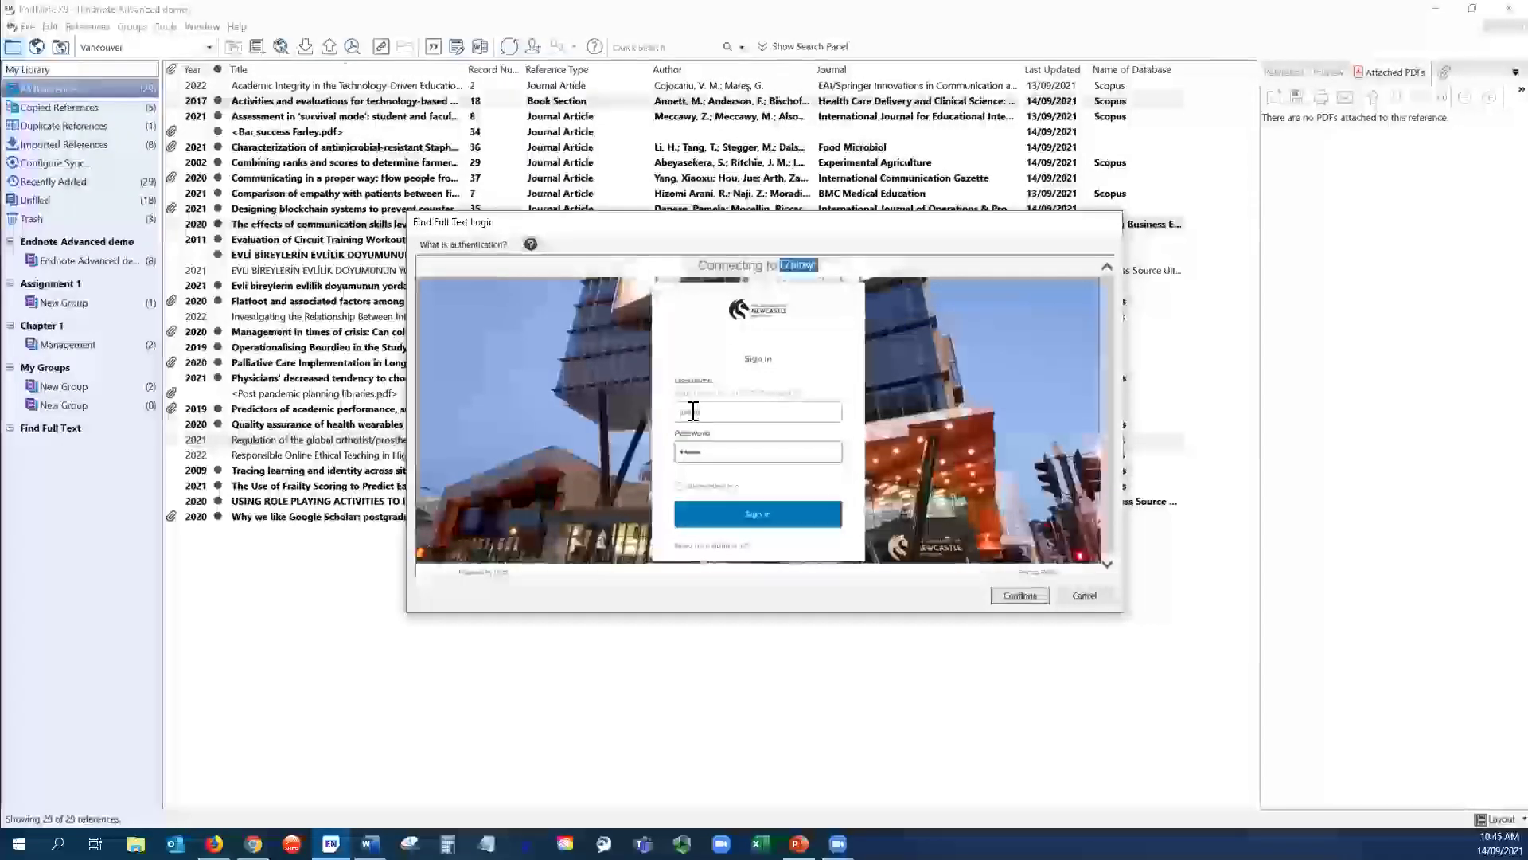
key("Return")
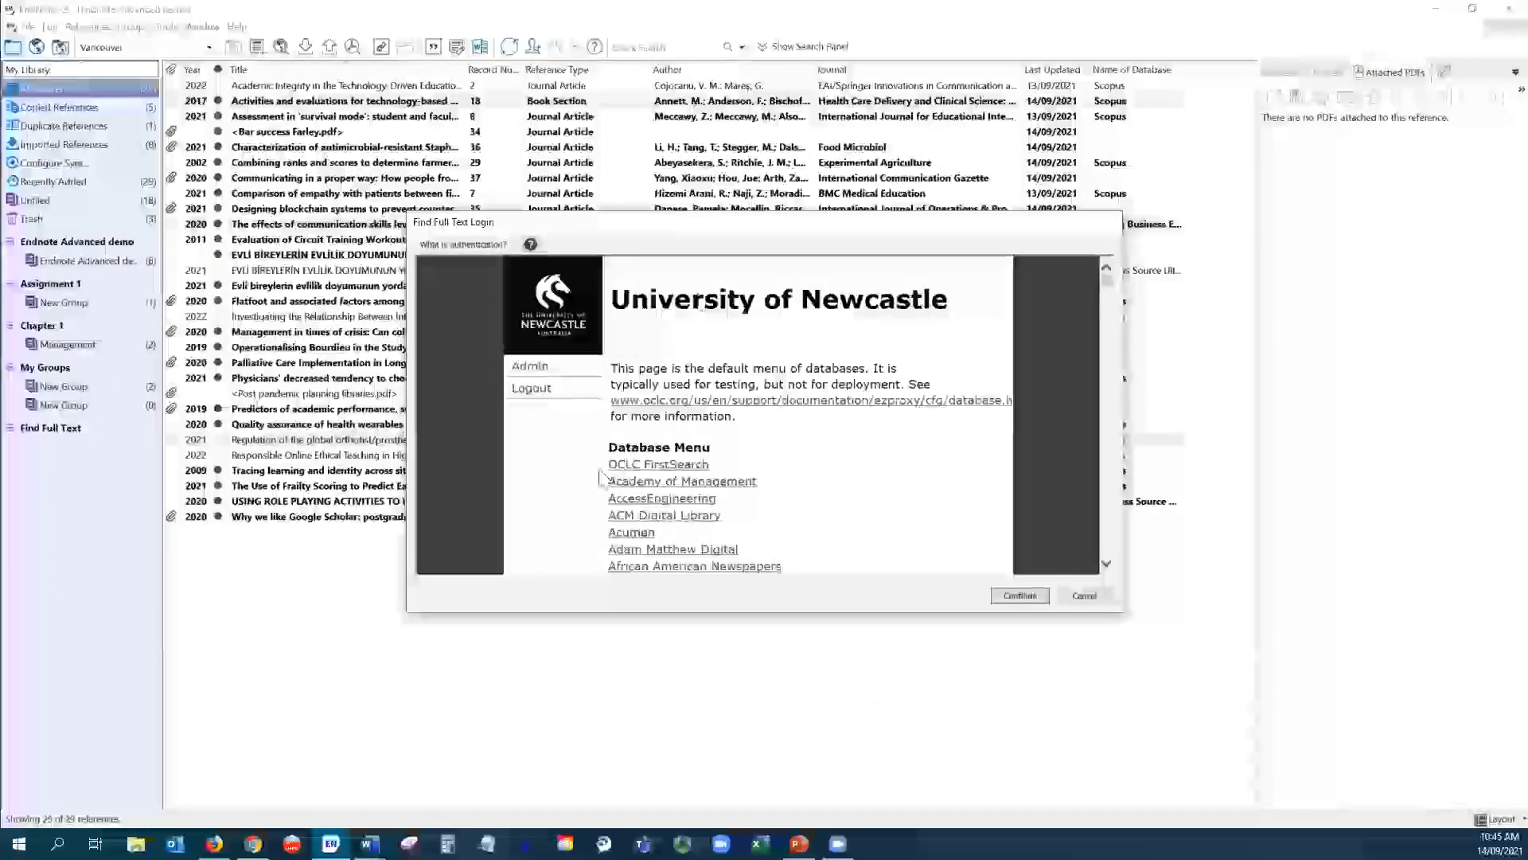
scroll(831, 468, "down", 10)
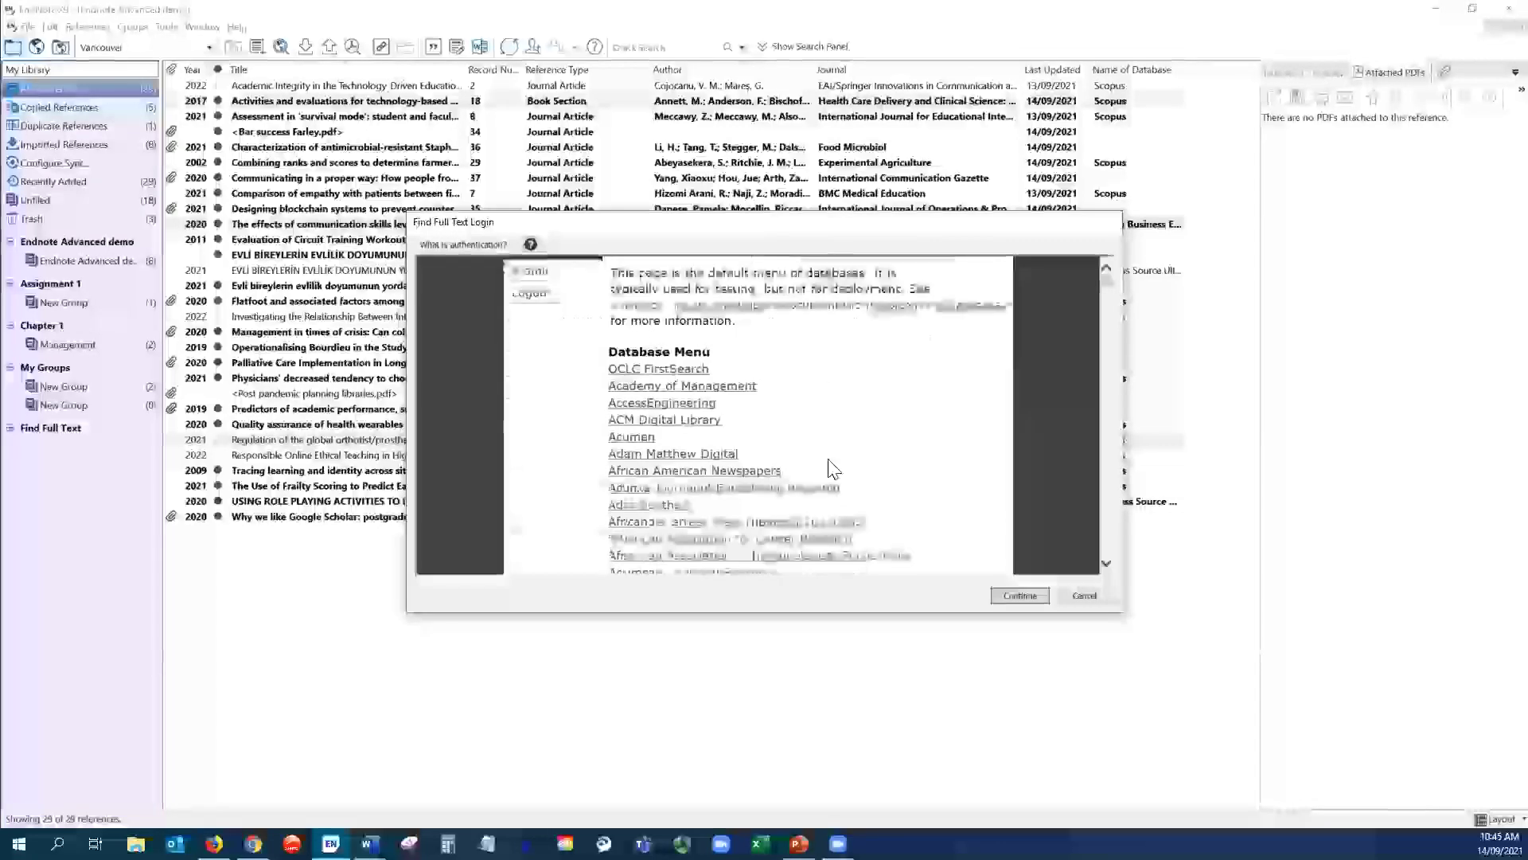
left_click(1020, 597)
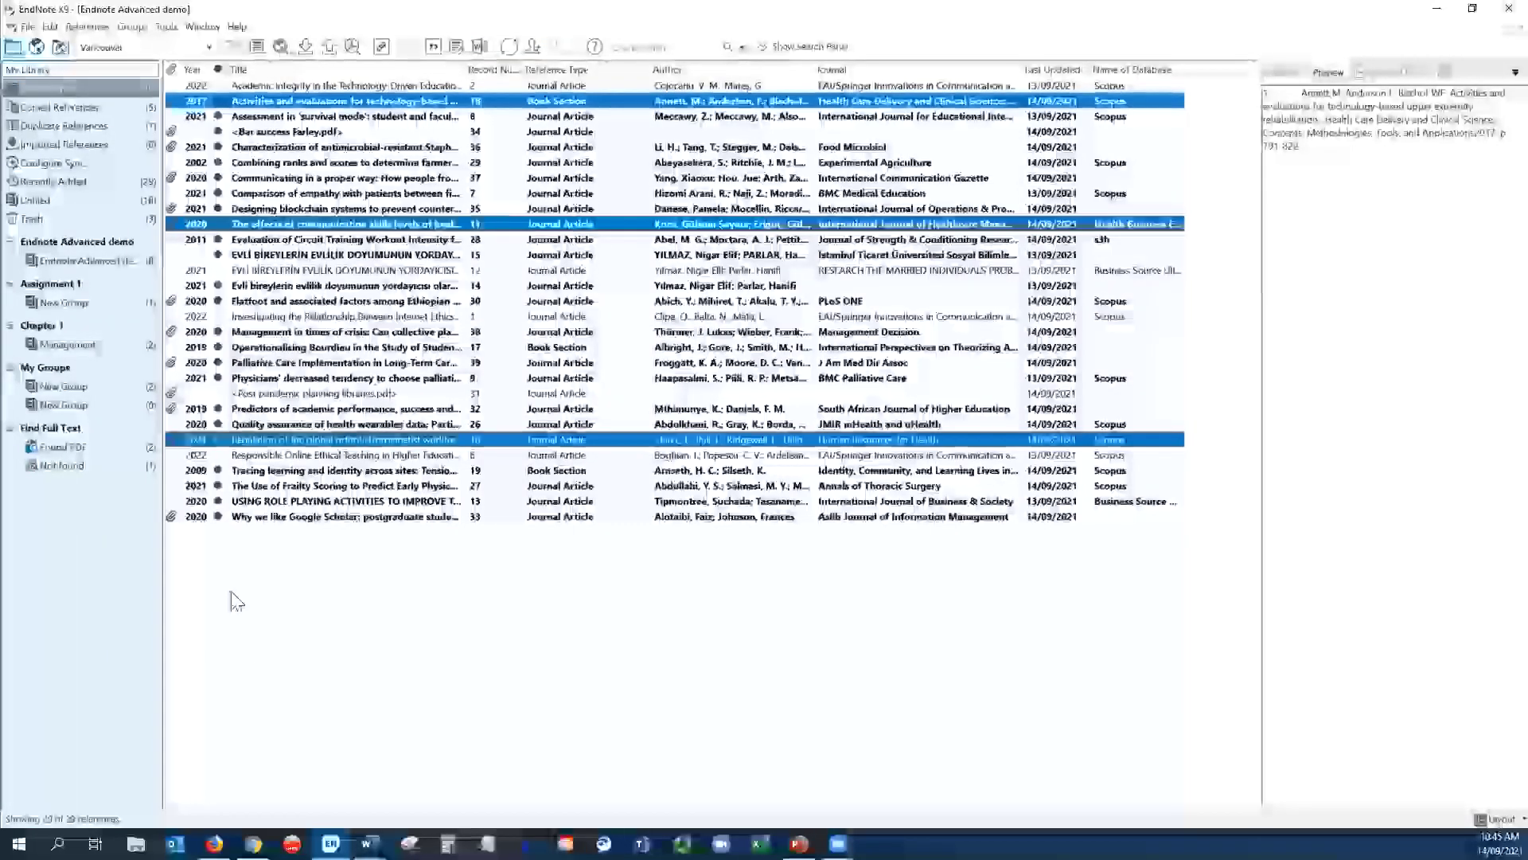
- Check the Not found group, then view the two references in the Found PDF group
left_click(58, 466)
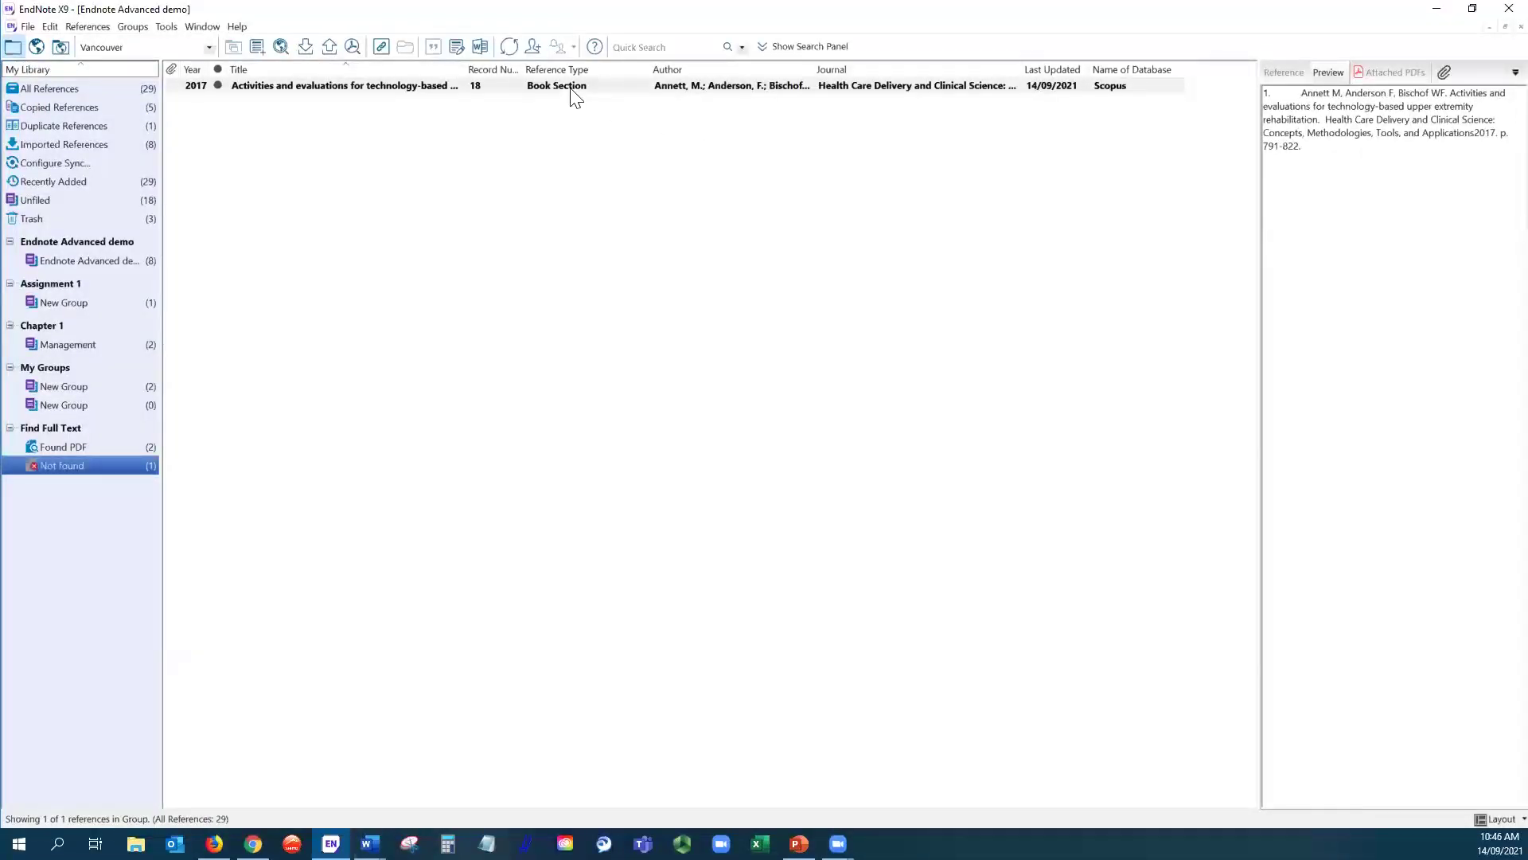
left_click(69, 445)
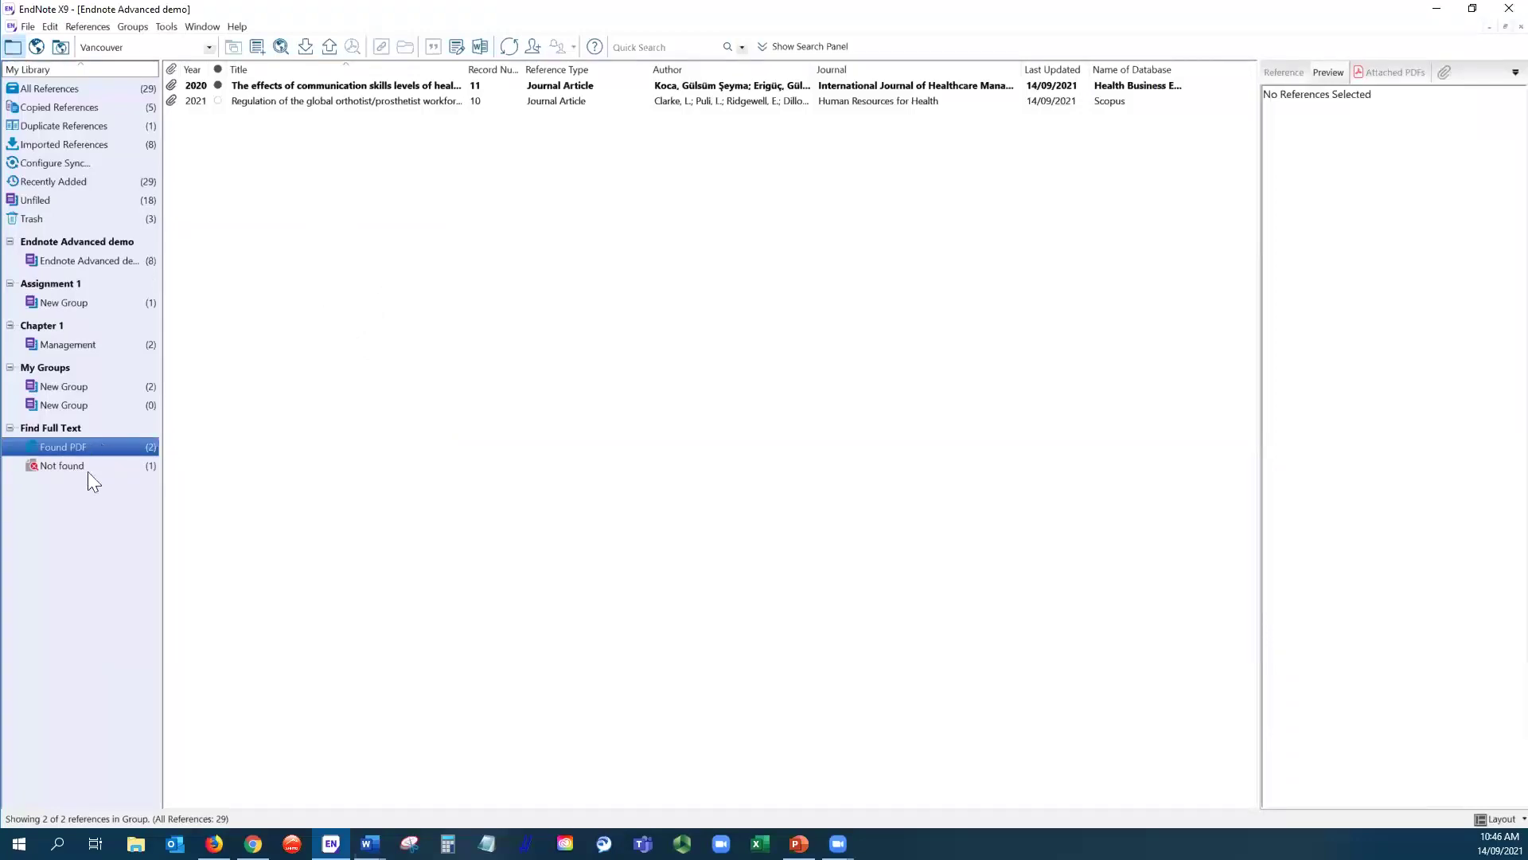
- Select the 2017 Activities and evaluations book section in Not found, cancelling the file attachment
left_click(66, 466)
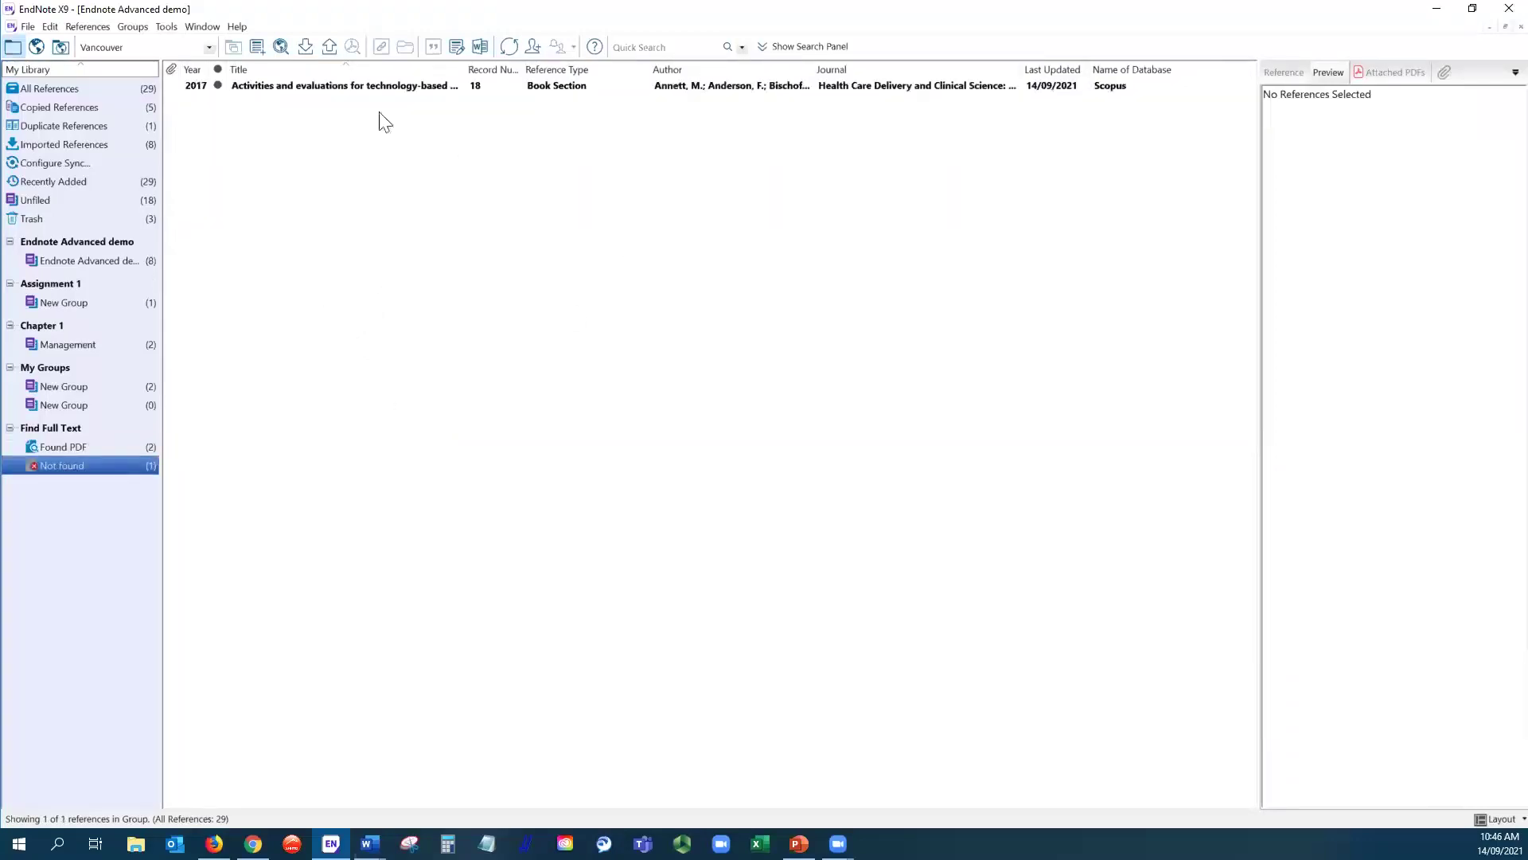
left_click(390, 90)
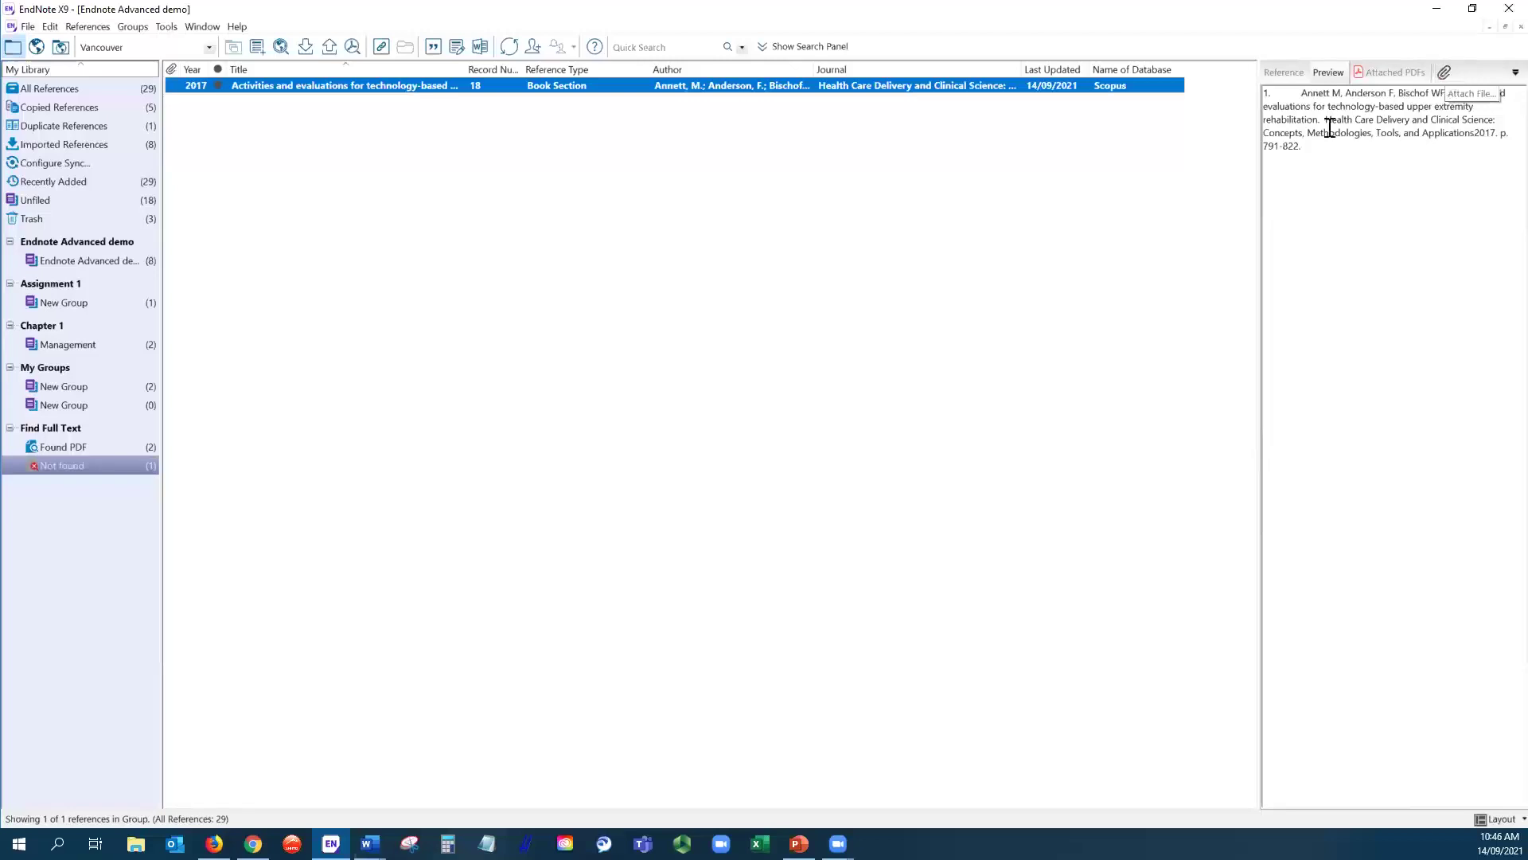
left_click(1445, 74)
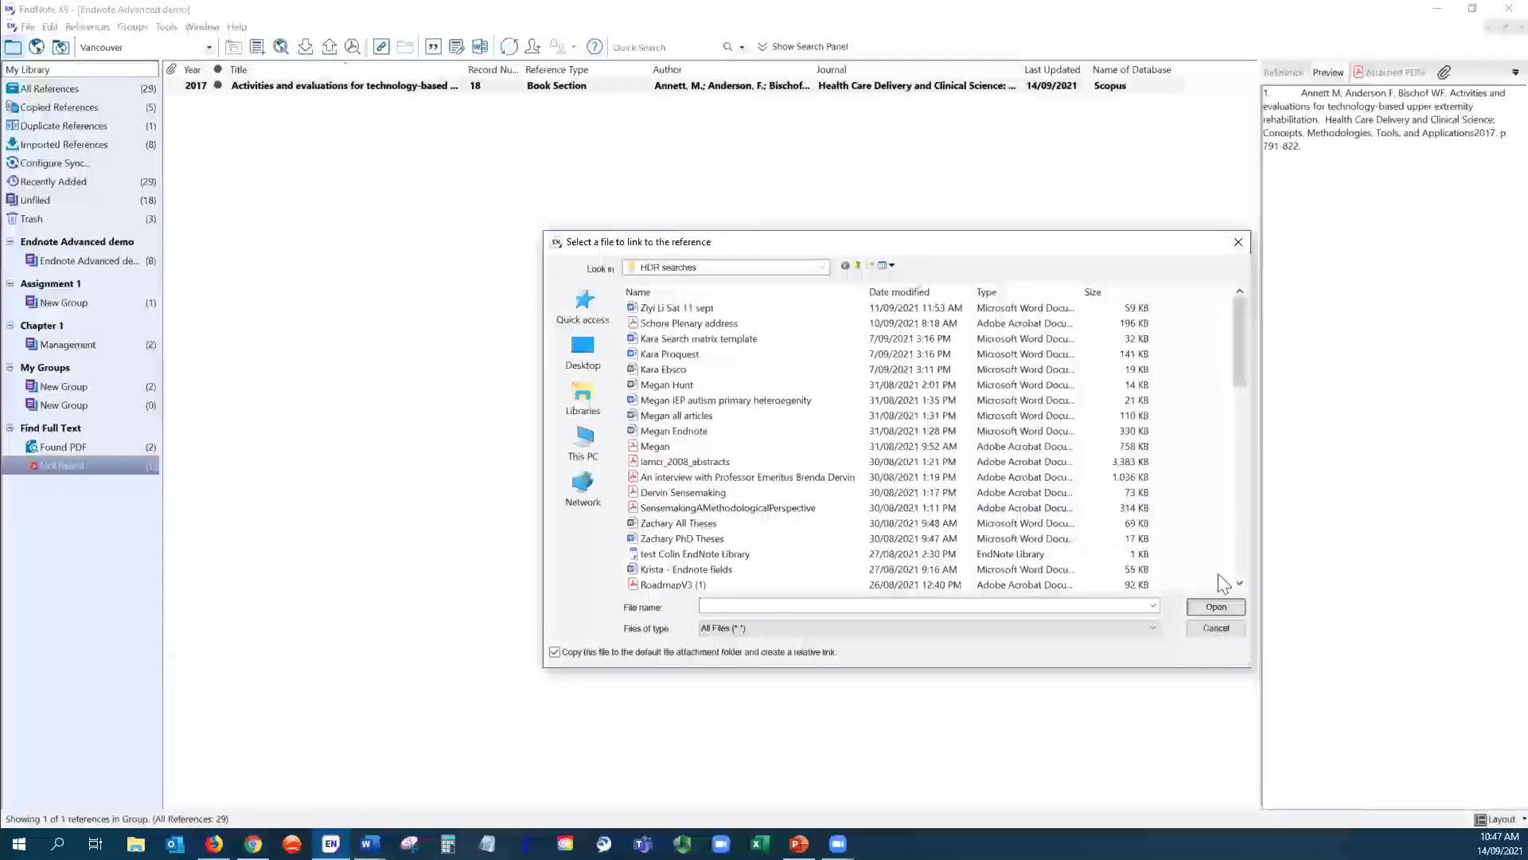
left_click(1240, 249)
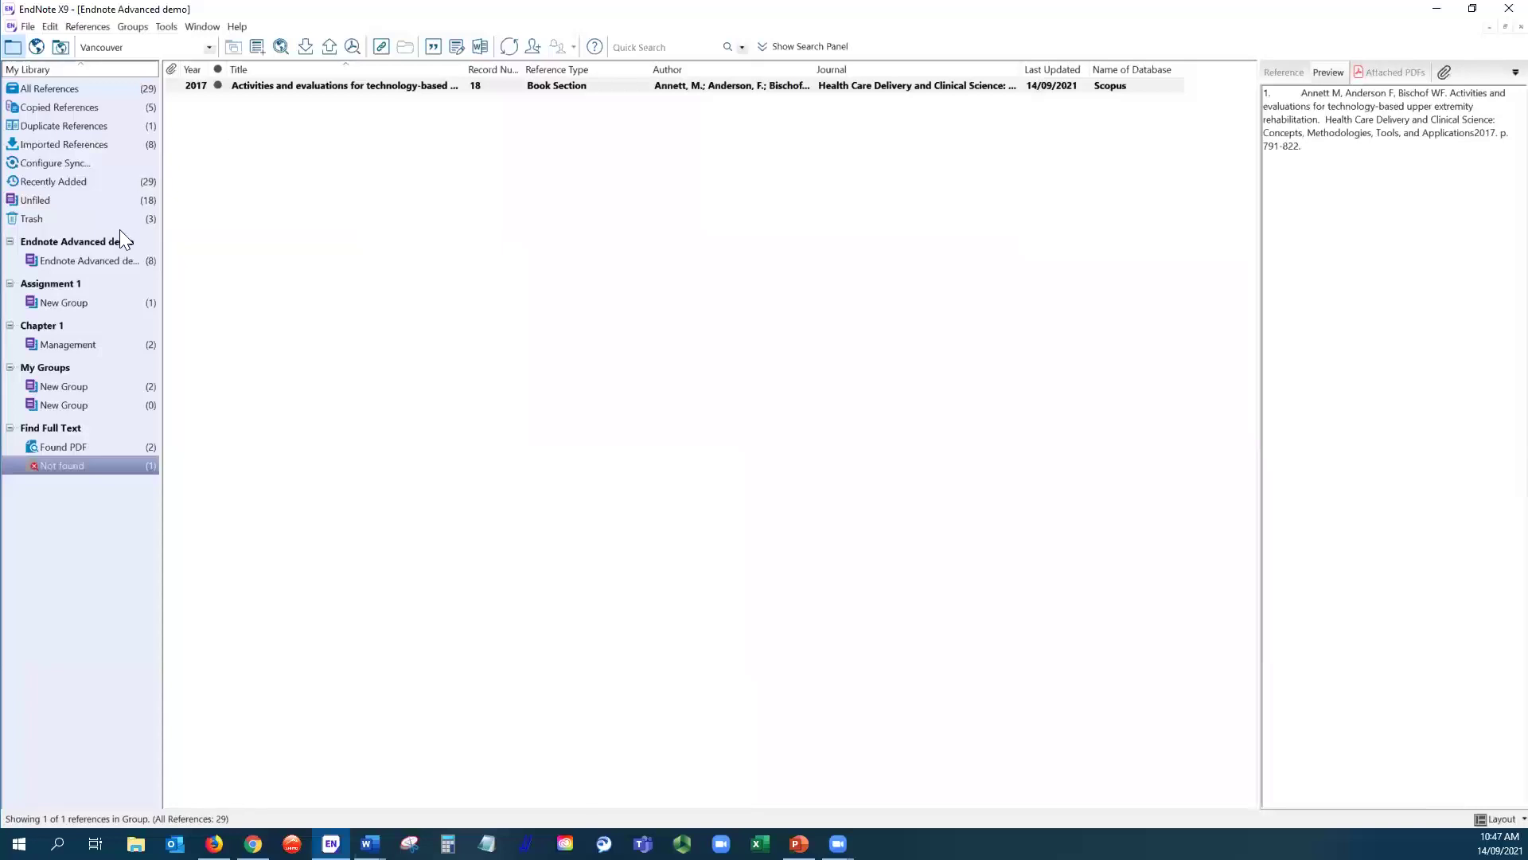
- Show all 29 references, toggling from integrated online search mode back to Local Library Mode
left_click(69, 89)
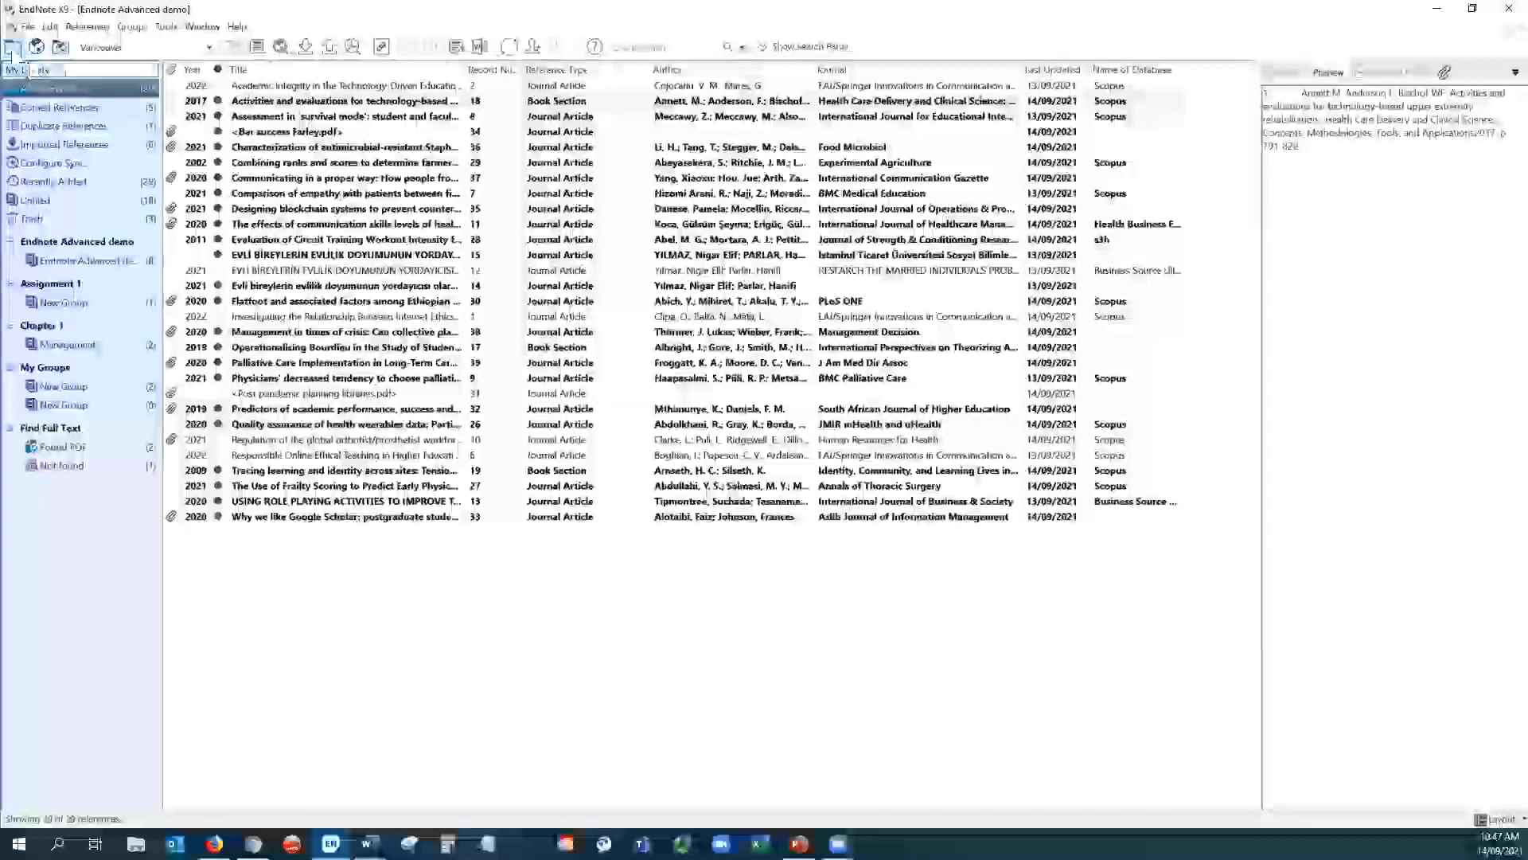
left_click(11, 50)
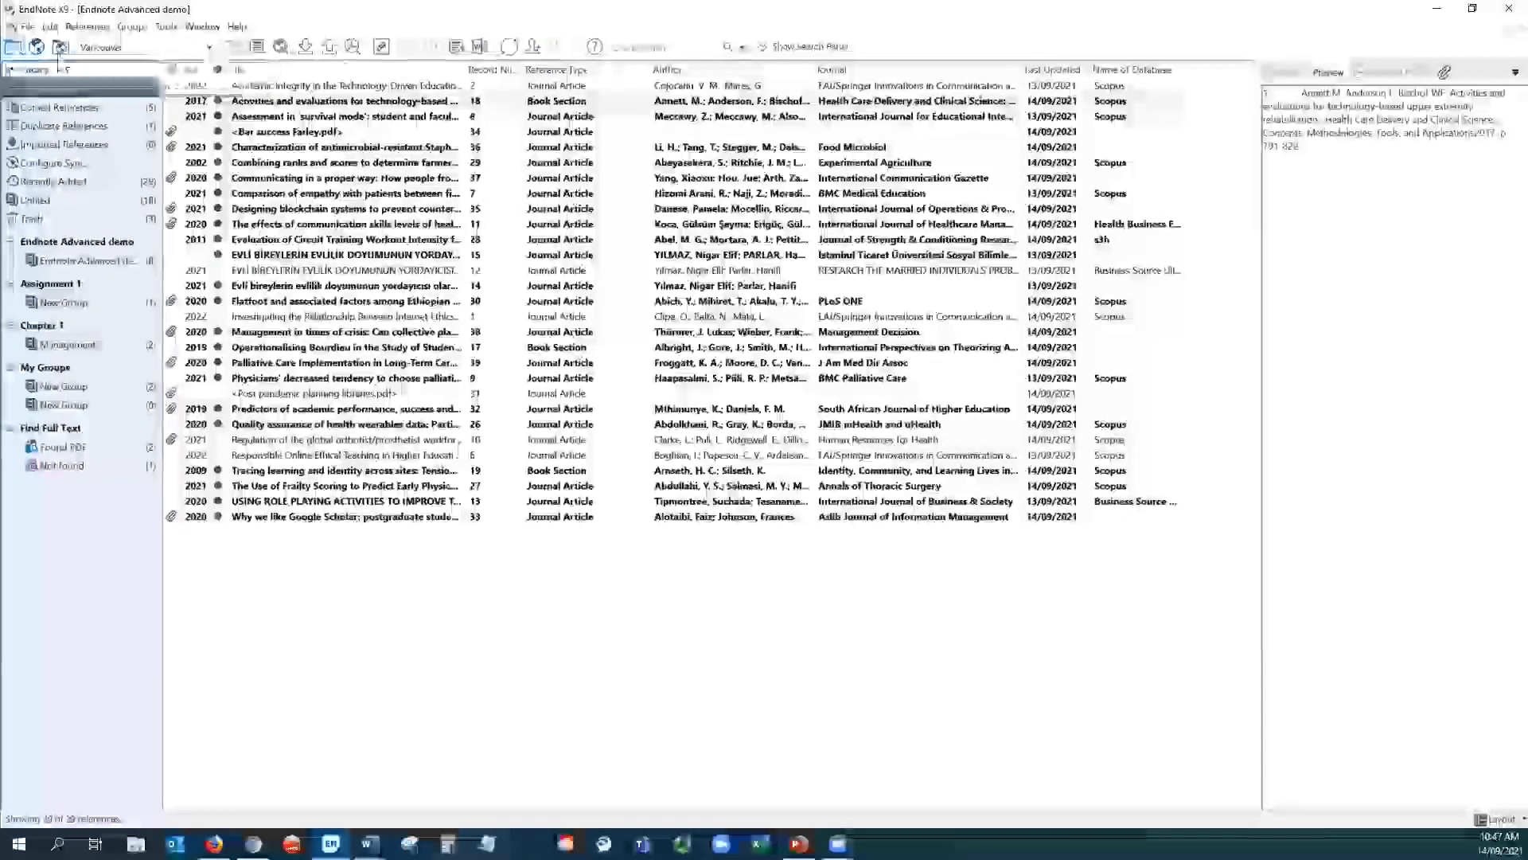
left_click(59, 48)
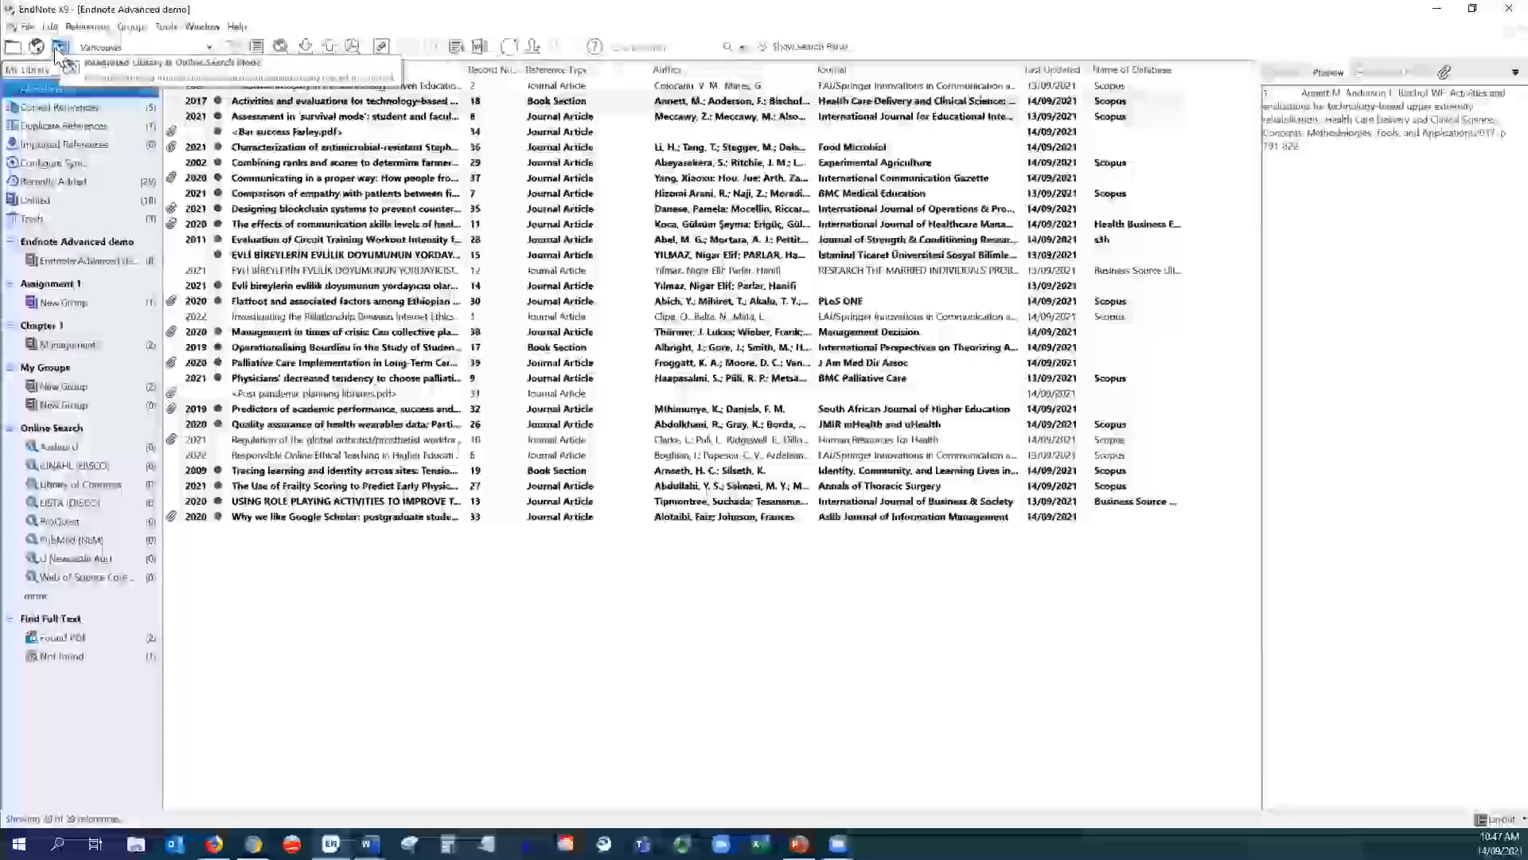
left_click(59, 49)
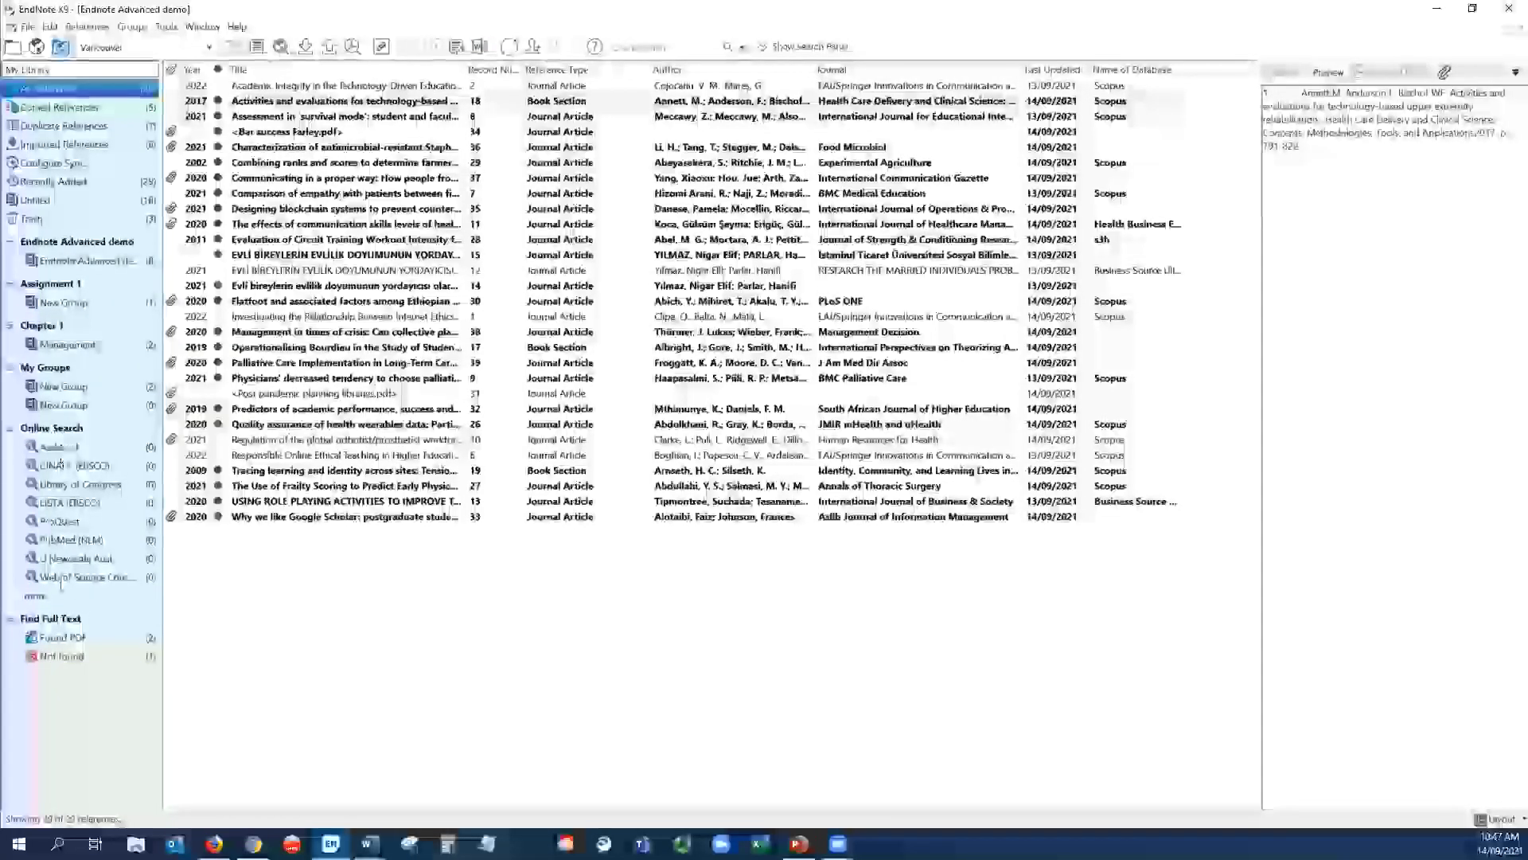
left_click(14, 48)
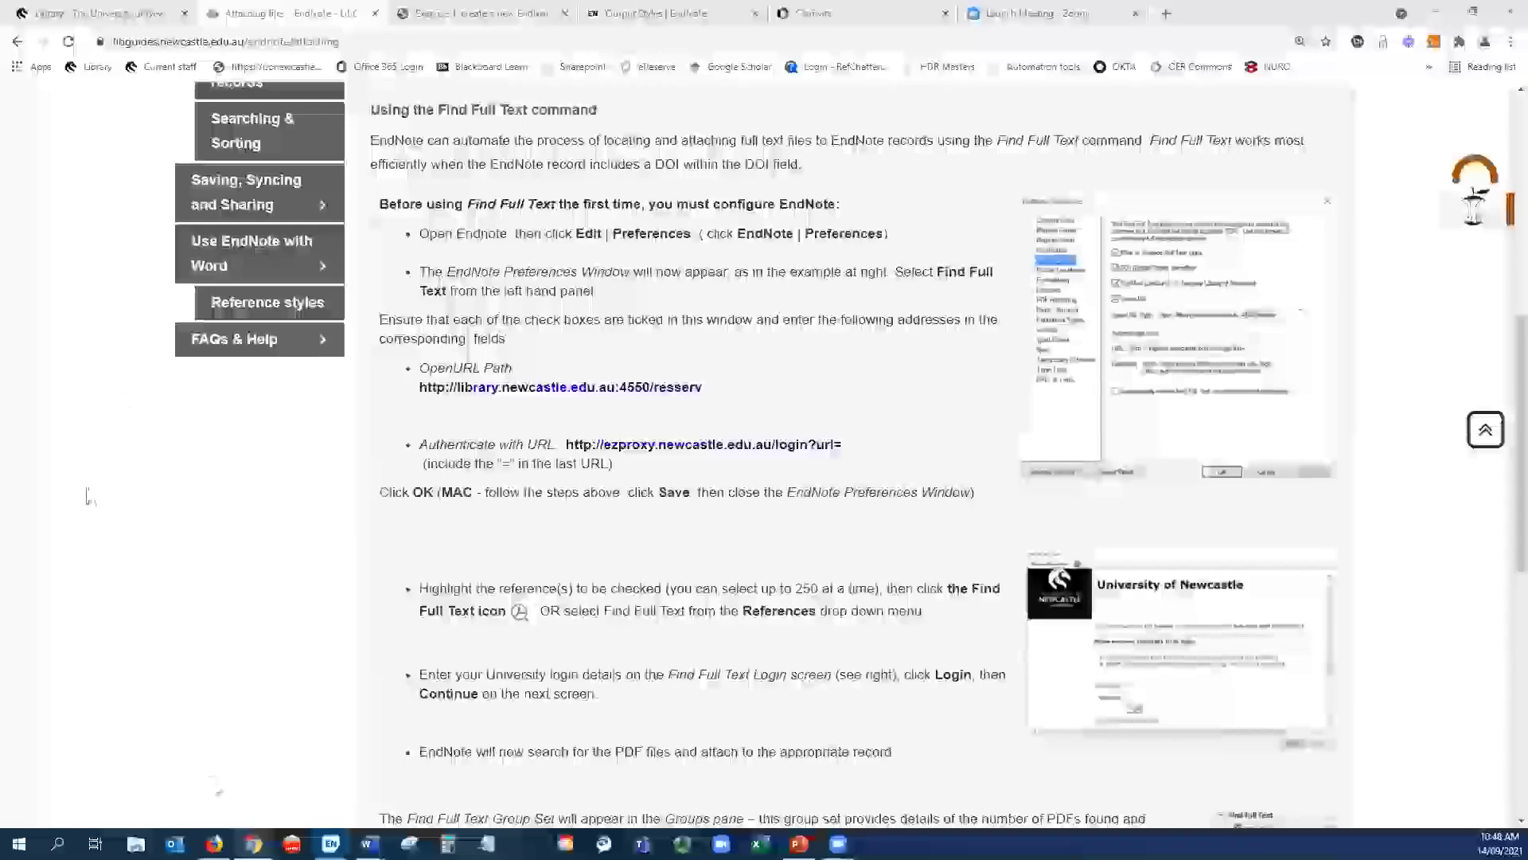
- Scroll through the guide's EndNote Getting started page, then switch back to the EndNote library
scroll(147, 412, "up", 8)
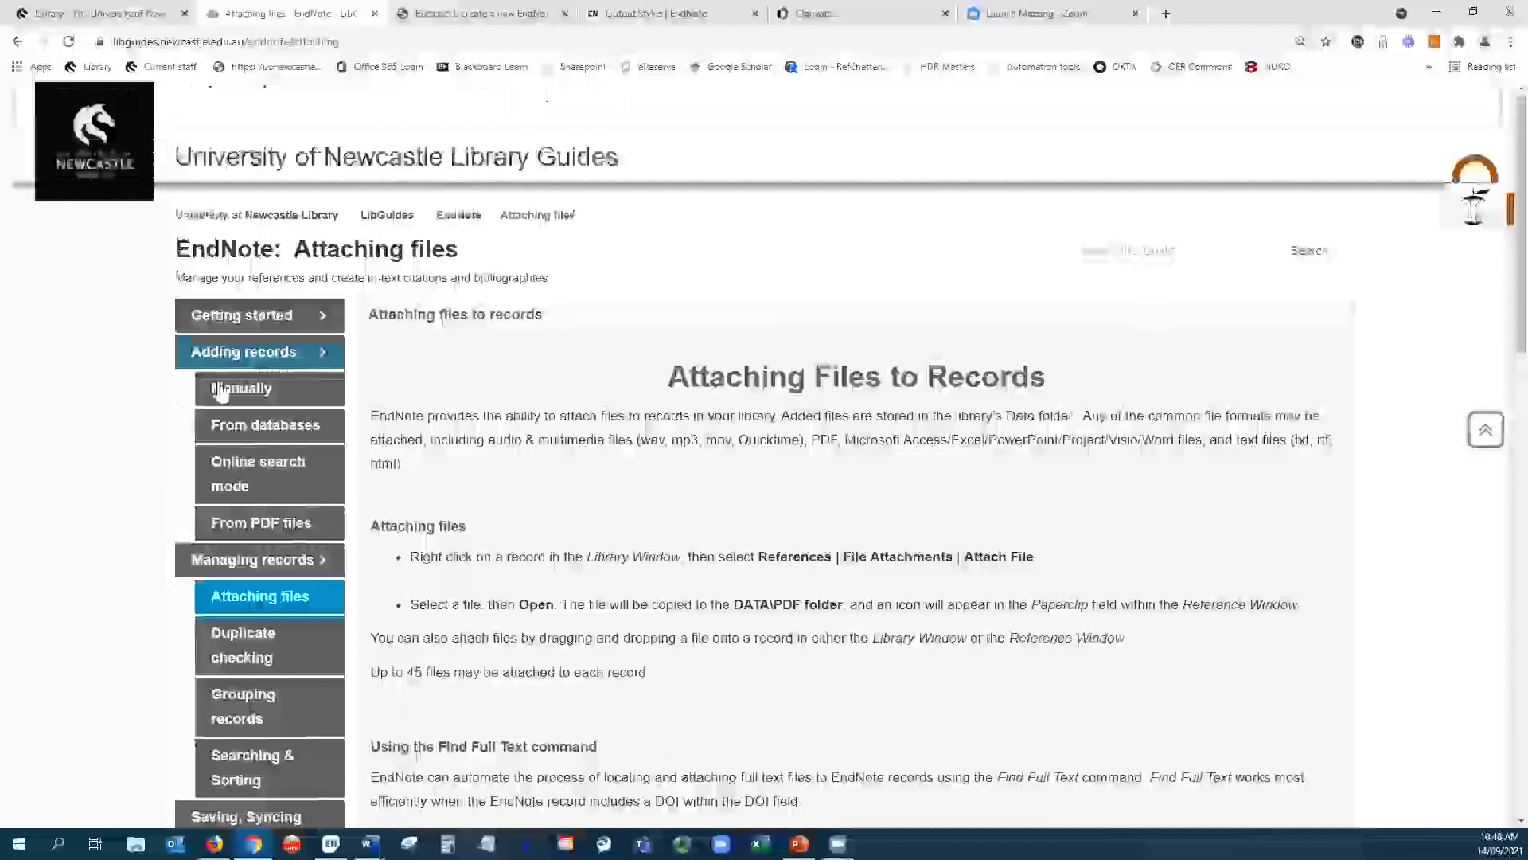
left_click(217, 316)
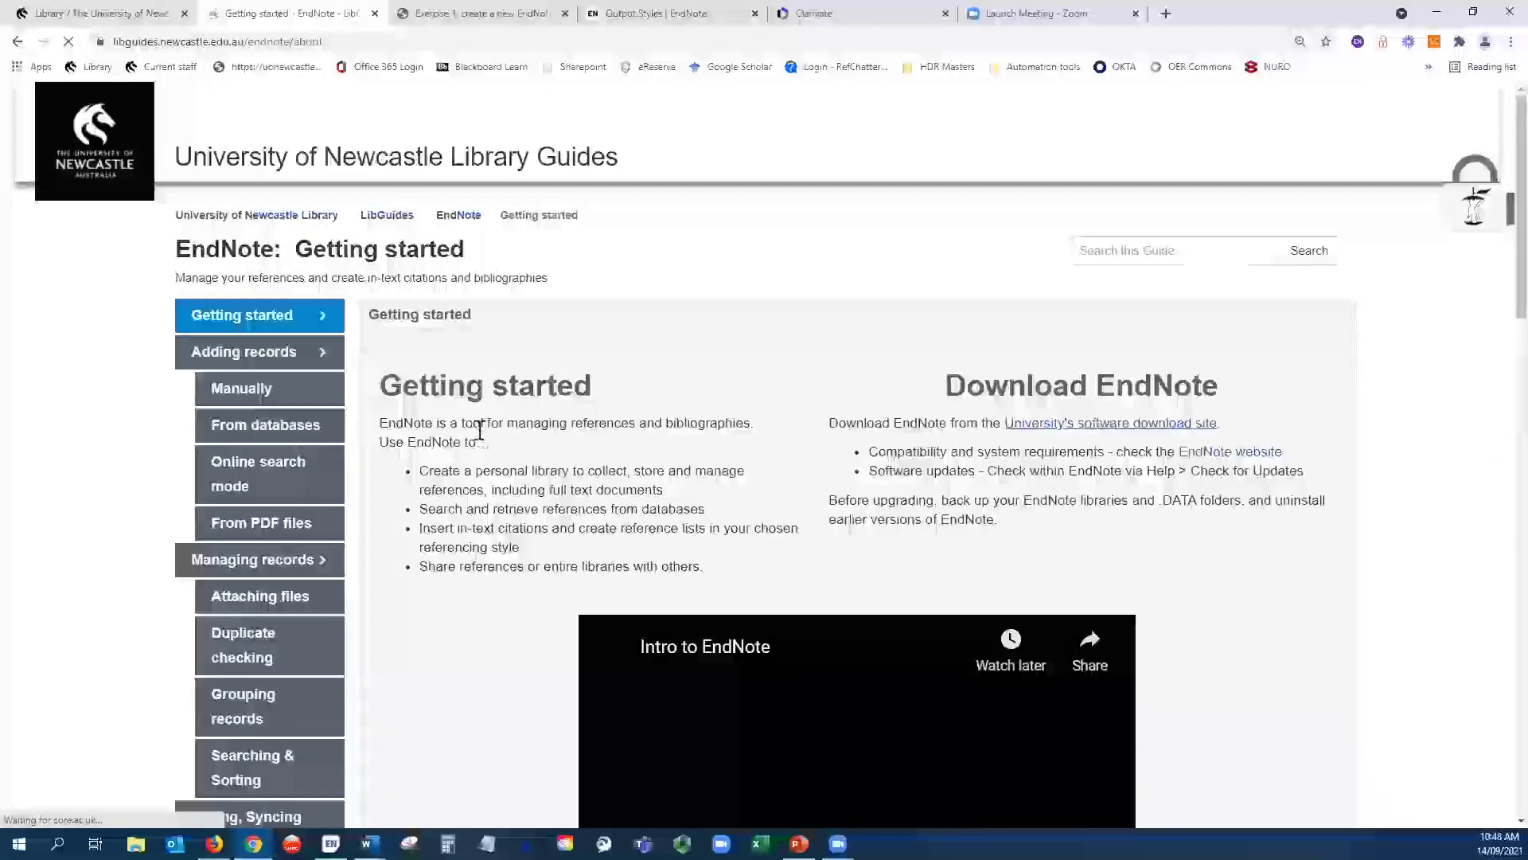
scroll(478, 433, "down", 6)
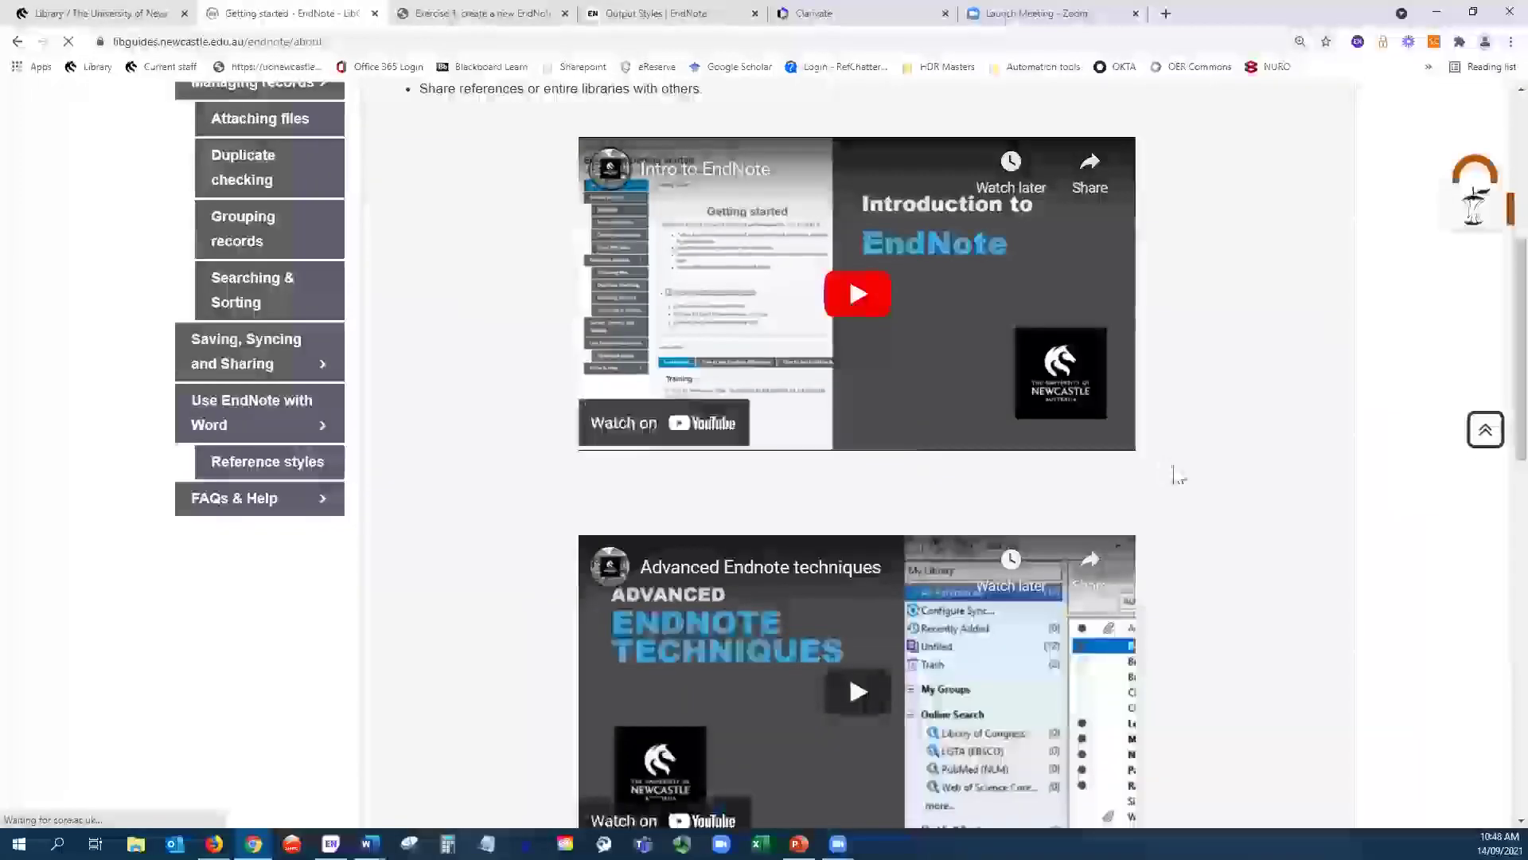
scroll(1185, 438, "down", 2)
scroll(1242, 460, "down", 5)
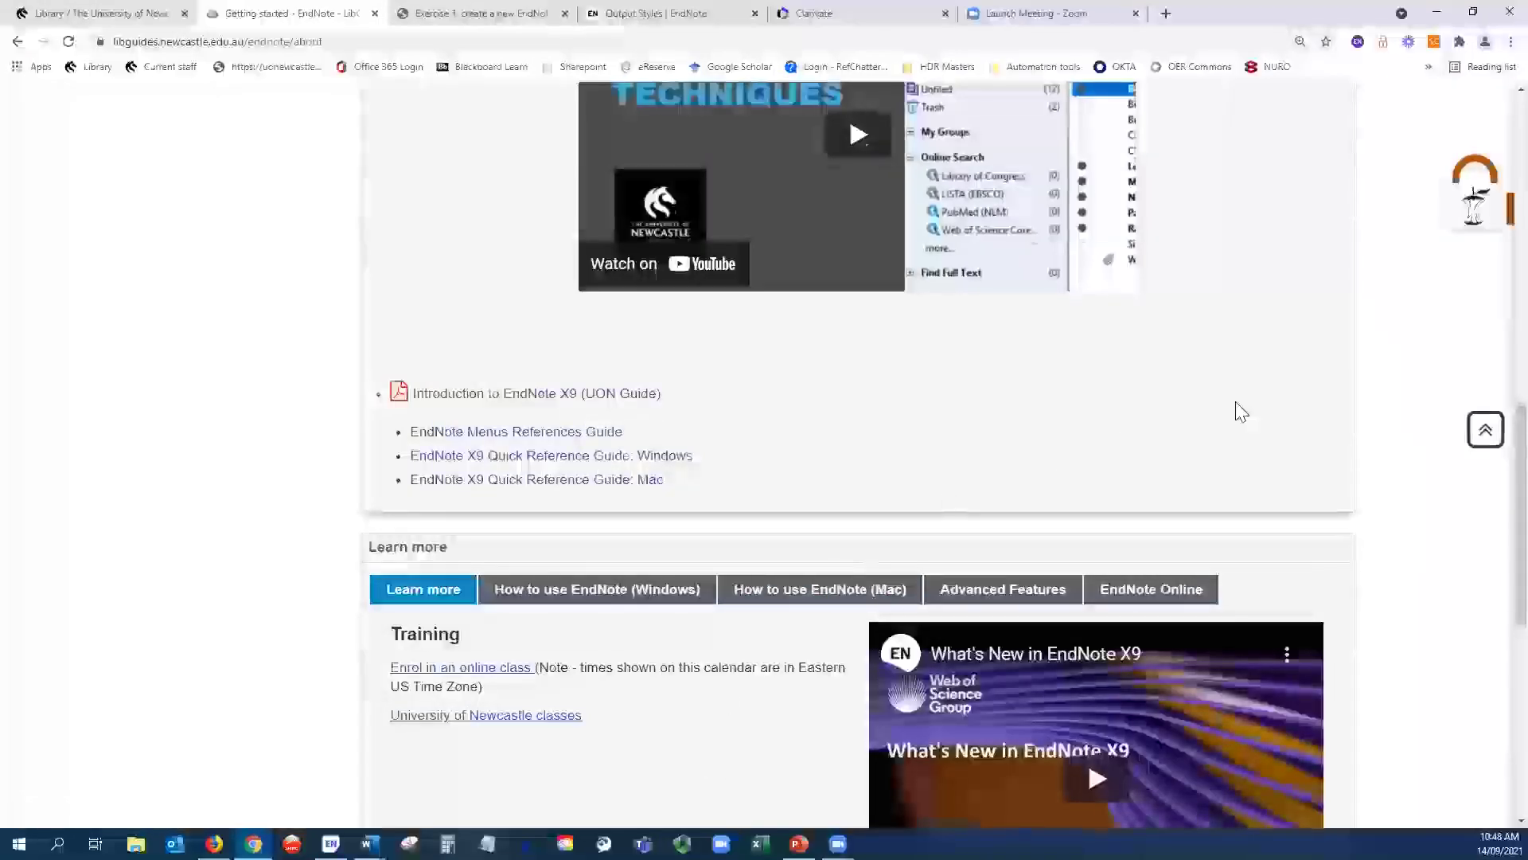
scroll(1228, 418, "up", 10)
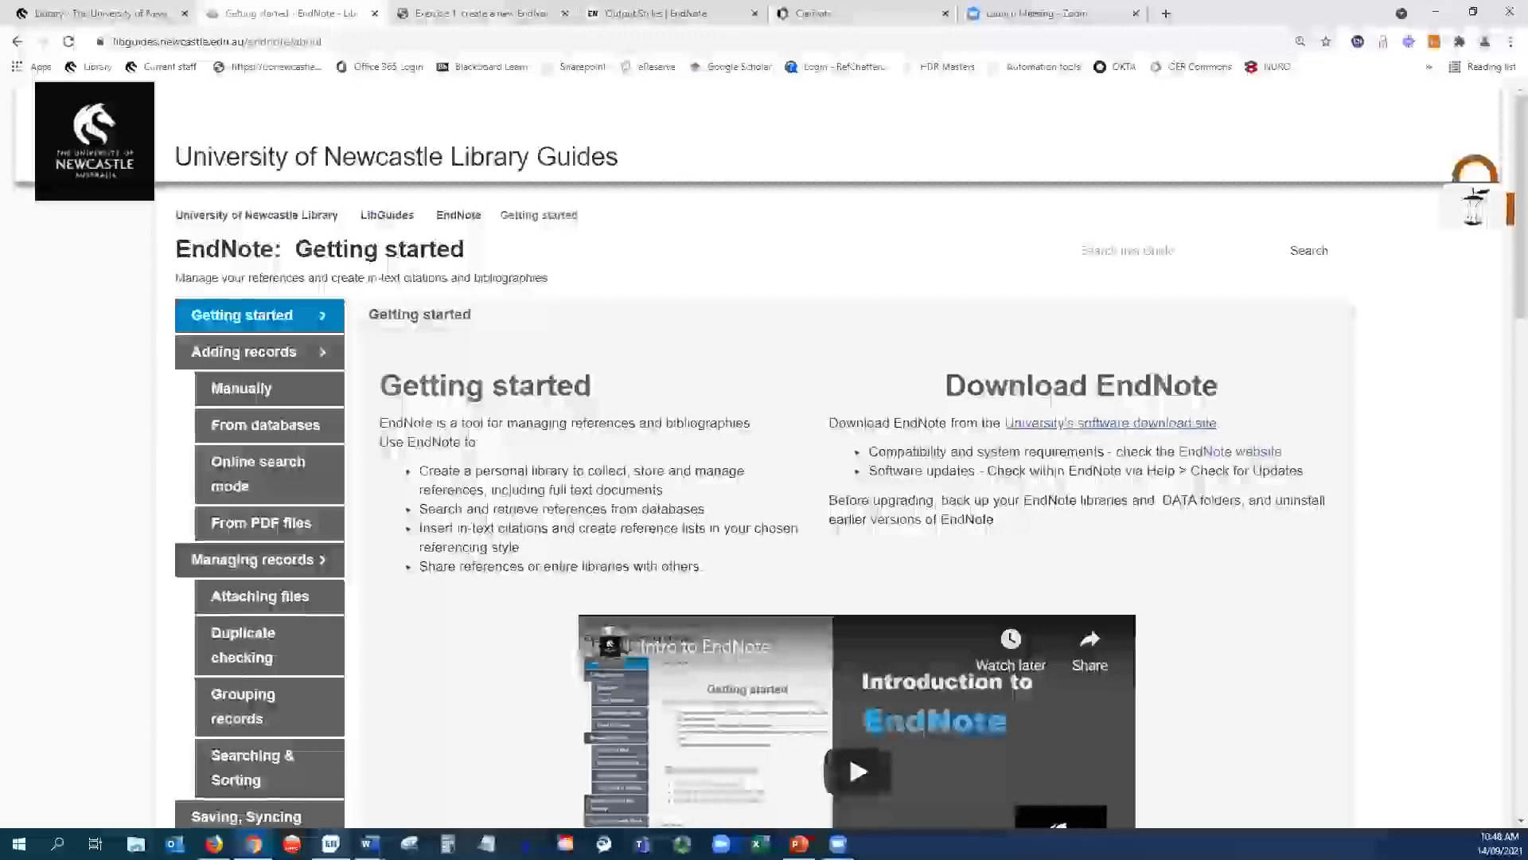
key("alt+Tab")
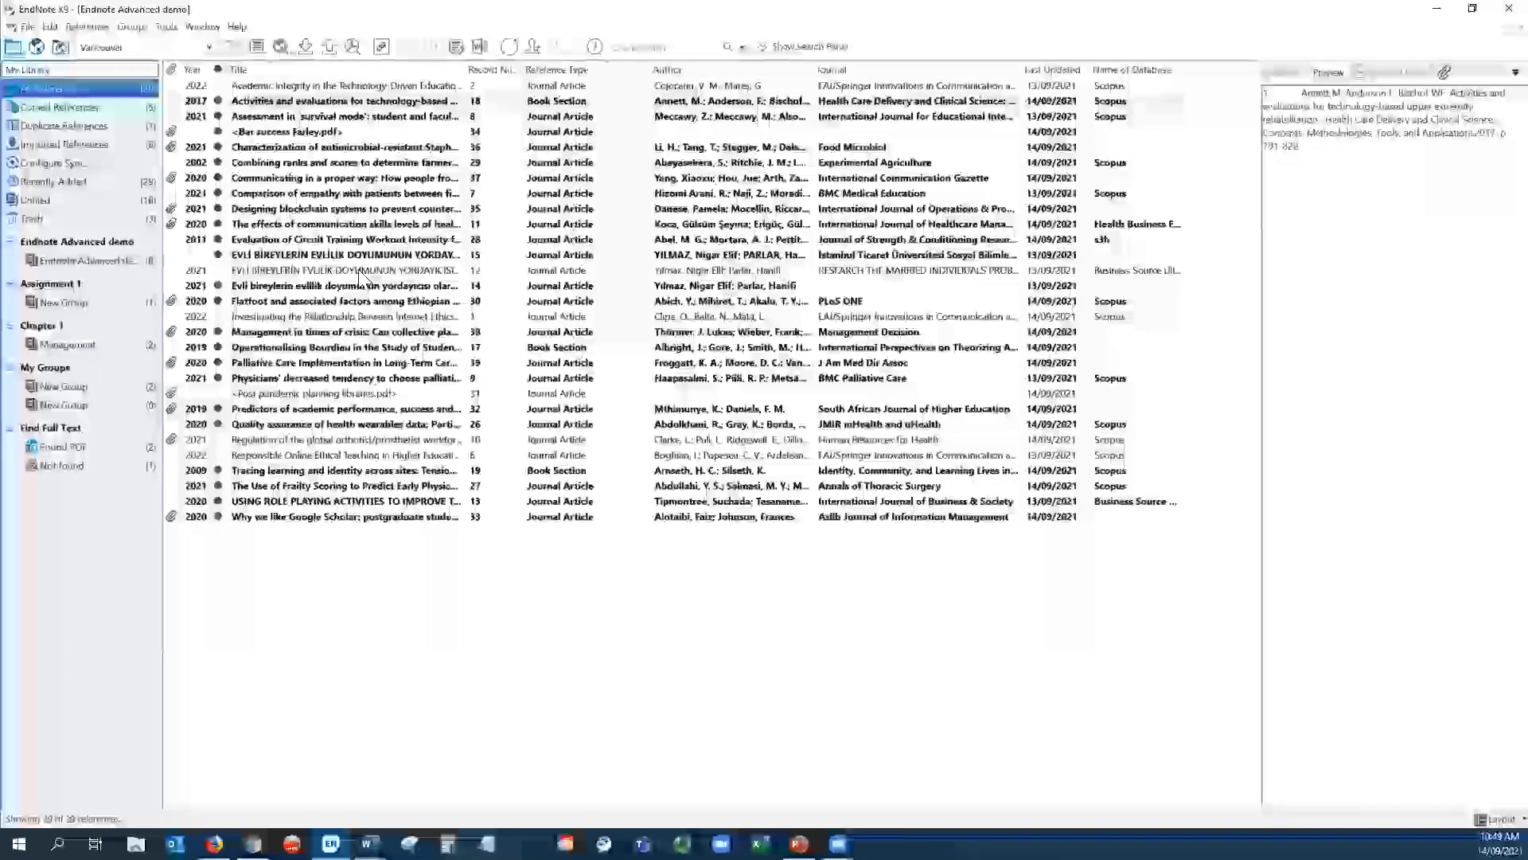
- Convert record 12's all-capitals Journal title to Sentence case and close the record
left_click(360, 272)
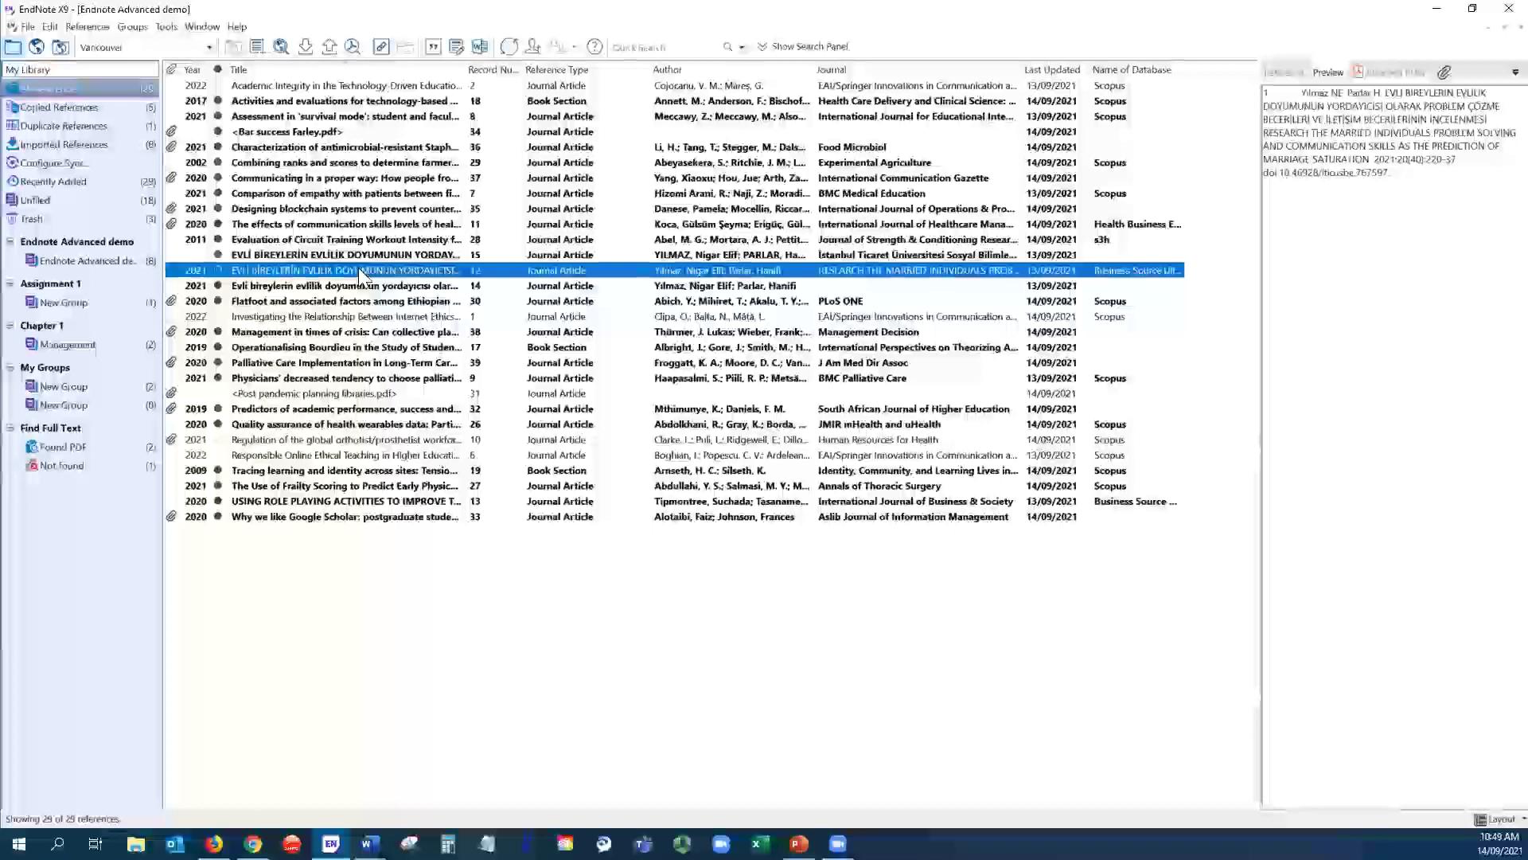
double_click(362, 274)
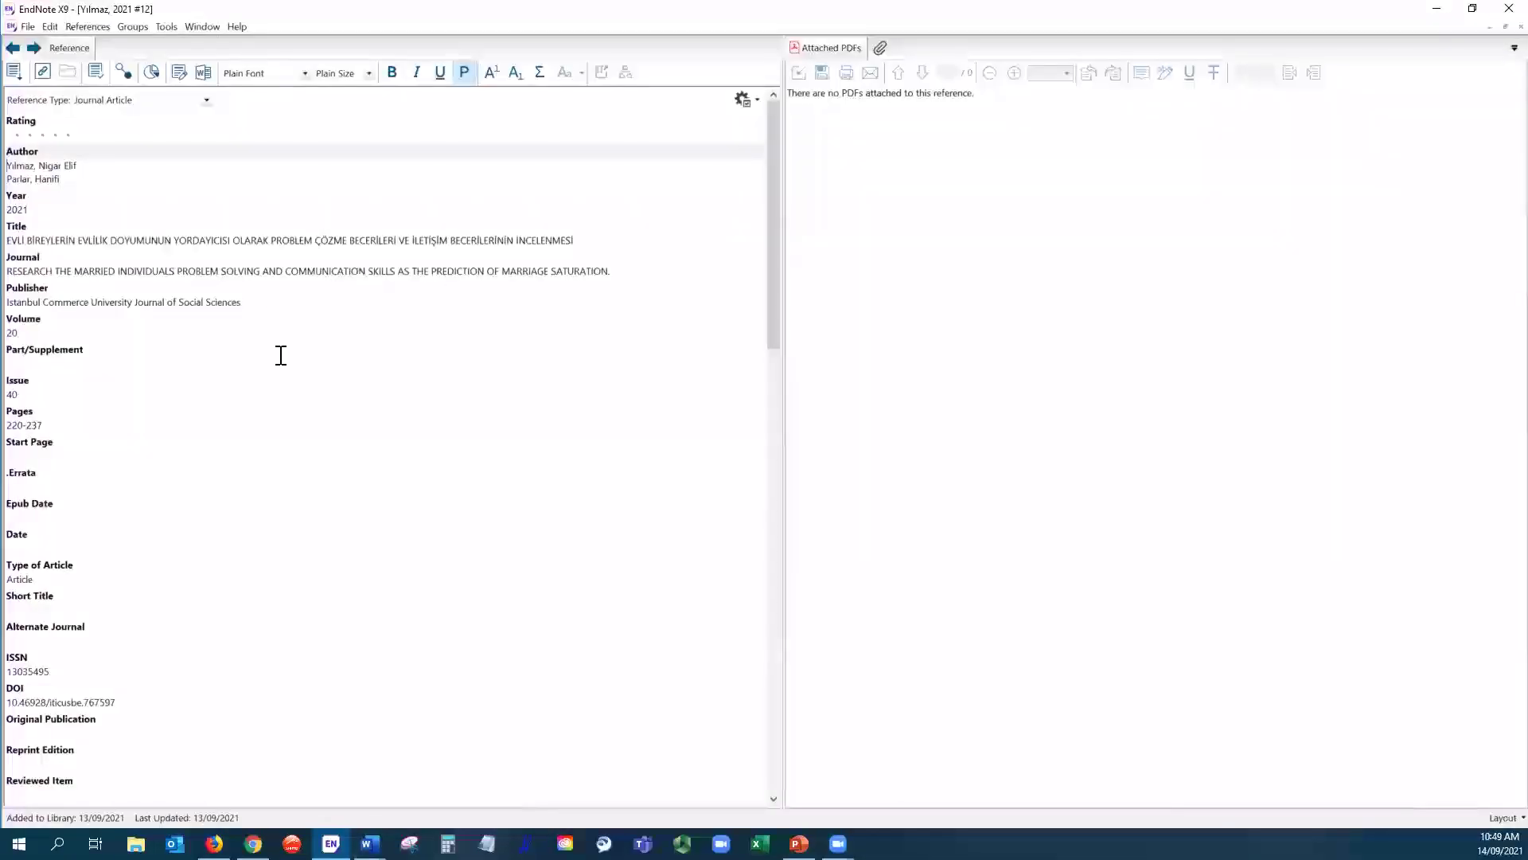
left_click_drag(612, 268, 13, 266)
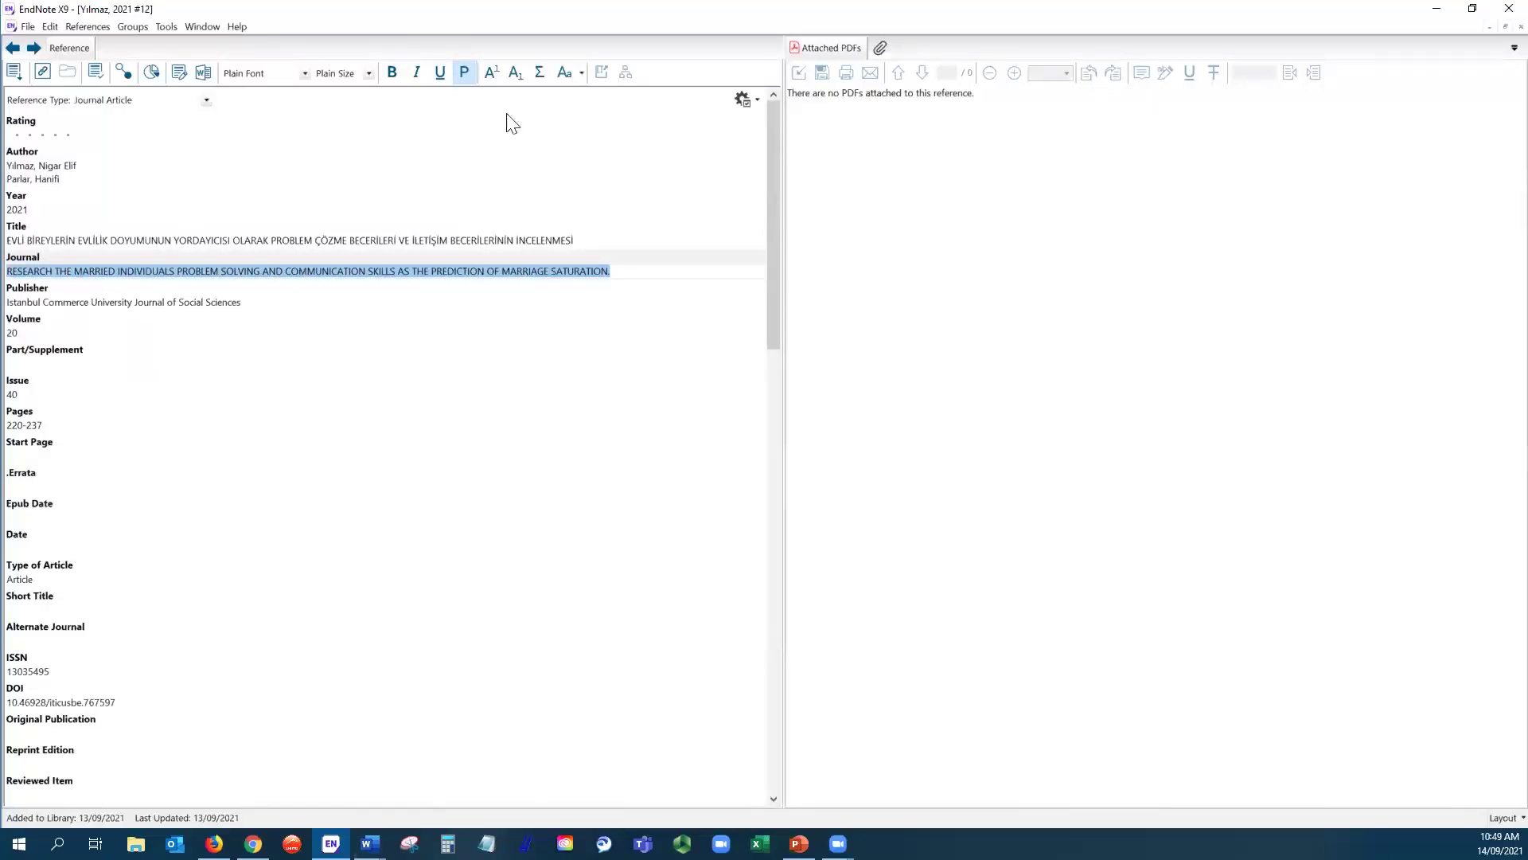
left_click(581, 73)
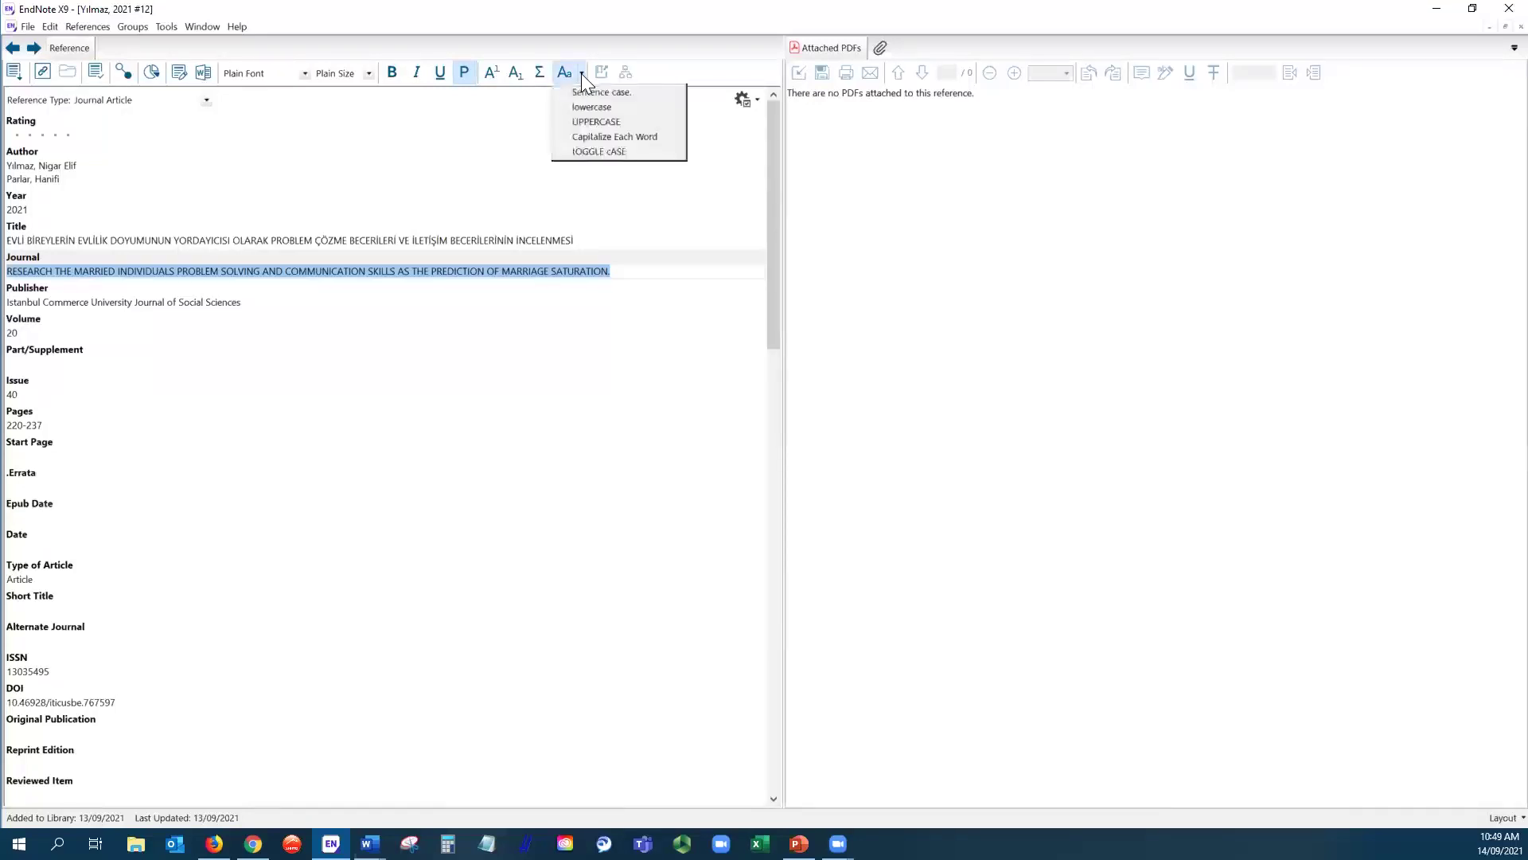
left_click(581, 92)
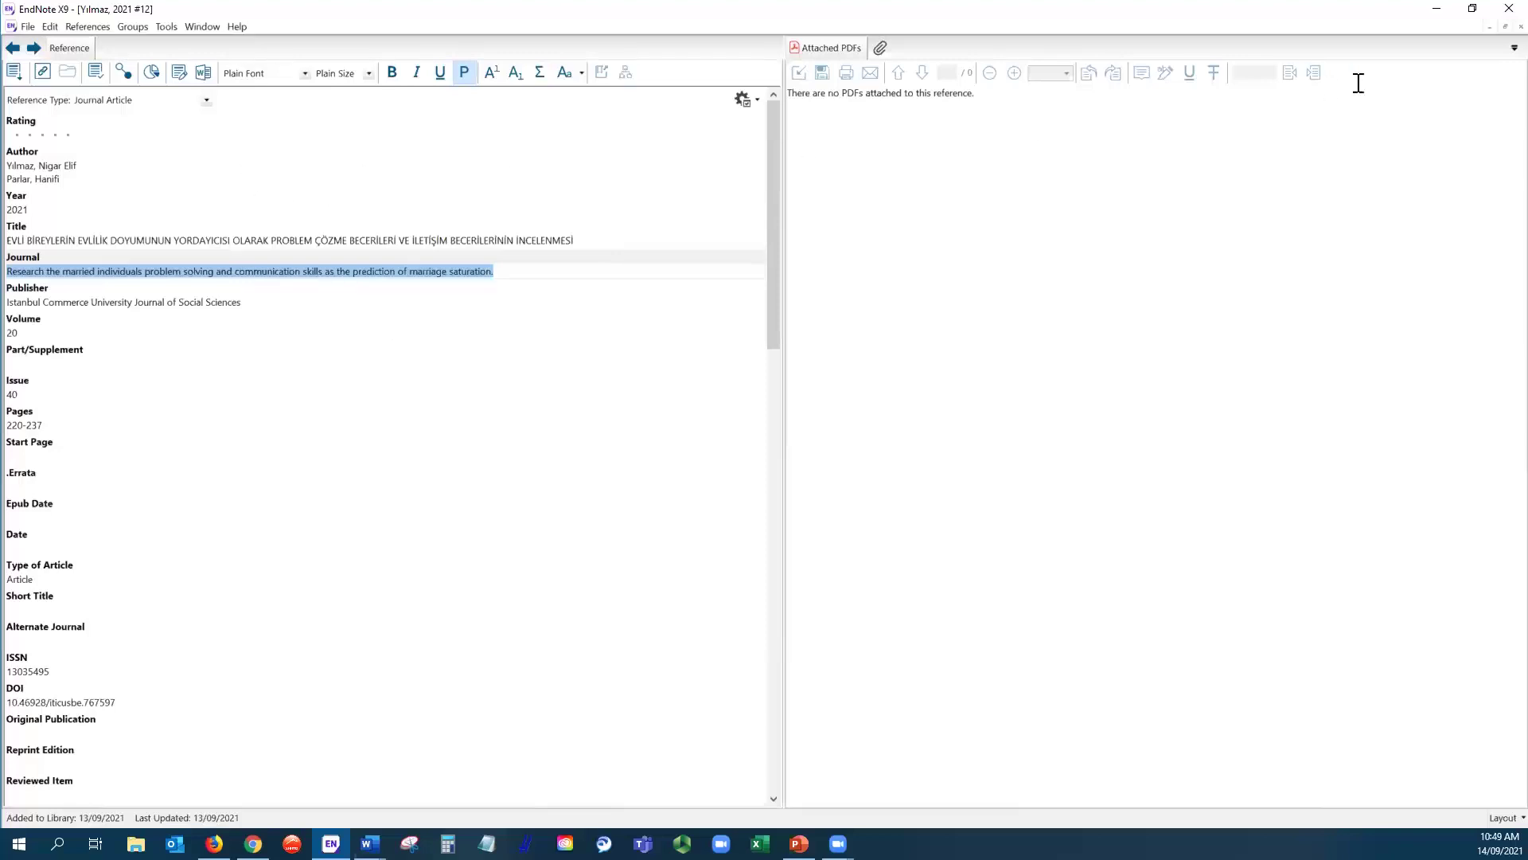
left_click(1521, 27)
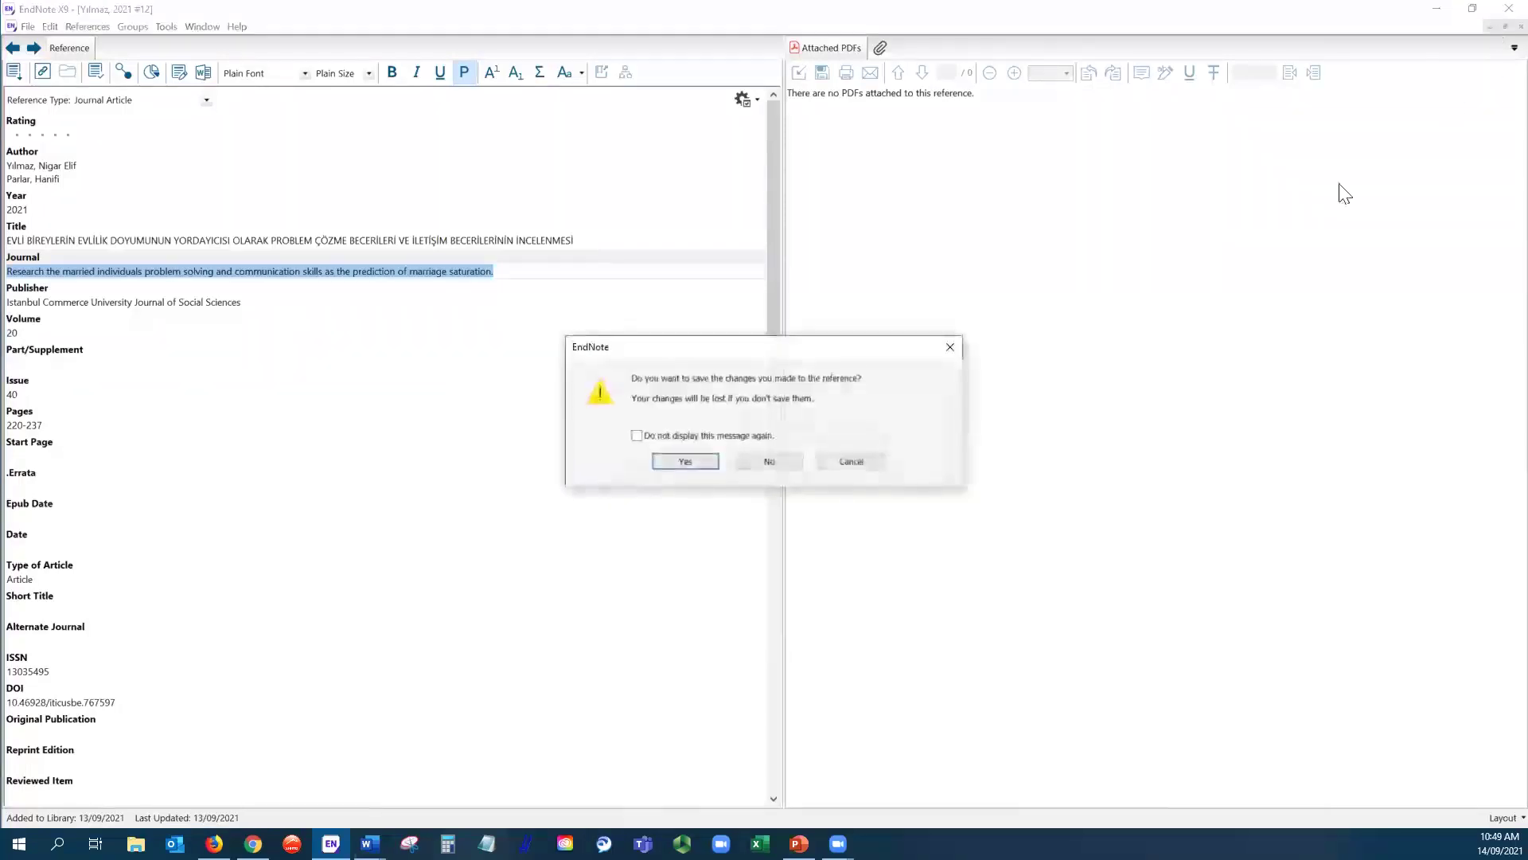
- Save the reference changes, set the output style to APA 7th, and preview the Circuit Training reference
left_click(686, 462)
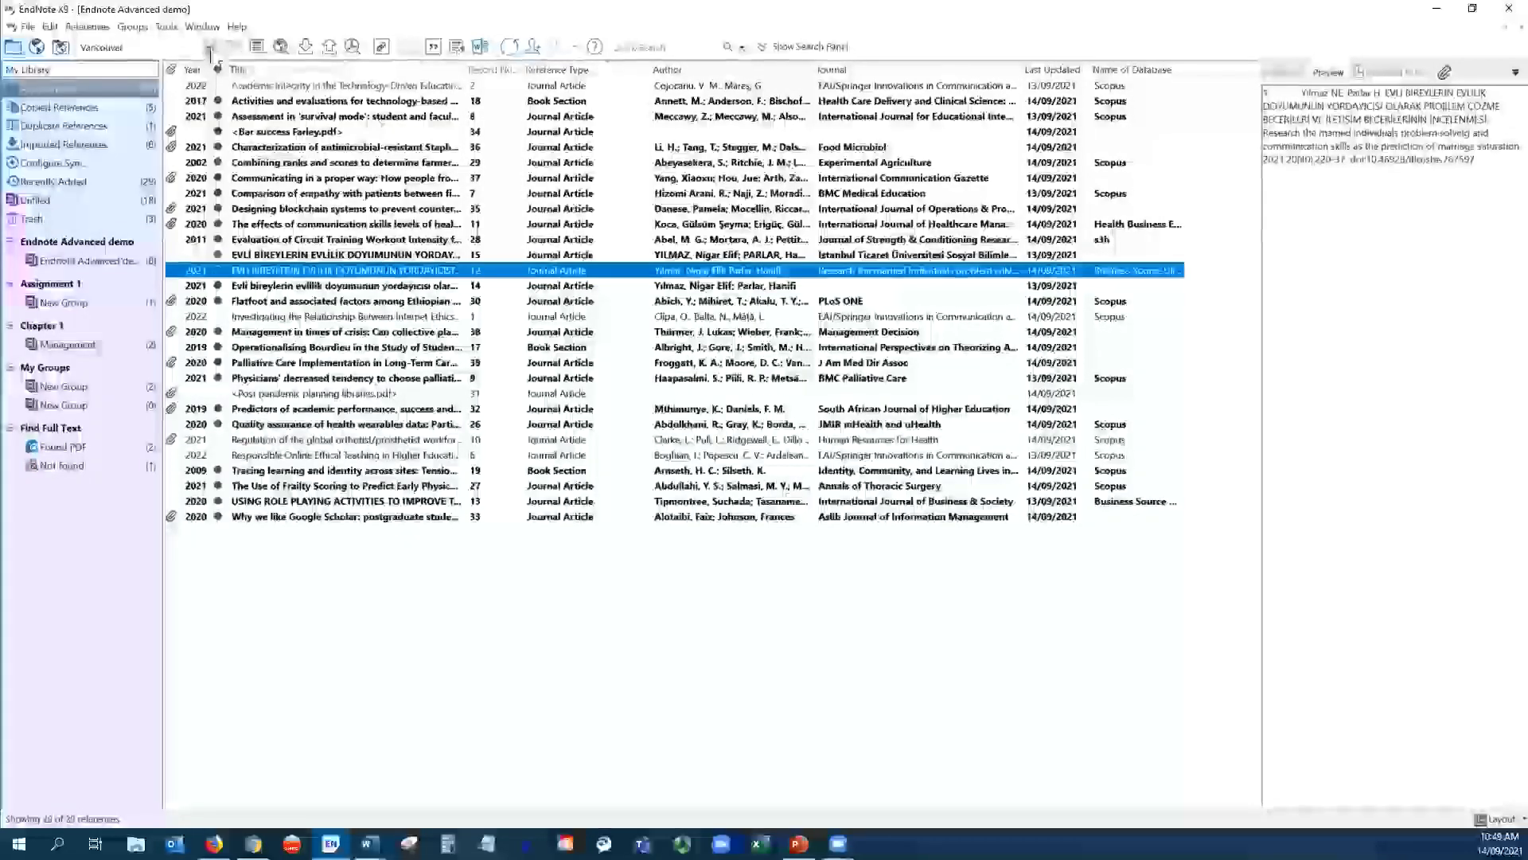
left_click(208, 47)
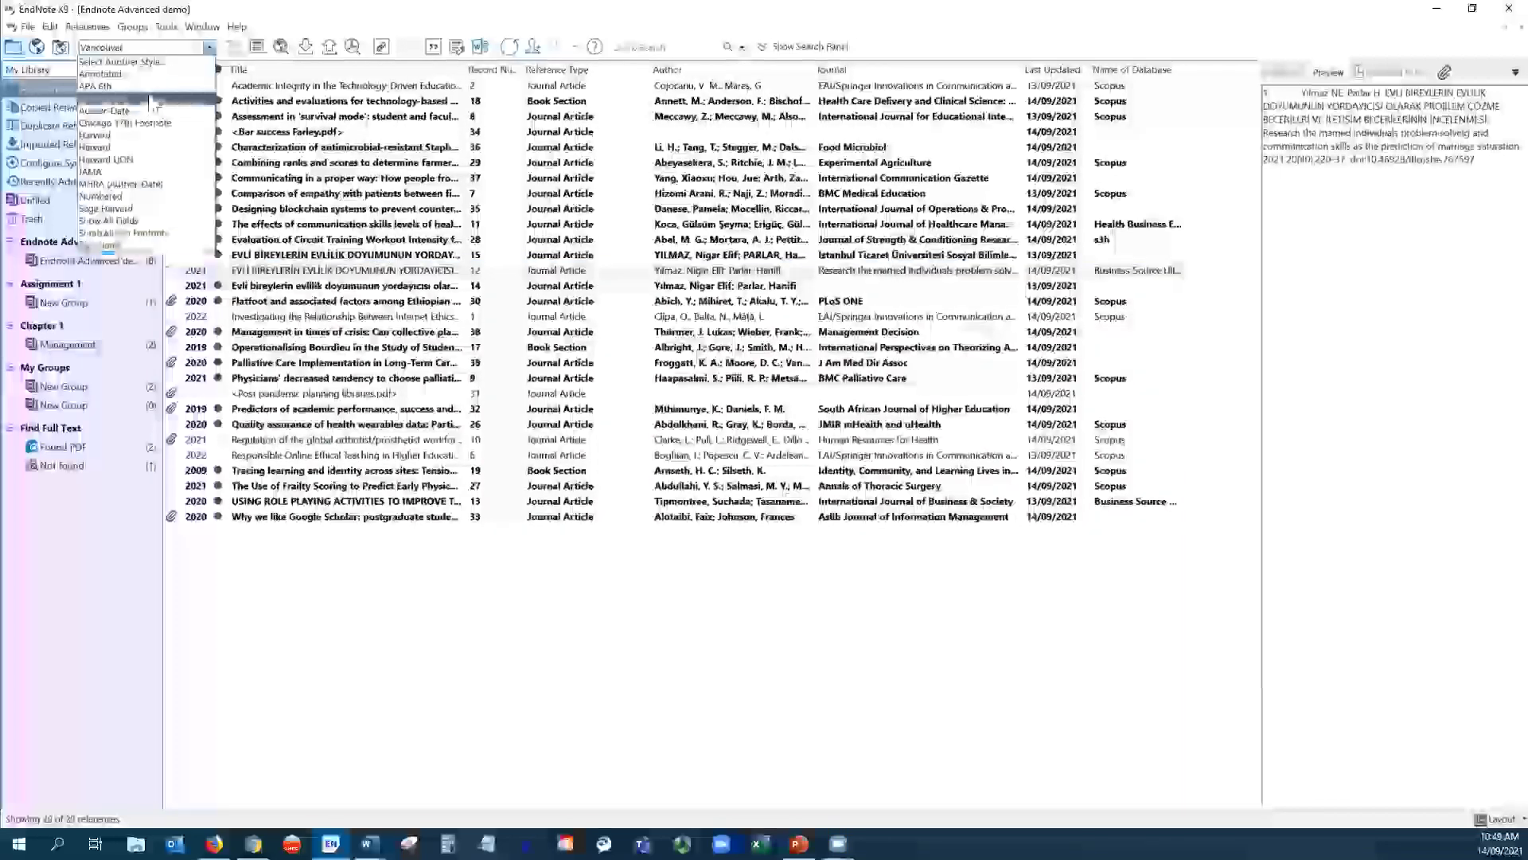
left_click(156, 99)
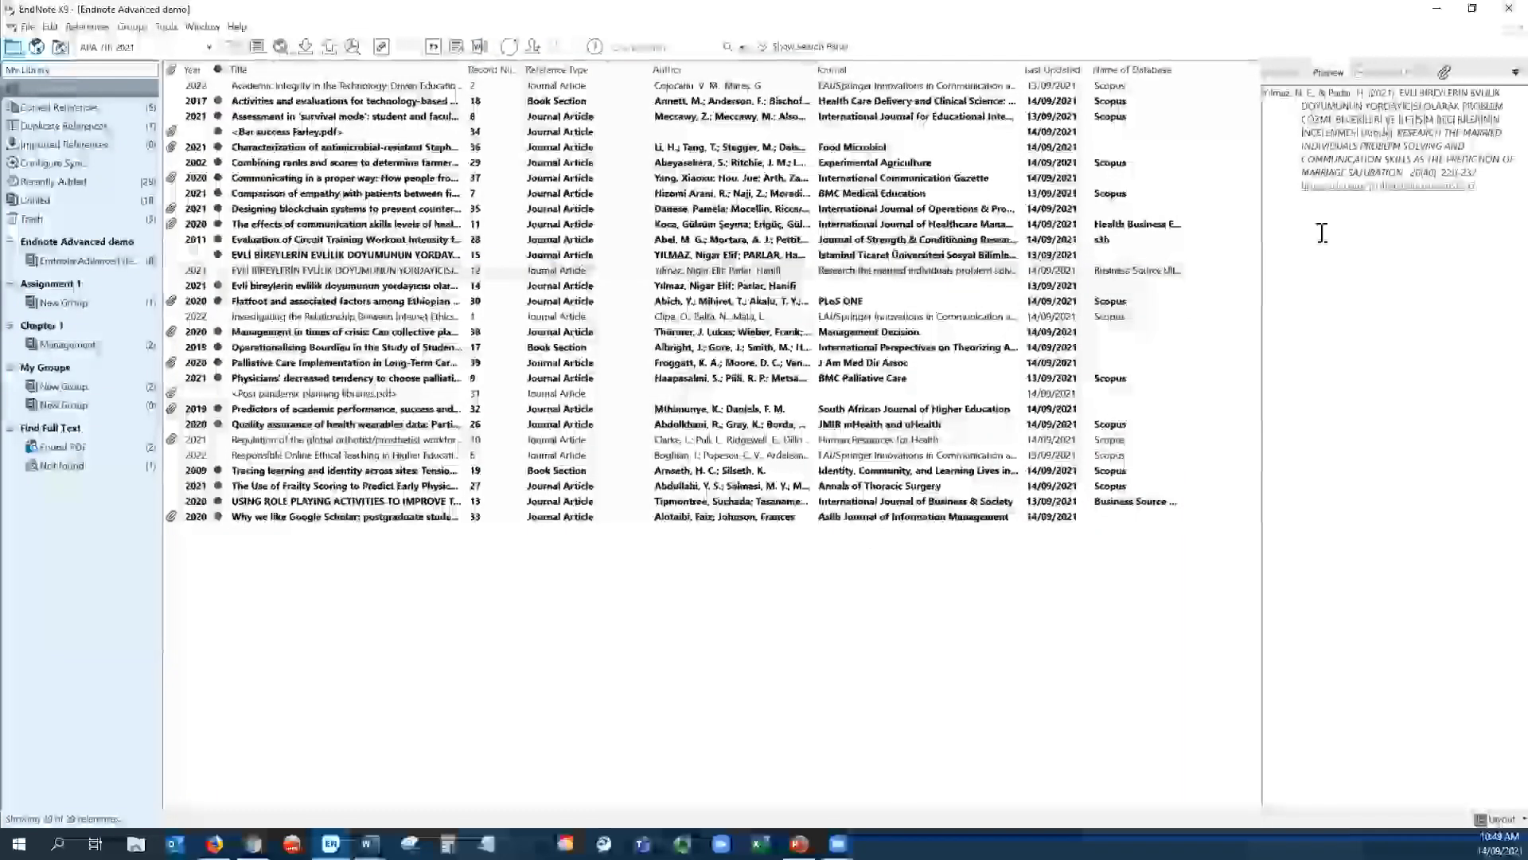
left_click(669, 241)
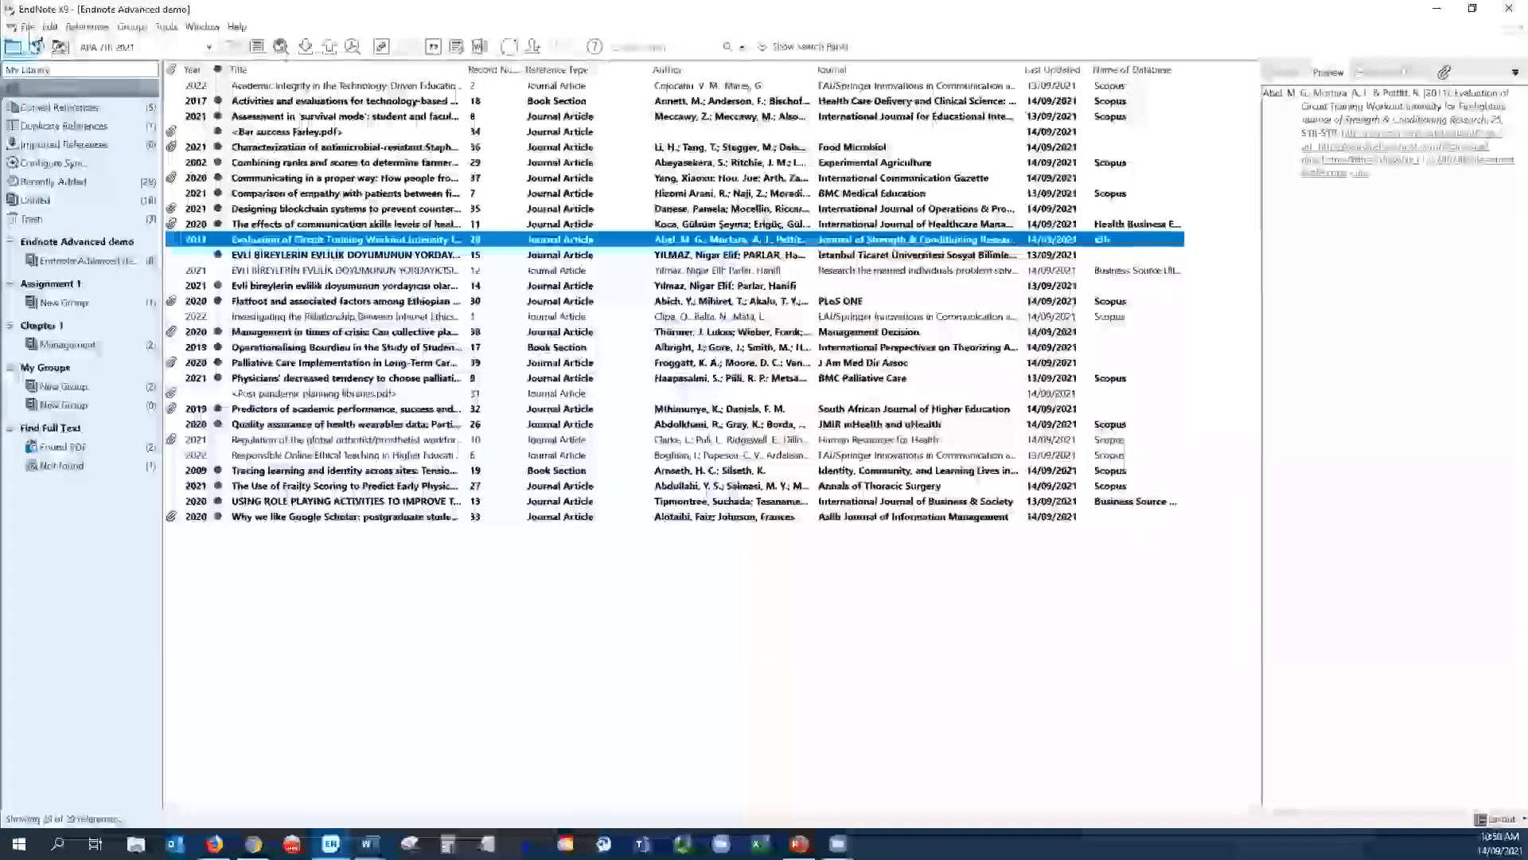
- Start File > Save a Copy of the library, cancel it, then bring up the Help menu
left_click(29, 27)
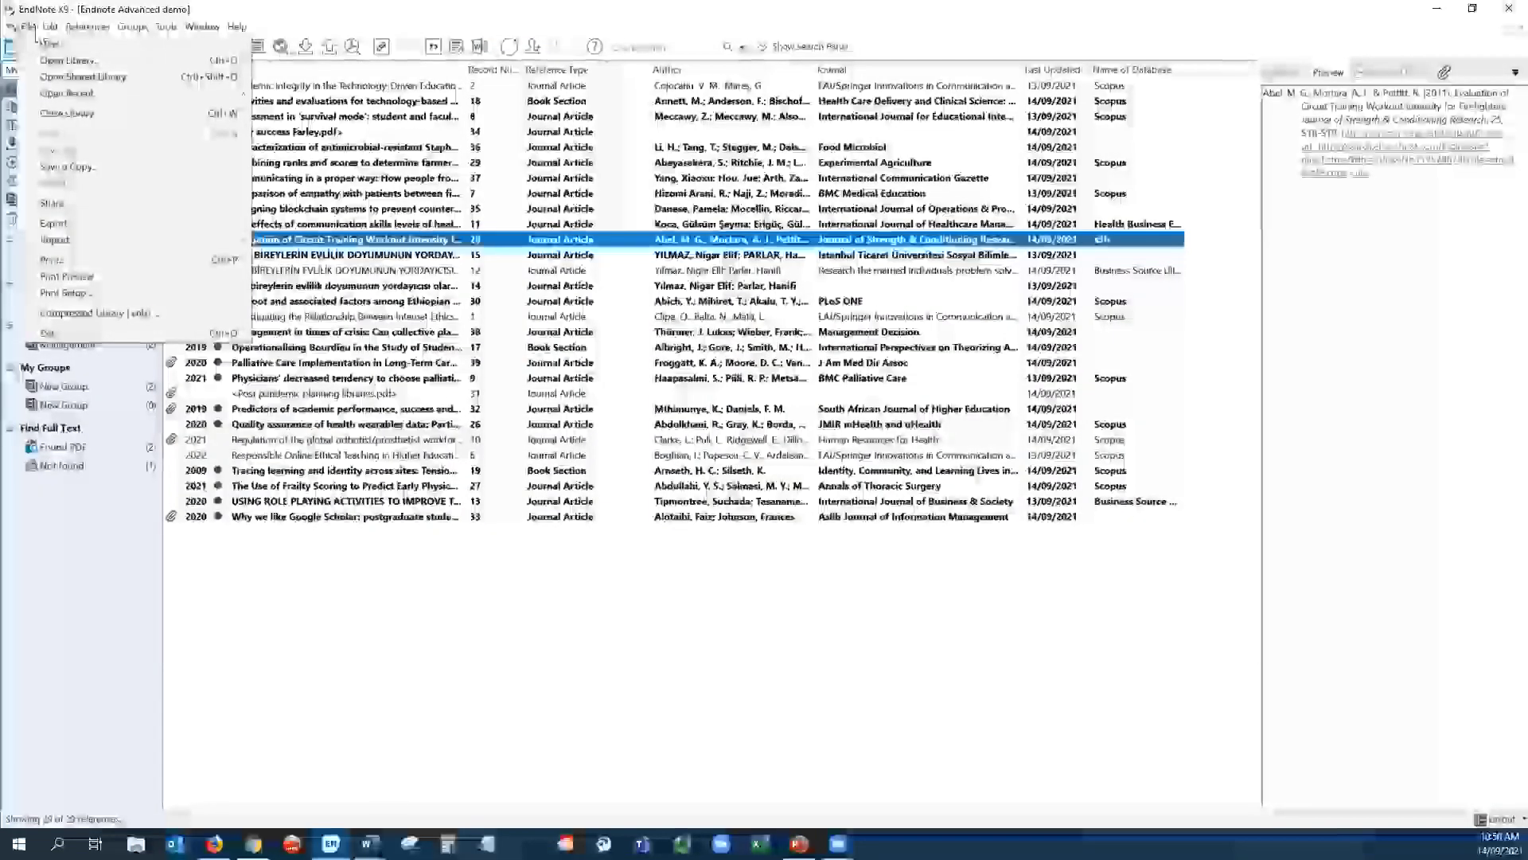
left_click(35, 29)
left_click(28, 29)
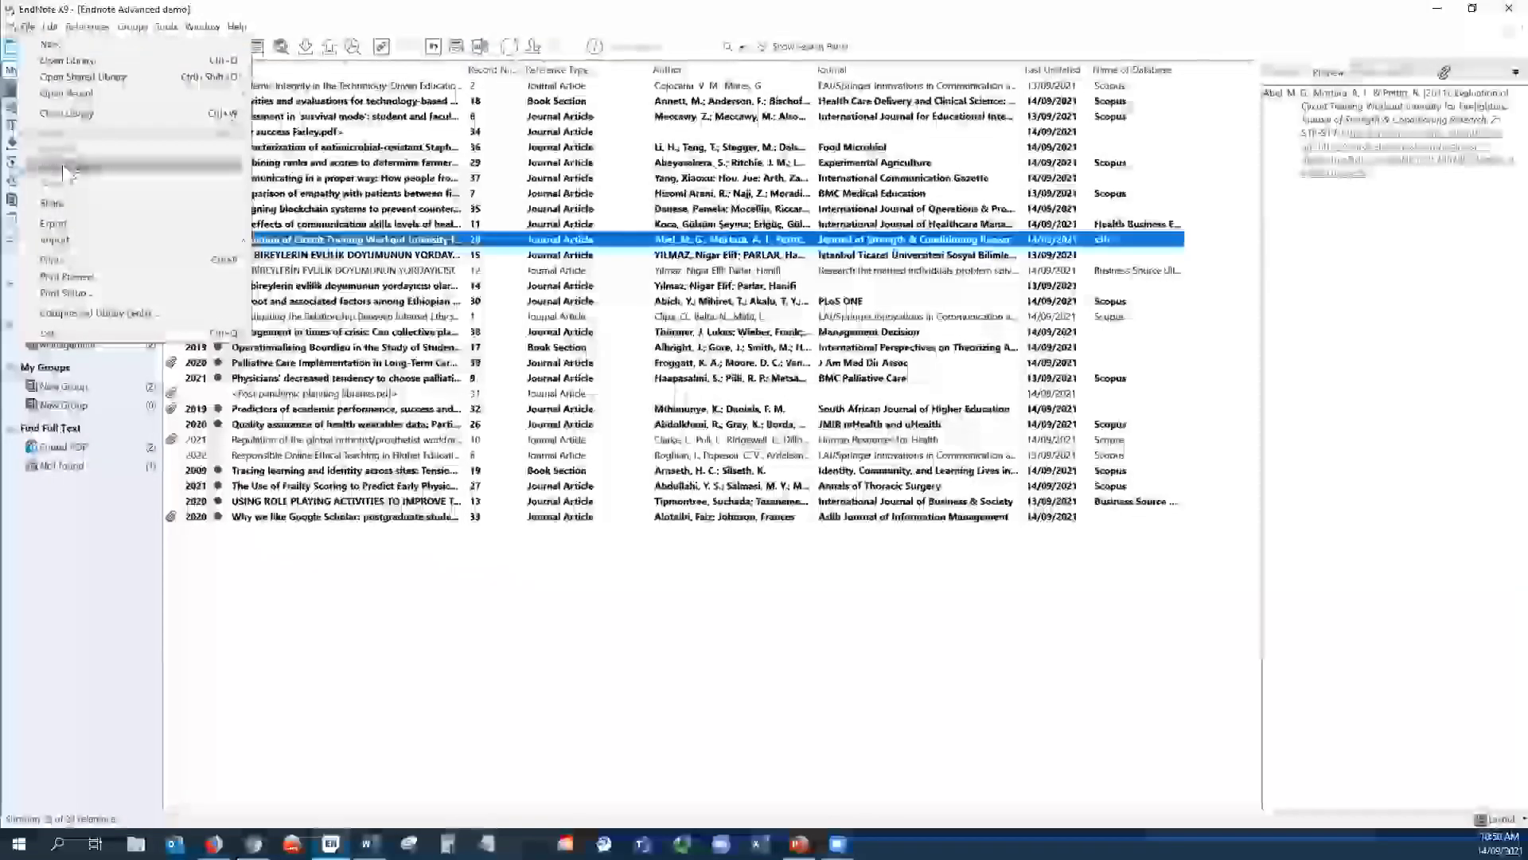
left_click(62, 165)
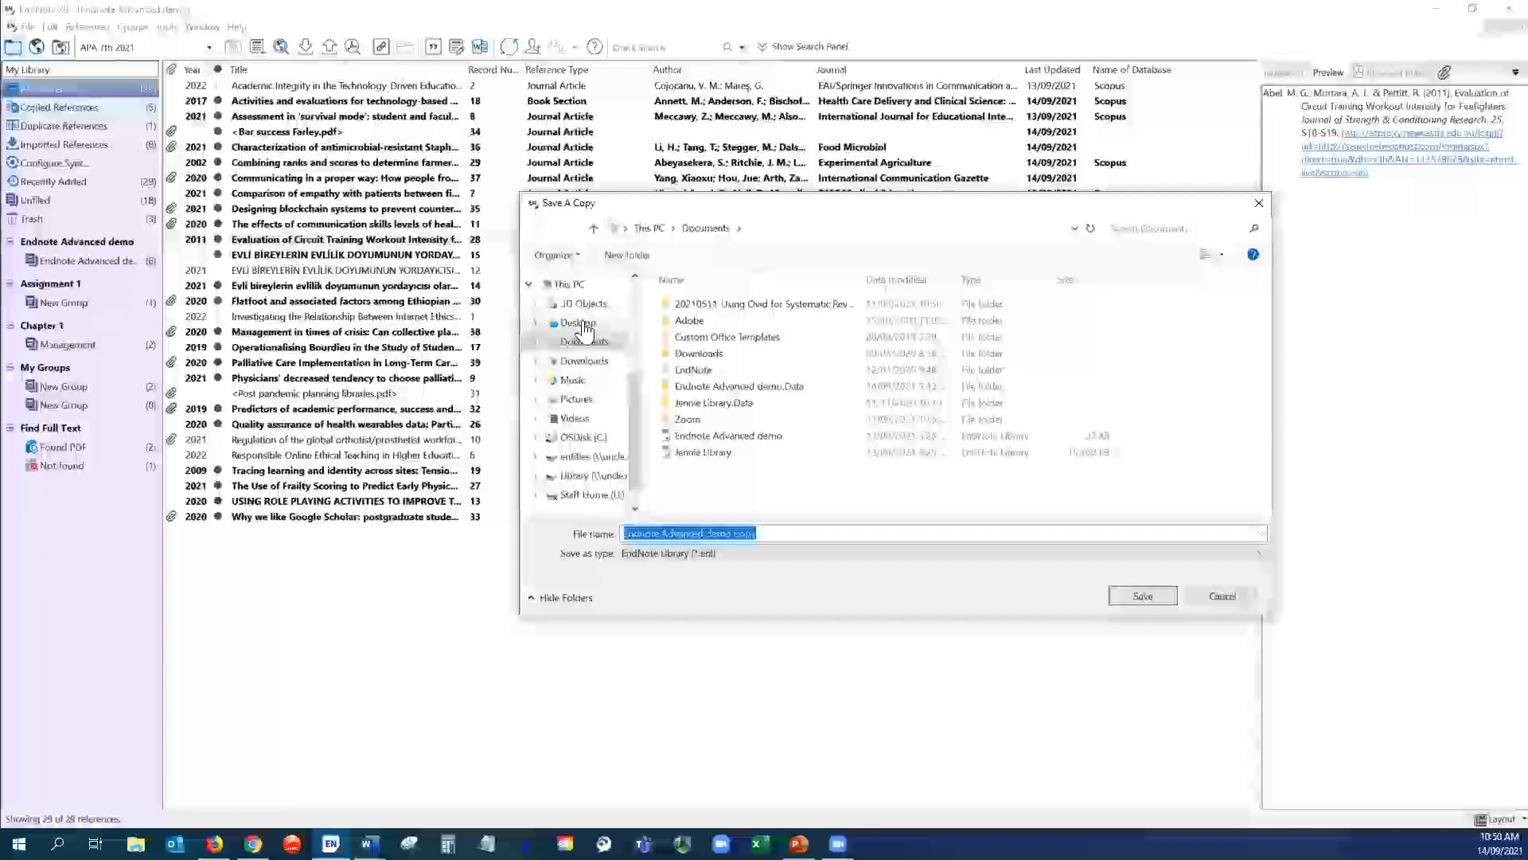
left_click(1224, 598)
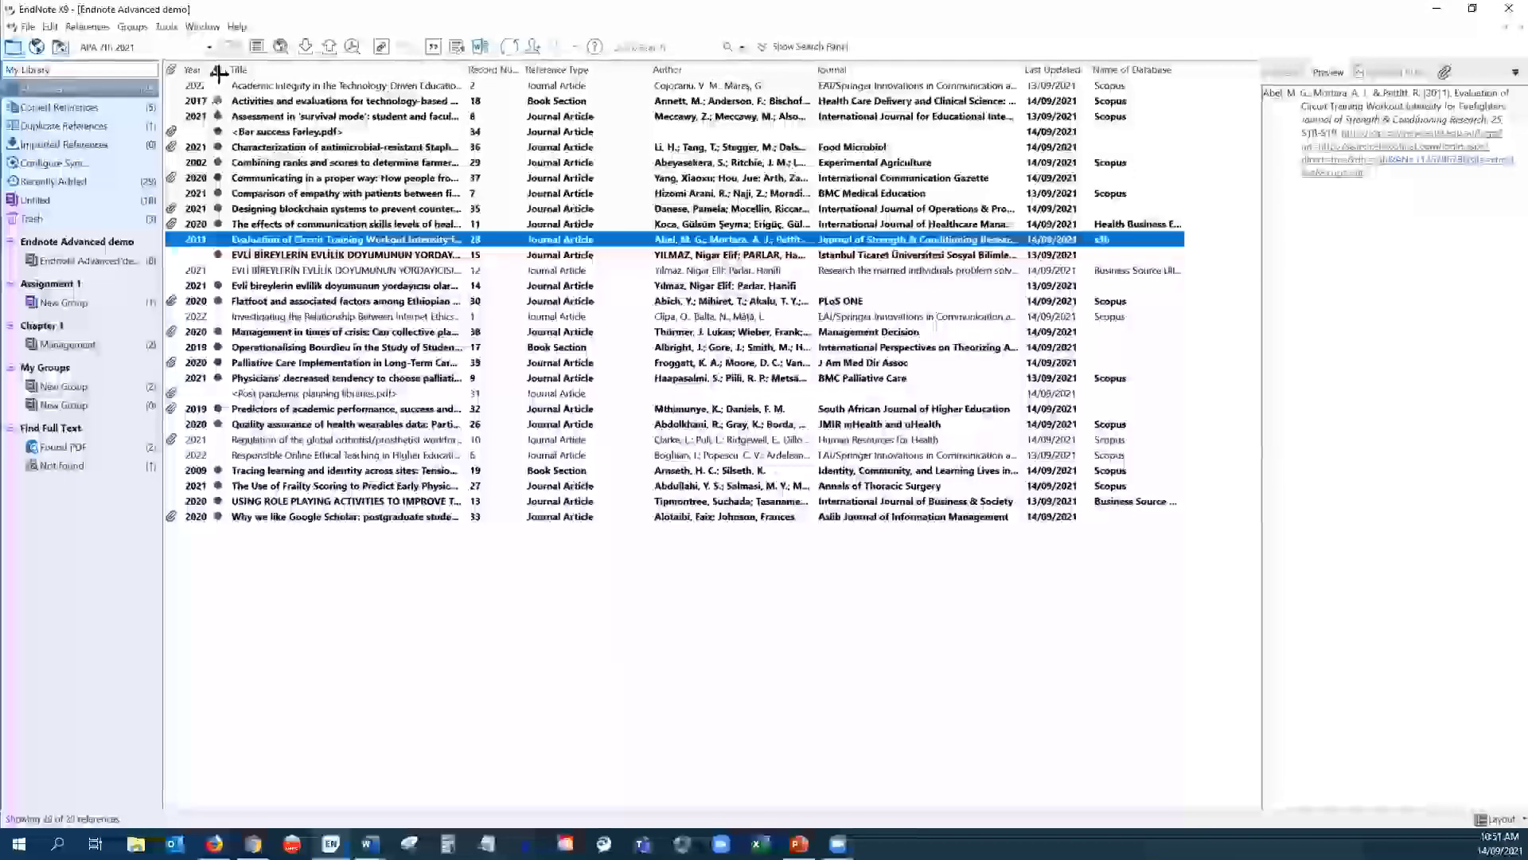
left_click(239, 30)
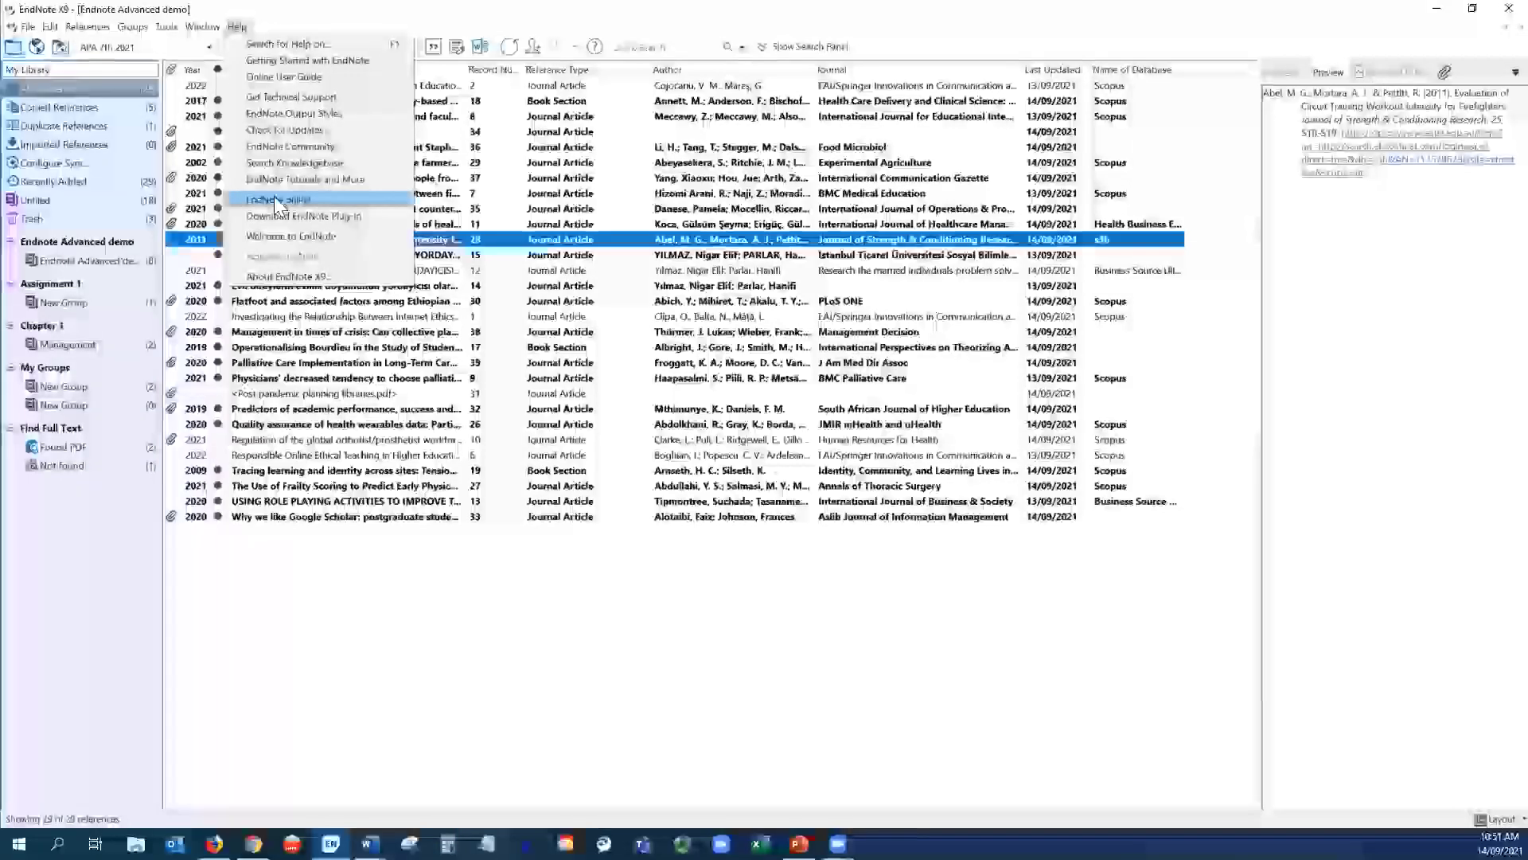
- Go to EndNote online, view the Clarivate sign-in page in Chrome, then return to EndNote desktop
left_click(274, 199)
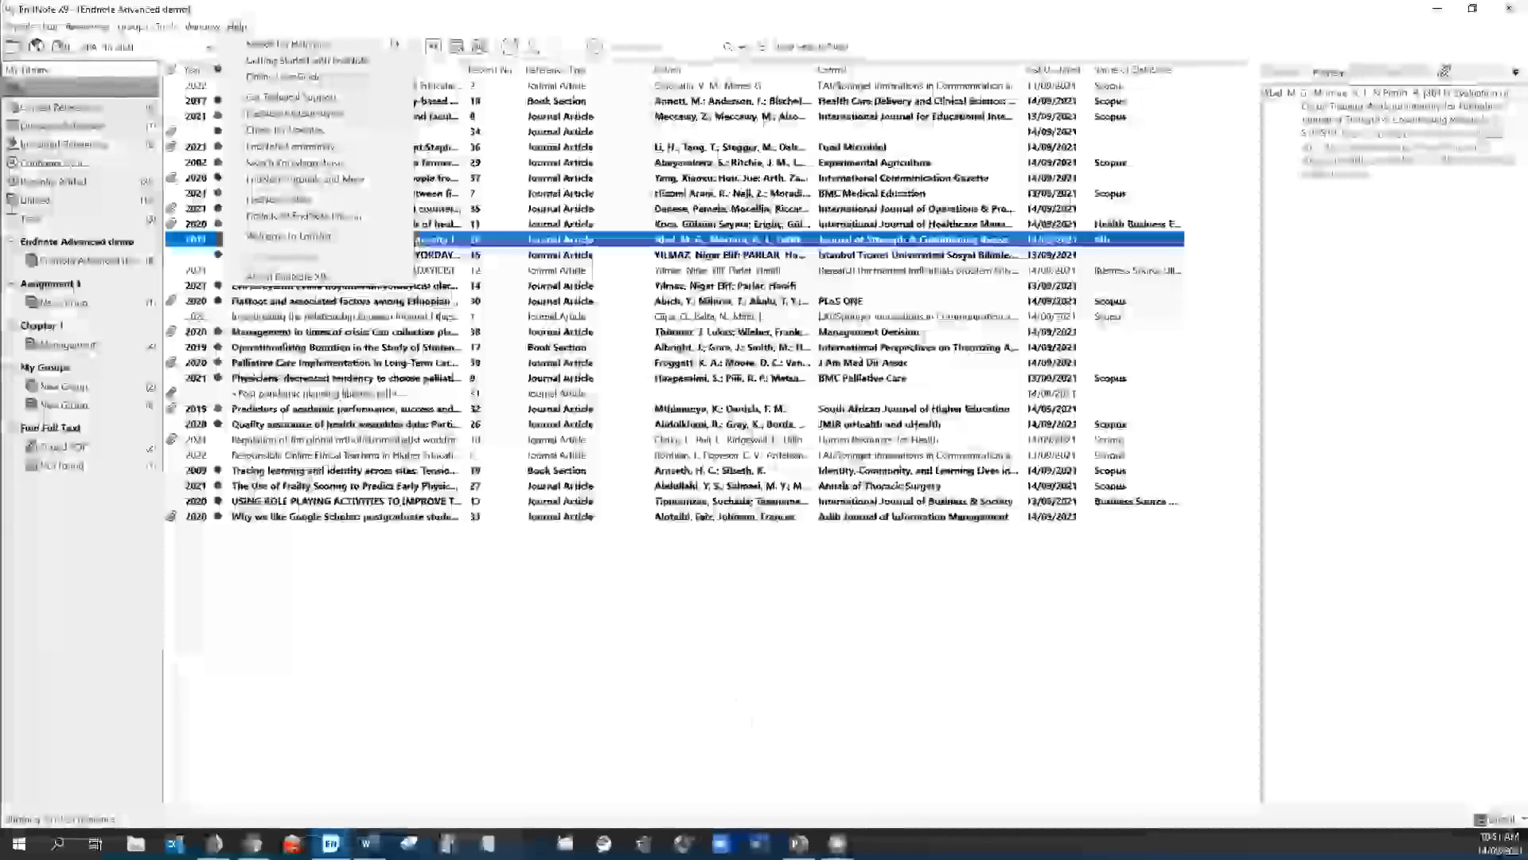
left_click(255, 764)
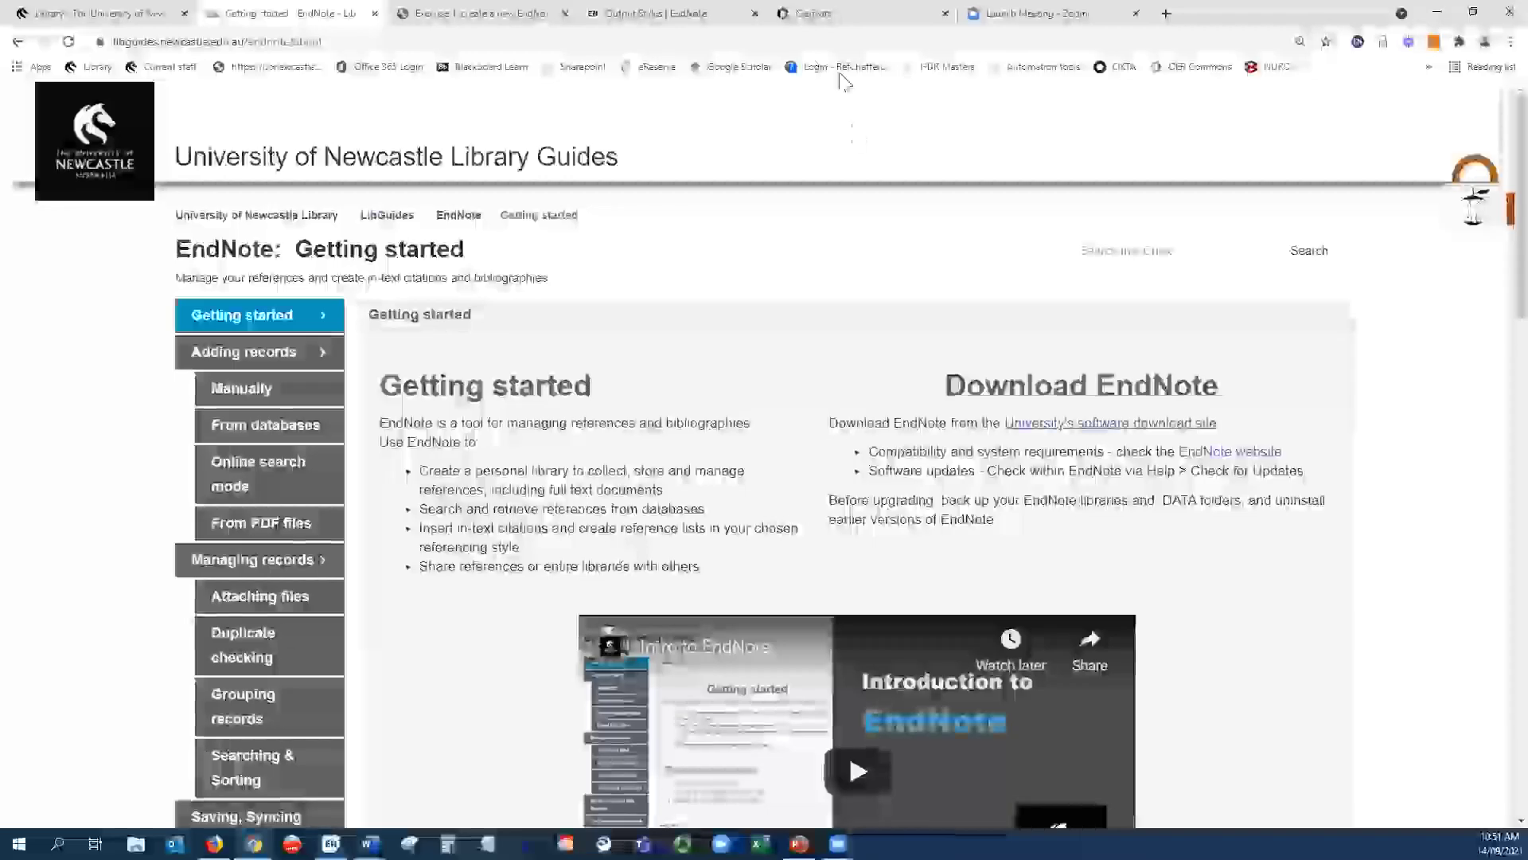
left_click(804, 14)
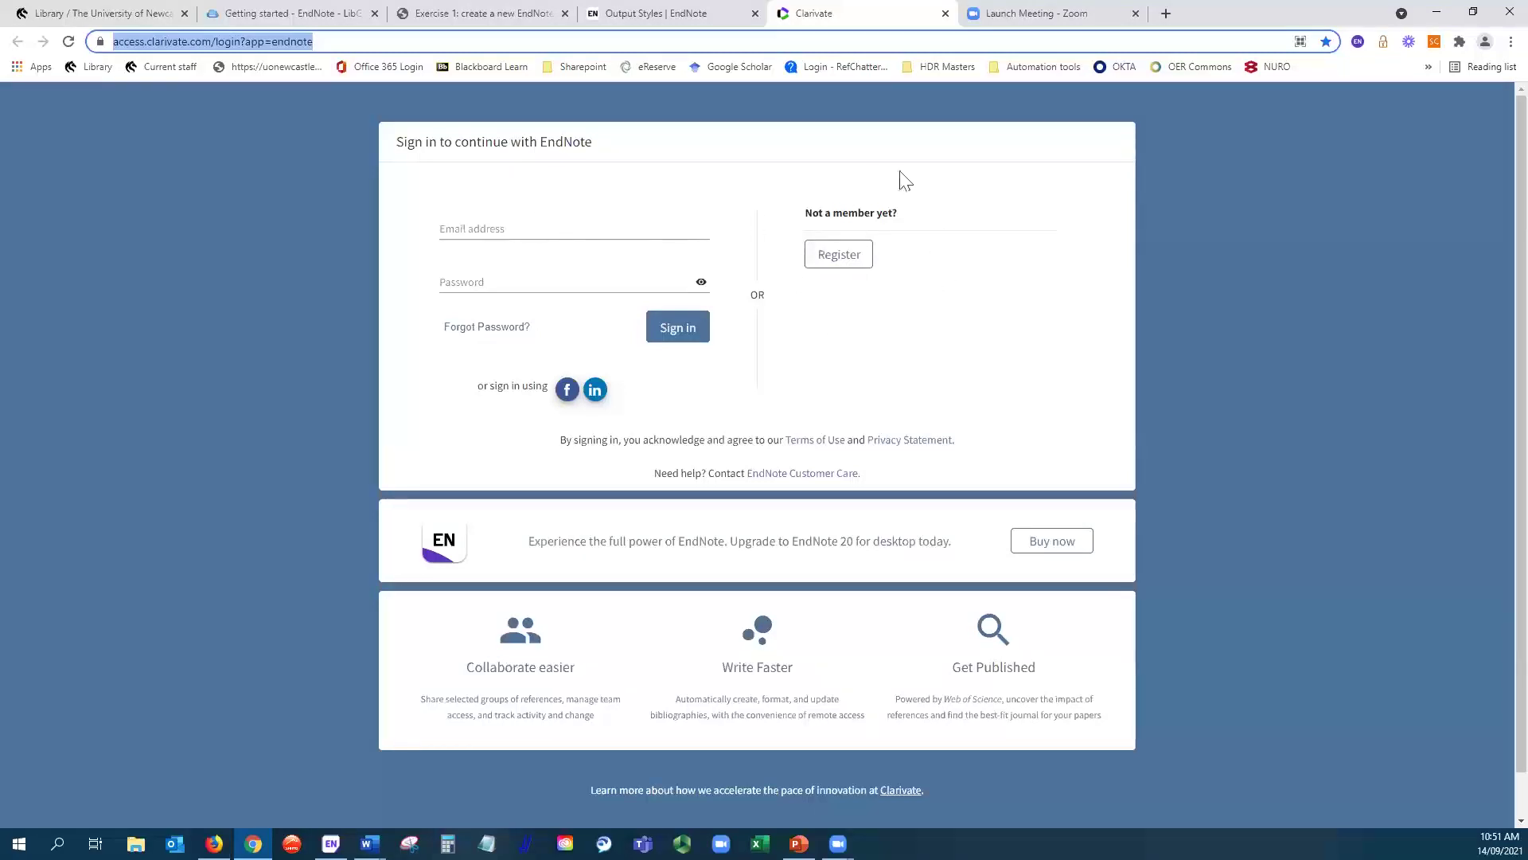
left_click(845, 258)
left_click(331, 843)
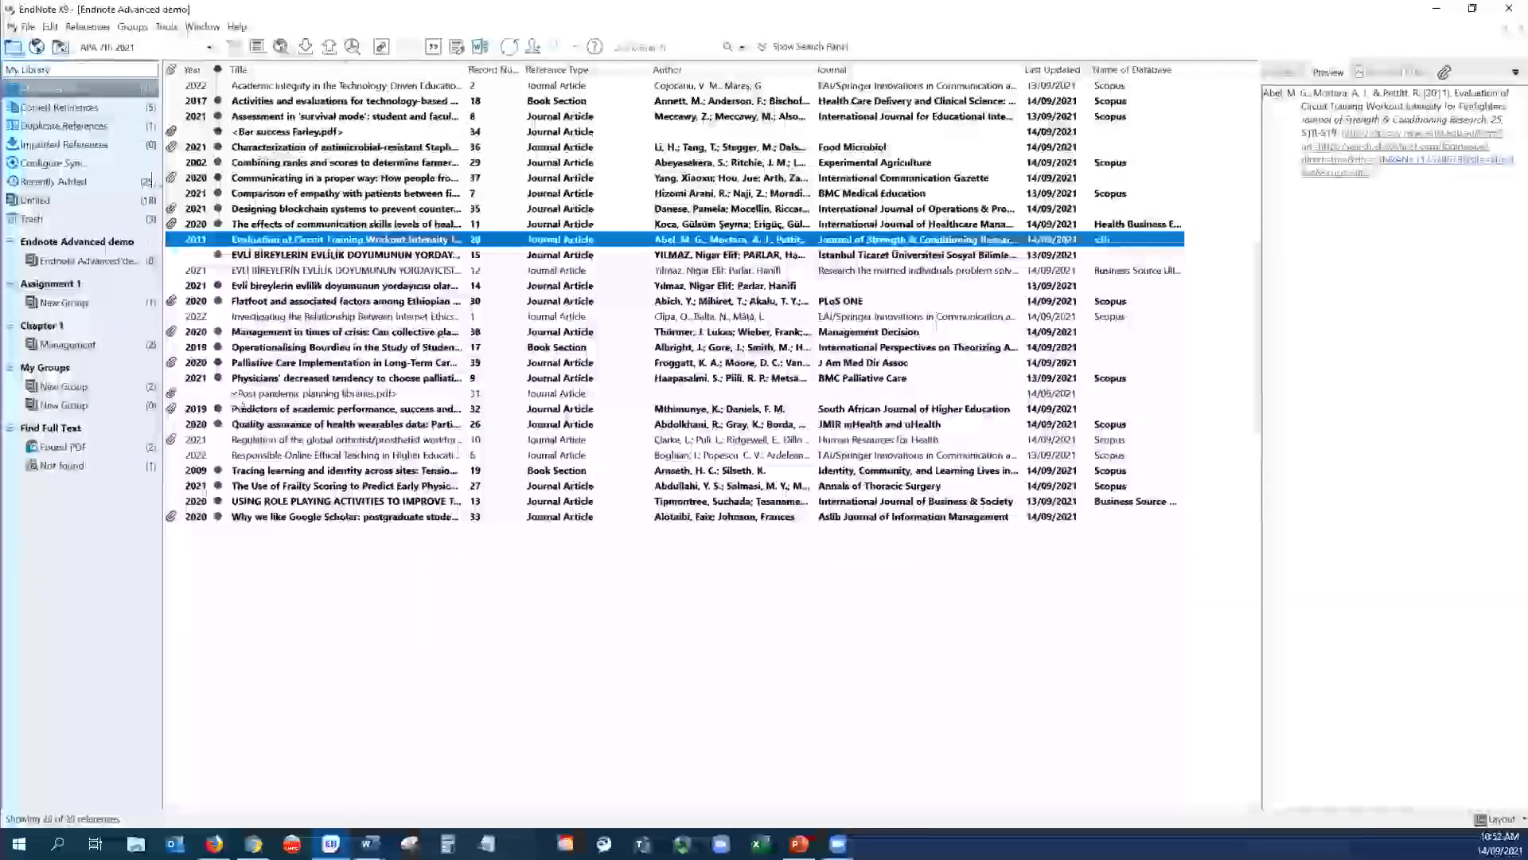
- Review the Sync preferences and synced library location, closing Preferences without changes
left_click(51, 28)
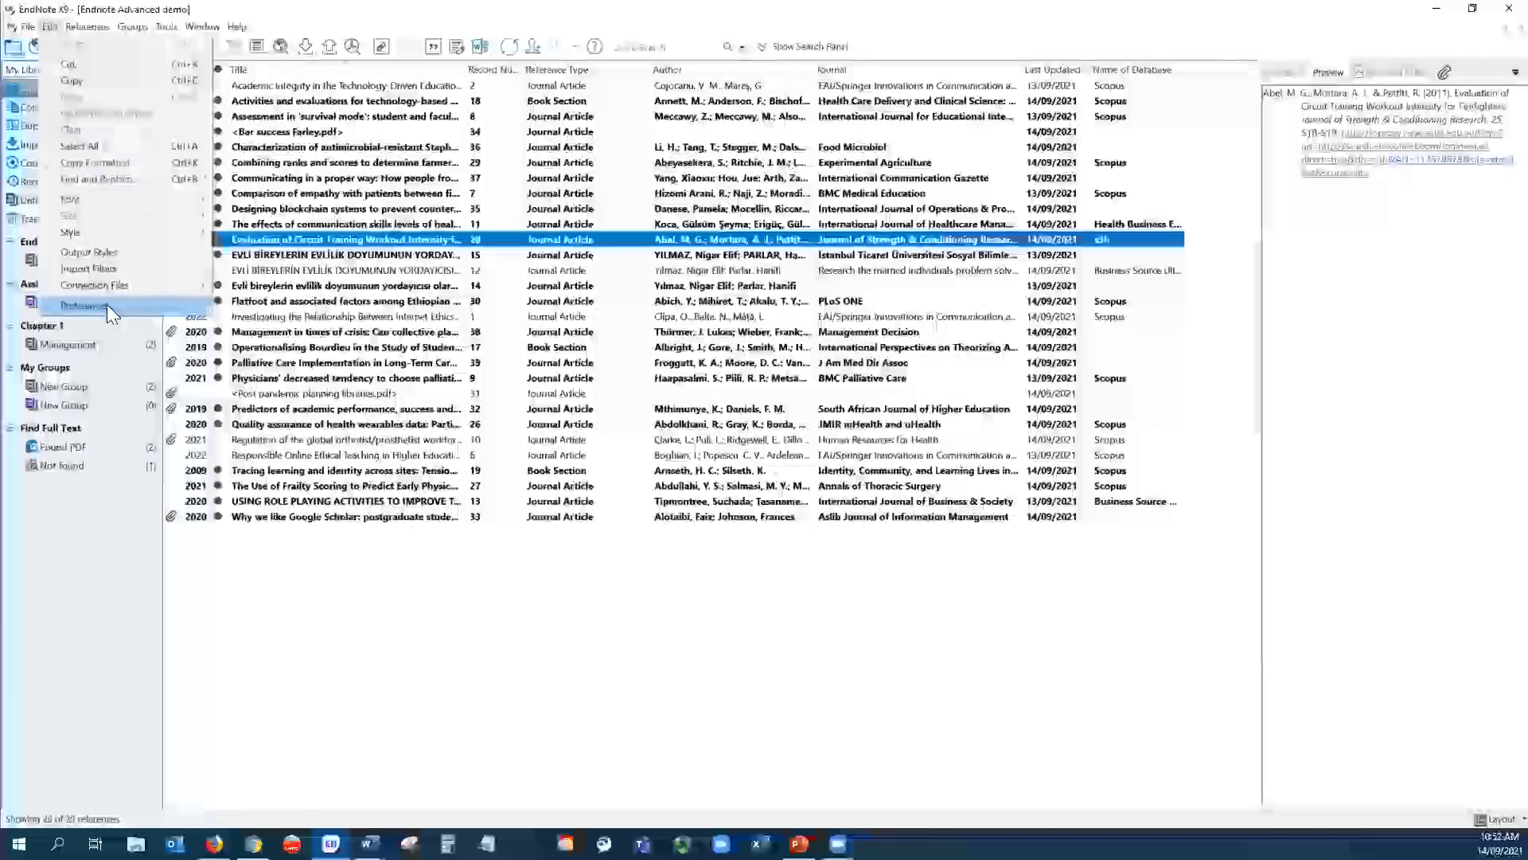
left_click(107, 304)
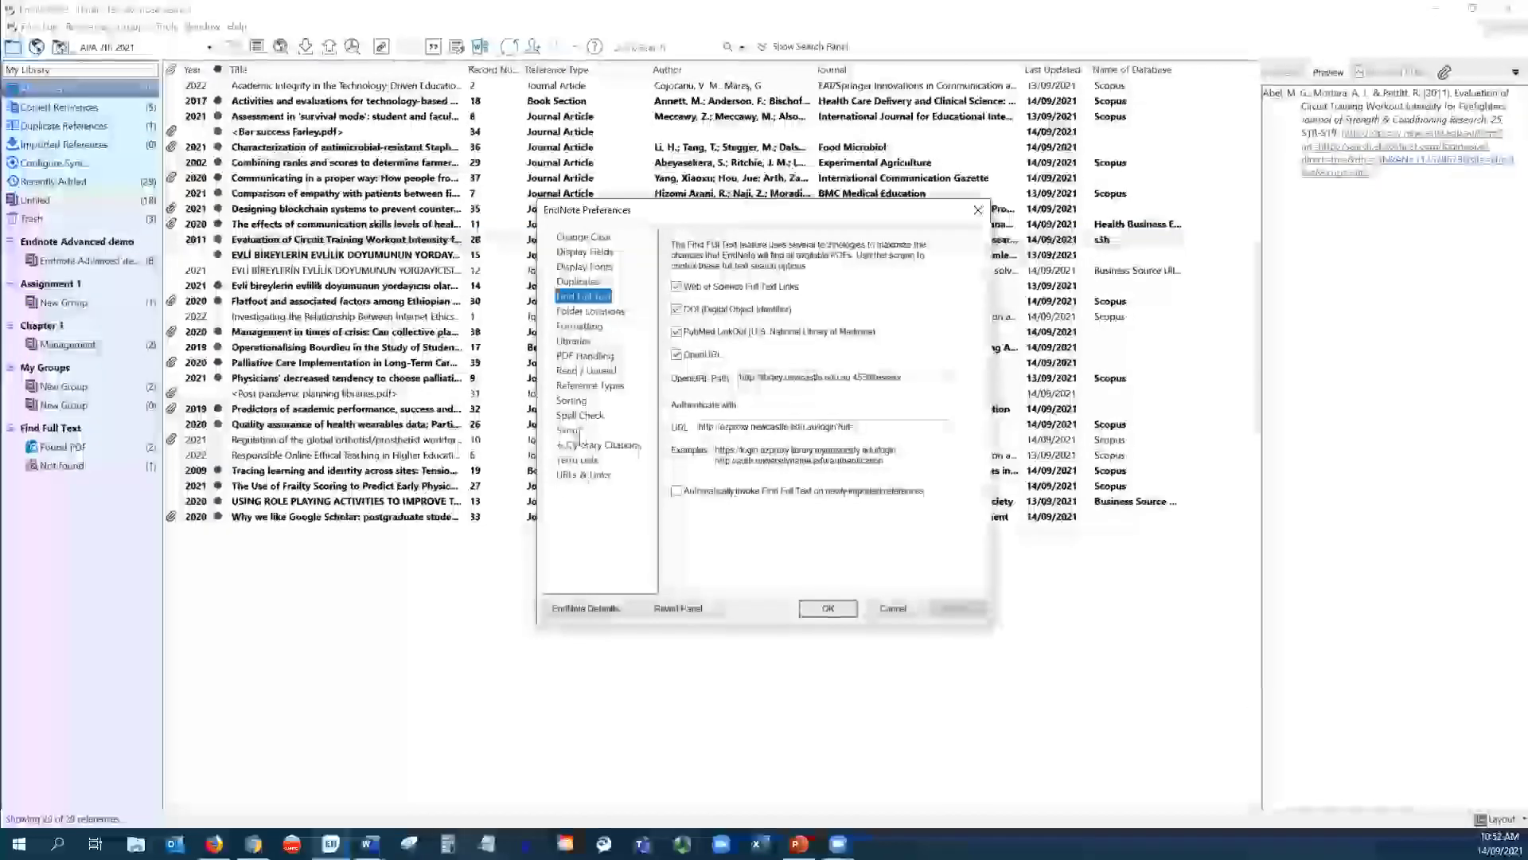
left_click(566, 431)
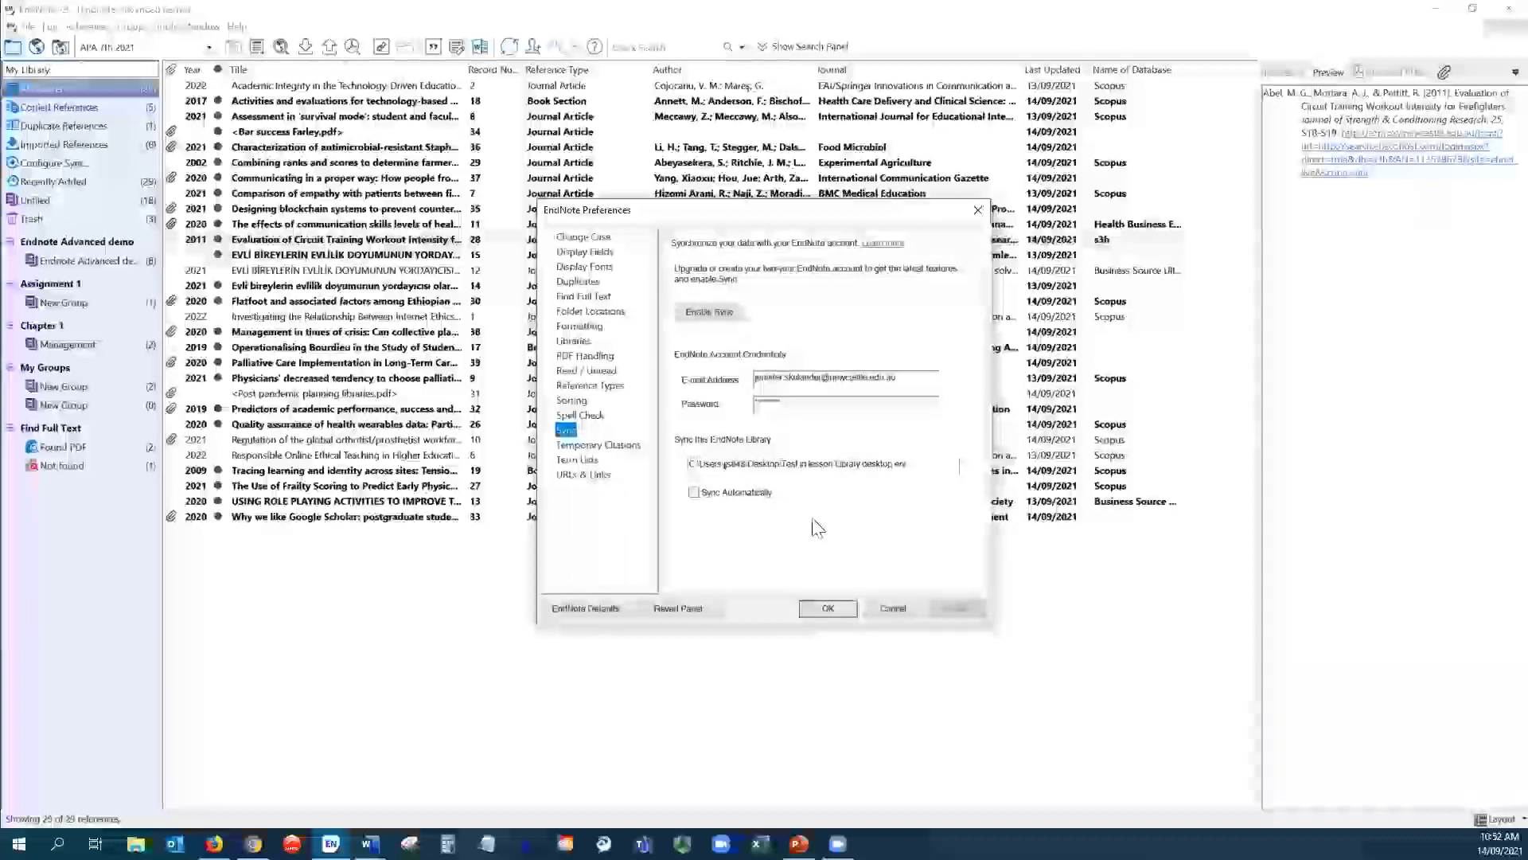
left_click(818, 463)
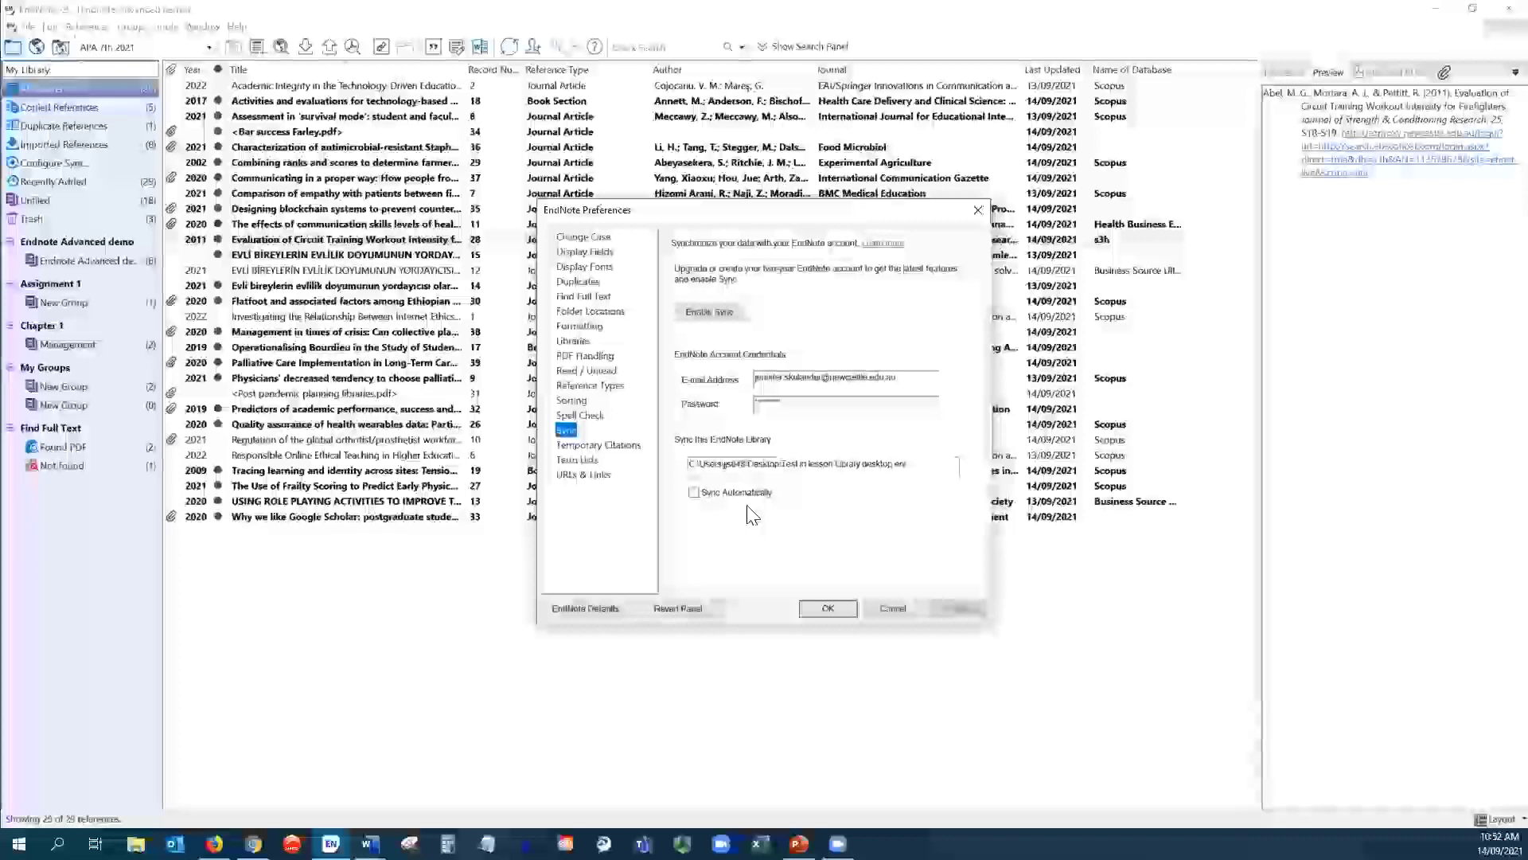
left_click(892, 608)
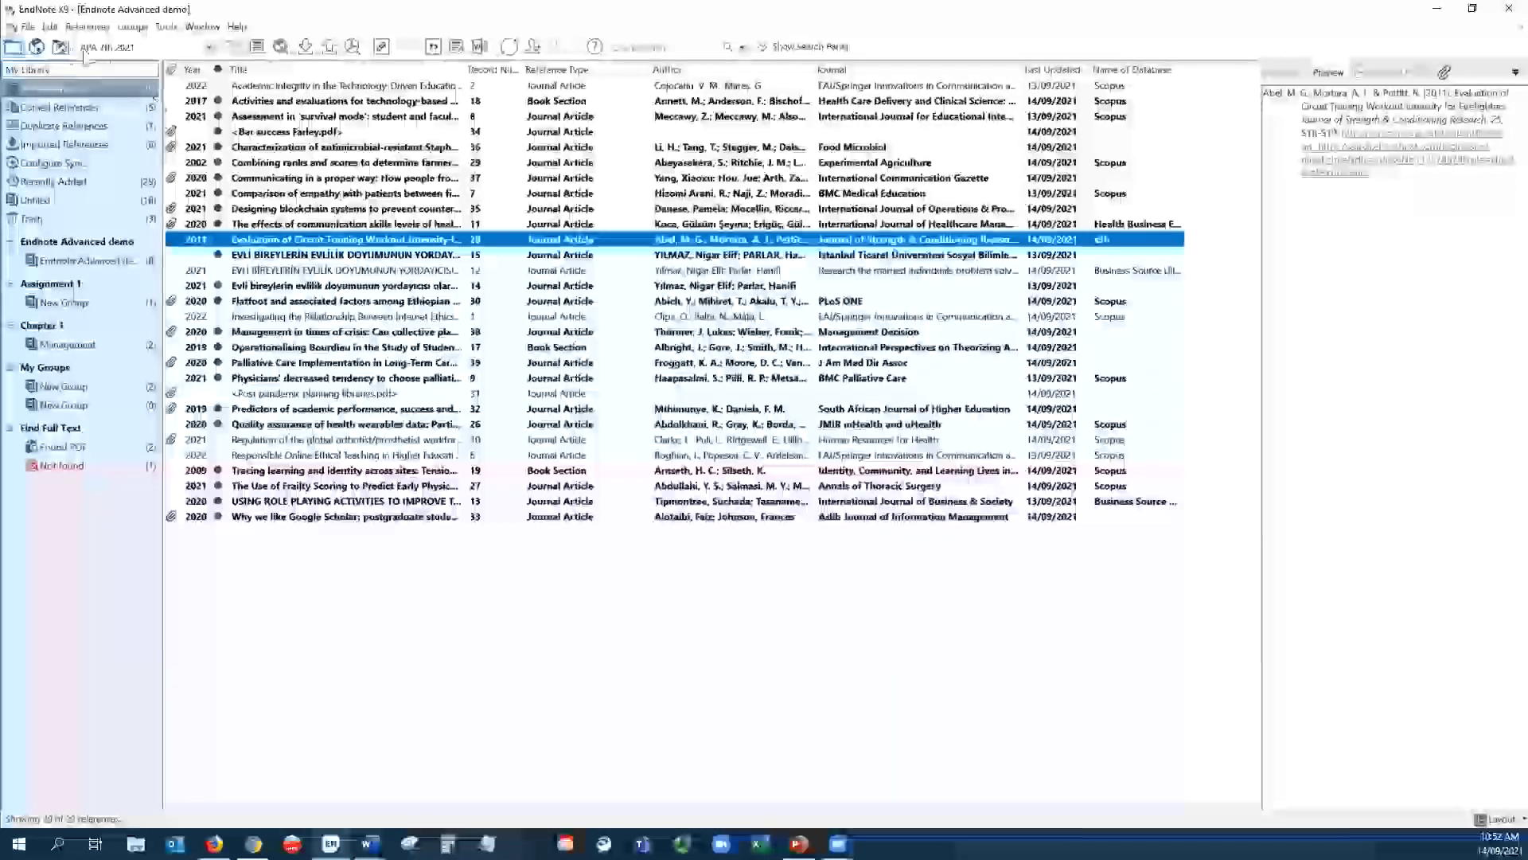
left_click(49, 26)
left_click(88, 305)
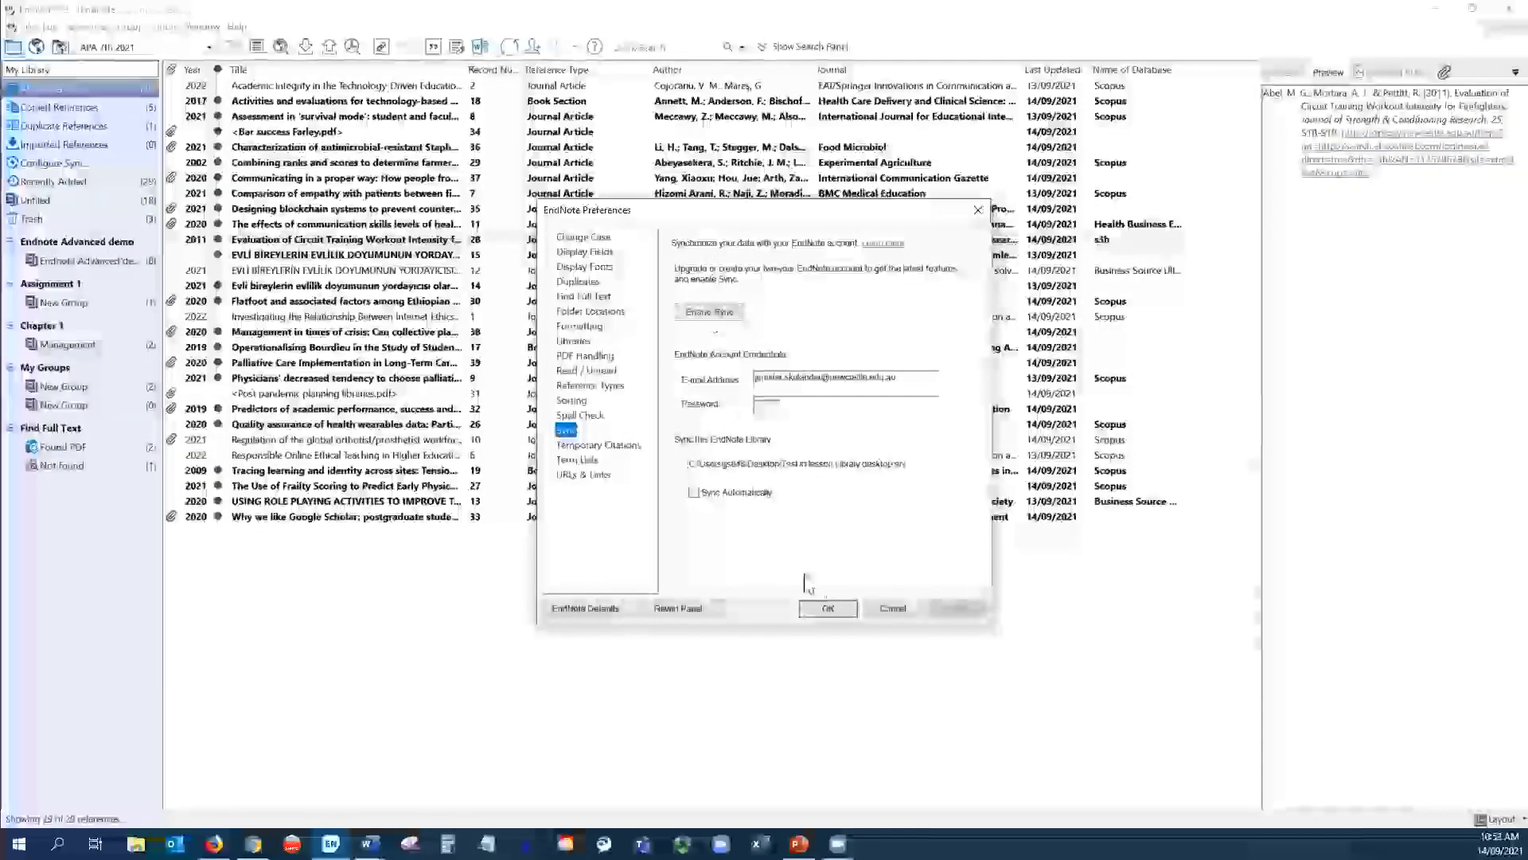
left_click(892, 610)
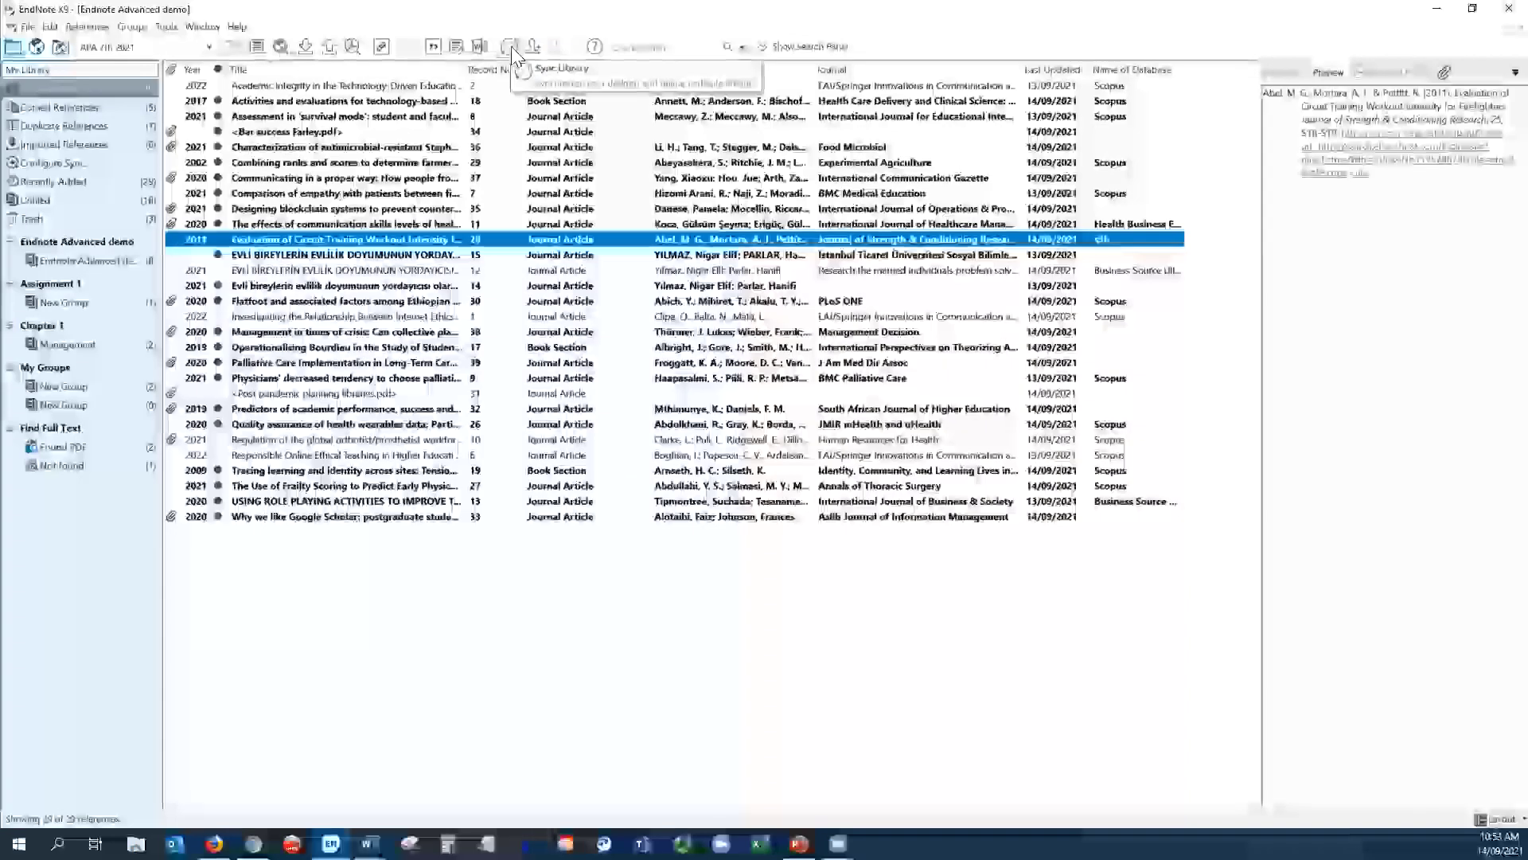
- Sync the library with EndNote online, then show slide 3, 'Endnote and OneDrive! Its not a good thing'
left_click(511, 46)
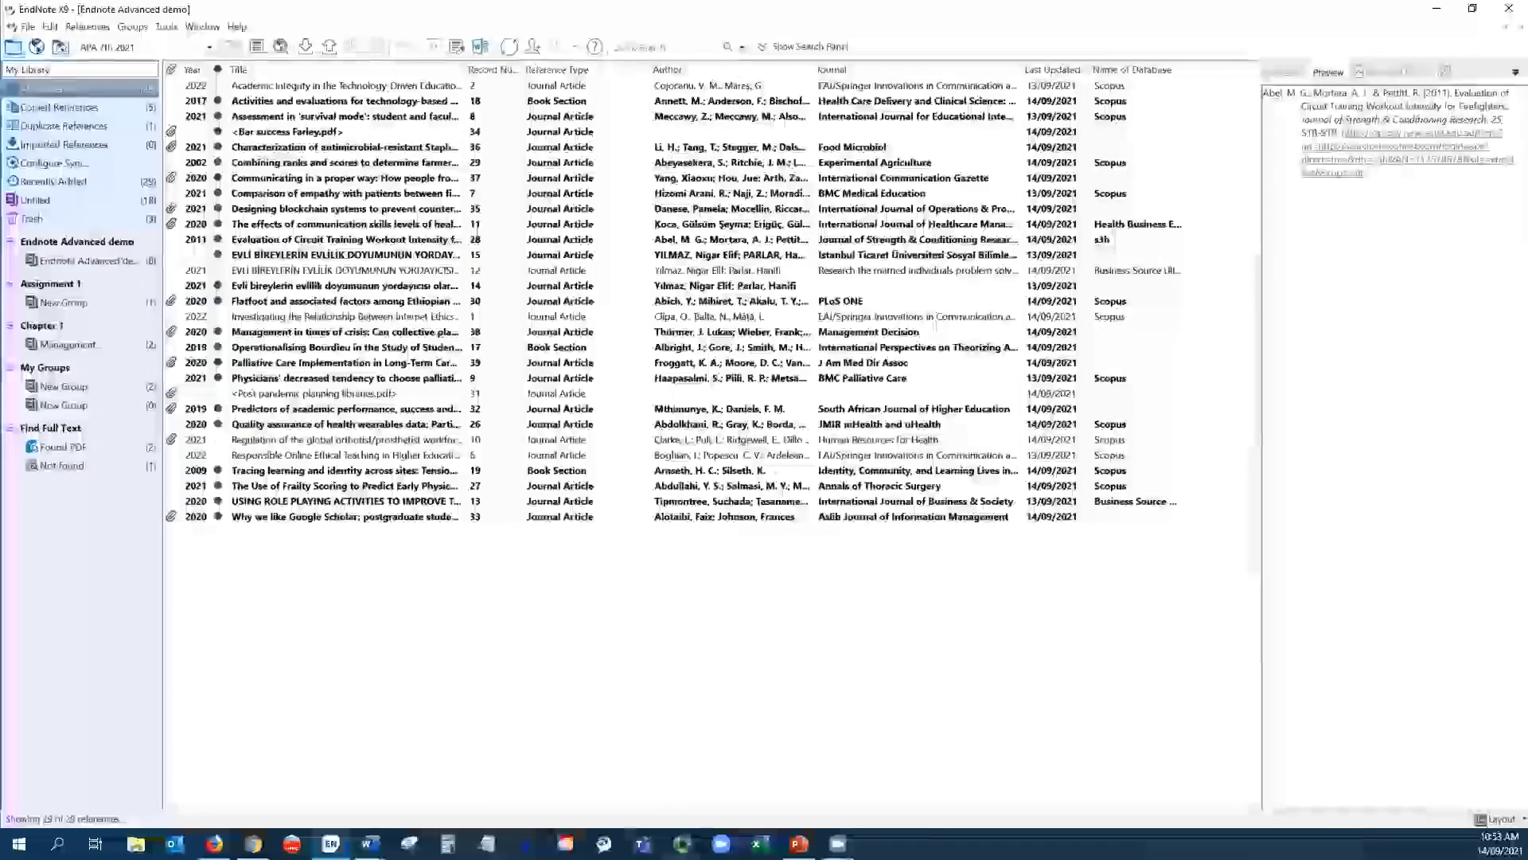
key("alt+Tab")
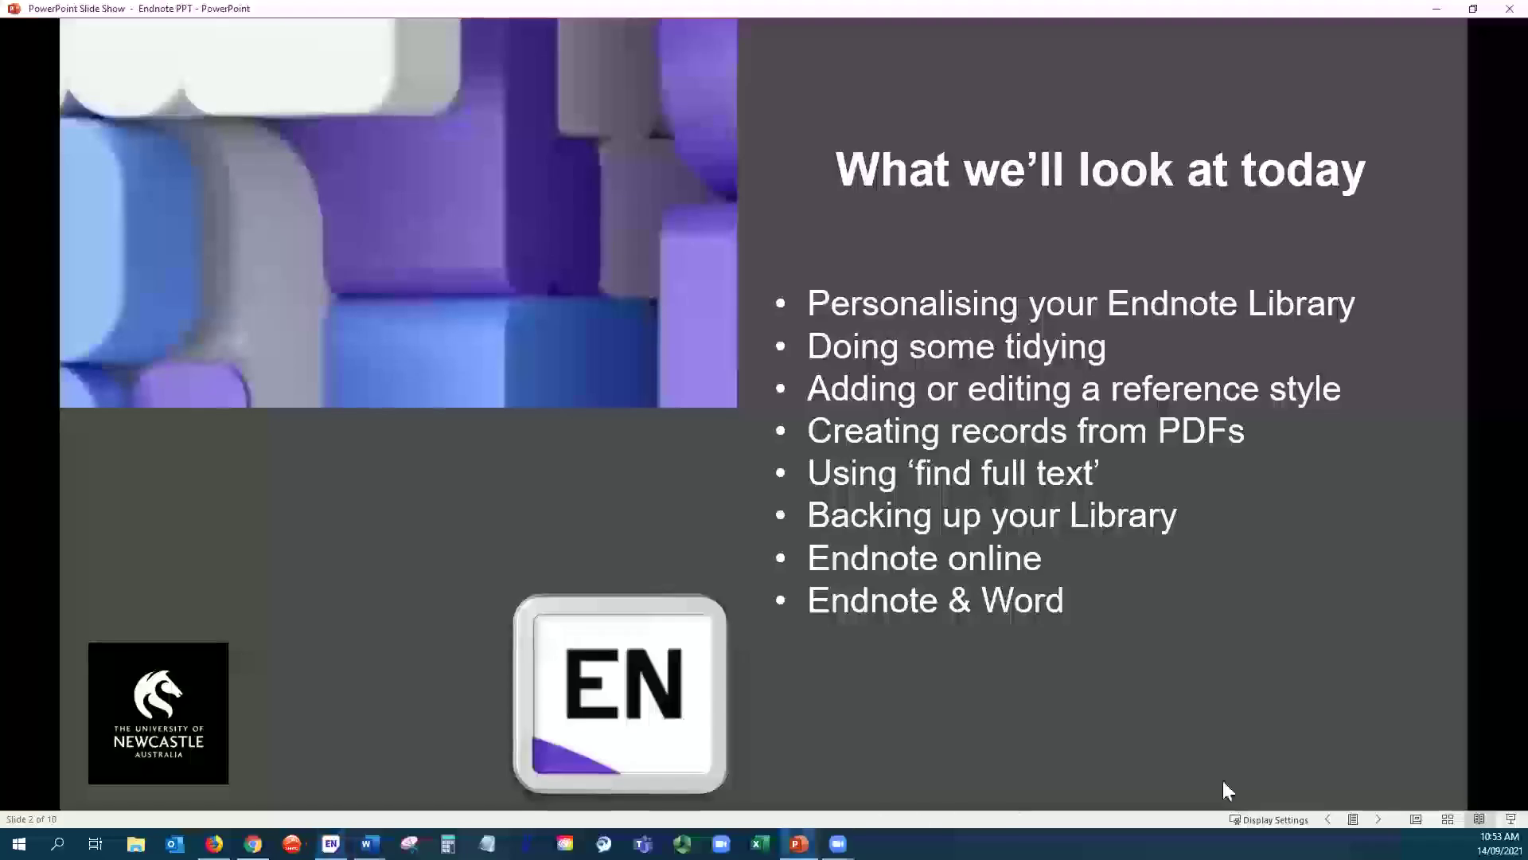
key("Right")
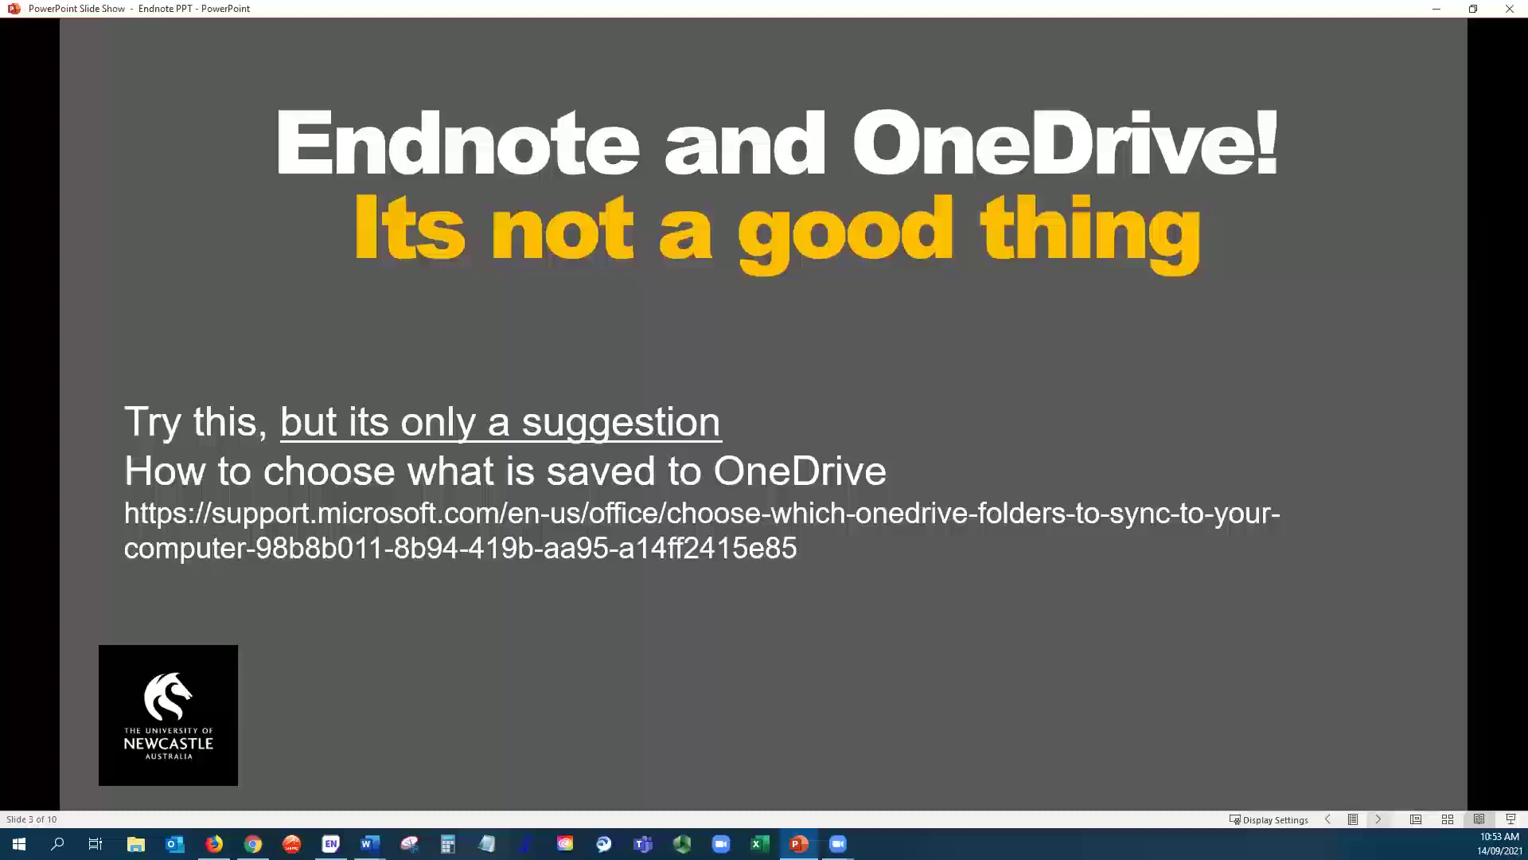